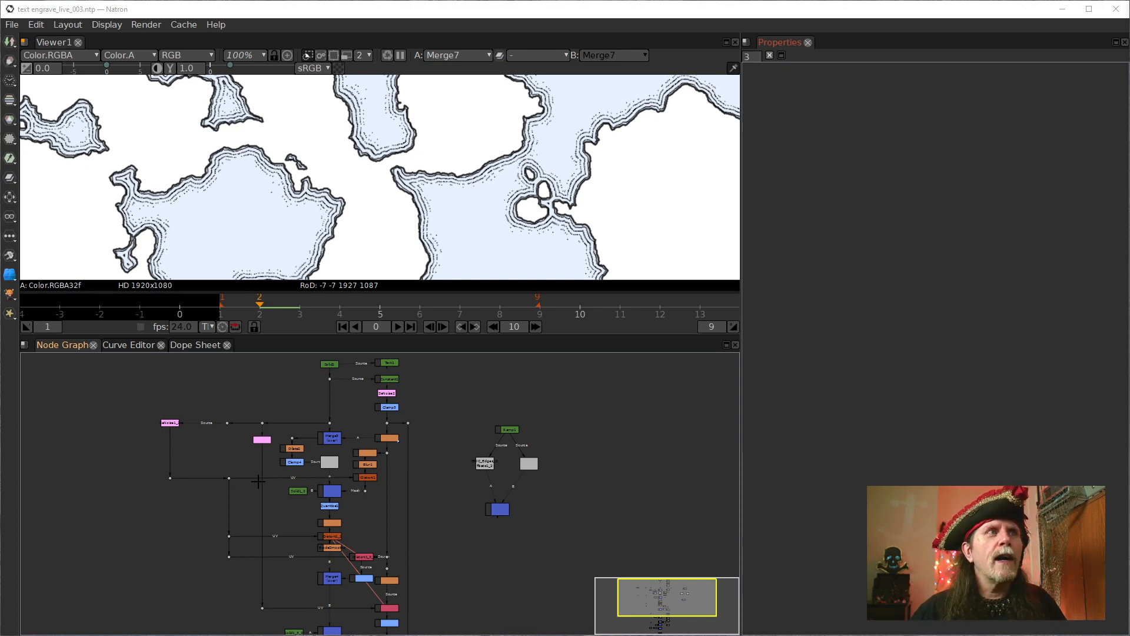
Examine the SeNoise1_2 branch feeding IDistort1 in the node graph and the map outlines in the viewer.
scroll(228, 489, "up", 3)
scroll(272, 511, "up", 10)
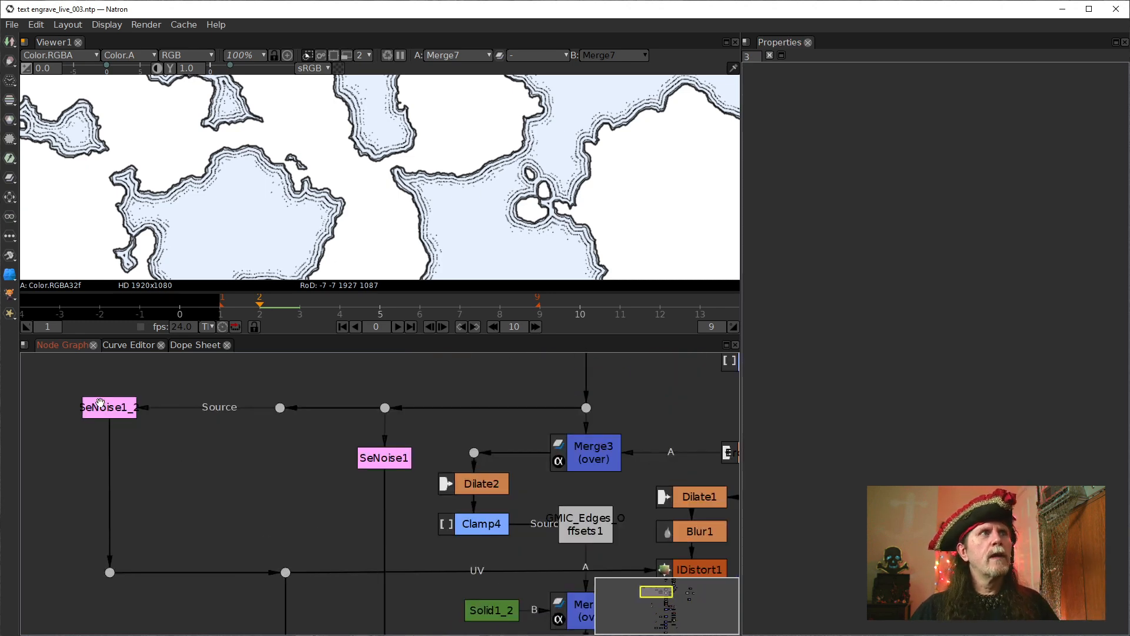
left_click(100, 403)
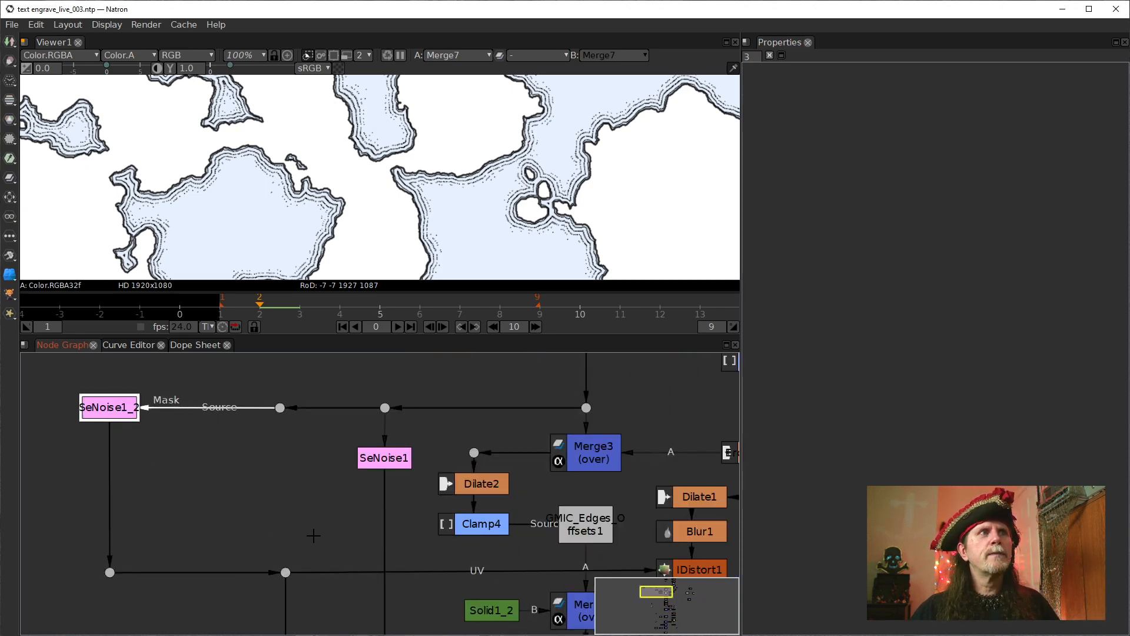
mouse_move(553, 526)
left_mouse_down()
mouse_move(428, 505)
mouse_move(571, 516)
left_mouse_up()
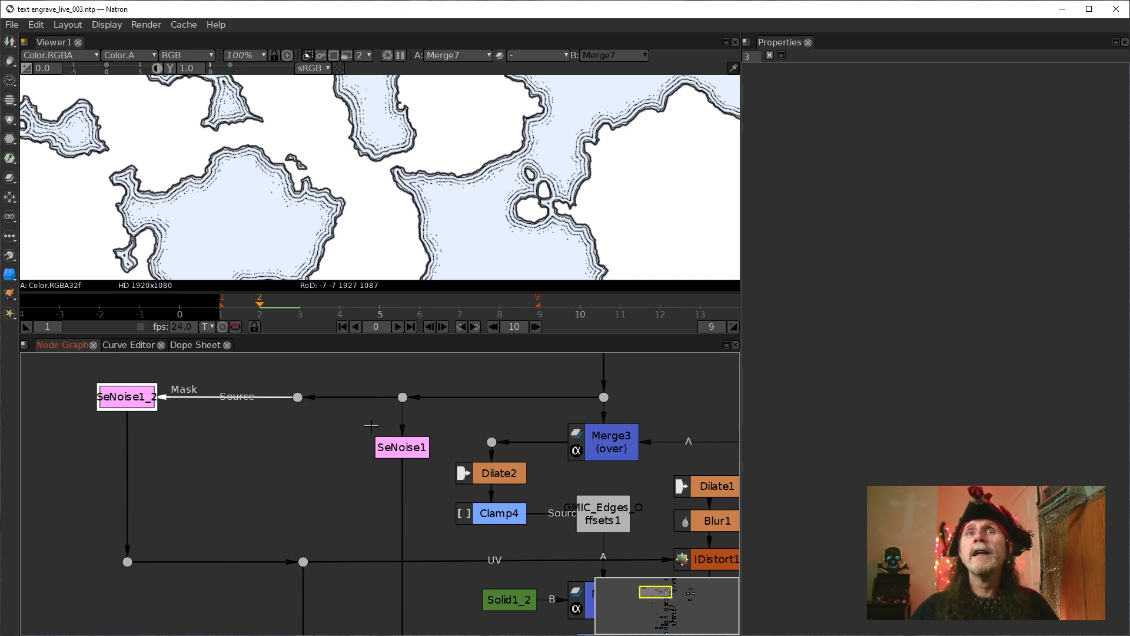
left_click_drag(556, 539, 503, 505)
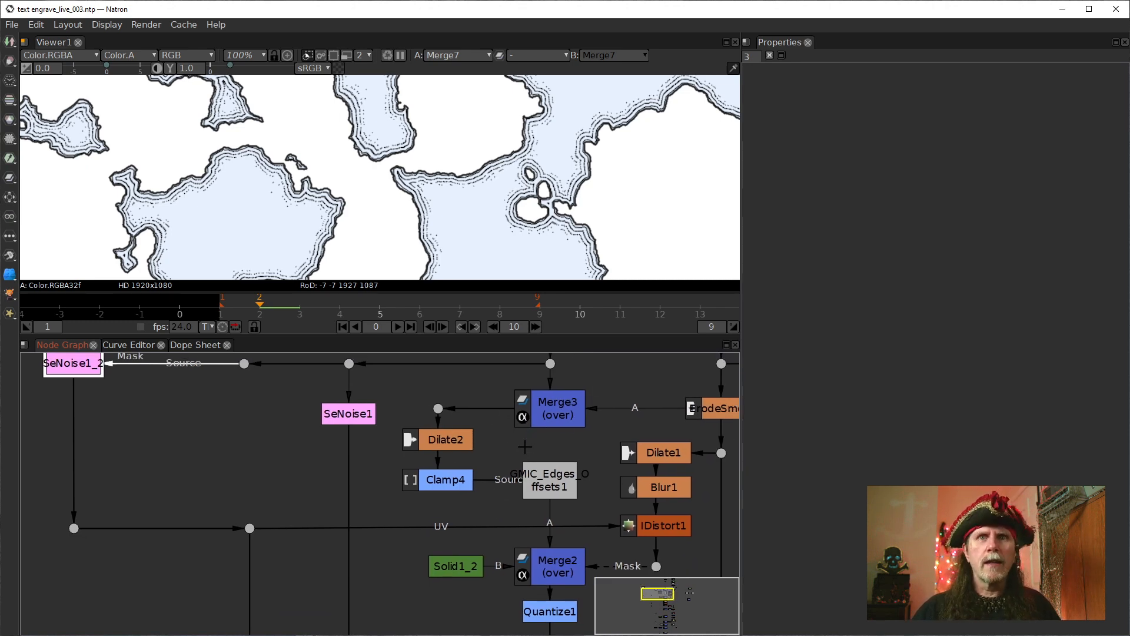
left_click_drag(297, 498, 333, 543)
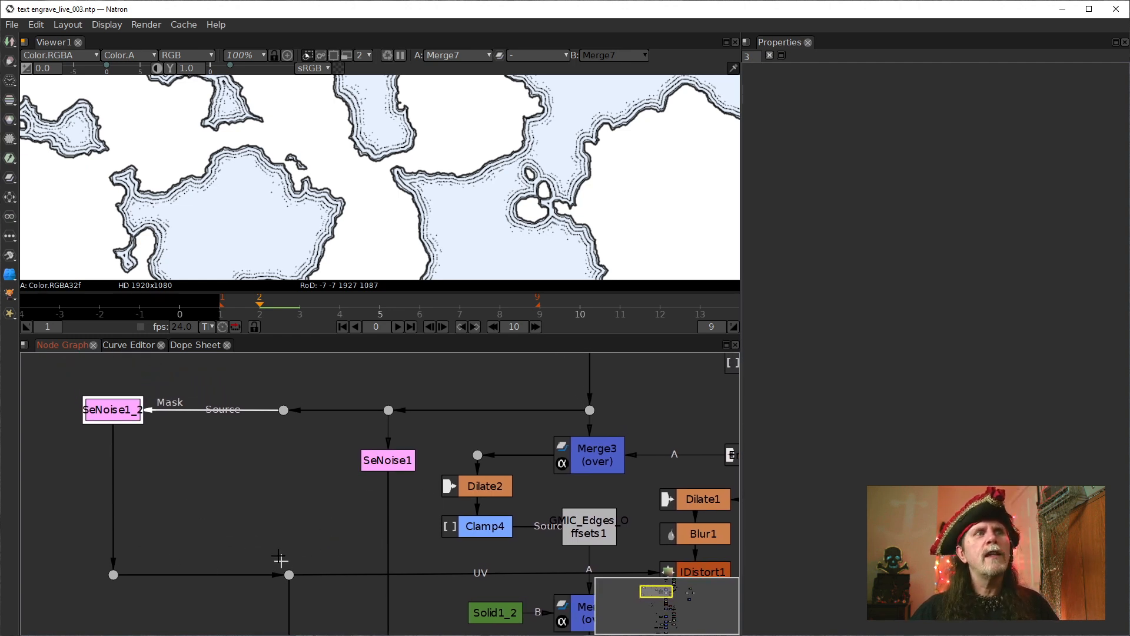
scroll(390, 188, "up", 2)
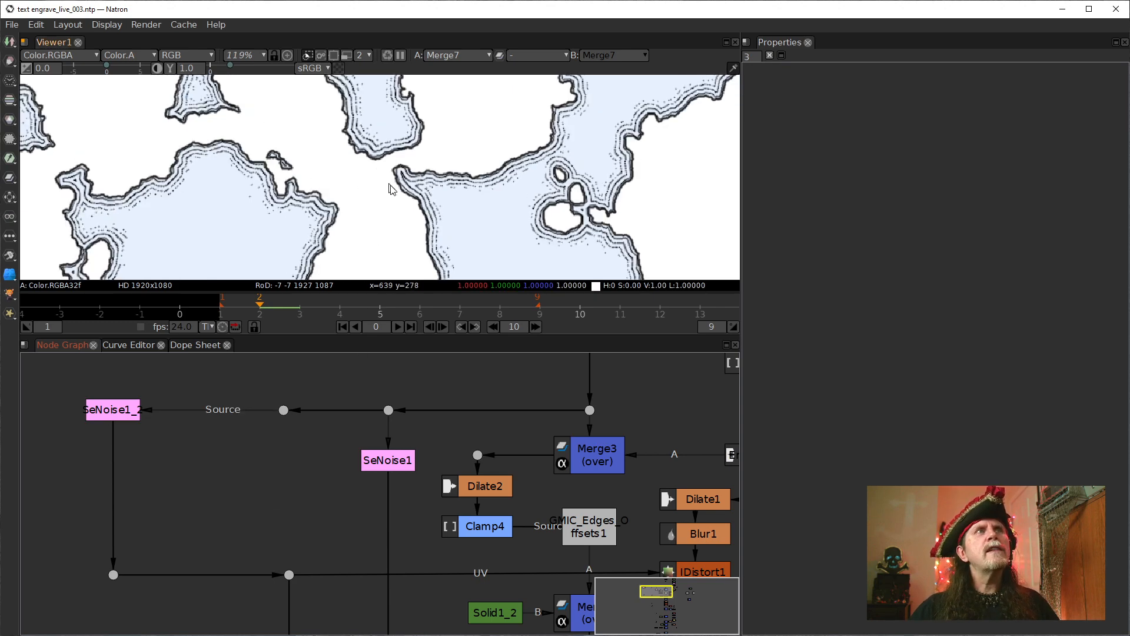
scroll(270, 172, "down", 2)
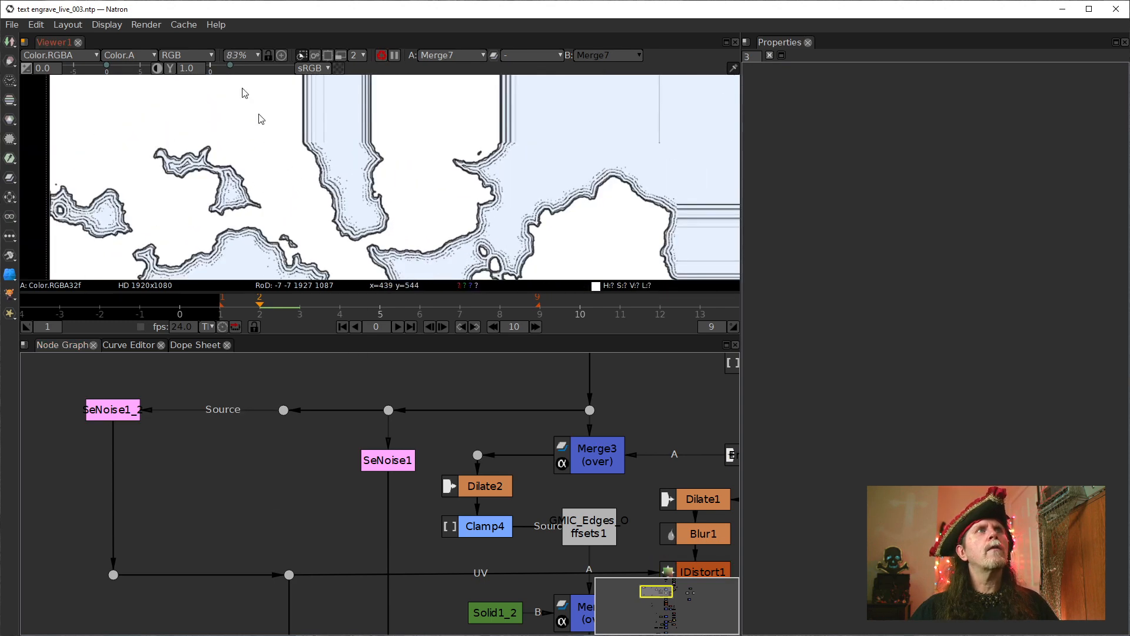
Limit the viewer's rendering to the region of interest, go to frame 8 and examine the contour lines there.
left_click(326, 57)
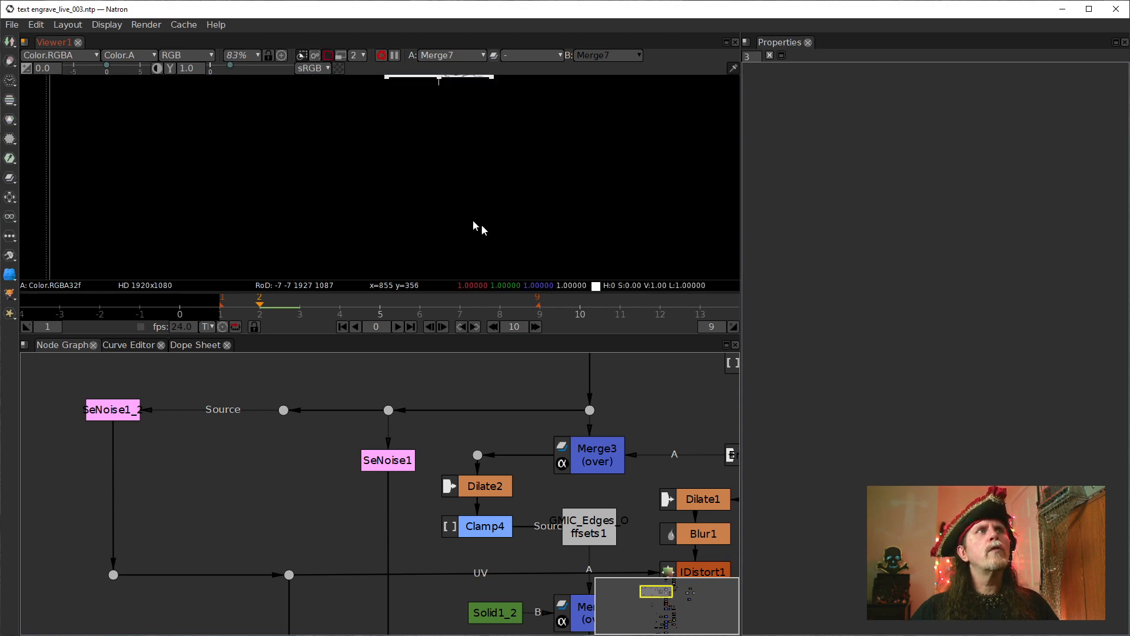
left_click_drag(484, 155, 456, 264)
scroll(470, 178, "up", 2)
scroll(392, 184, "up", 3)
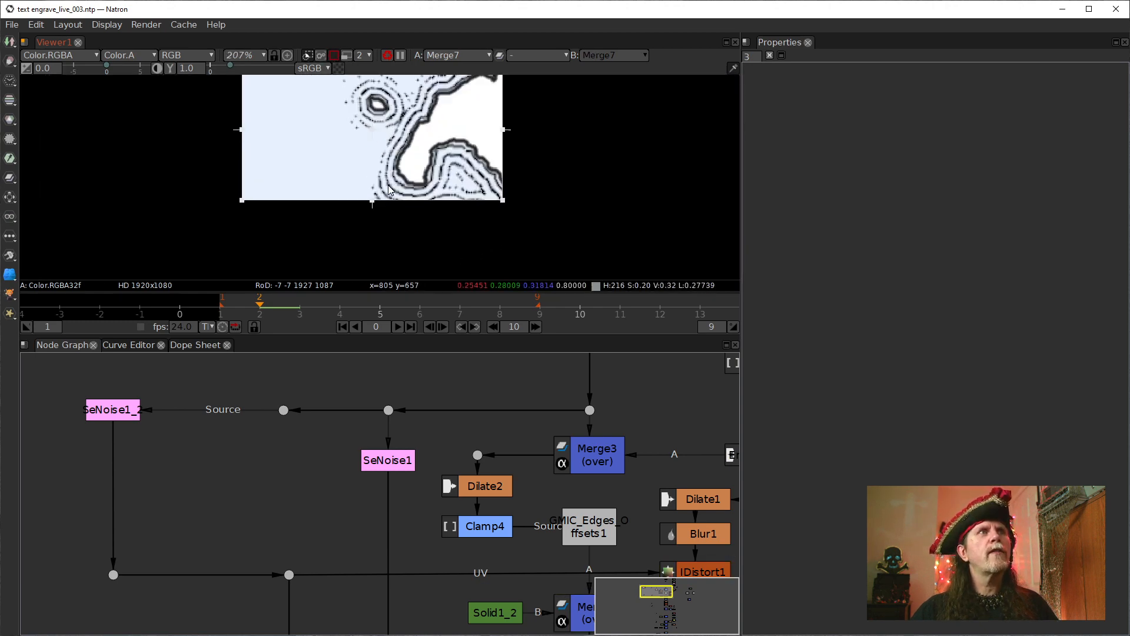
left_click_drag(409, 154, 404, 207)
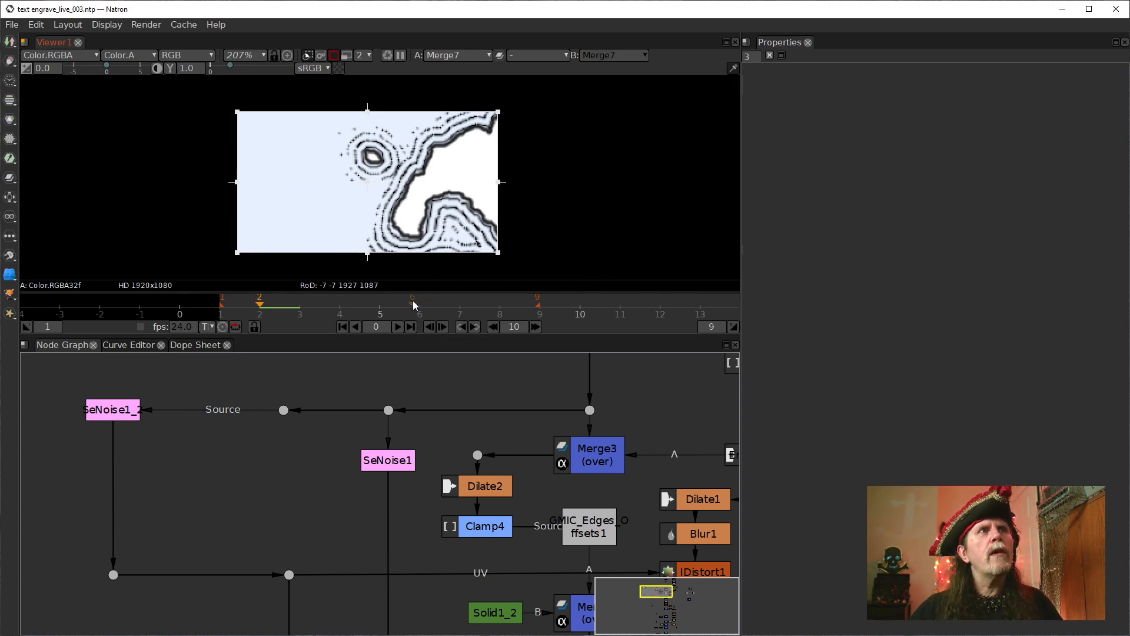
left_click(503, 306)
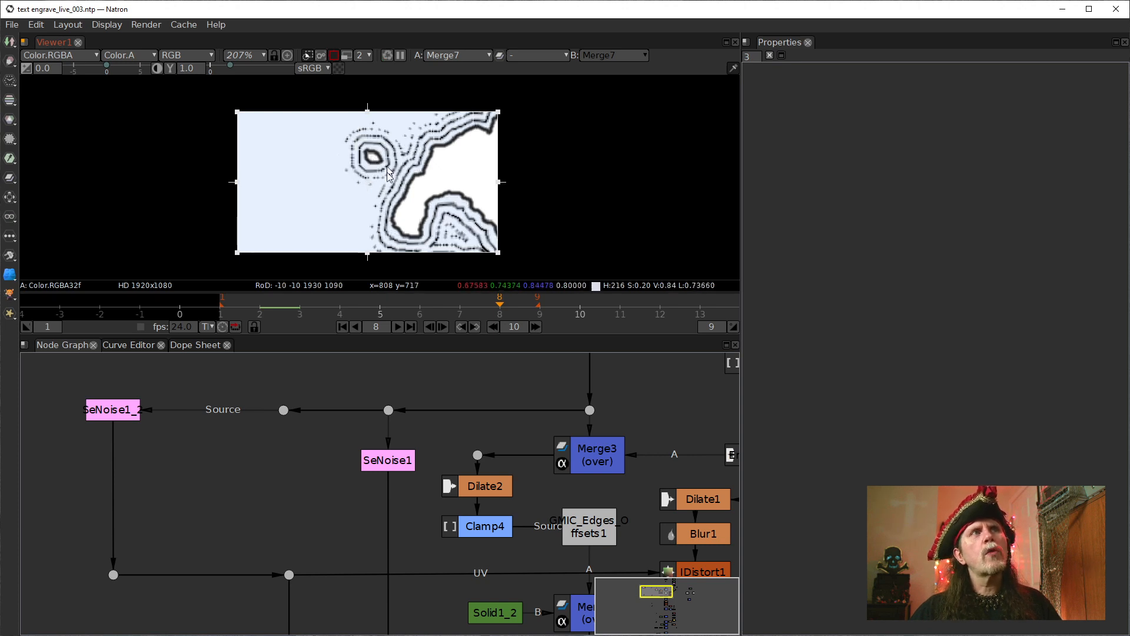
left_click_drag(429, 219, 376, 197)
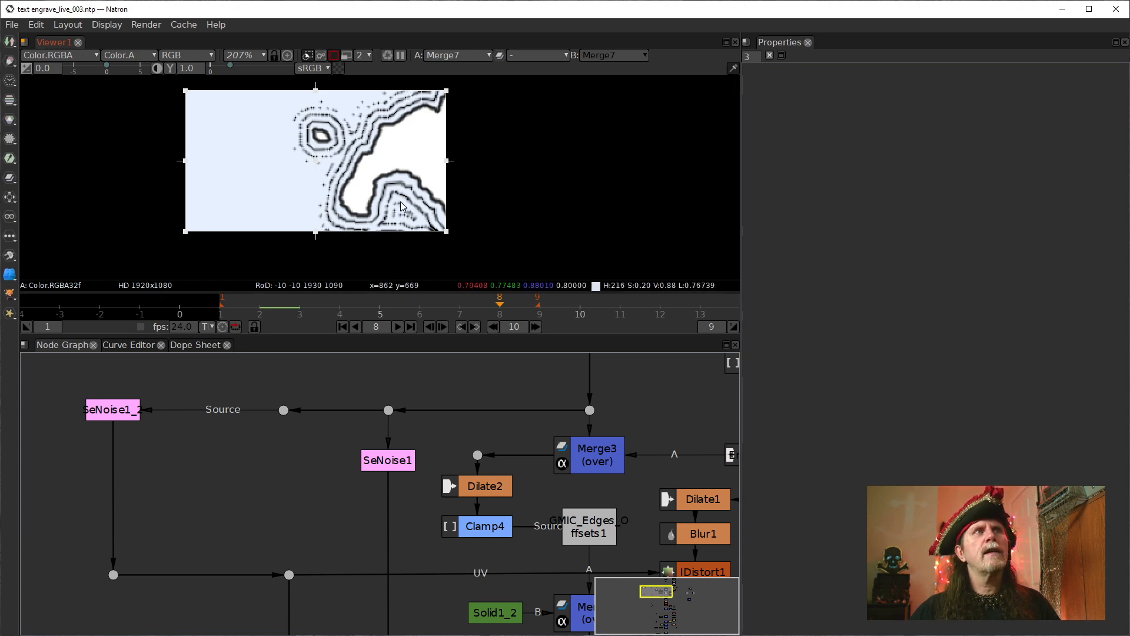
left_click_drag(311, 115, 297, 110)
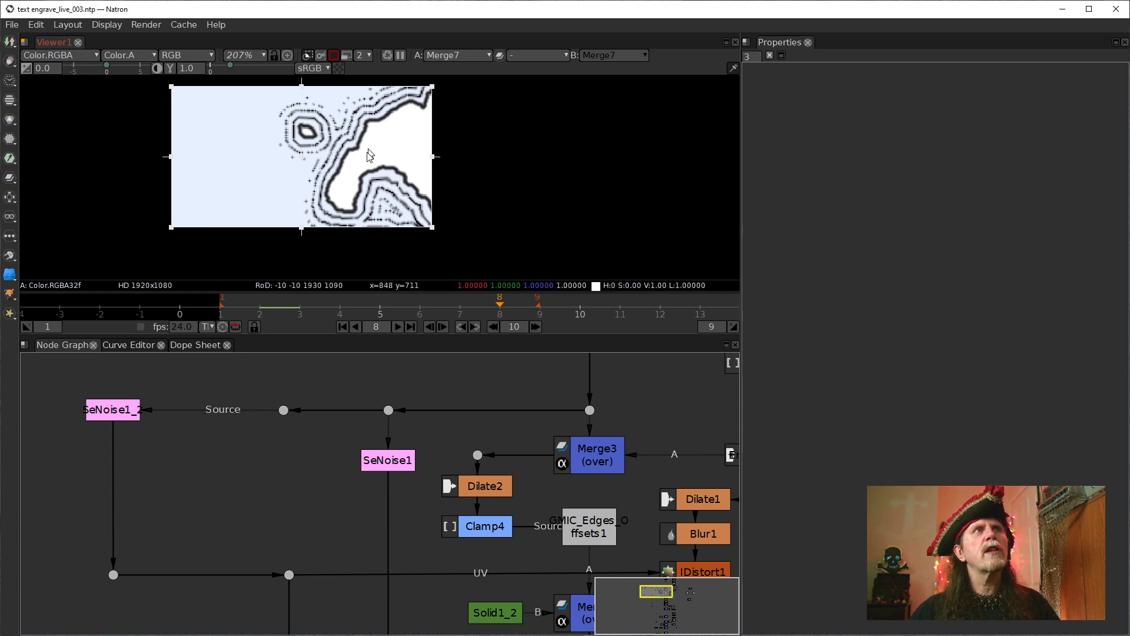
Turn off the viewer's region of interest and examine the contour lines around a small white island up close.
left_click(334, 55)
scroll(487, 163, "down", 10)
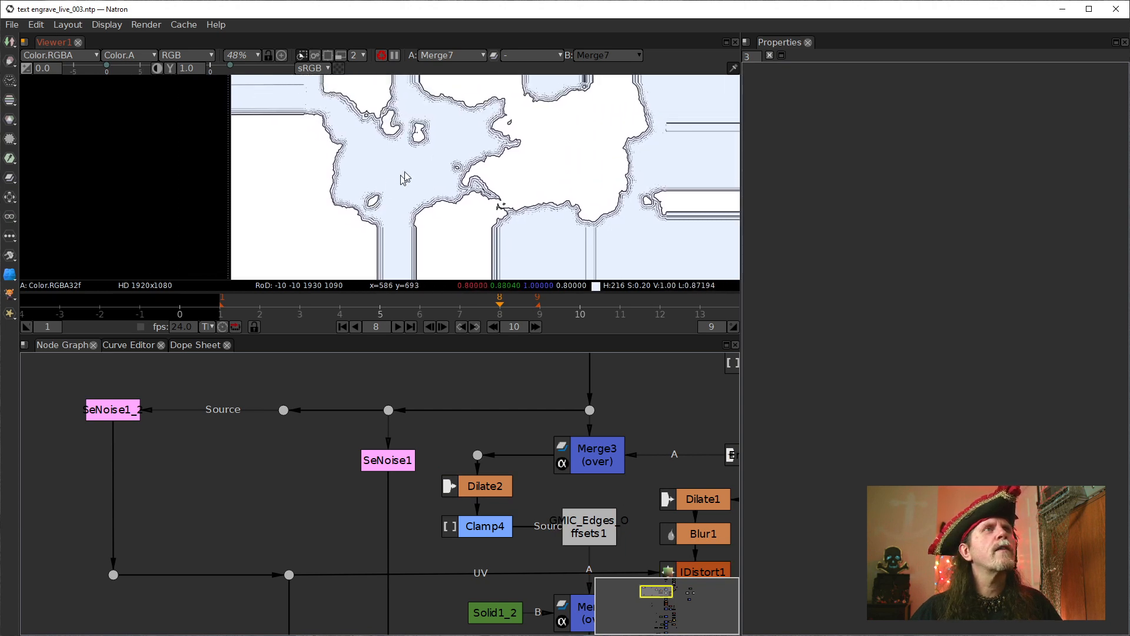
scroll(374, 215, "up", 8)
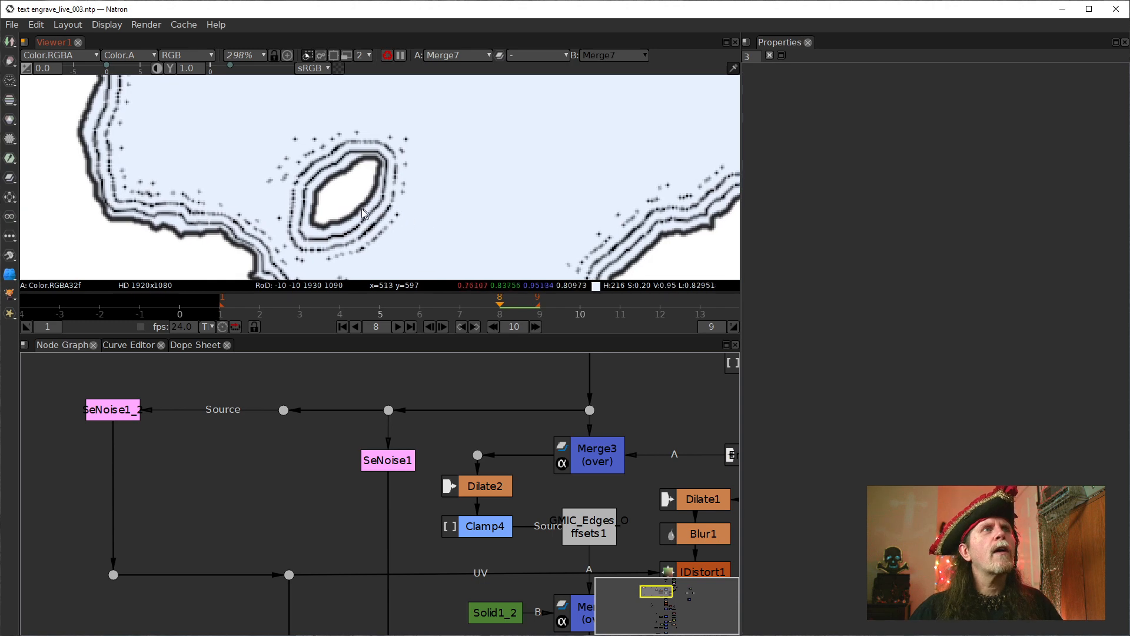
scroll(347, 203, "up", 4)
left_click_drag(345, 187, 389, 165)
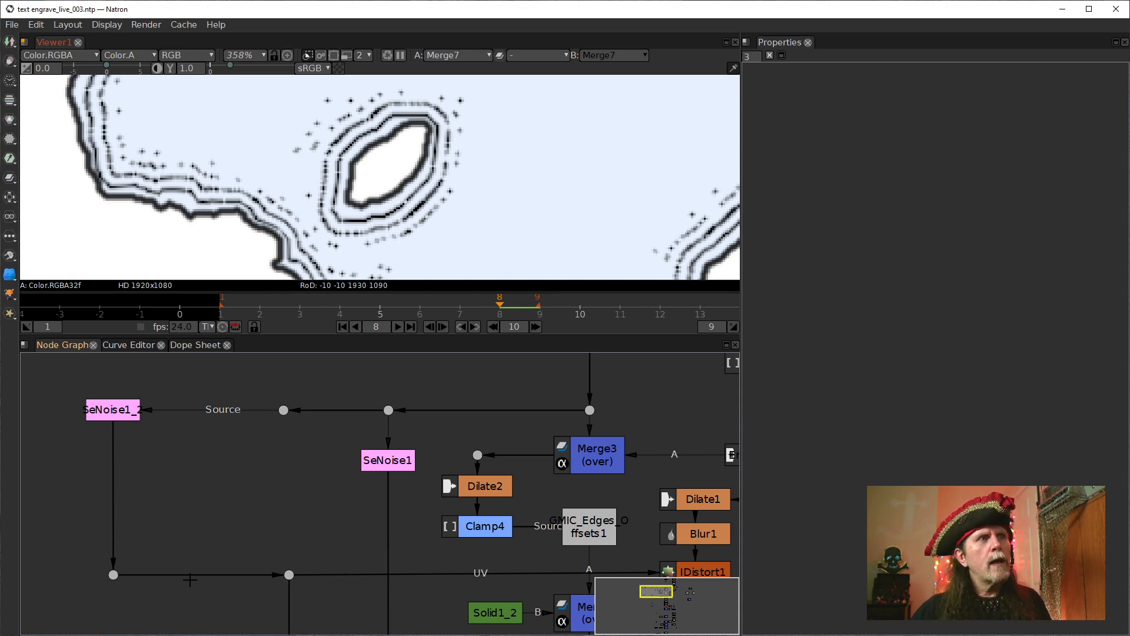
Try feeding the dot on the UV line to IDistort1 from SeNoise1 instead of the SeNoise1_2 branch.
left_click(118, 419)
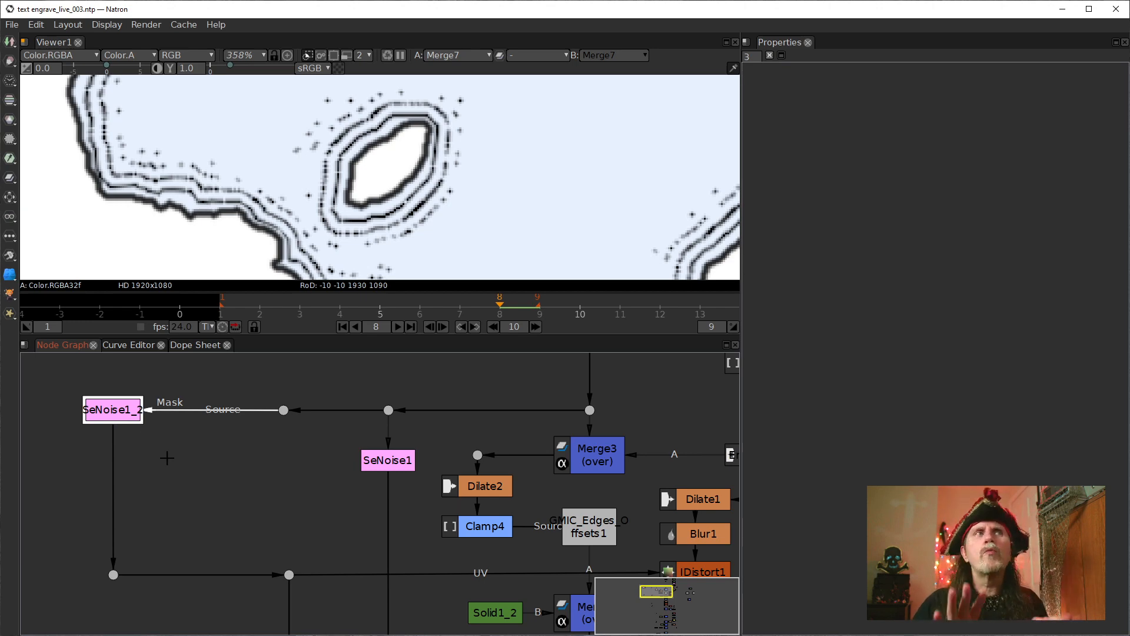
left_click_drag(215, 575, 378, 465)
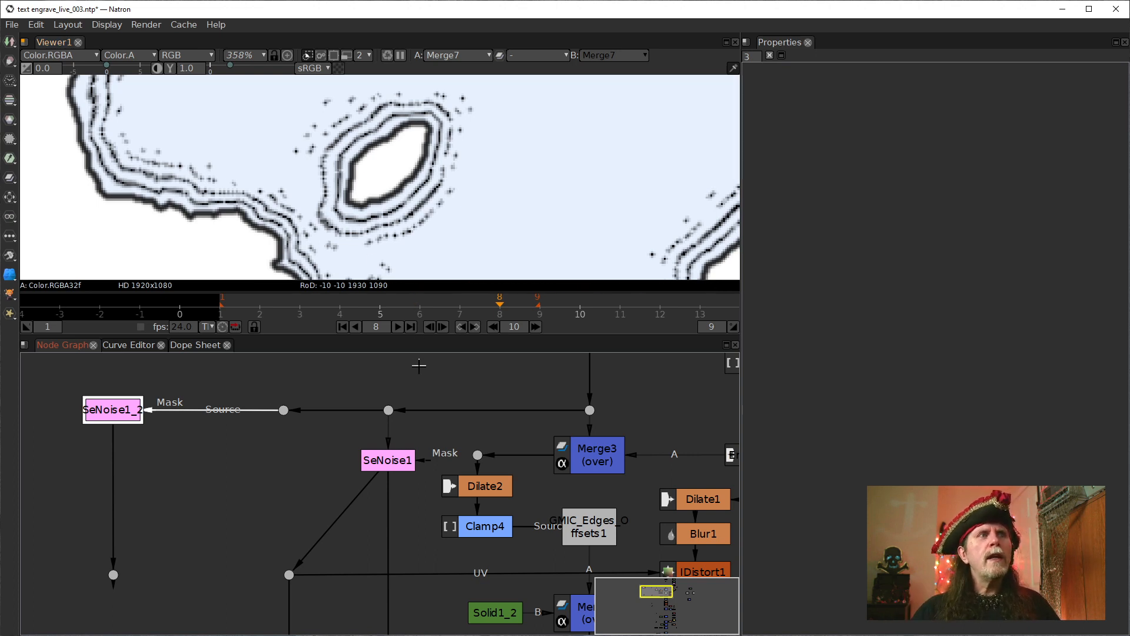
left_click(380, 464)
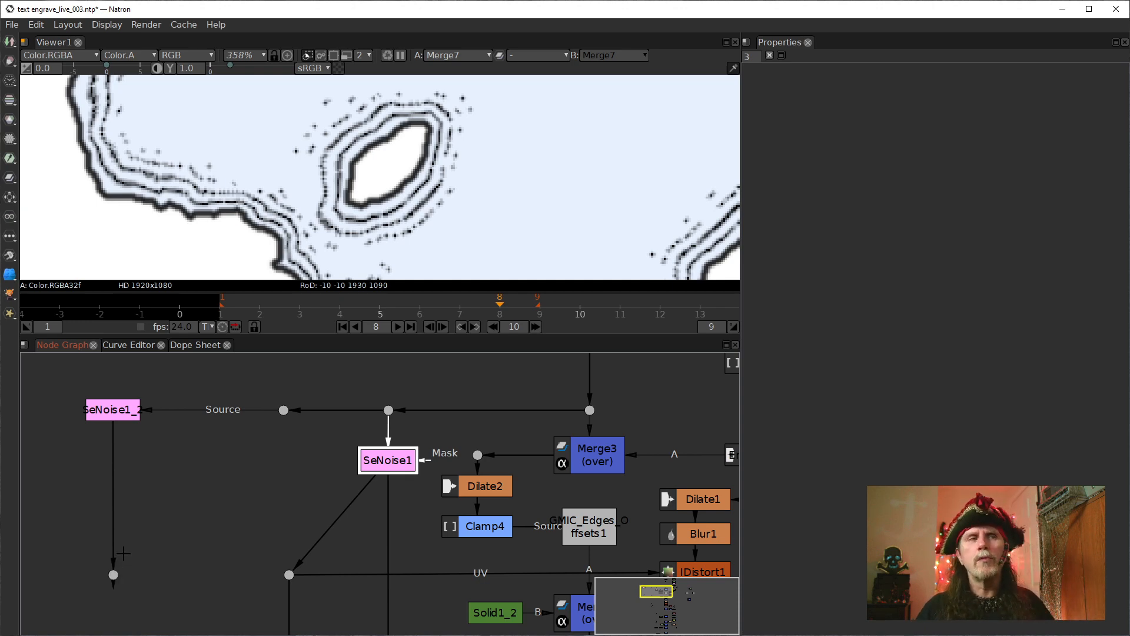
left_click(179, 576)
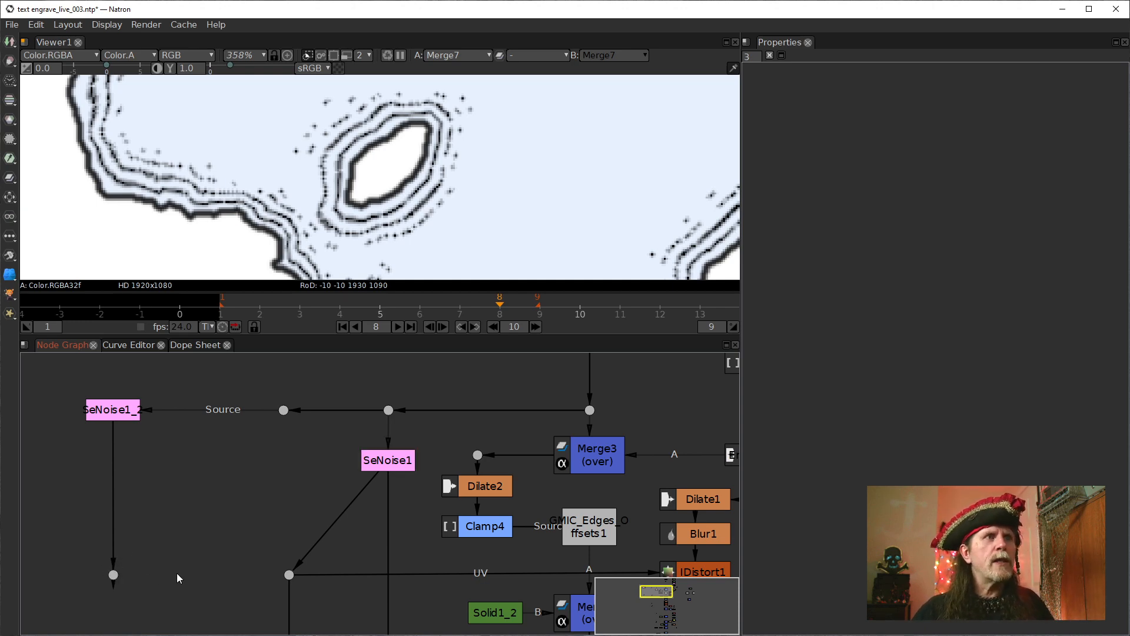
key("Tab")
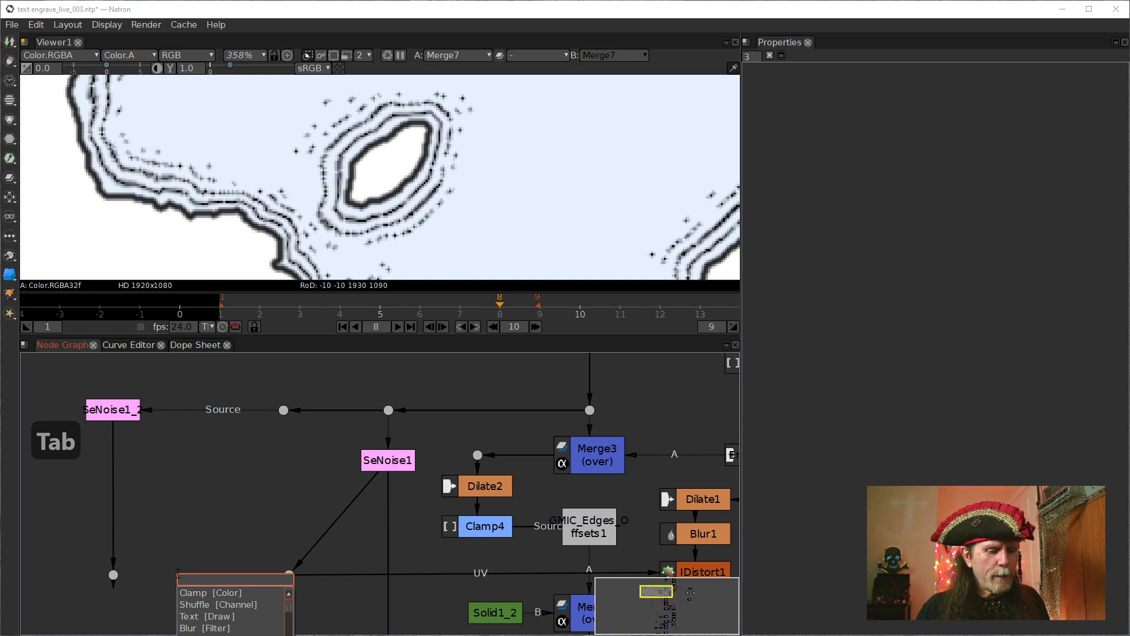
type("0")
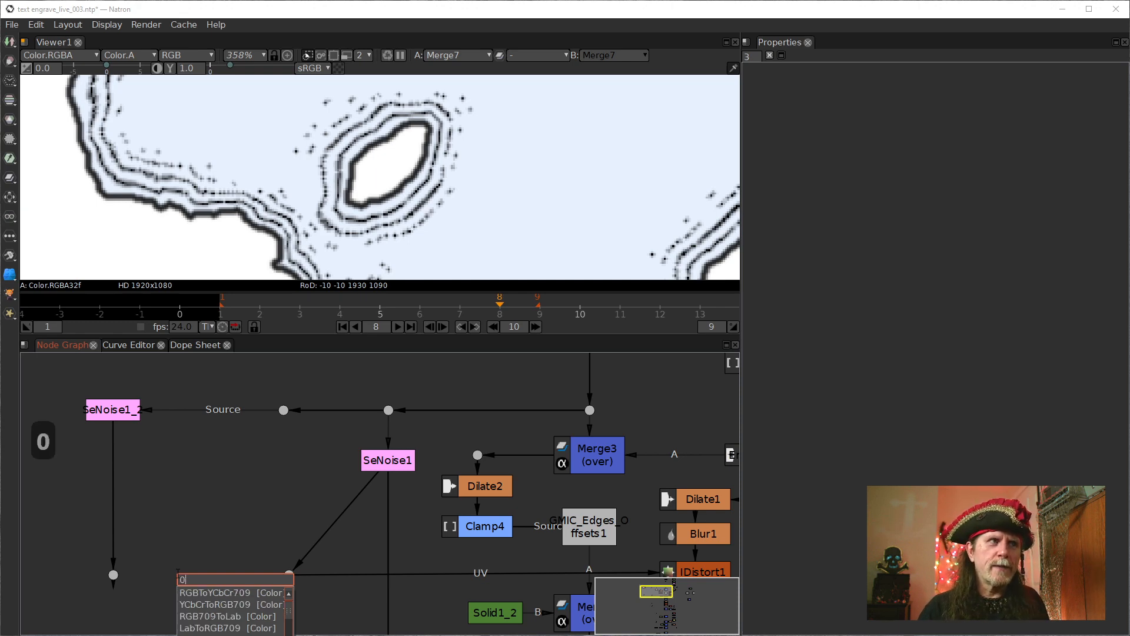
key("Escape")
key("s")
key("w")
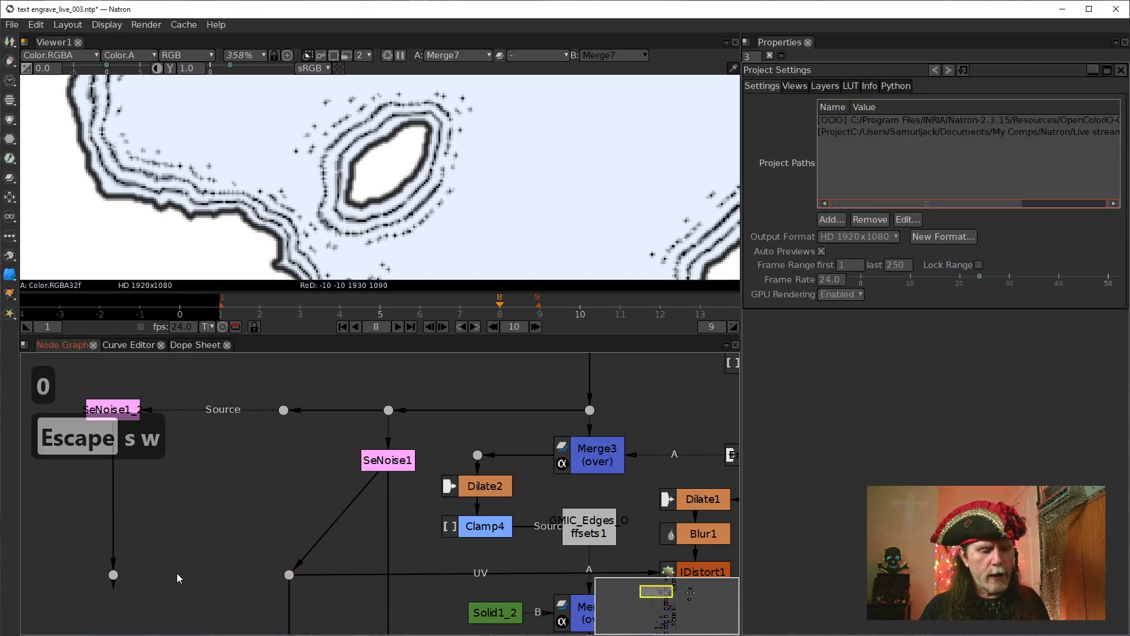
key("i")
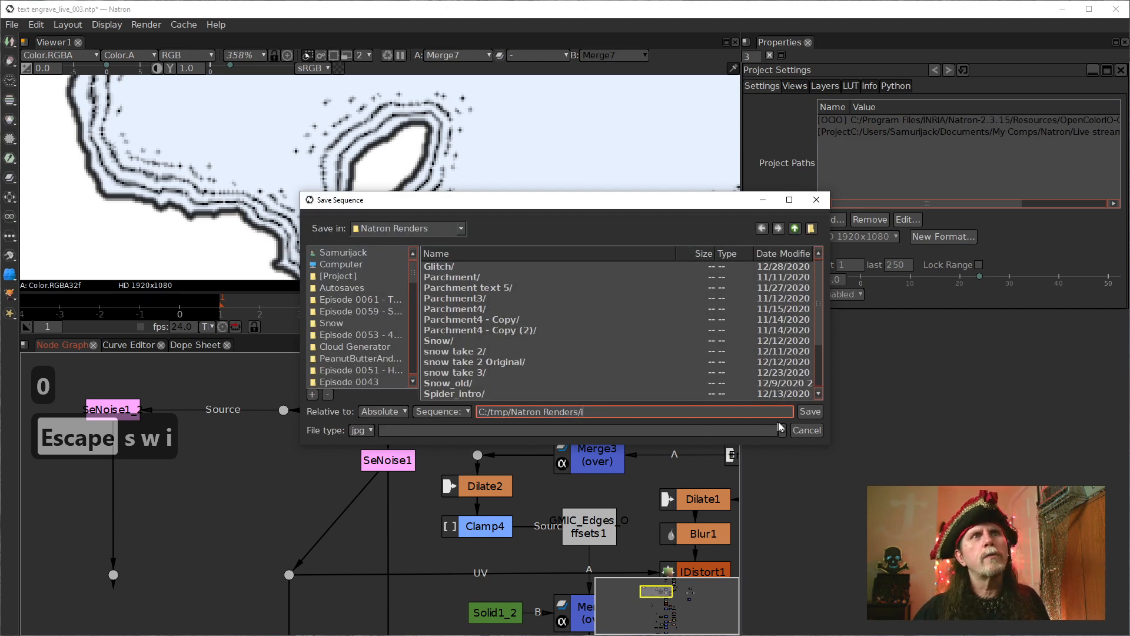
left_click(817, 433)
left_click(214, 586)
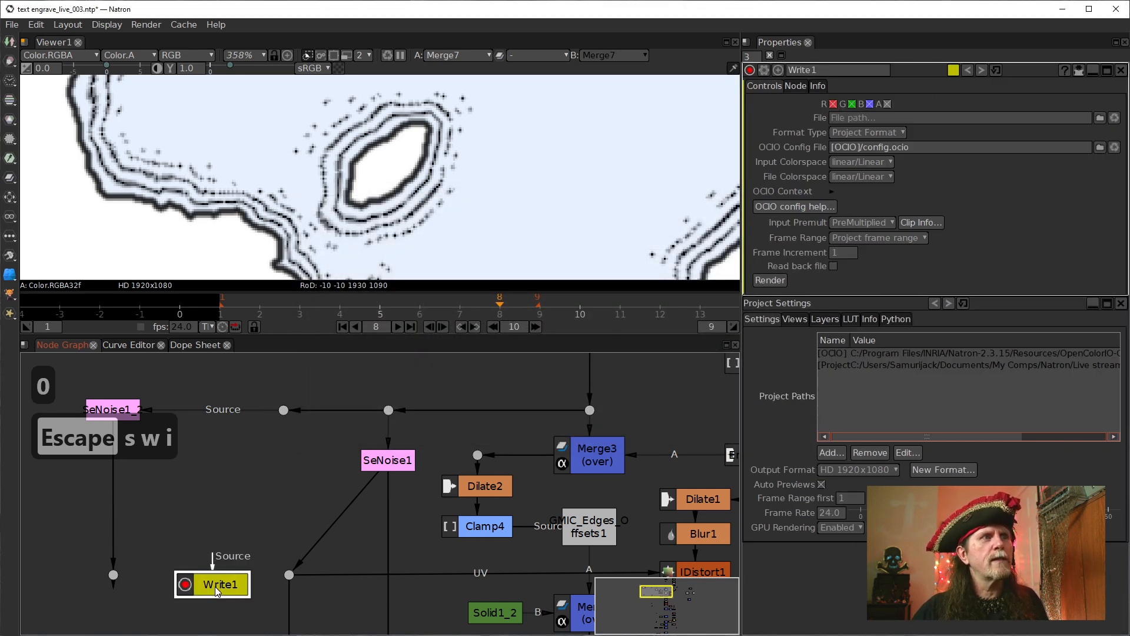
key("Delete")
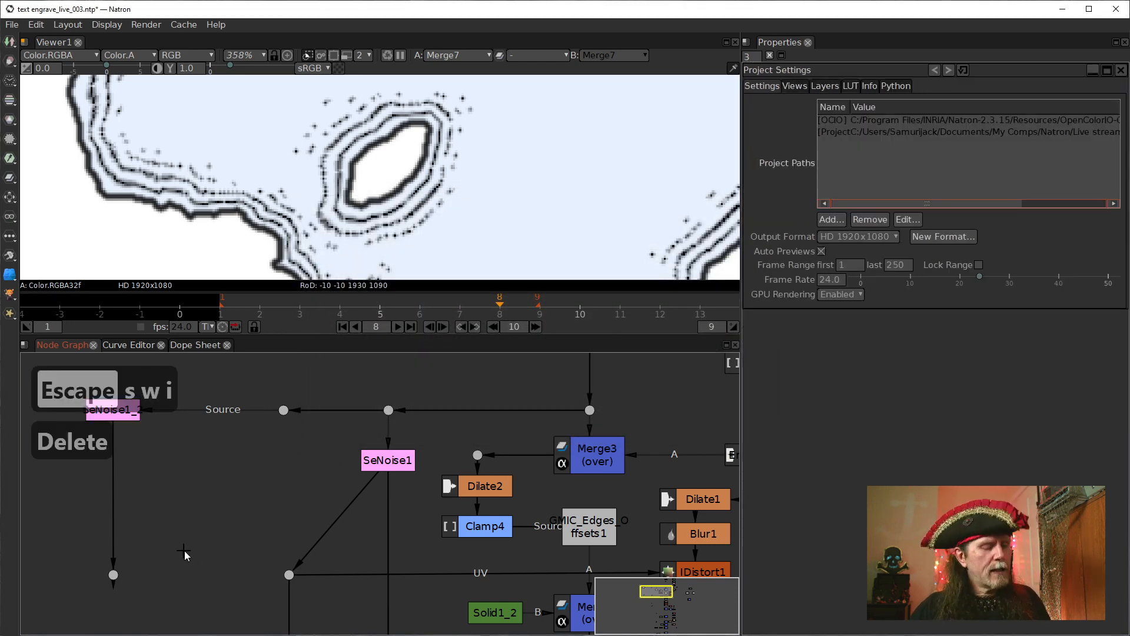
Add a Switch node between the dot below SeNoise1_2 and the dot on the UV line.
key("Tab")
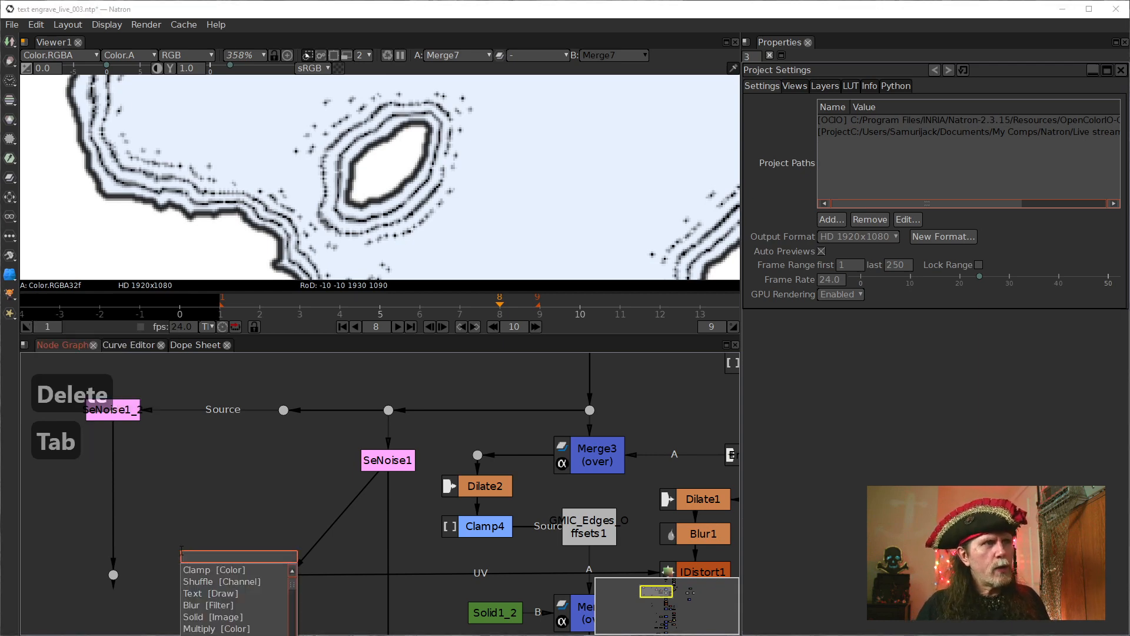
type("swi")
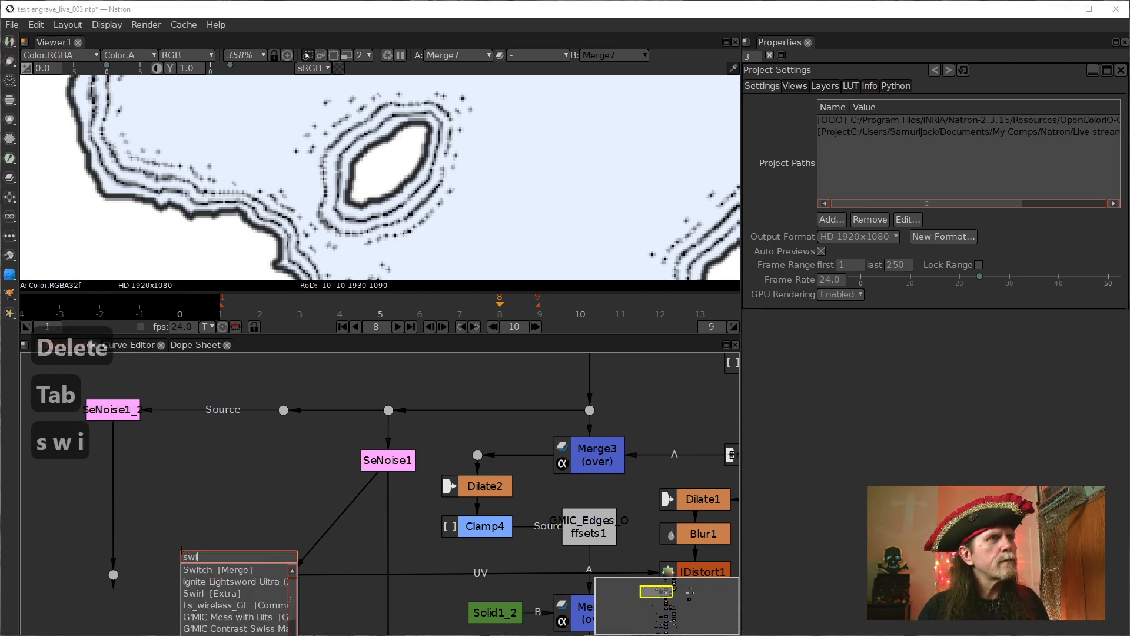
key("Down")
key("Return")
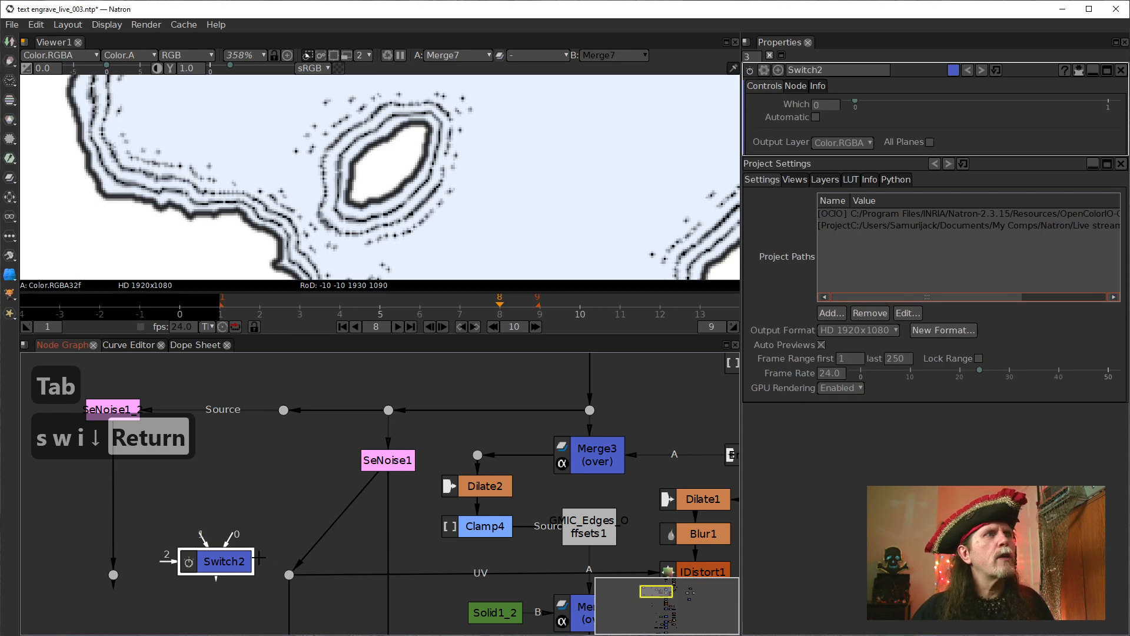
Connect the Switch's input 0 to the dot below SeNoise1_2 and input 1 to SeNoise1, routed through a new dot above the Switch.
left_click_drag(230, 544, 113, 574)
left_click_drag(206, 562, 196, 575)
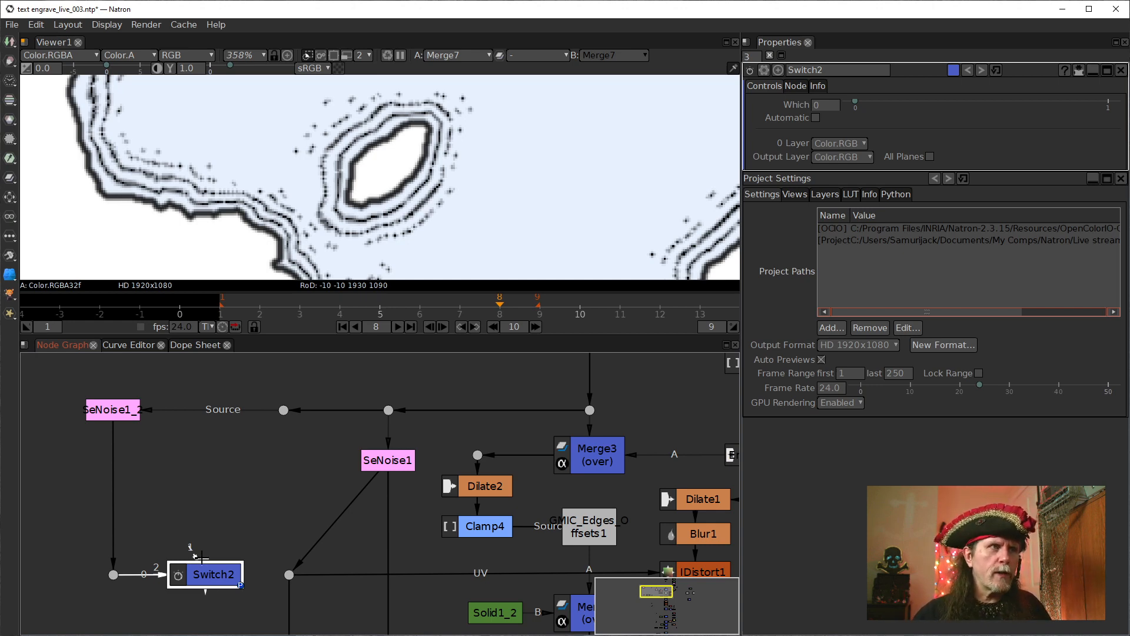
left_click_drag(194, 553, 377, 465)
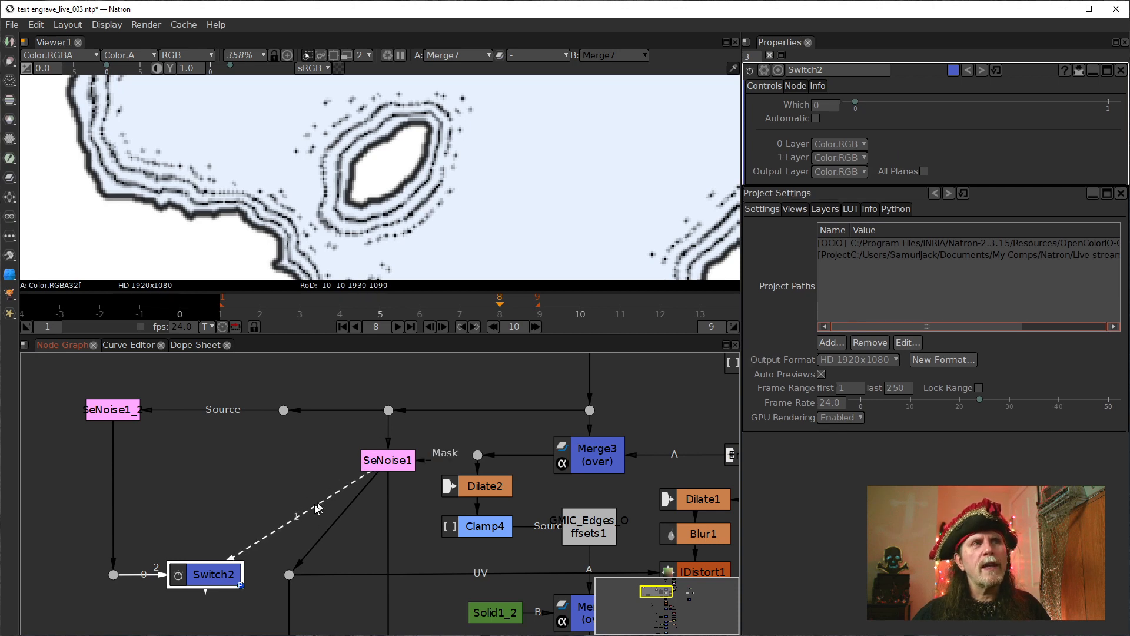
left_click_drag(298, 516, 194, 463)
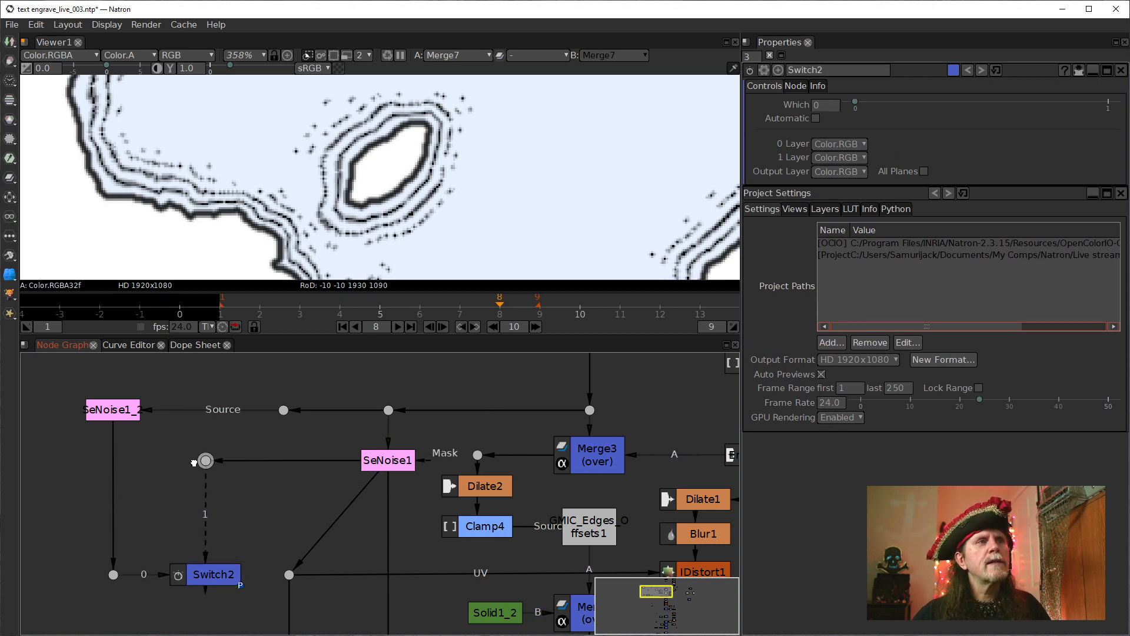
Move the Switch up beneath its input dot and reconnect the UV line's dot from SeNoise1 to the Switch's output.
left_click_drag(227, 574, 212, 511)
left_click_drag(202, 579, 201, 521)
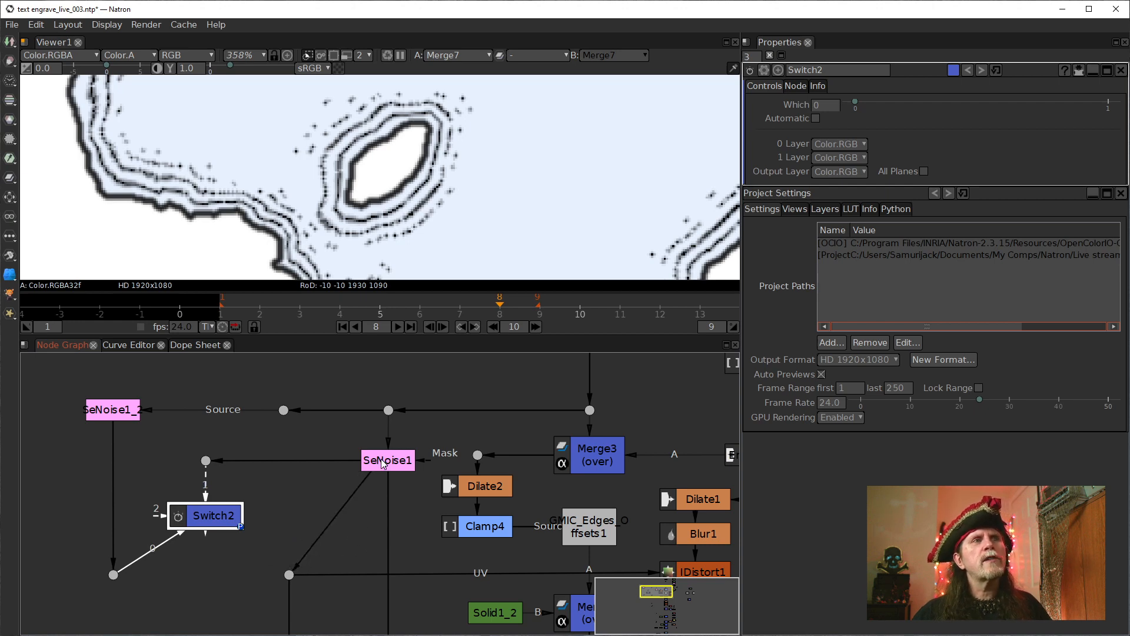
left_click_drag(383, 463, 198, 524)
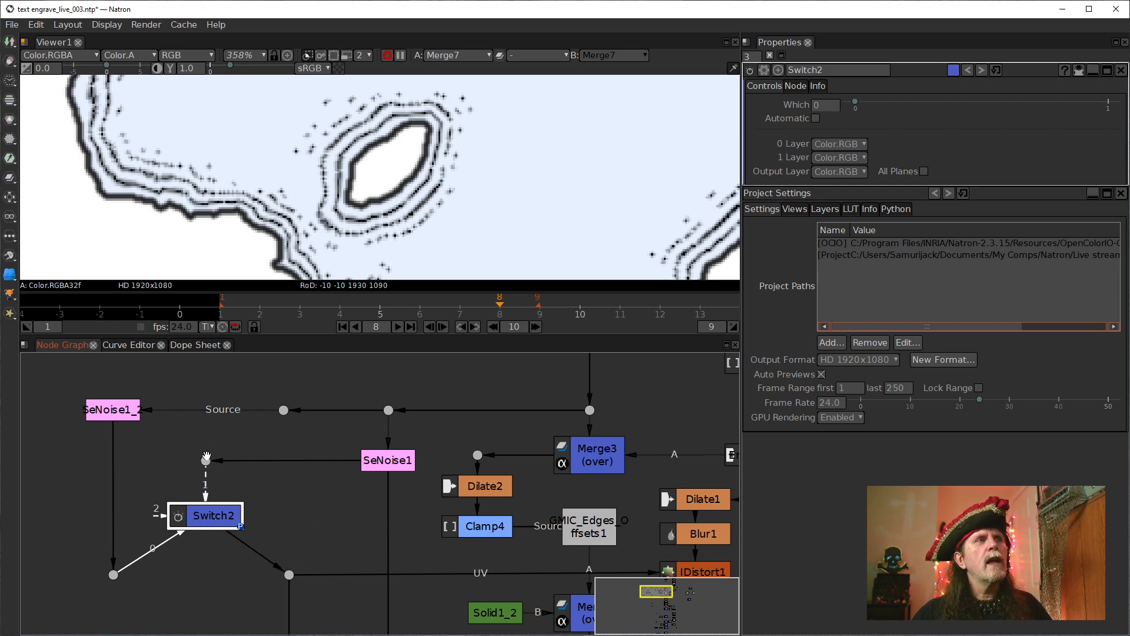
left_click(206, 458)
left_click(207, 517)
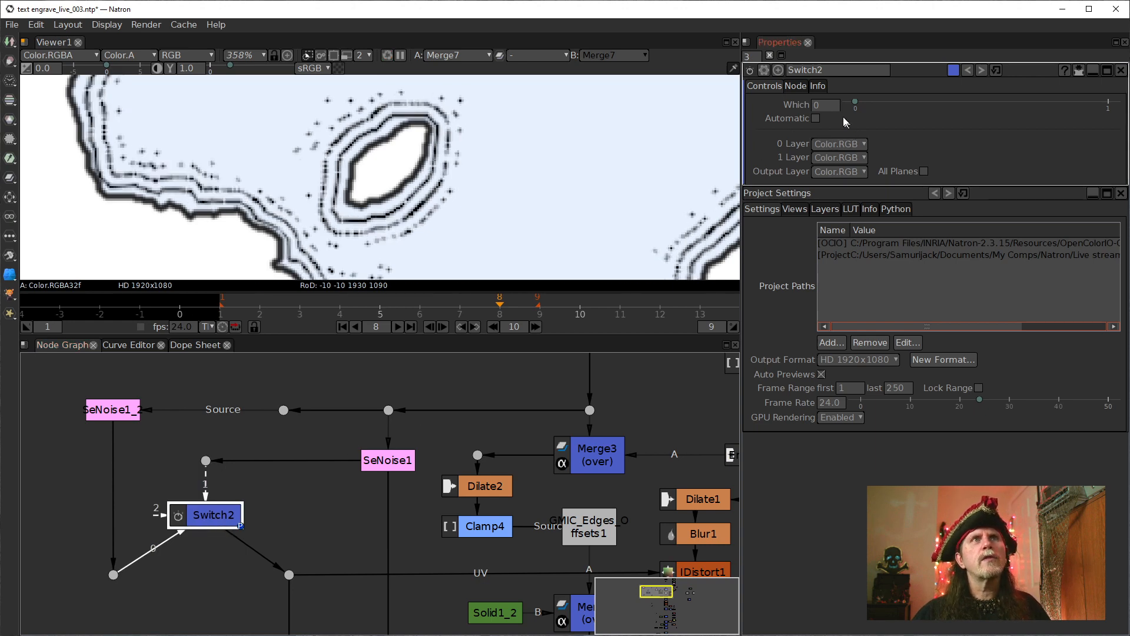
Toggle Switch2's Which value between 0 and 1 to compare the two noise sources in the viewer.
left_click(819, 107)
type("1")
key("Return")
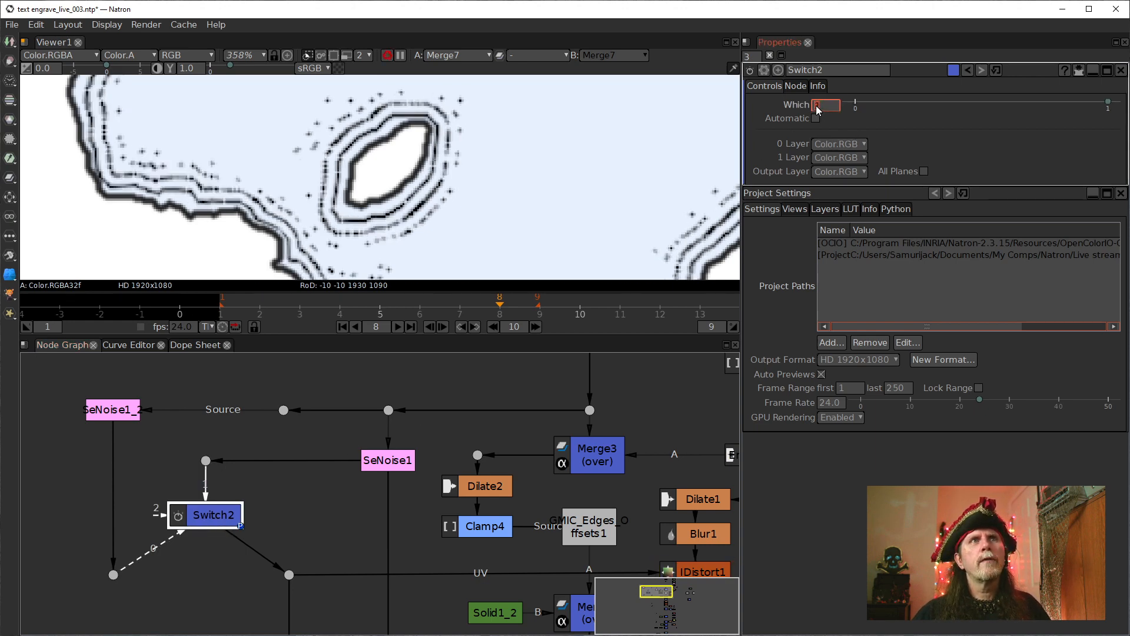
key("Up")
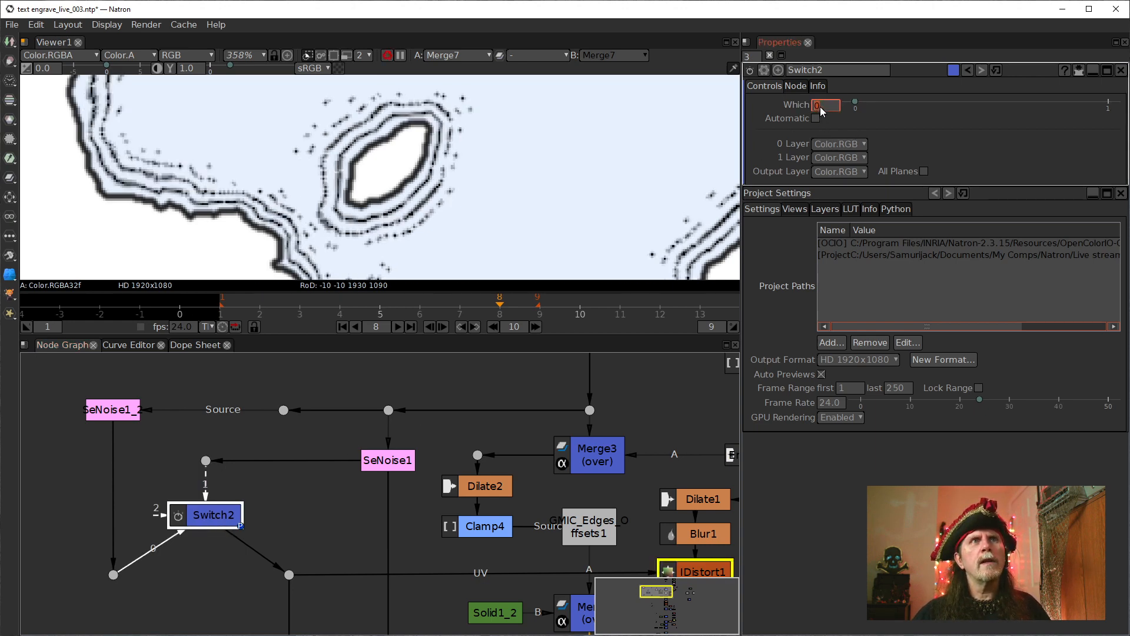
Place Switch2 above the UV line's dot and delete the three routing dots around Switch2 and SeNoise1_2.
left_click_drag(210, 515, 293, 505)
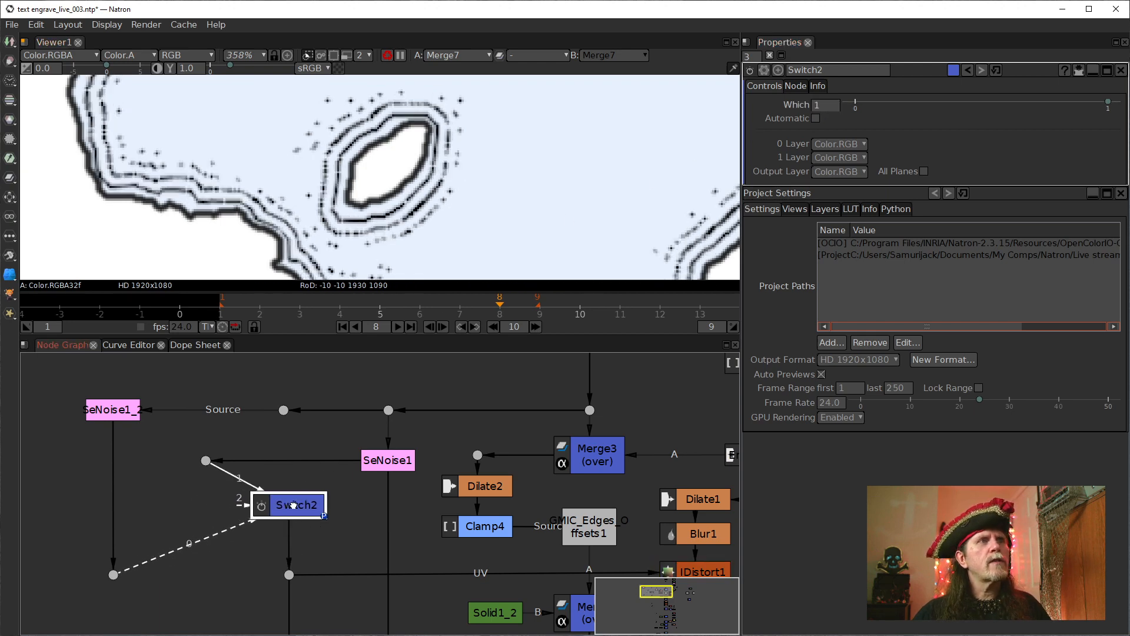
left_click(206, 459)
key("Delete")
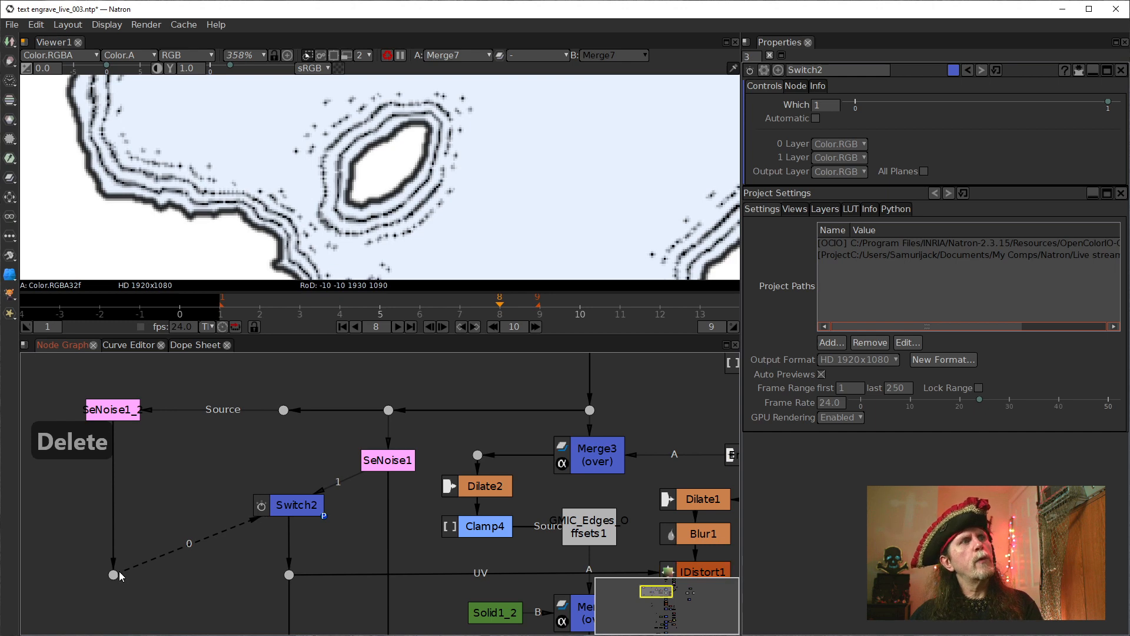
left_click(114, 574)
key("Delete")
left_click(284, 410)
key("Delete")
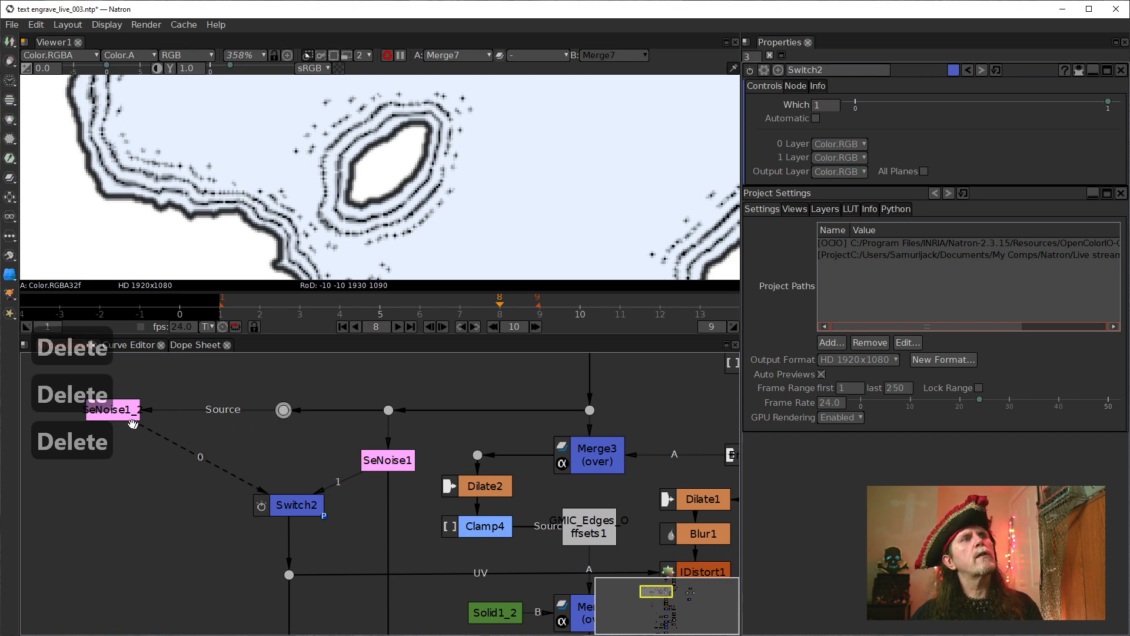
Move SeNoise1_2 directly over Switch2 and raise Switch2 level with SeNoise1.
left_click_drag(121, 409, 297, 408)
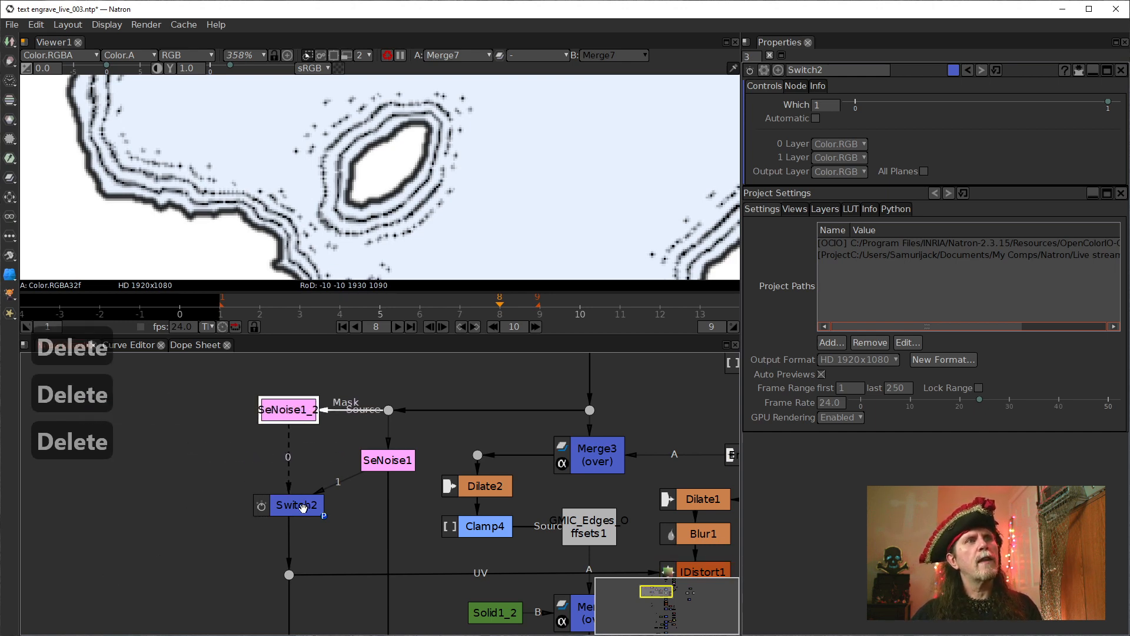
left_click_drag(303, 508, 299, 474)
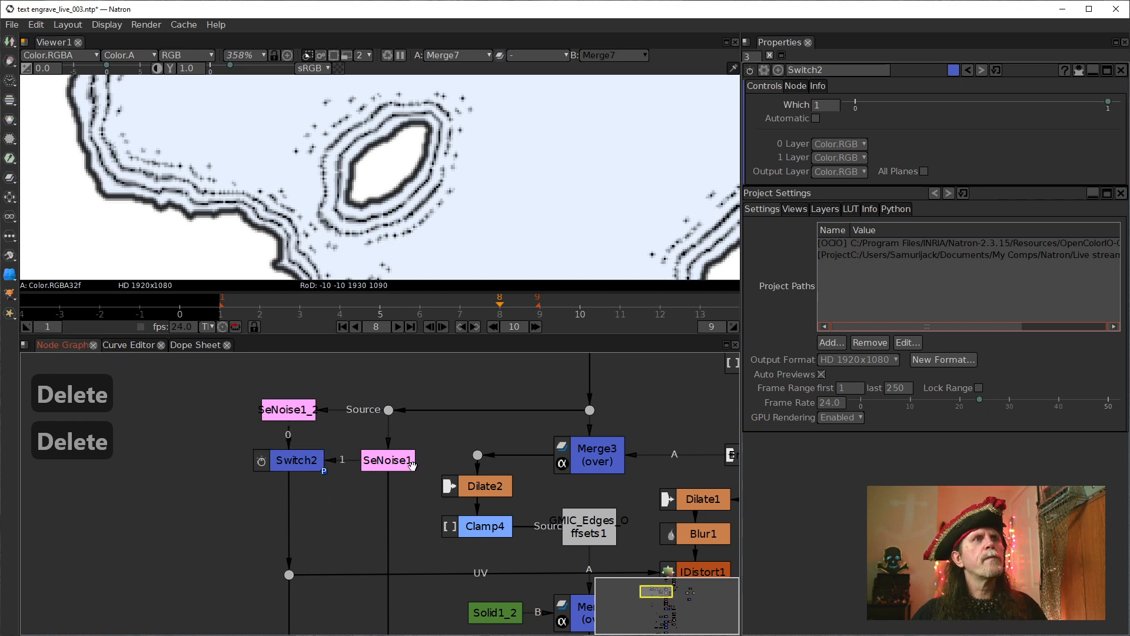
left_click(288, 415)
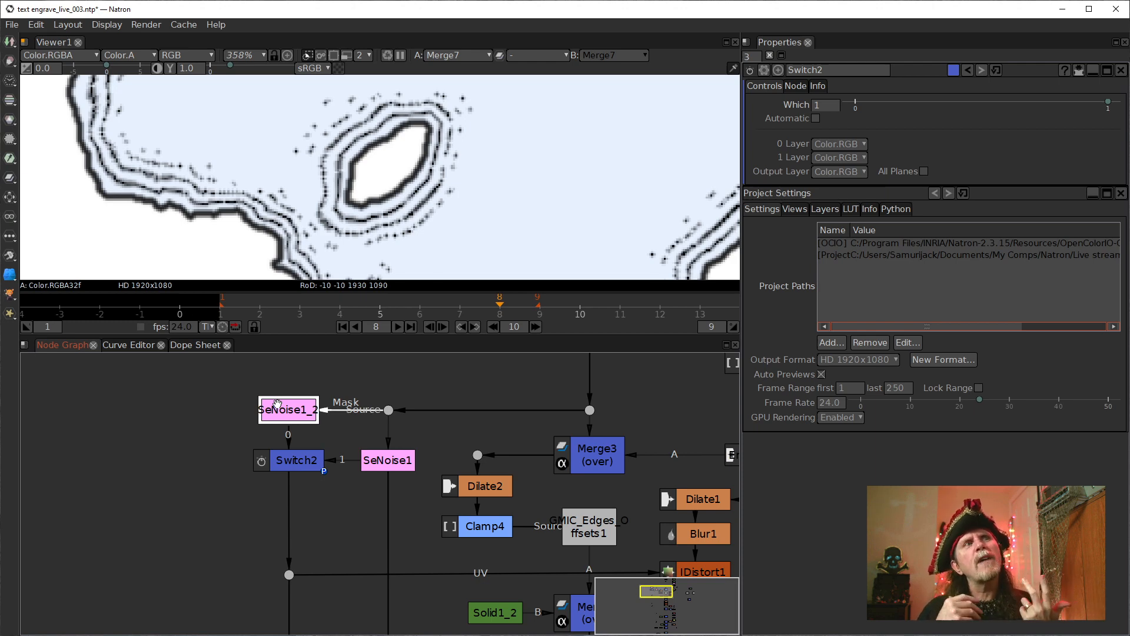
Swap Switch2's connections so input 0 comes from SeNoise1 and input 1 from SeNoise1_2, and set Which to 0.
left_click_drag(343, 464, 391, 461)
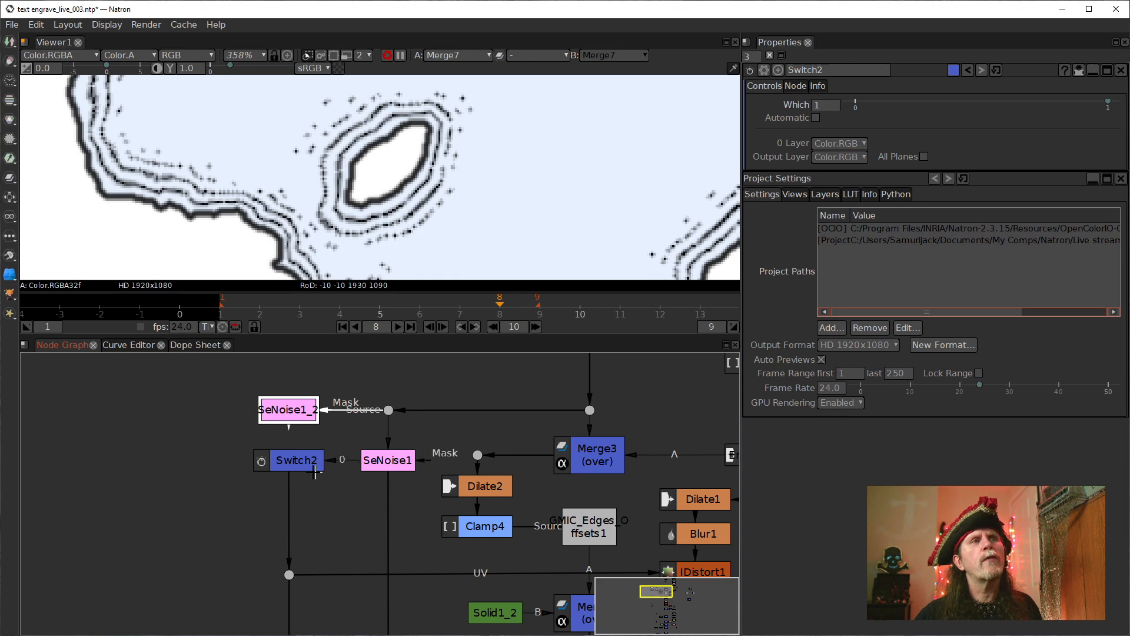
left_click(289, 462)
left_click_drag(273, 434, 288, 412)
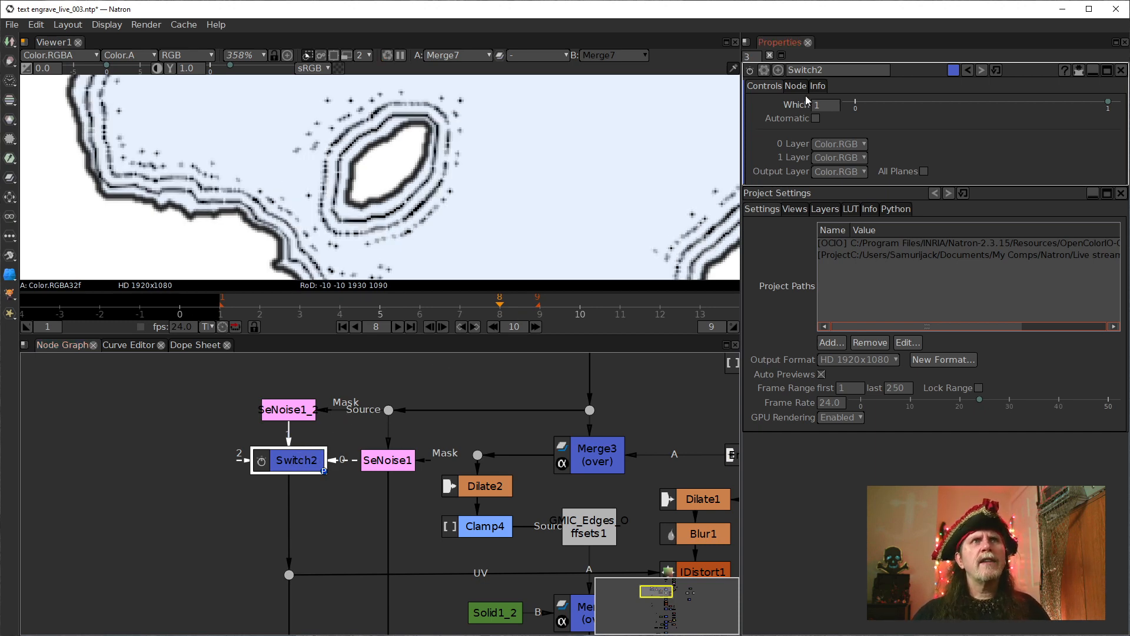
left_click(820, 106)
type("0")
key("Return")
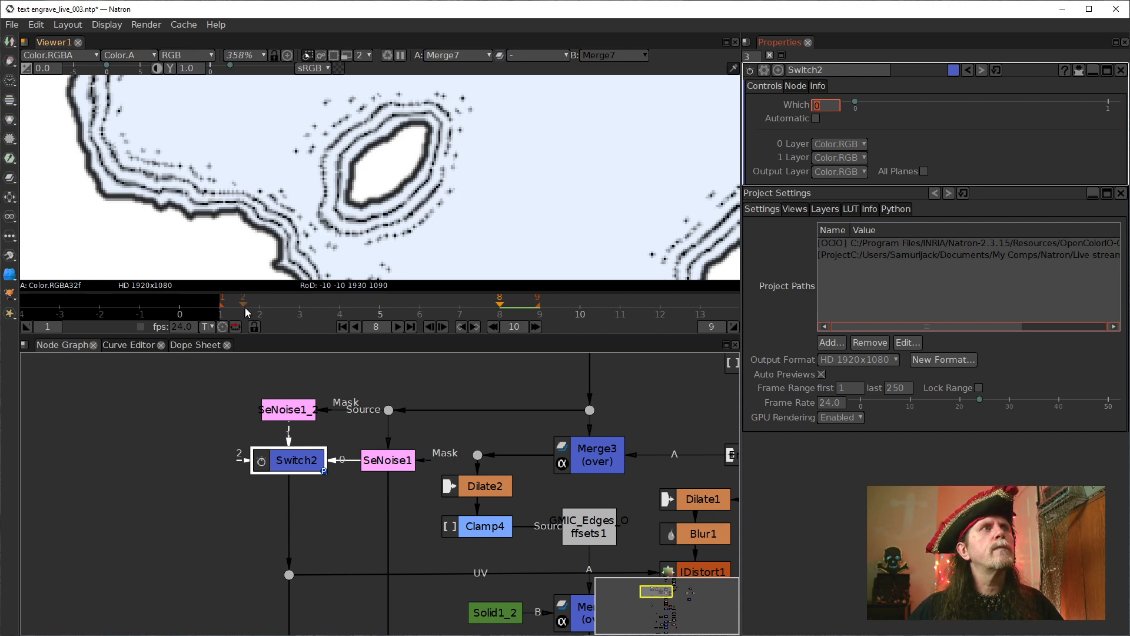
Enable the viewer's region of interest and limit it to a small area covering part of the contour lines.
left_click(334, 55)
left_click_drag(601, 166, 425, 243)
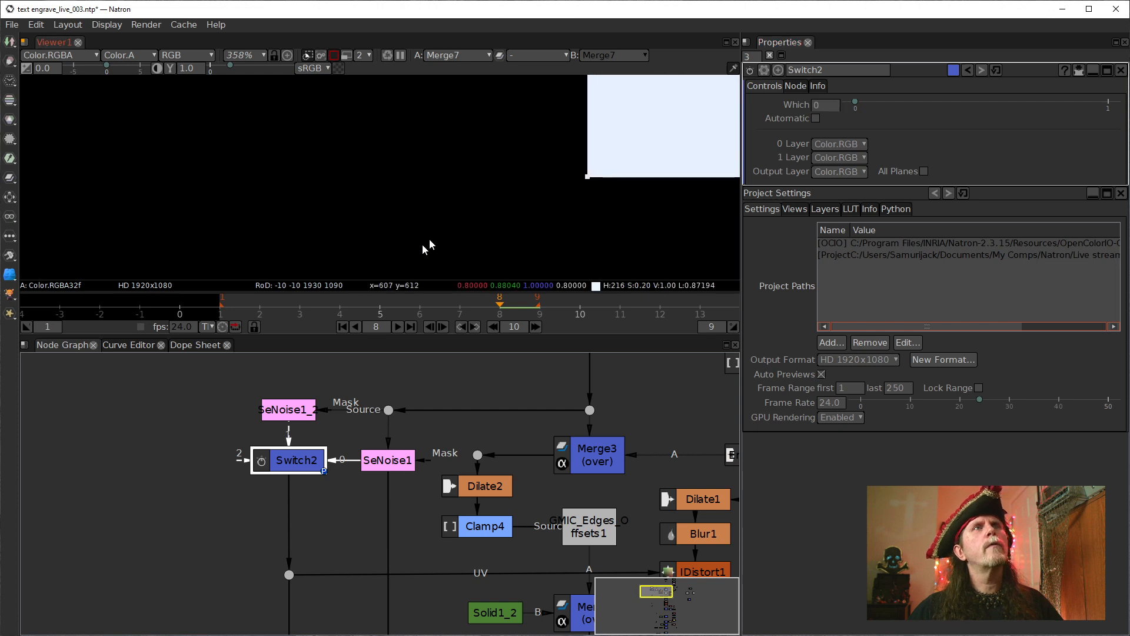
scroll(425, 229, "down", 5)
left_click_drag(595, 183, 439, 210)
scroll(439, 211, "up", 4)
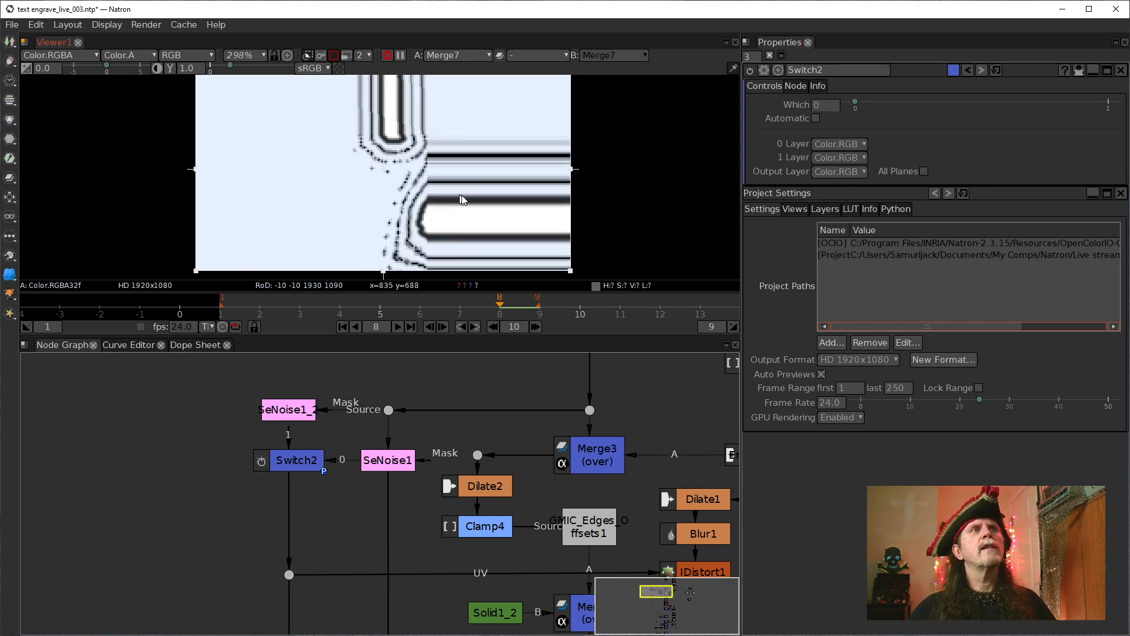
scroll(430, 209, "down", 1)
left_click_drag(444, 208, 439, 209)
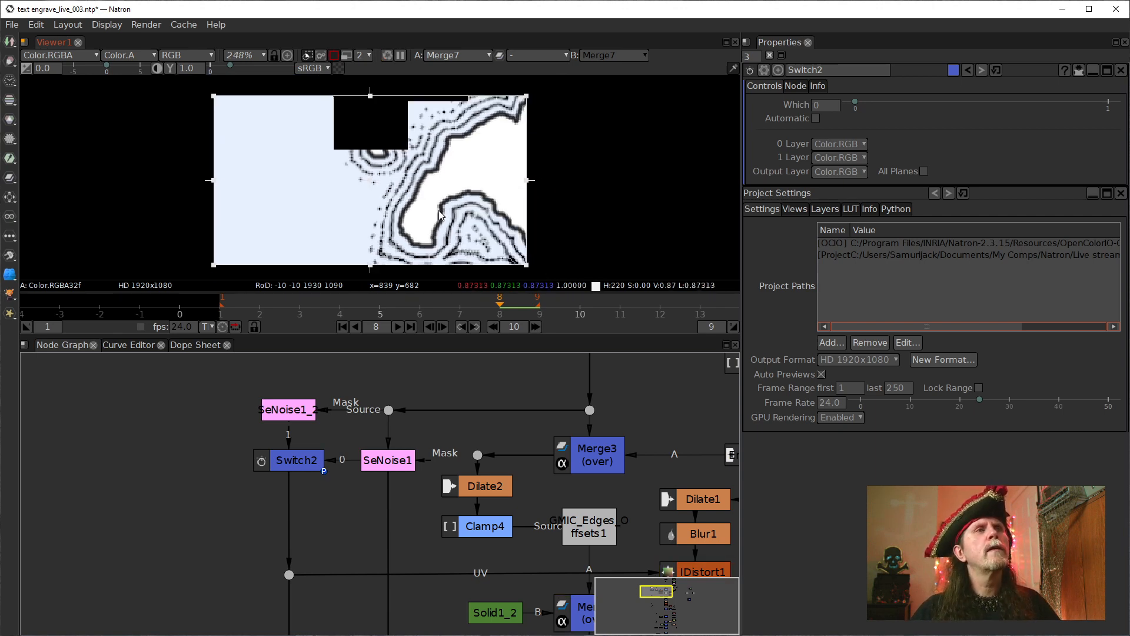
Raise the two dots that feed the SeNoise nodes from the main line above Merge3.
left_click_drag(673, 467, 430, 462)
left_click_drag(475, 405, 444, 482)
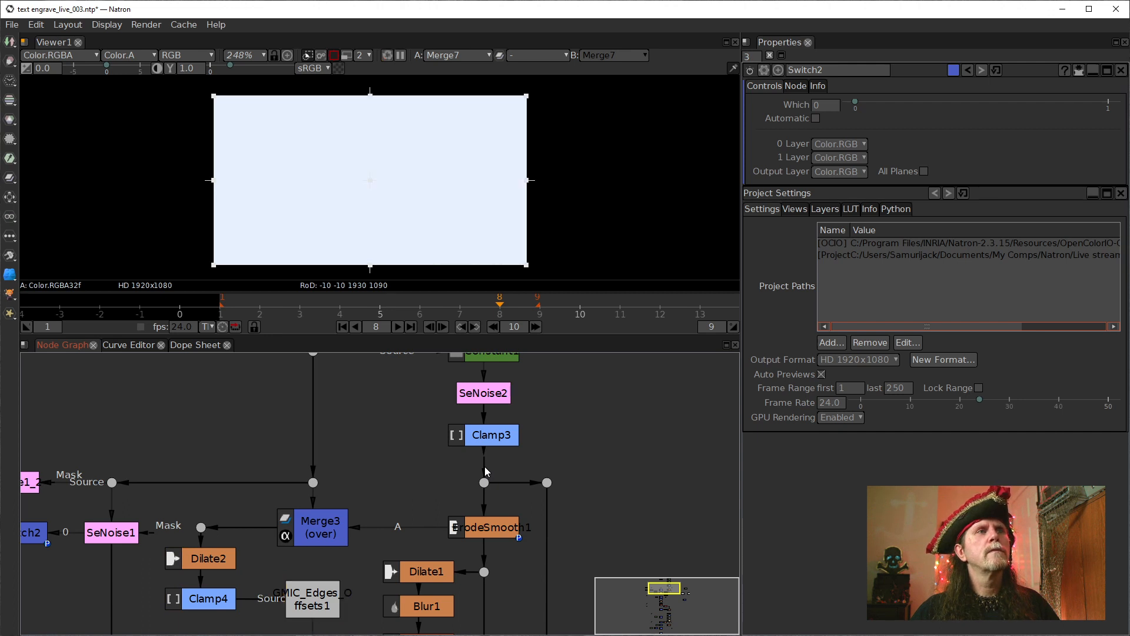
left_click_drag(485, 466, 493, 437)
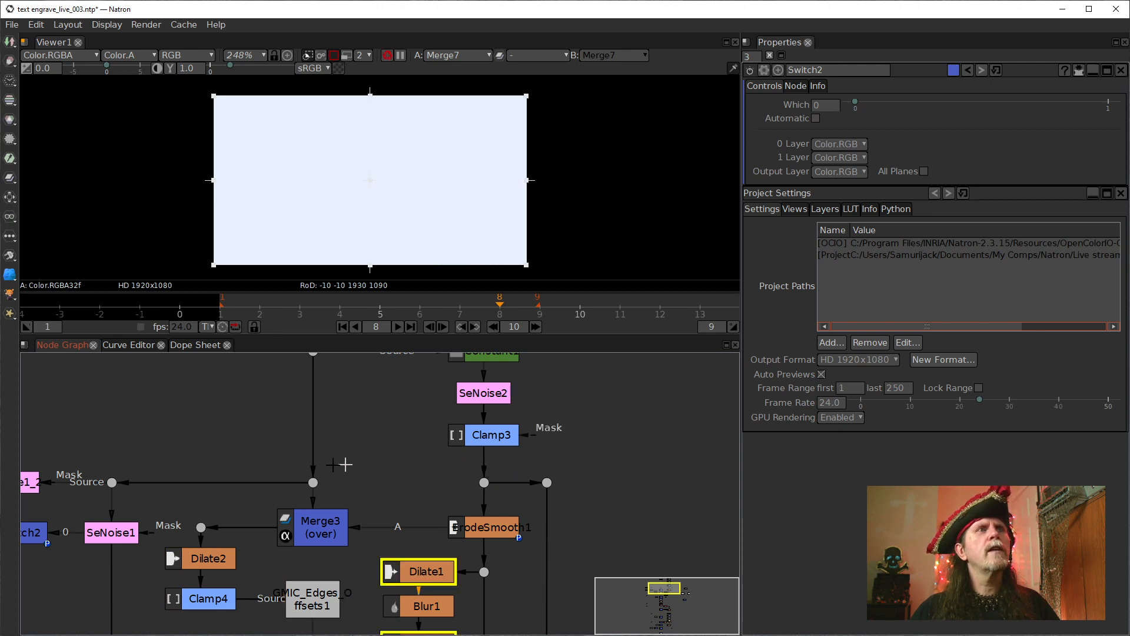
left_click_drag(285, 444, 443, 409)
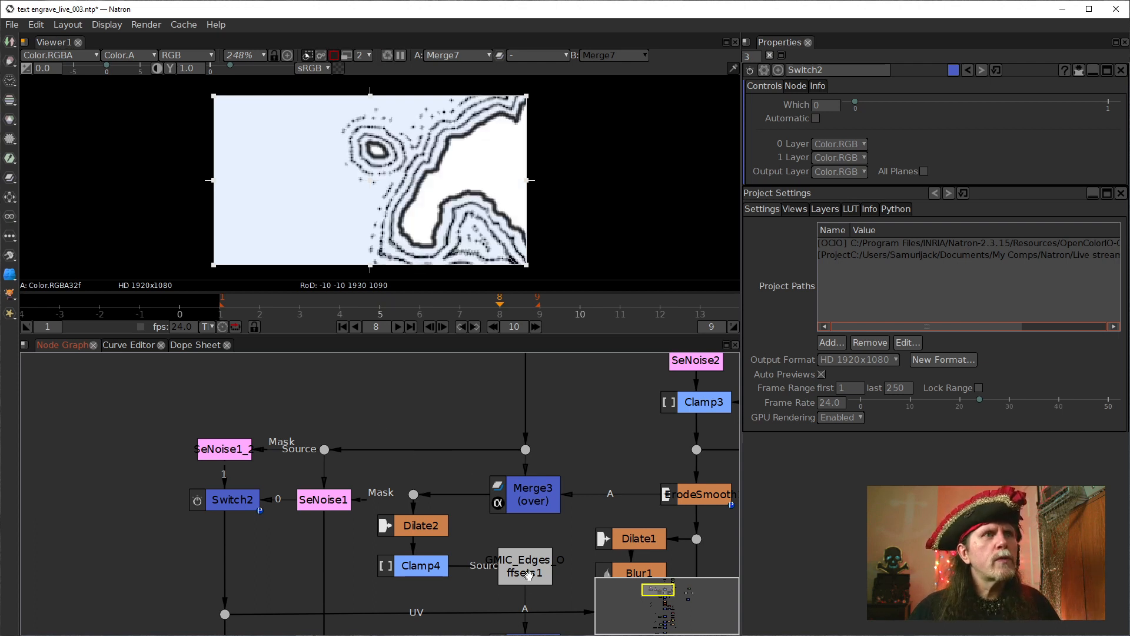
left_click_drag(529, 568, 570, 516)
mouse_move(567, 456)
left_mouse_down()
mouse_move(567, 477)
mouse_move(563, 463)
left_mouse_up()
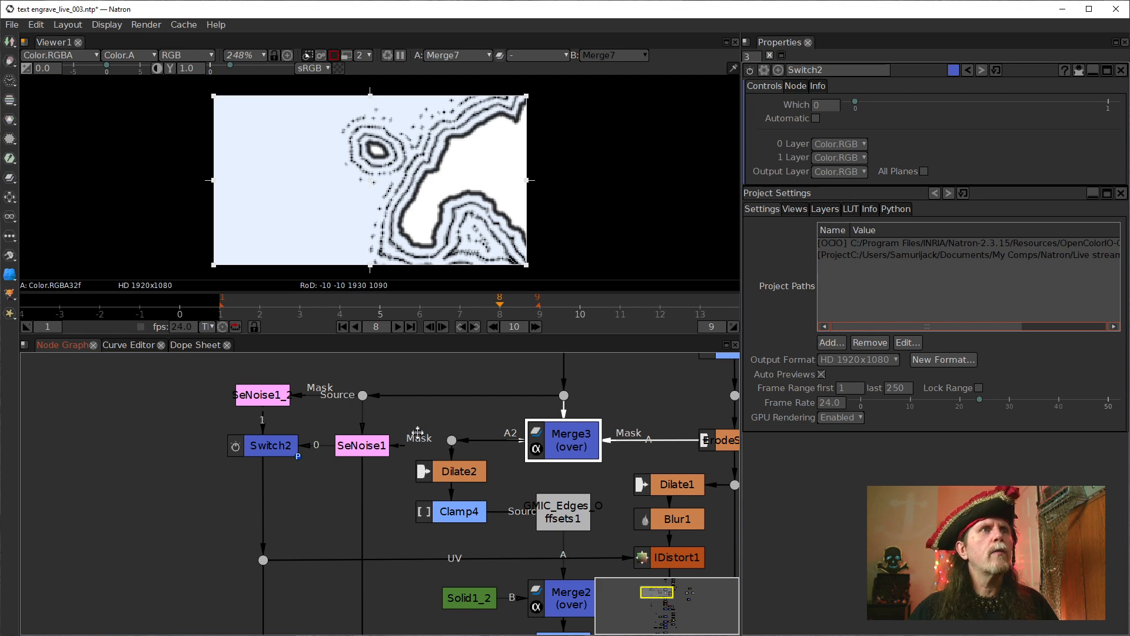
left_click_drag(417, 433, 358, 544)
left_click_drag(504, 507, 504, 445)
left_click_drag(107, 453, 303, 445)
left_click(308, 450)
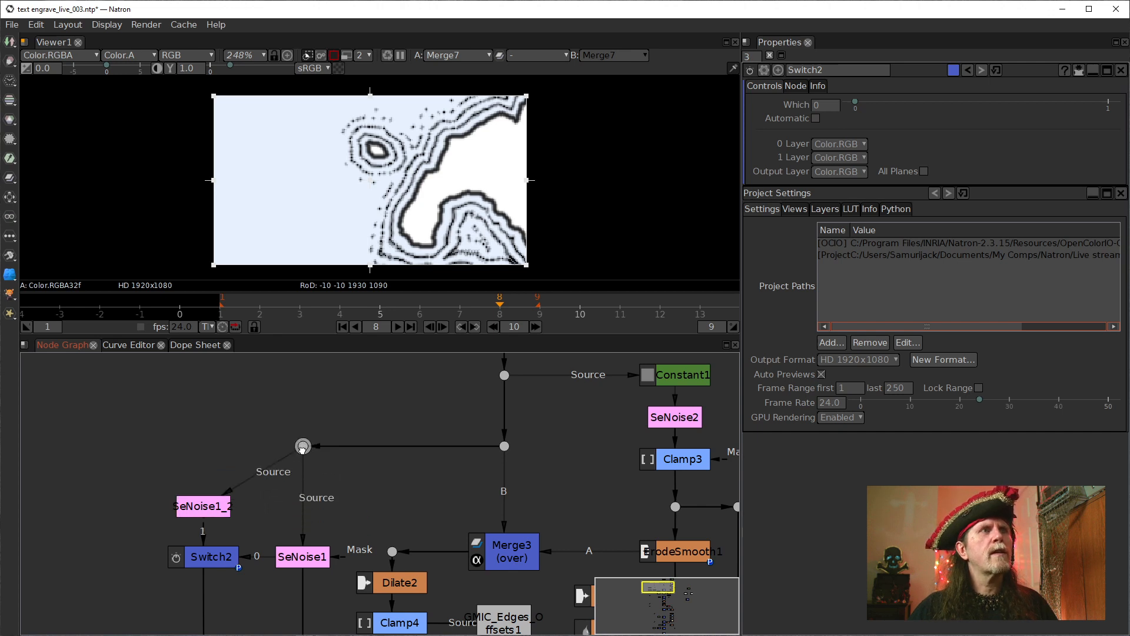
Raise SeNoise1_2, Switch2 and SeNoise1 to follow their source dot, keeping Switch2 and SeNoise1 in one row.
left_click_drag(203, 507, 203, 447)
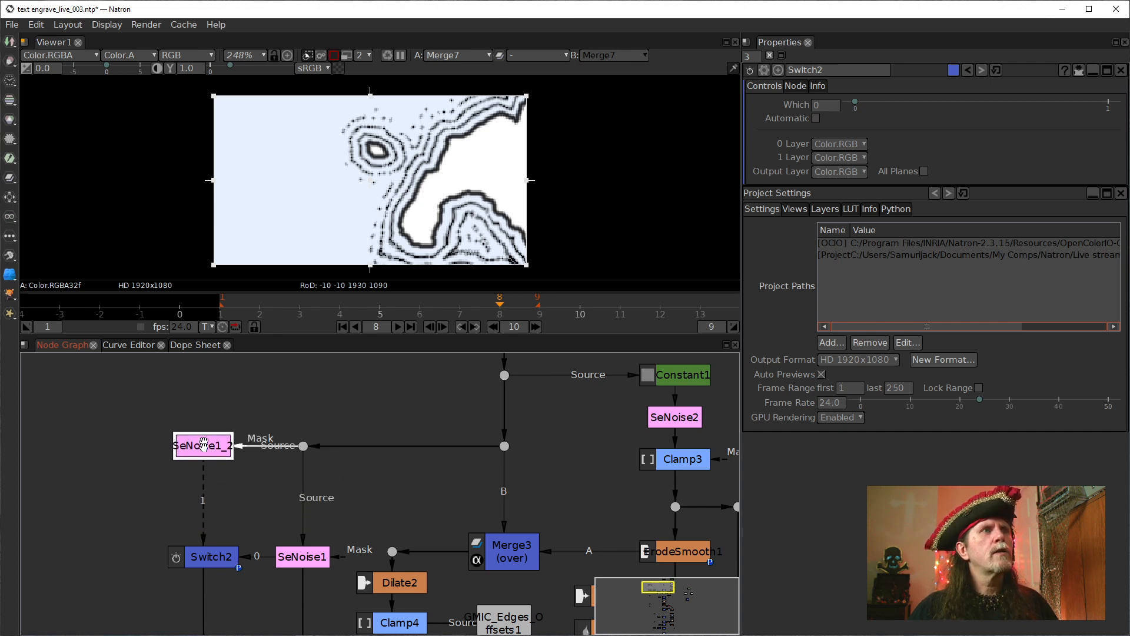
left_click_drag(210, 555, 210, 491)
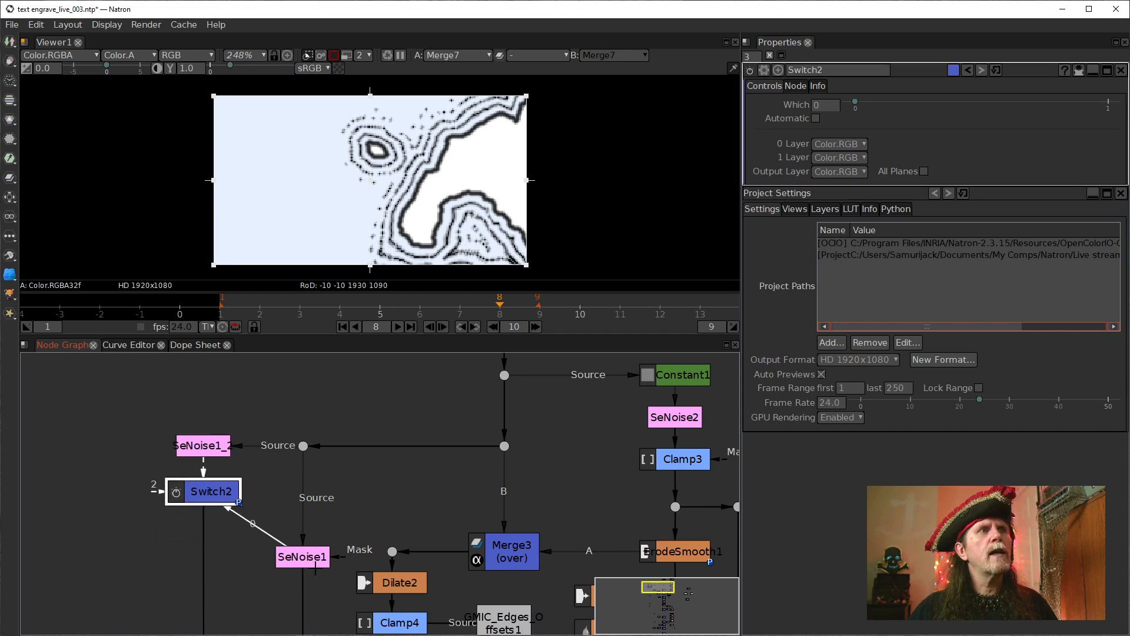
left_click_drag(315, 562, 315, 497)
Move Dilate2, Clamp4 and their input dot to the left of Switch2's vertical line in the graph.
left_click_drag(320, 583, 440, 451)
left_click_drag(519, 451, 187, 457)
left_click_drag(507, 495, 164, 524)
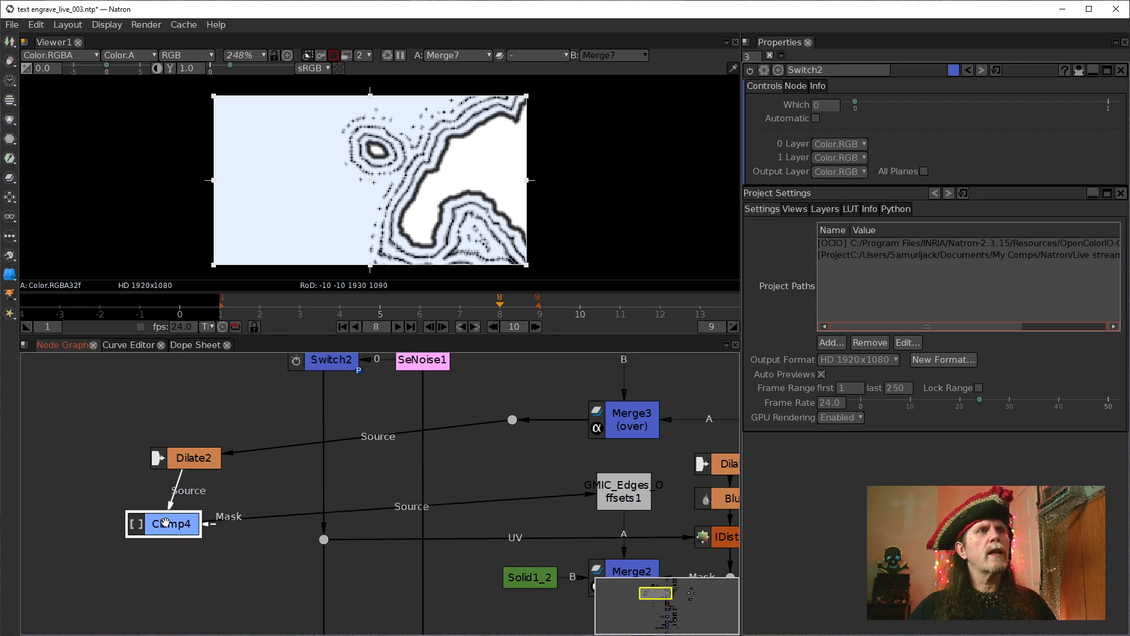
left_click_drag(512, 418, 244, 419)
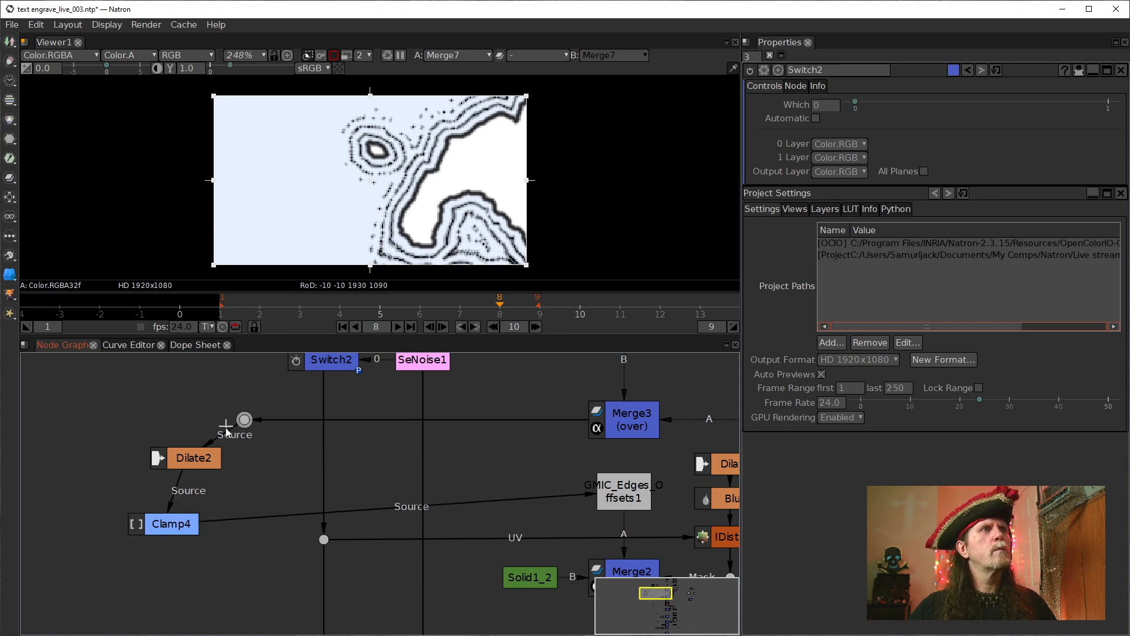
Align Dilate2 above Clamp4 and place their input dot straight above Dilate2, level with Merge3.
left_click_drag(191, 468, 169, 431)
left_click_drag(255, 432, 303, 477)
left_click_drag(194, 464, 198, 522)
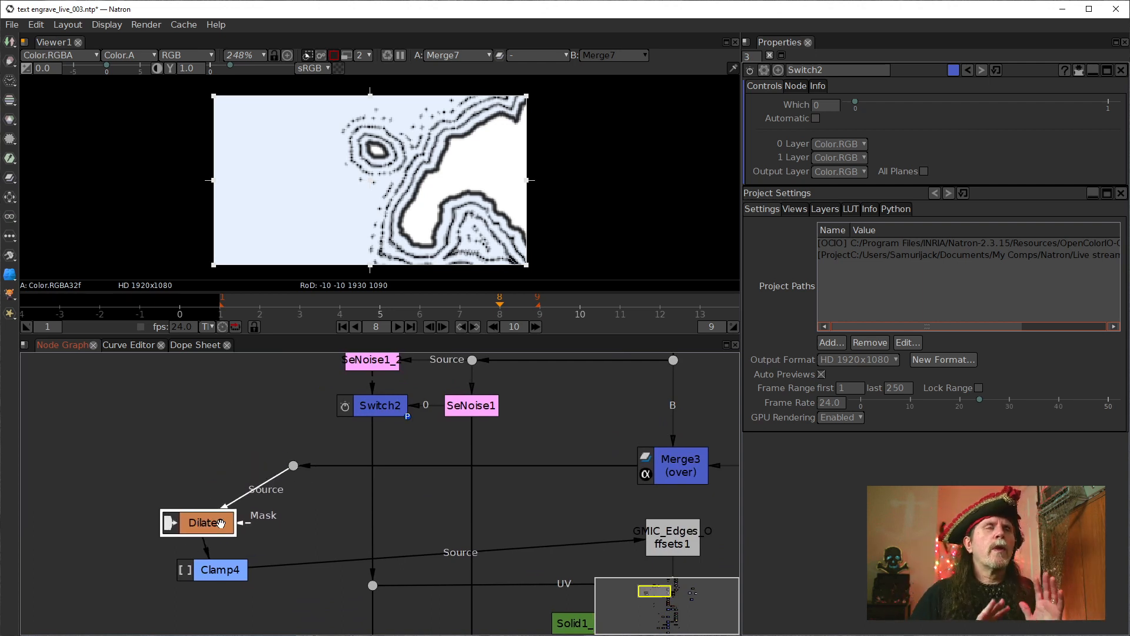
left_click_drag(227, 519, 241, 523)
left_click_drag(293, 465, 213, 465)
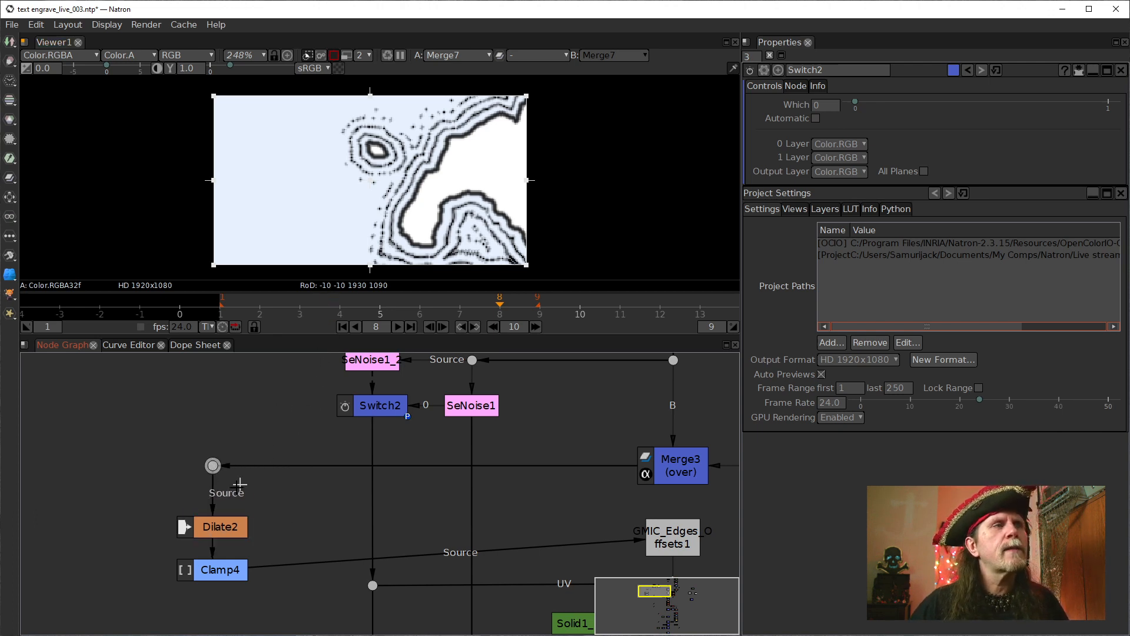
Open Dilate2's properties and step through frames 2 to 6 to examine how its animated size changes the contour lines.
left_click(222, 531)
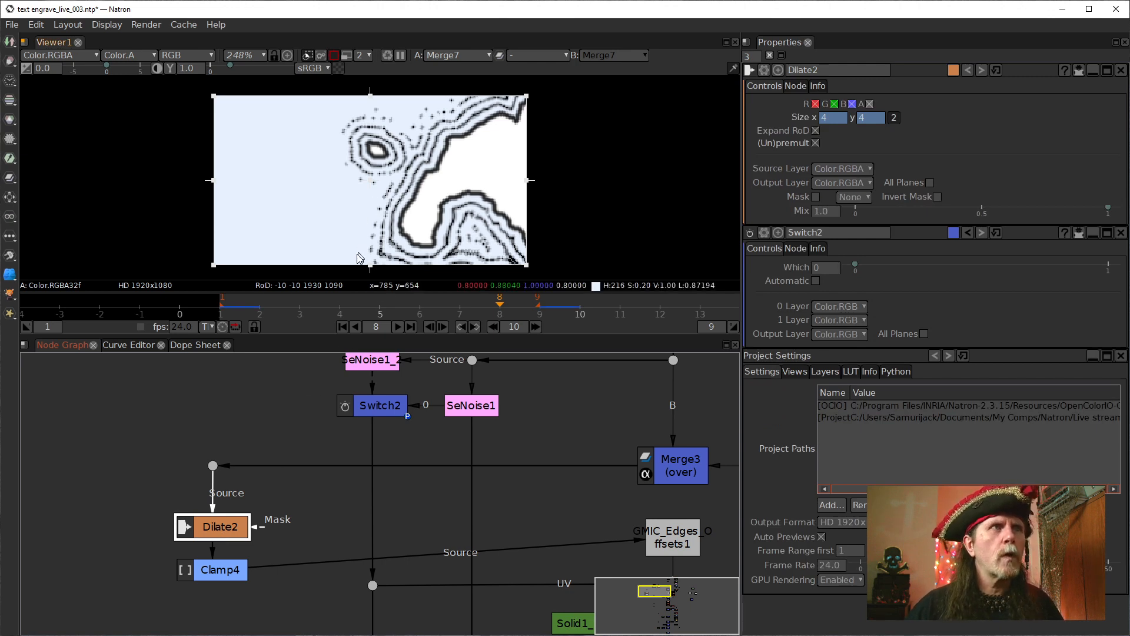
left_click(262, 303)
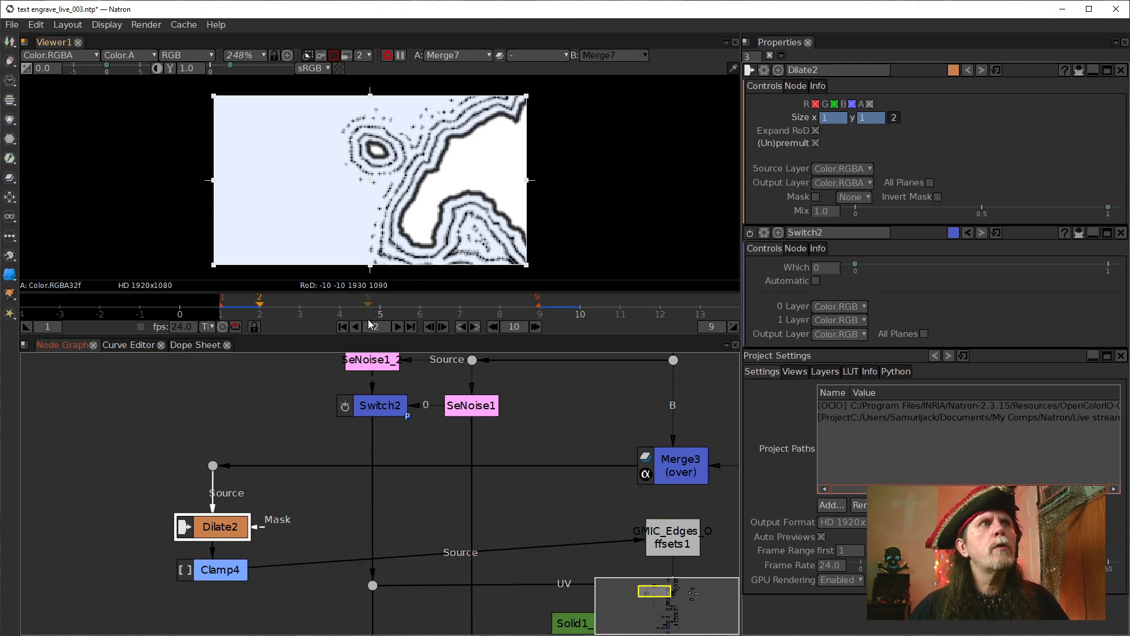
key("Right")
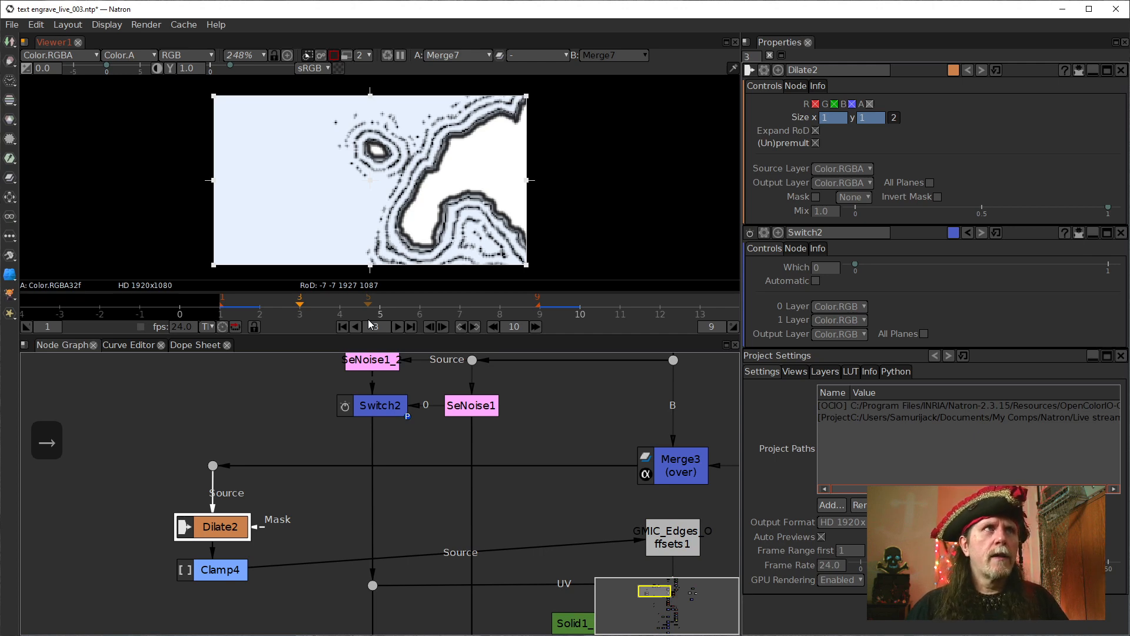
key("Left")
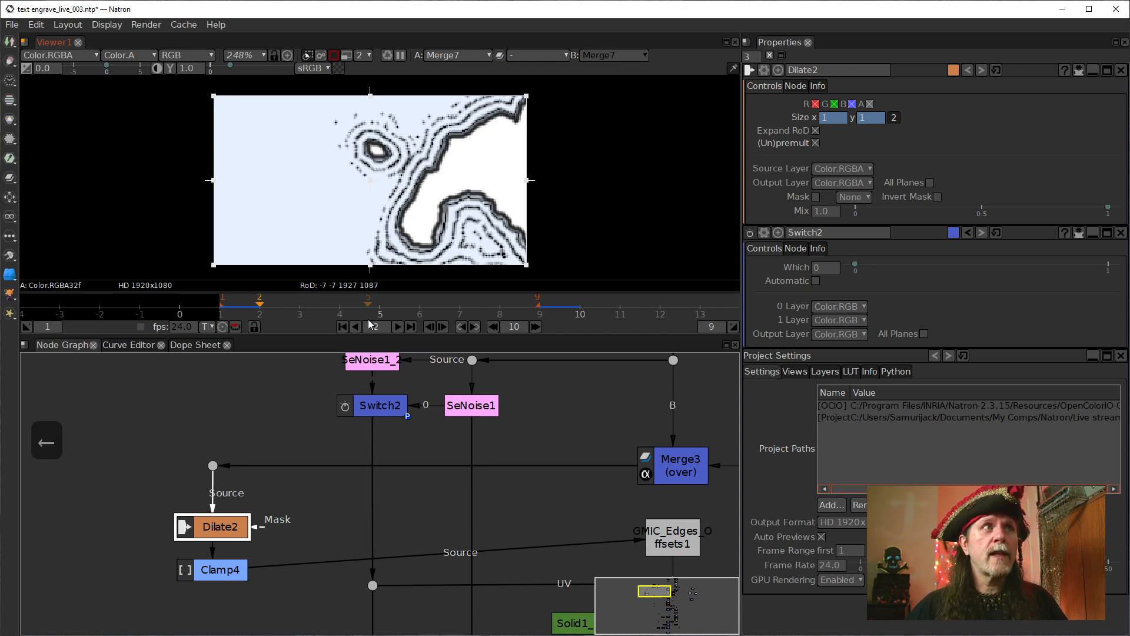
key("Right")
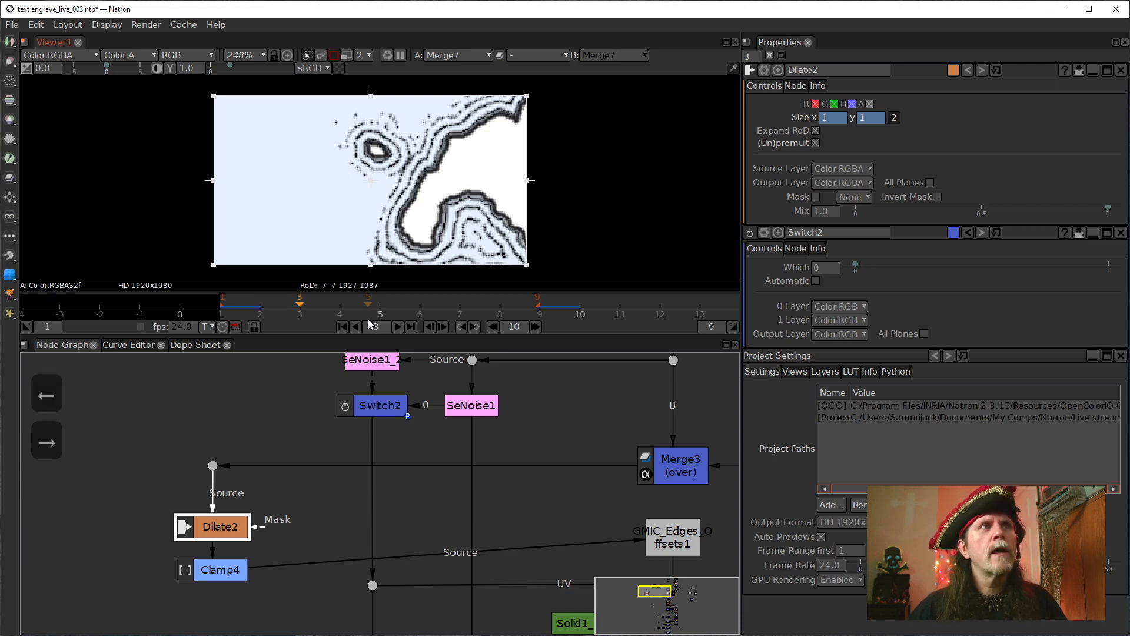
key("Right")
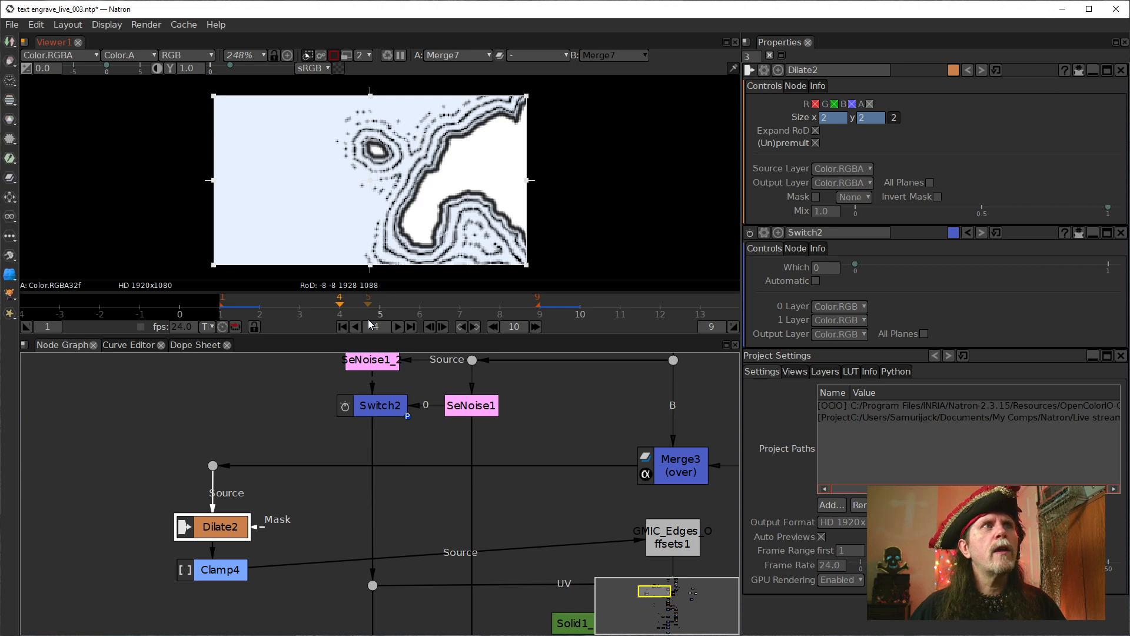
key("Right")
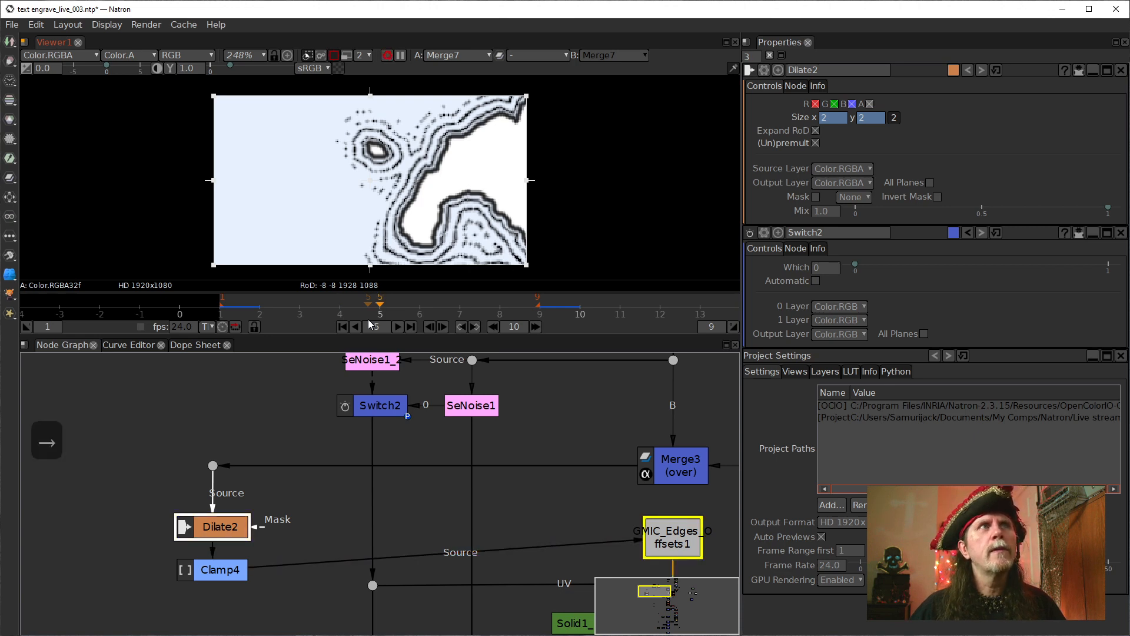
key("Right")
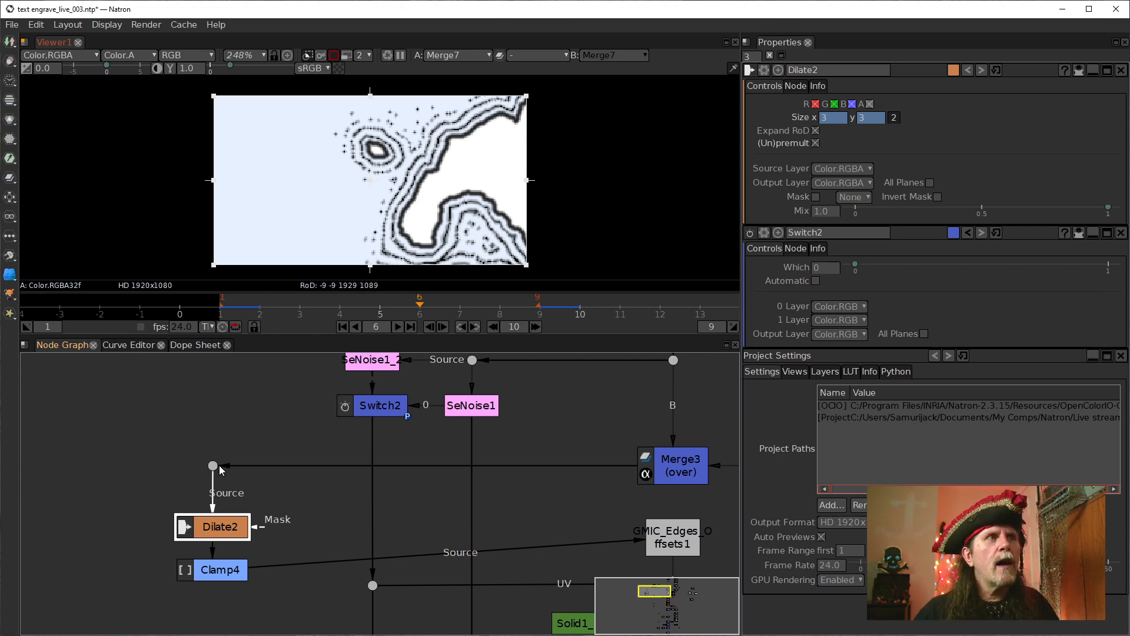
Raise the input dot above Dilate2 and add a DiskCache node branching from it.
left_click_drag(212, 465, 213, 443)
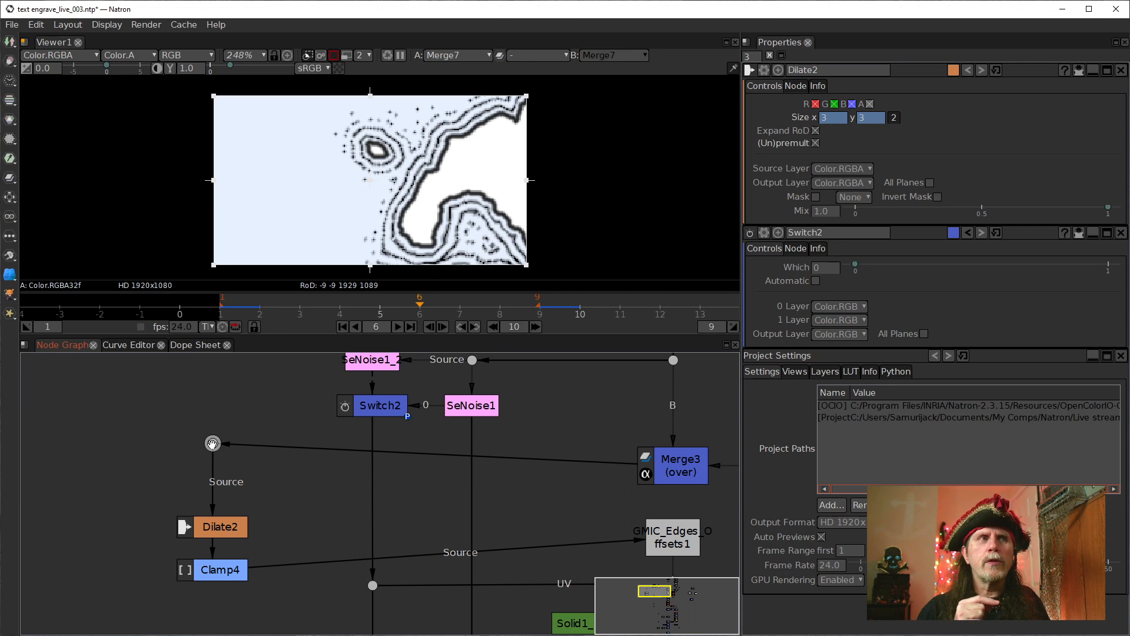
key("Tab")
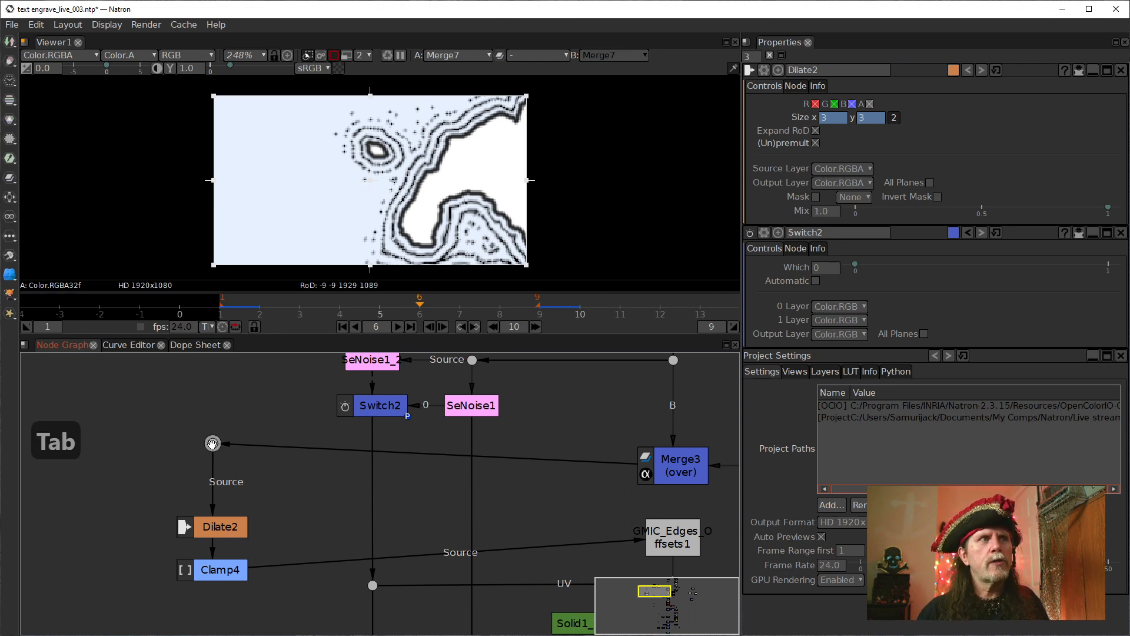
type("d")
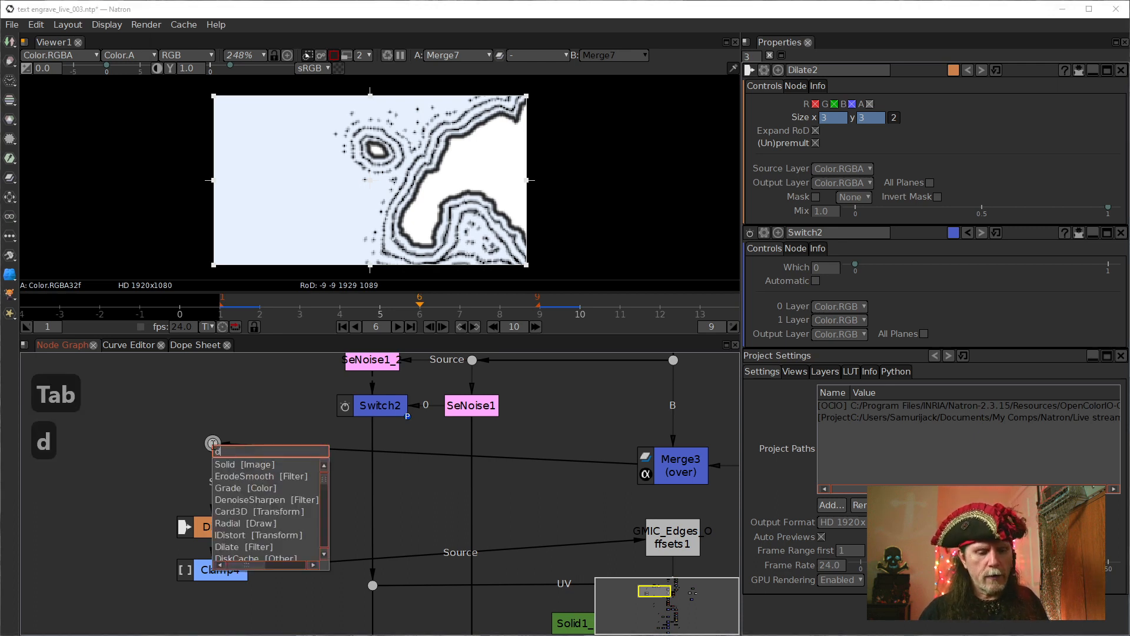
type("isckl")
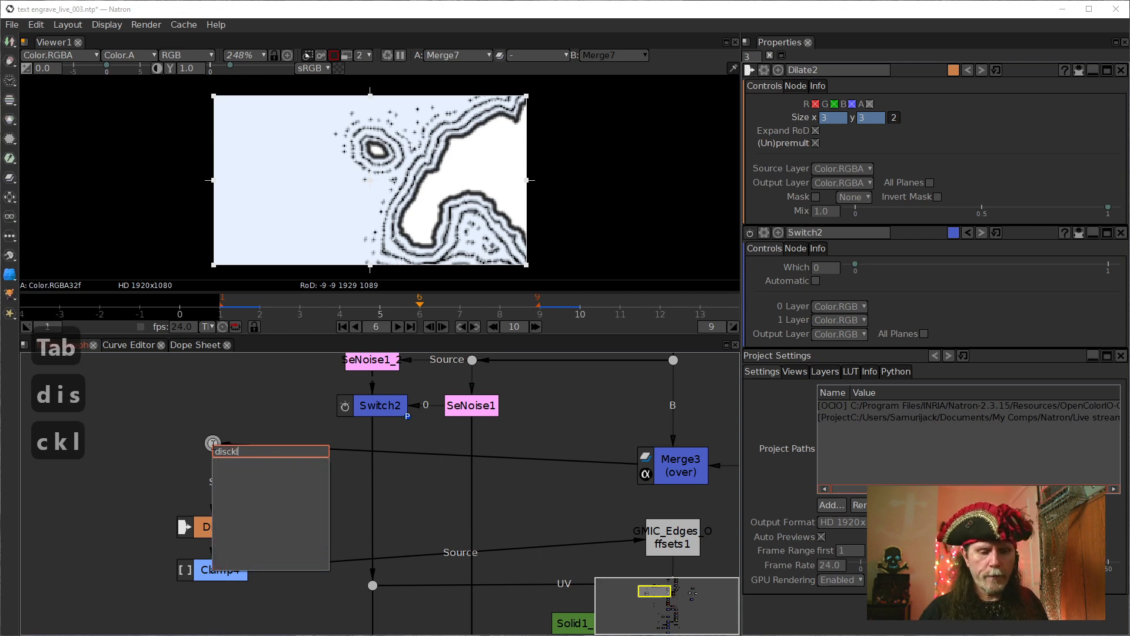
key("BackSpace")
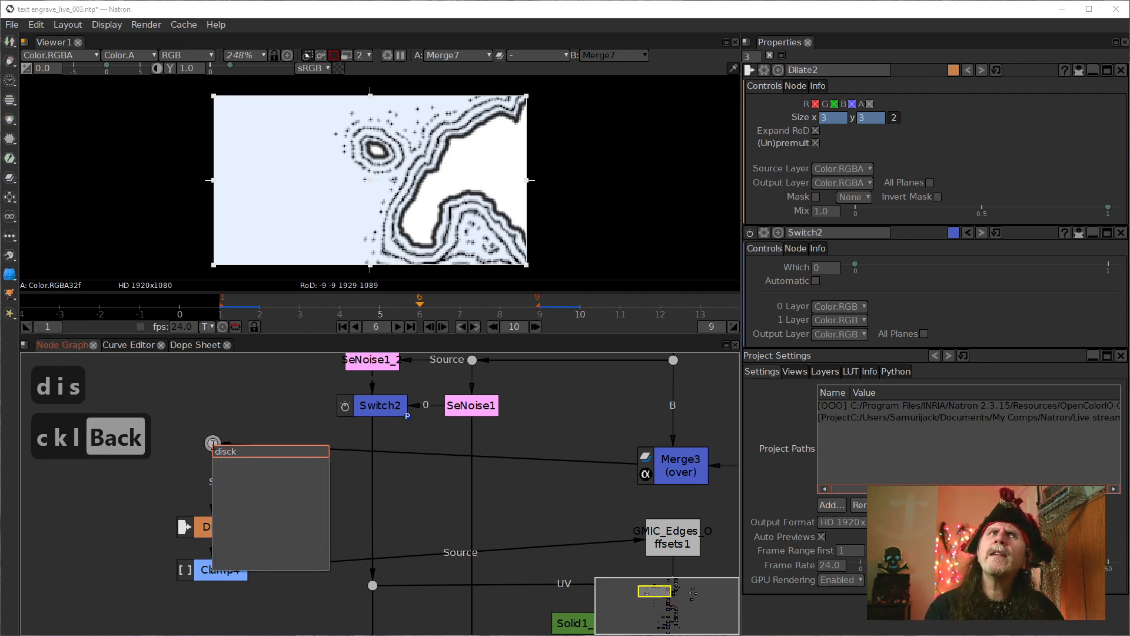
key("BackSpace")
key("BackSpace")
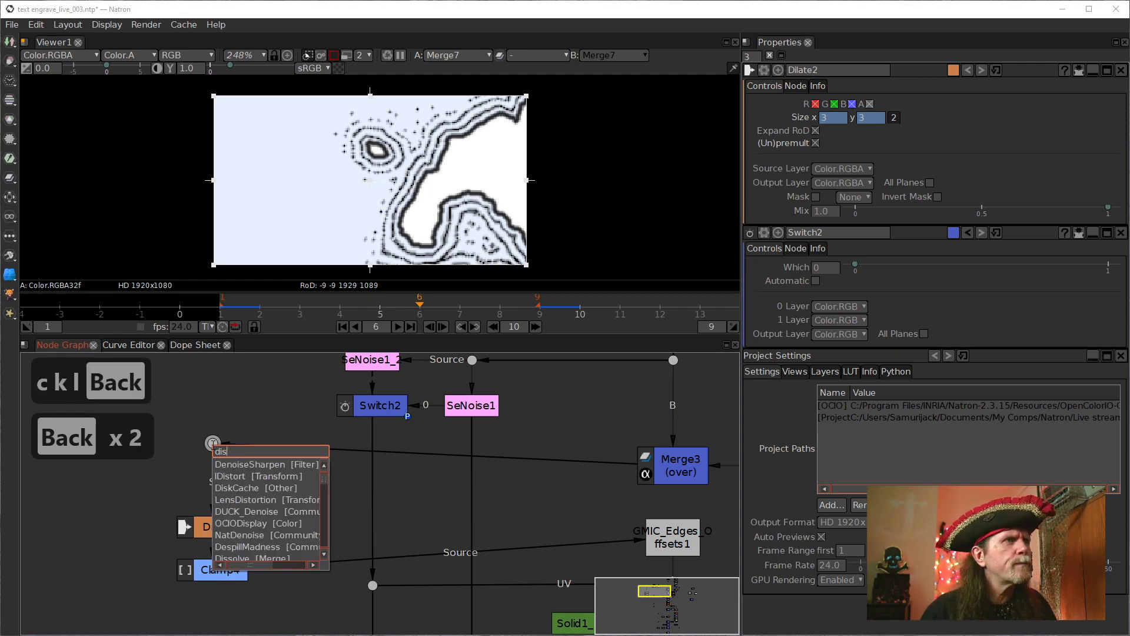
type("k")
key("Down")
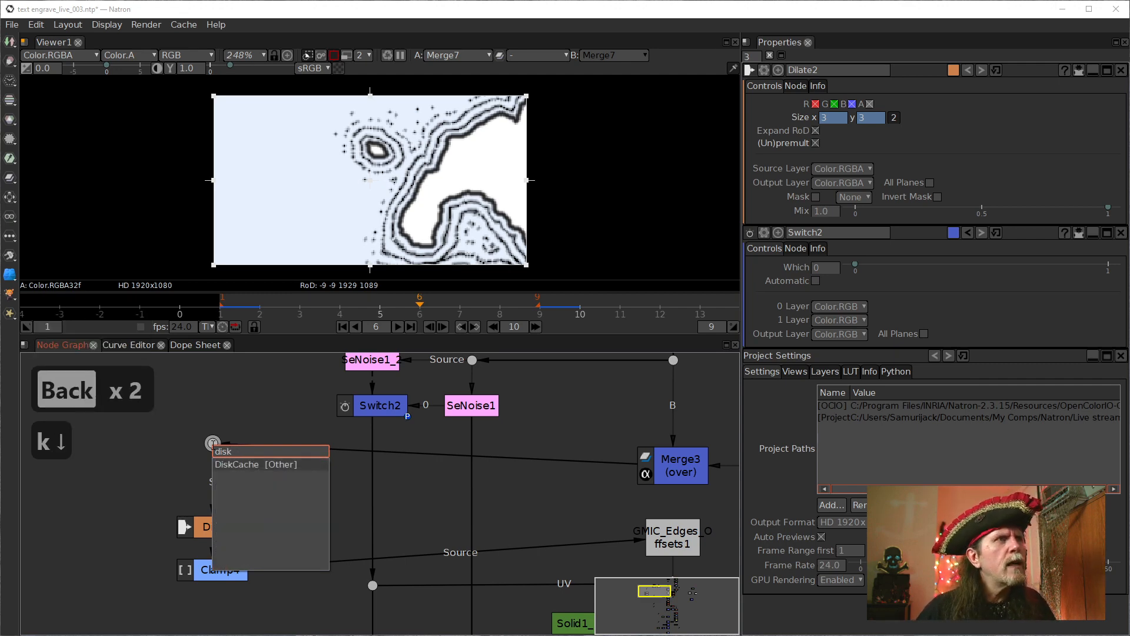
key("Return")
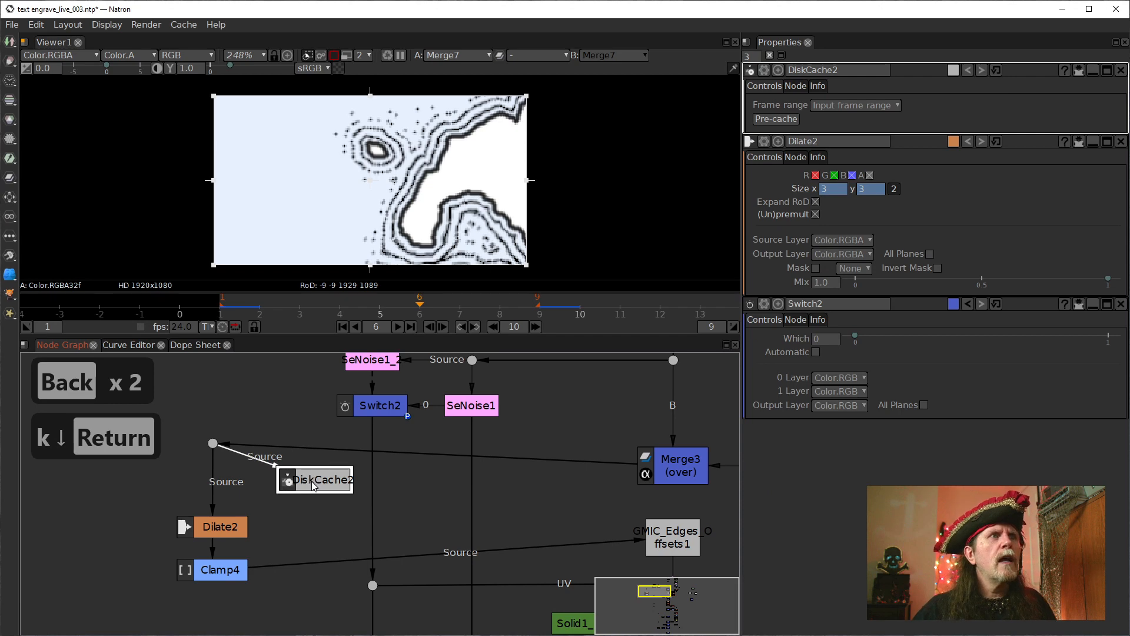
Set DiskCache2's frame range to Manual with last frame 1, and limit the open property panels to 1.
left_click(854, 105)
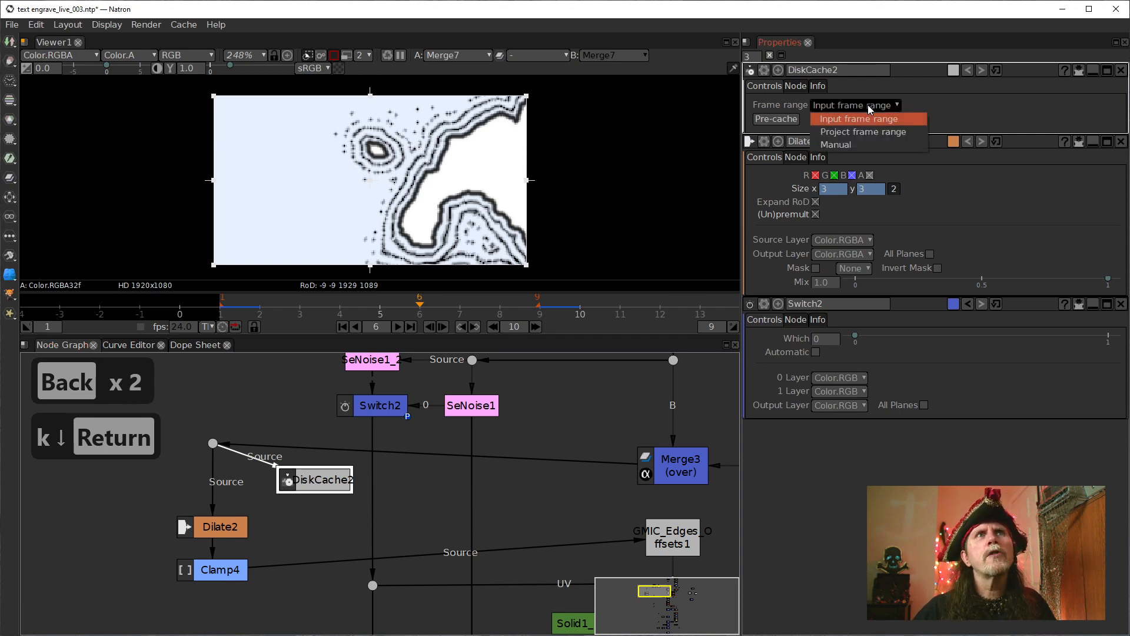
left_click(857, 146)
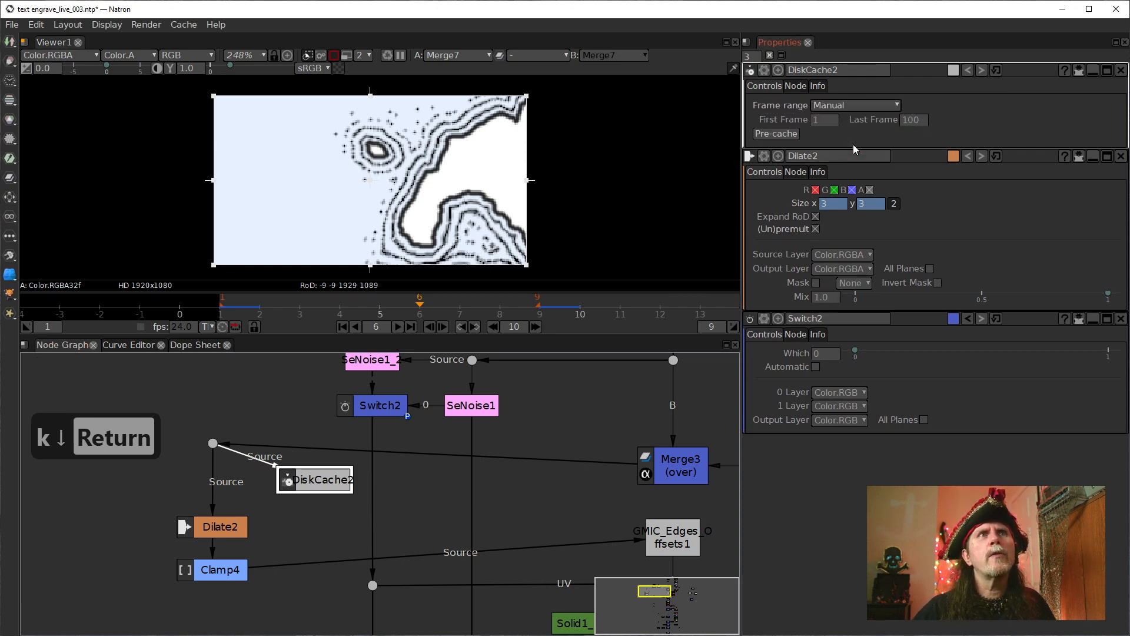
double_click(918, 120)
left_click(745, 56)
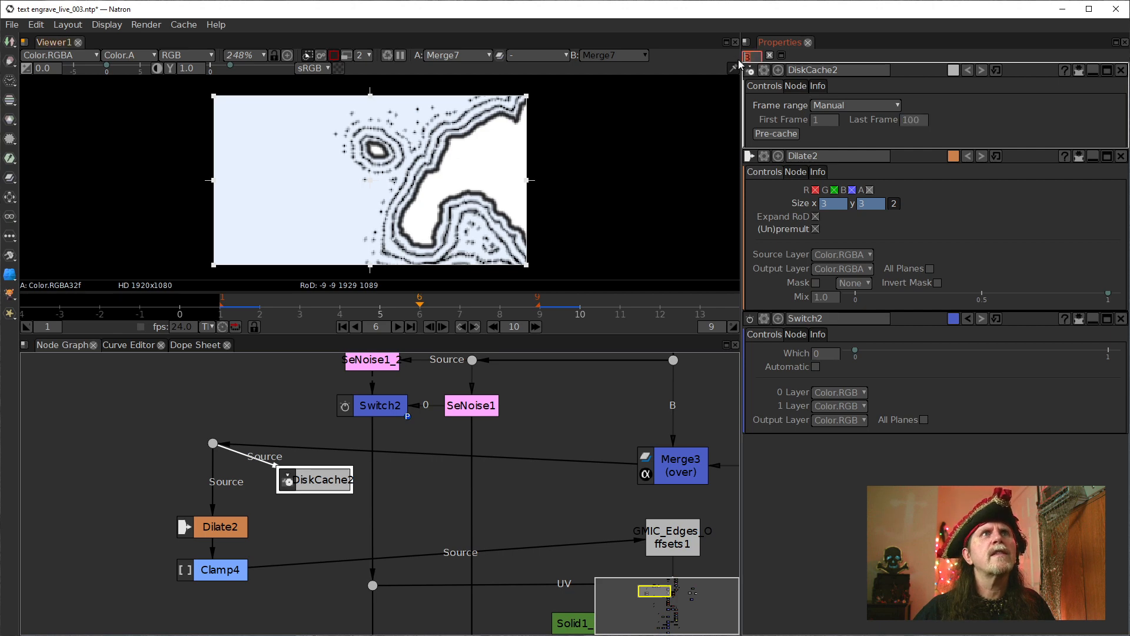
type("1")
key("Return")
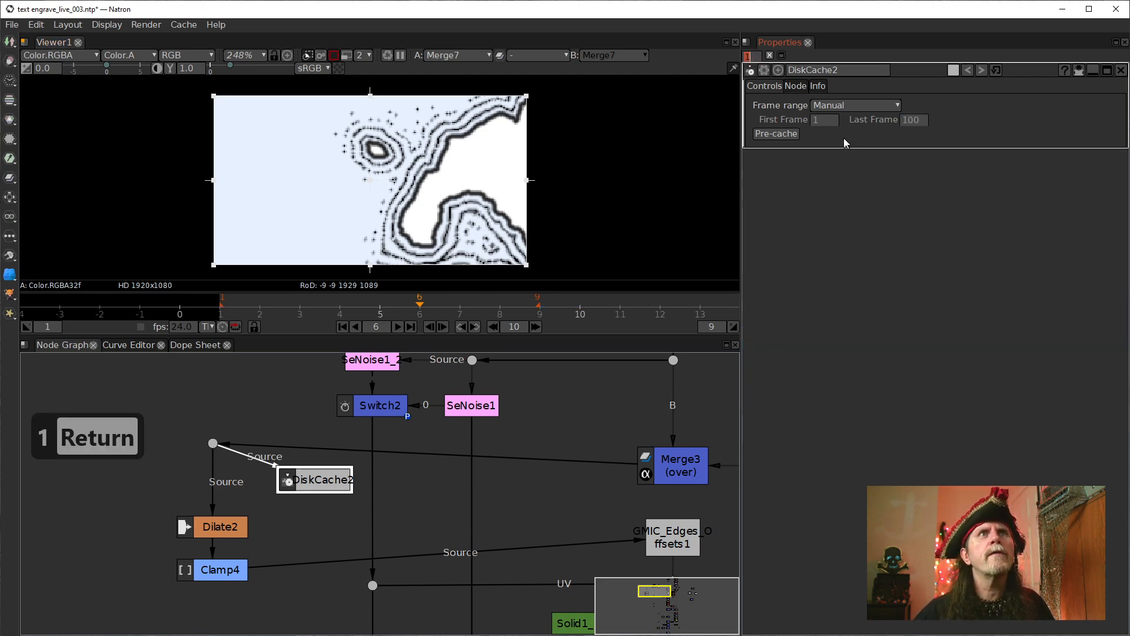
double_click(918, 120)
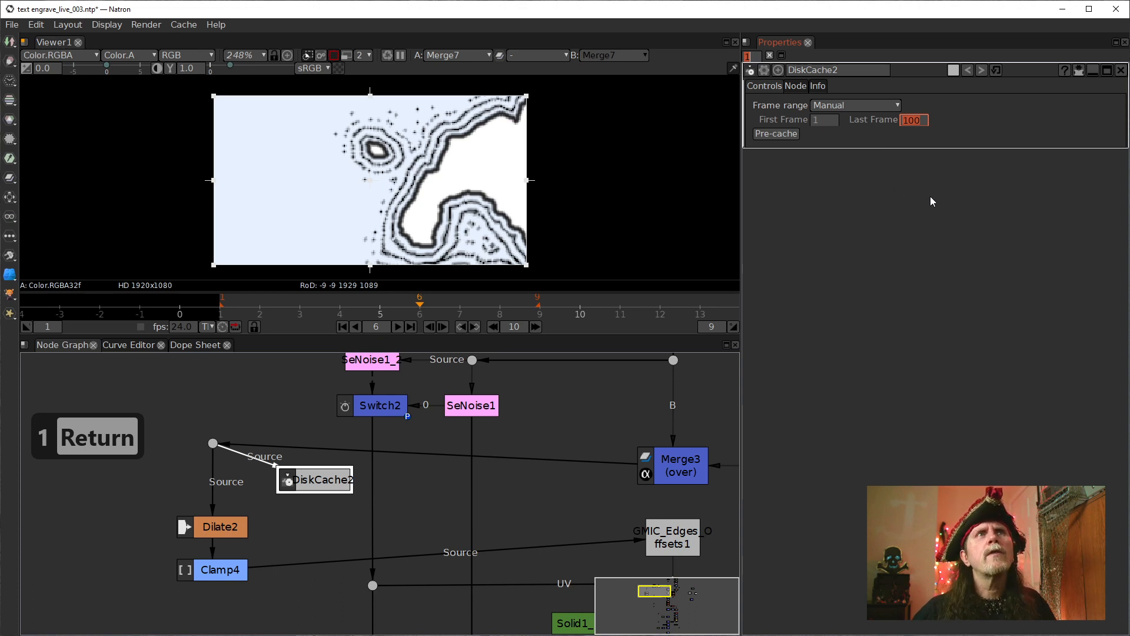
type("1")
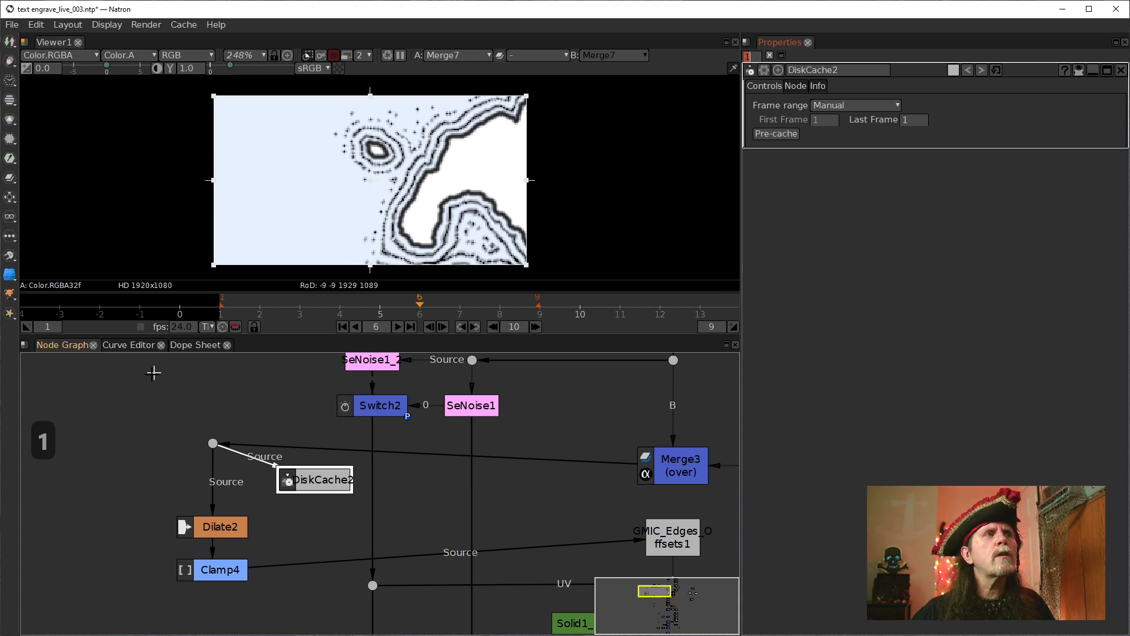
Place DiskCache2 to the left of the input dot and add a FrameHold node to the graph.
left_click_drag(301, 477, 169, 442)
key("Tab")
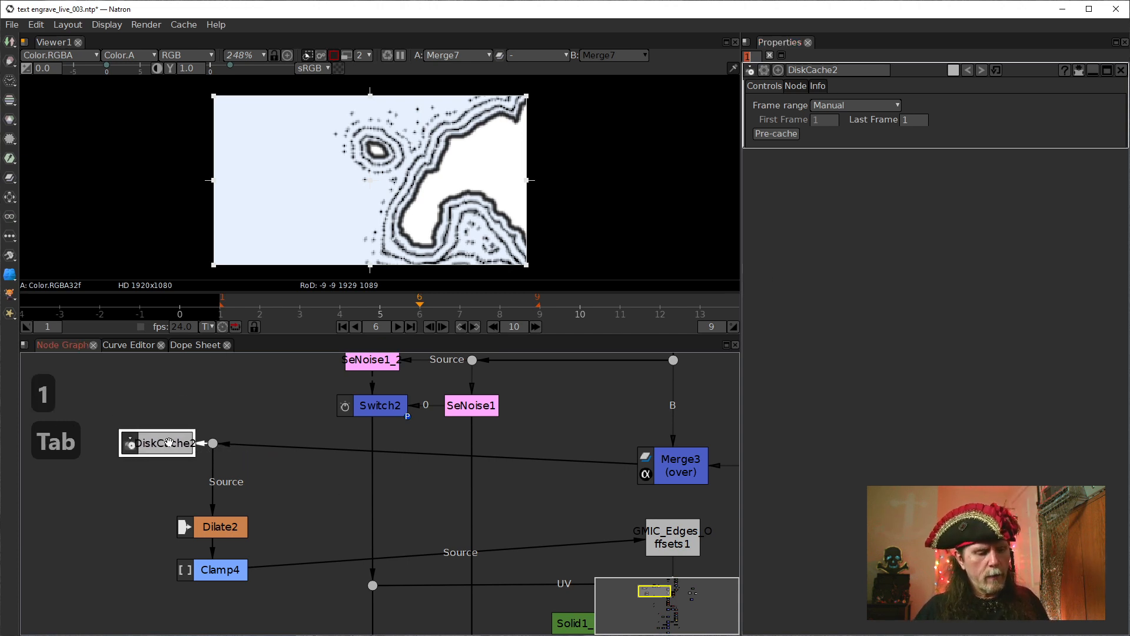
type("fram")
key("Down")
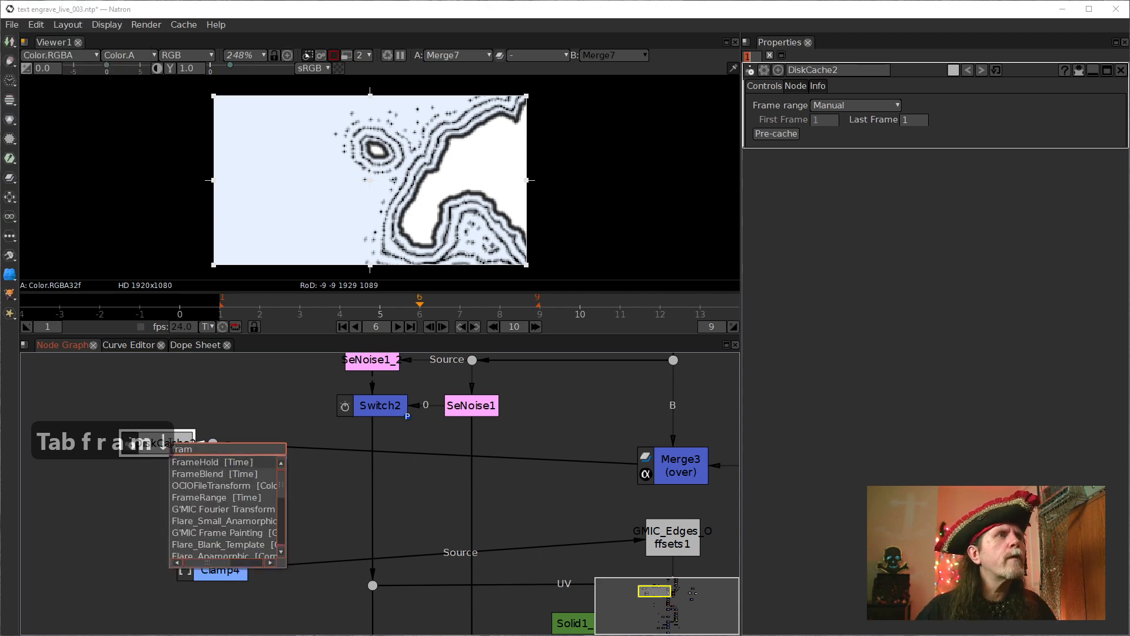
key("Return")
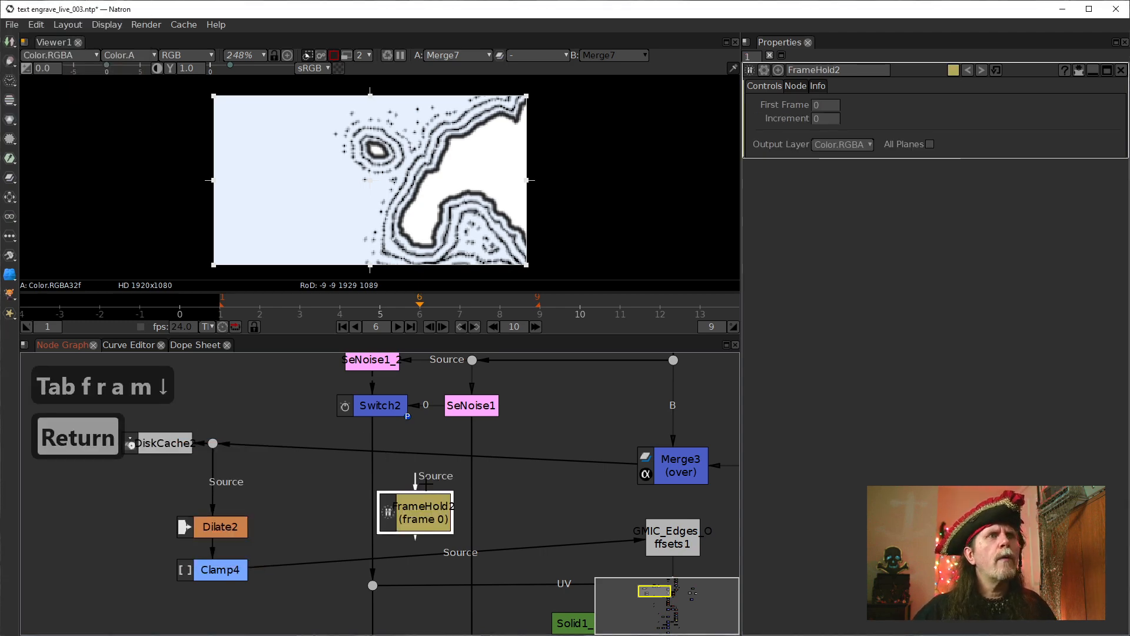
Connect FrameHold2's source to DiskCache2, place it directly underneath, and set its first frame to 1.
left_click_drag(416, 477, 141, 444)
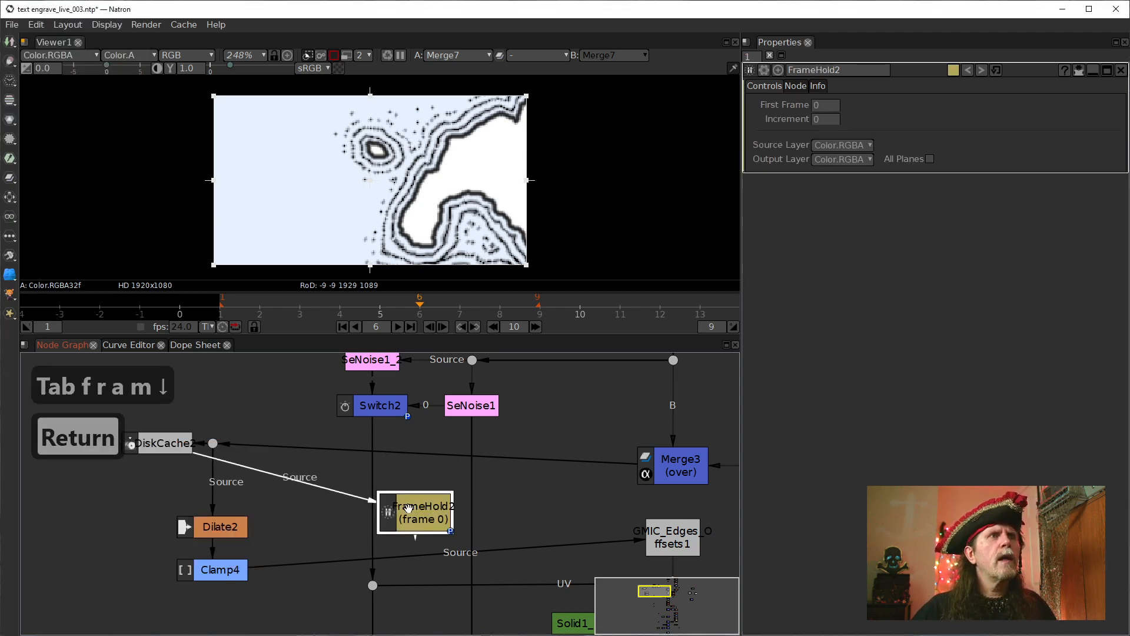
left_click_drag(408, 507, 150, 490)
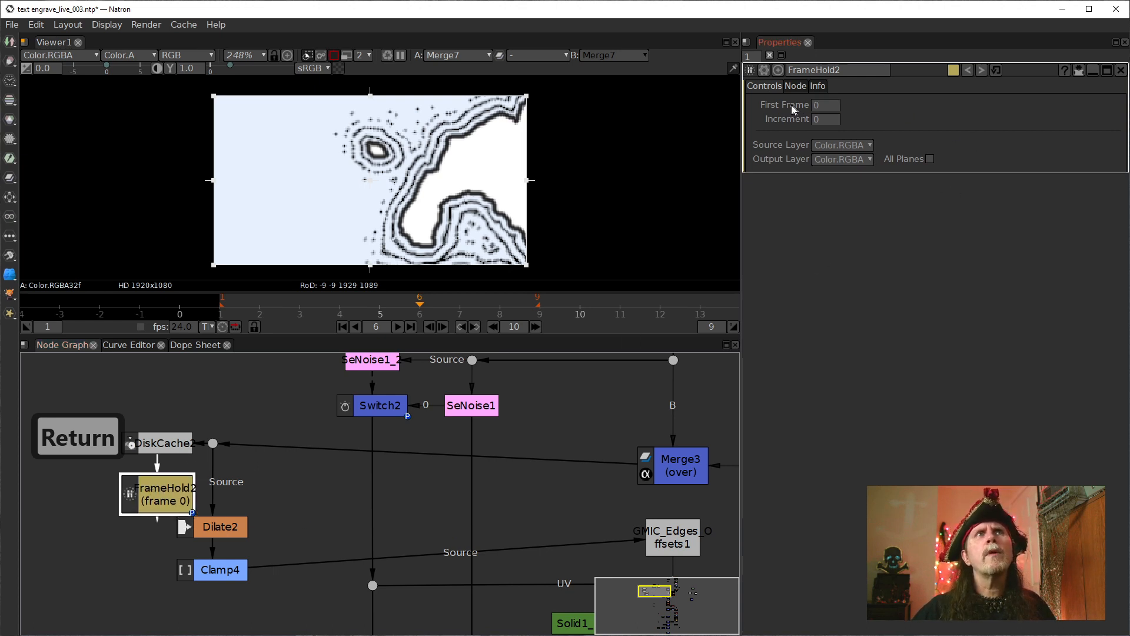
type("1")
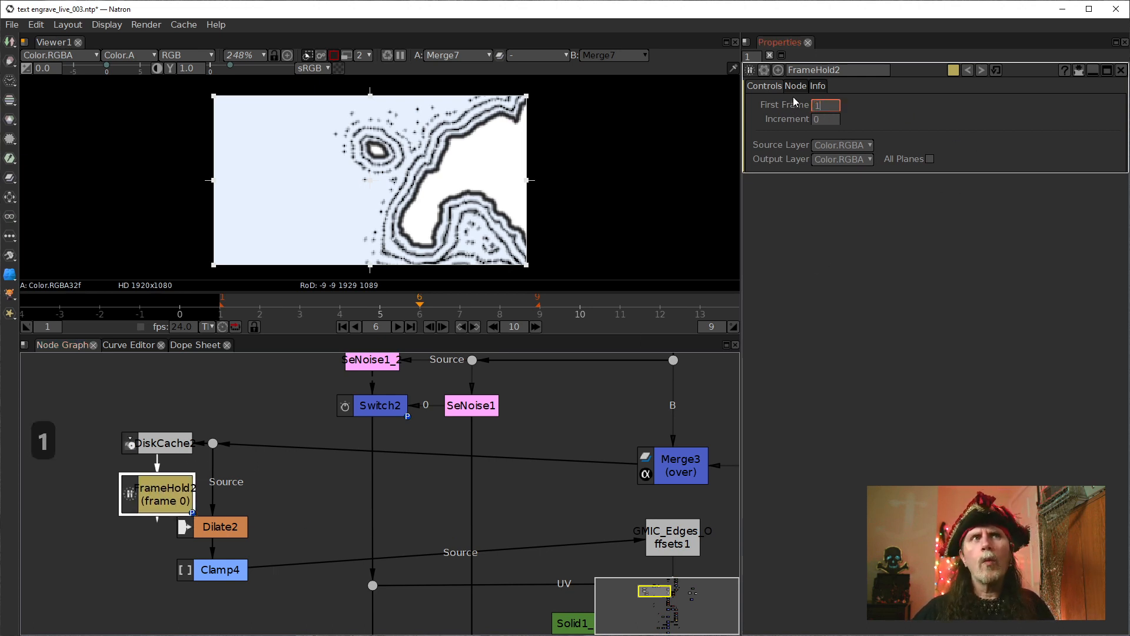
key("Return")
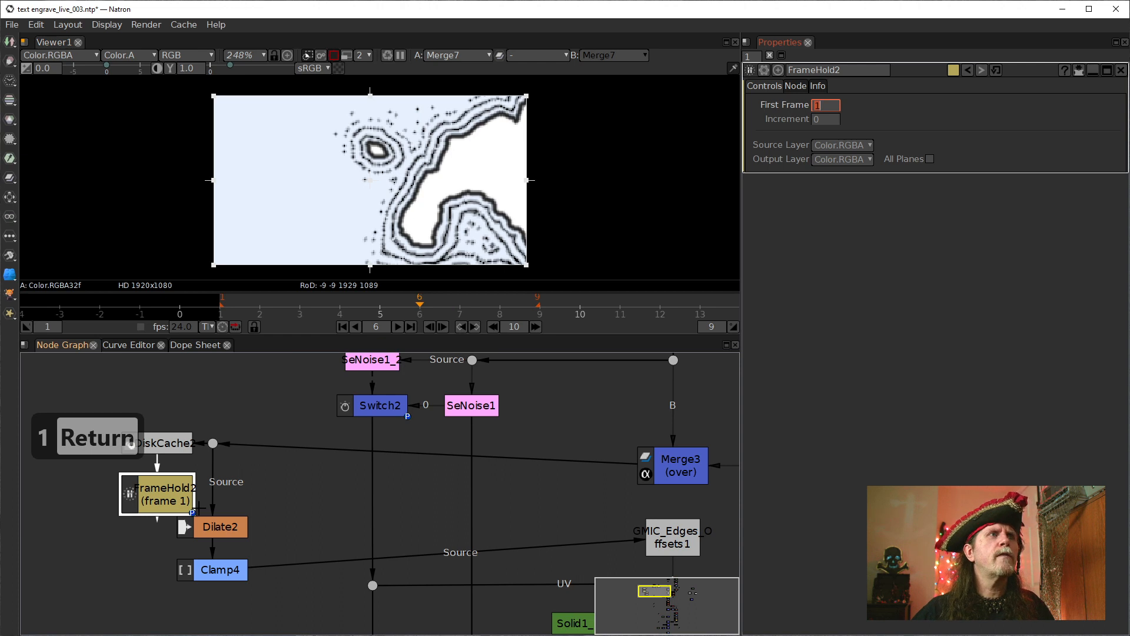
Reconnect Dilate2's source from the dot to FrameHold2 and delete the dot so DiskCache2 reads straight from Merge3.
left_click_drag(164, 443, 306, 451)
left_click(213, 444)
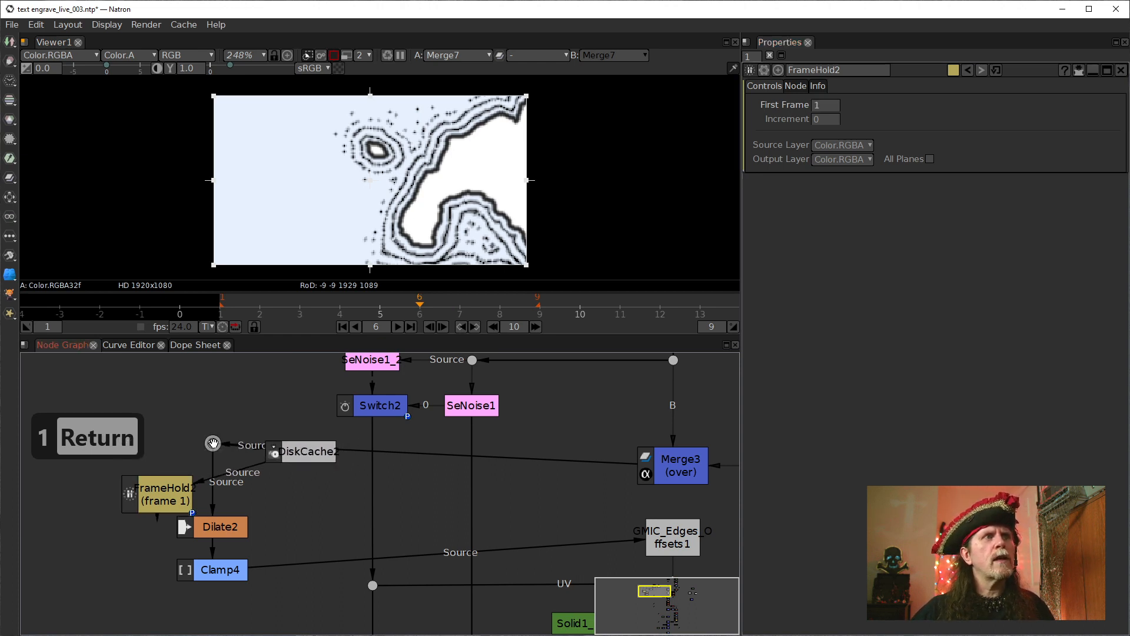
left_click_drag(216, 496, 179, 491)
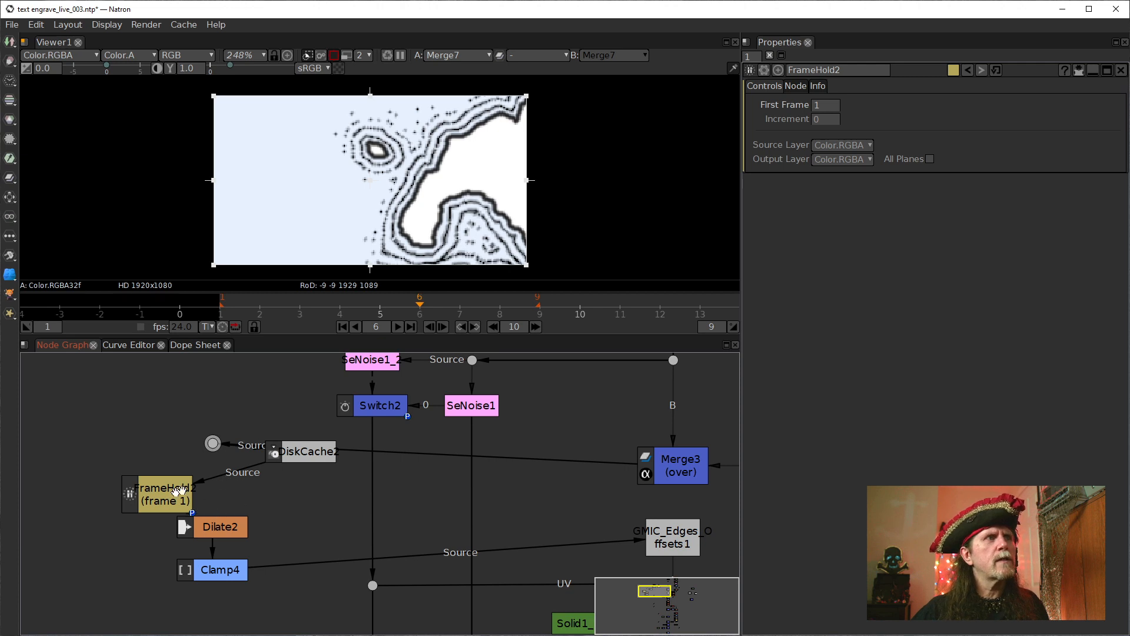
left_click_drag(292, 455, 162, 408)
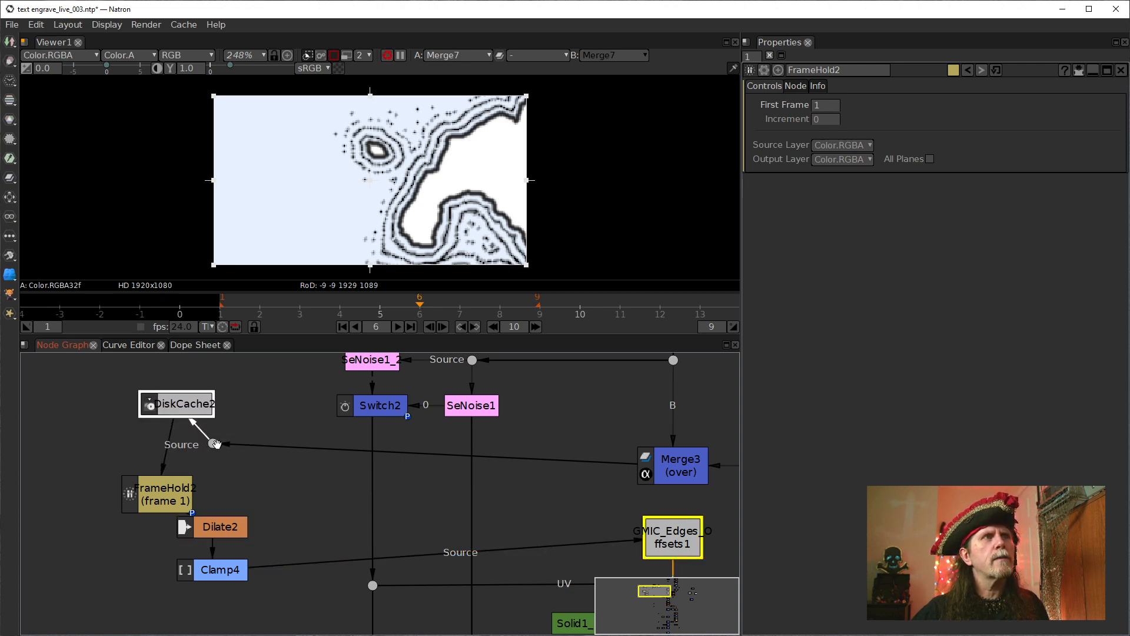
left_click(214, 444)
key("Delete")
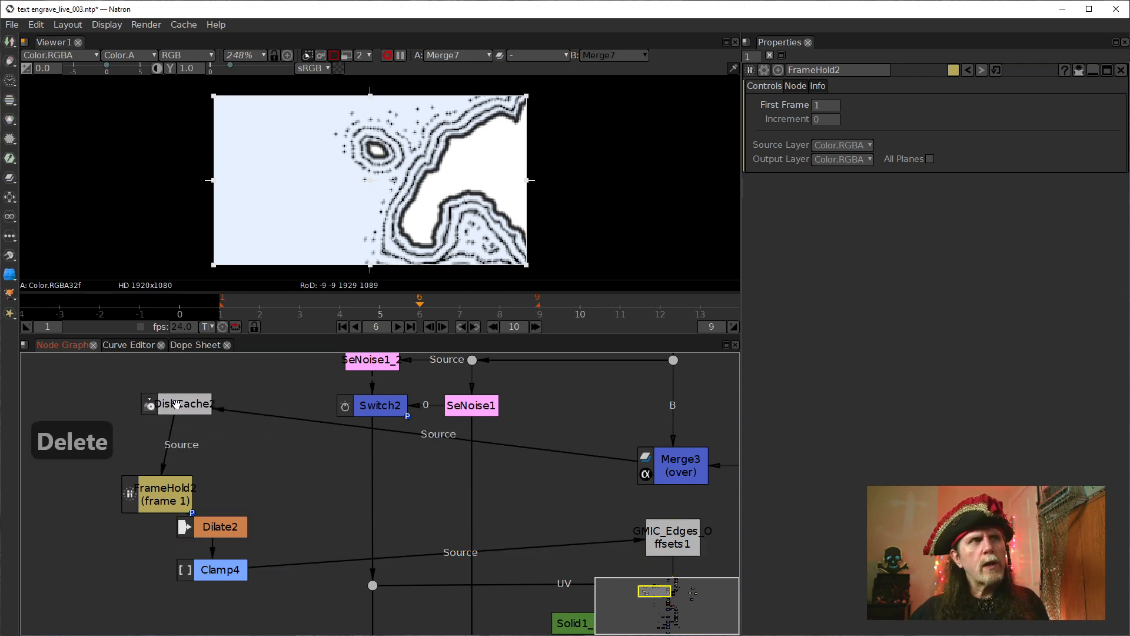
Line up DiskCache2 and FrameHold2 in Merge3's row and place Dilate2 beneath FrameHold2.
left_click_drag(177, 404, 296, 465)
left_click_drag(190, 495, 190, 466)
left_click_drag(366, 512, 480, 438)
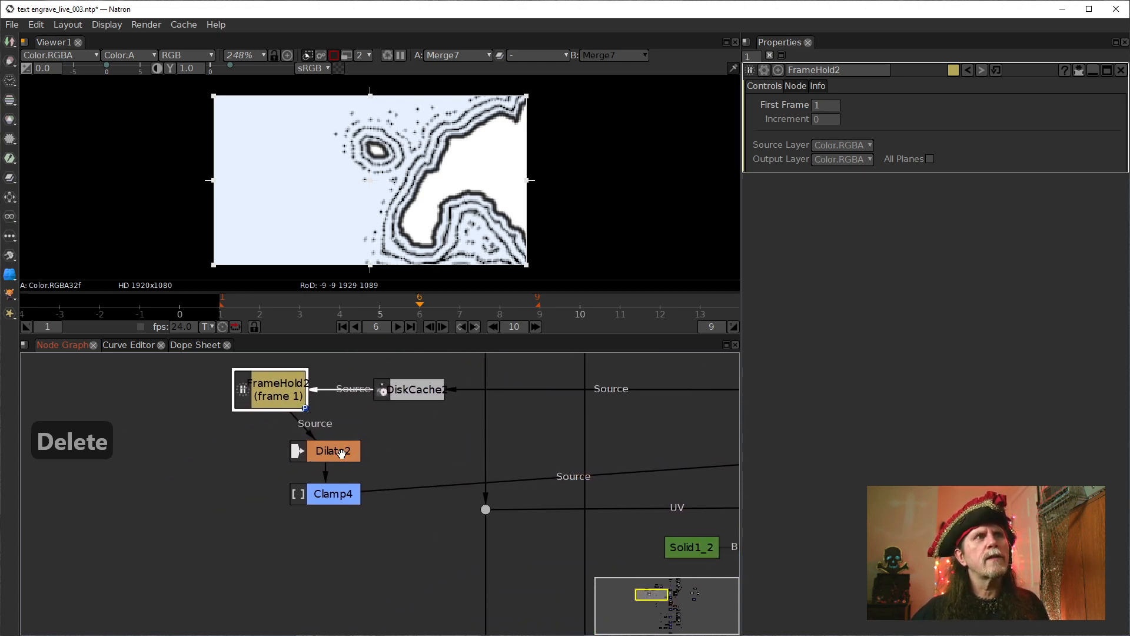
left_click_drag(340, 451, 276, 450)
left_click_drag(276, 391, 284, 391)
Move Clamp4 beside Dilate2, level with GMIC_Edges_Offsets1, and align Dilate2 straight below FrameHold2.
left_click_drag(327, 503, 402, 474)
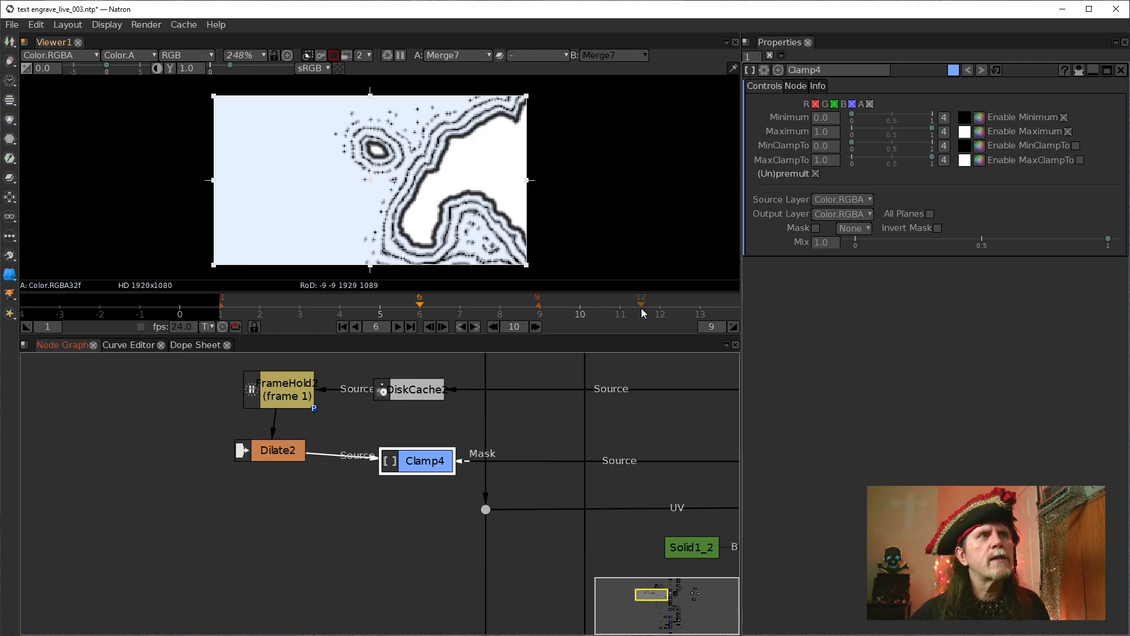
left_click_drag(270, 457, 272, 468)
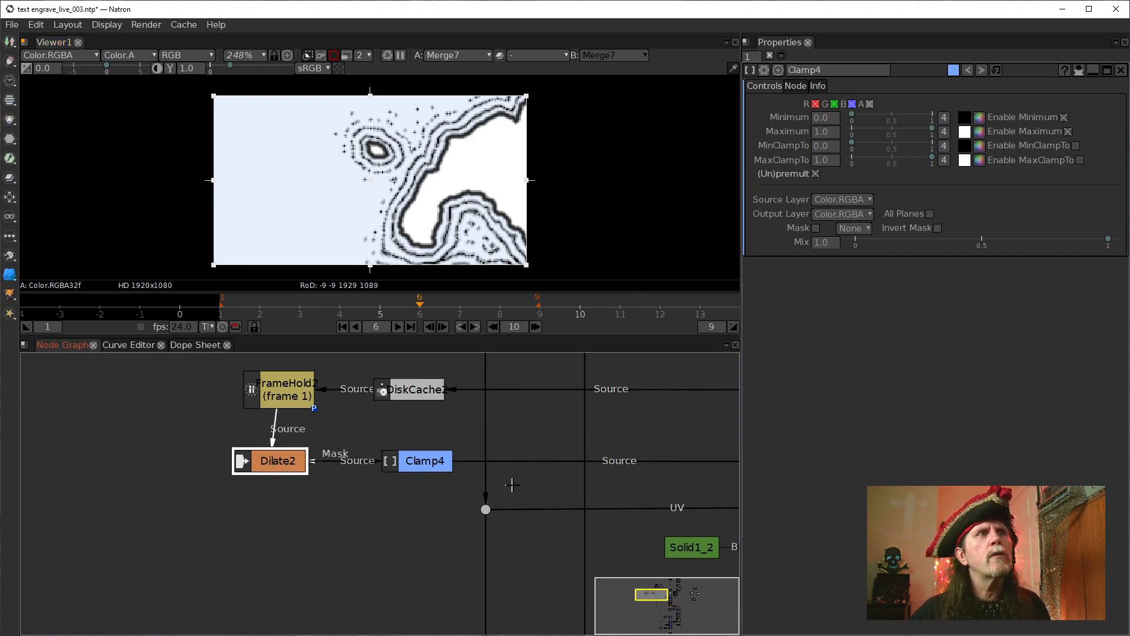
left_click_drag(512, 484, 269, 524)
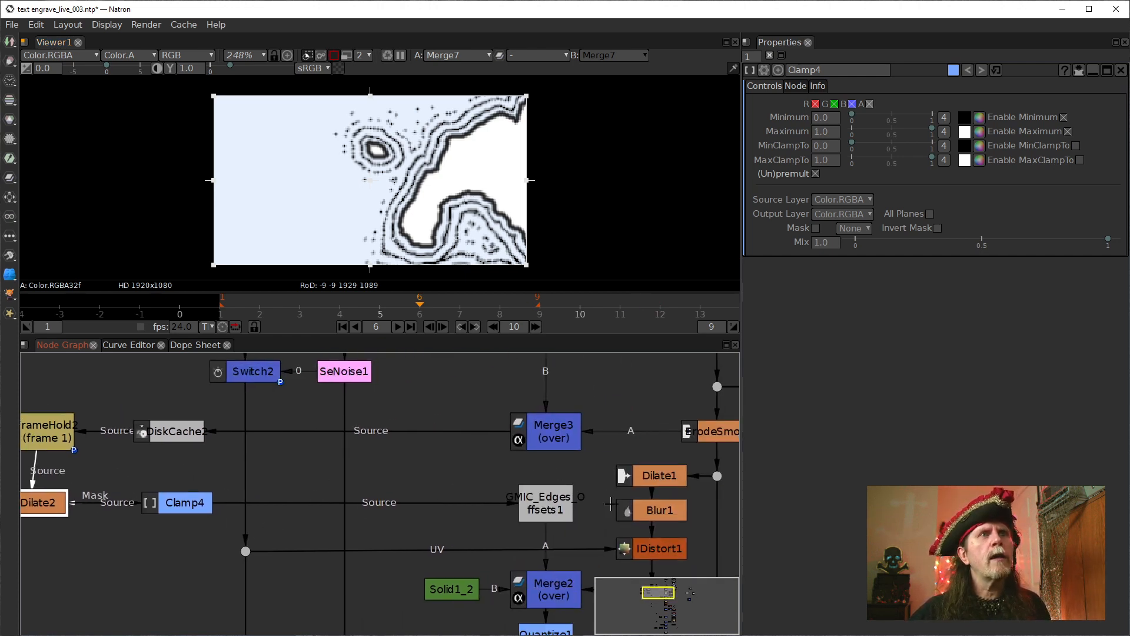
left_click_drag(420, 515, 508, 507)
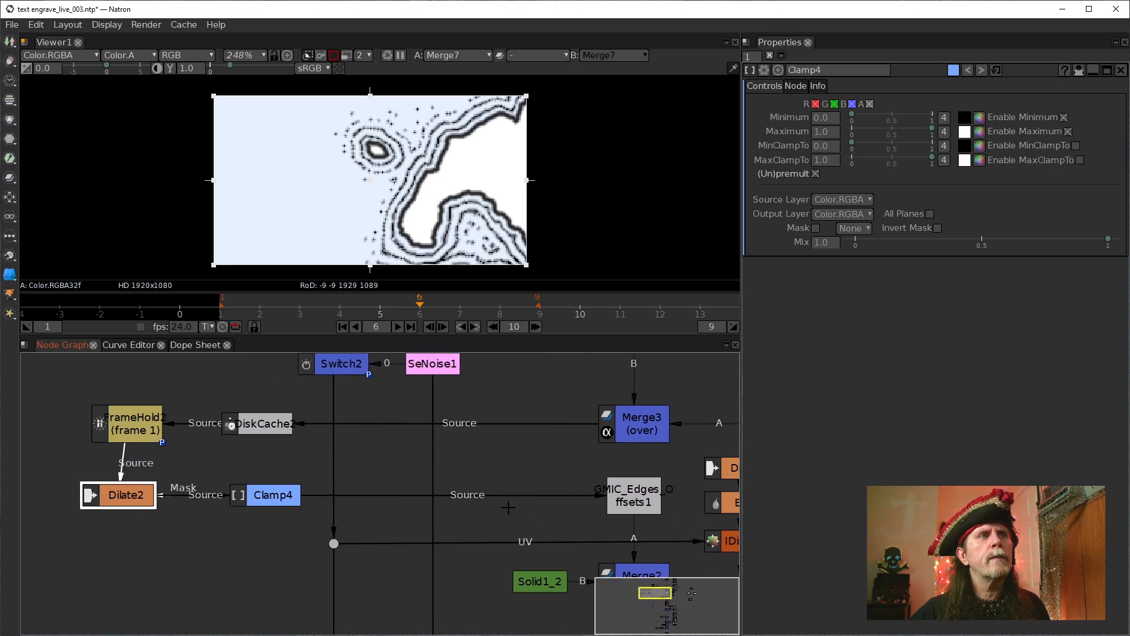
left_click(622, 487)
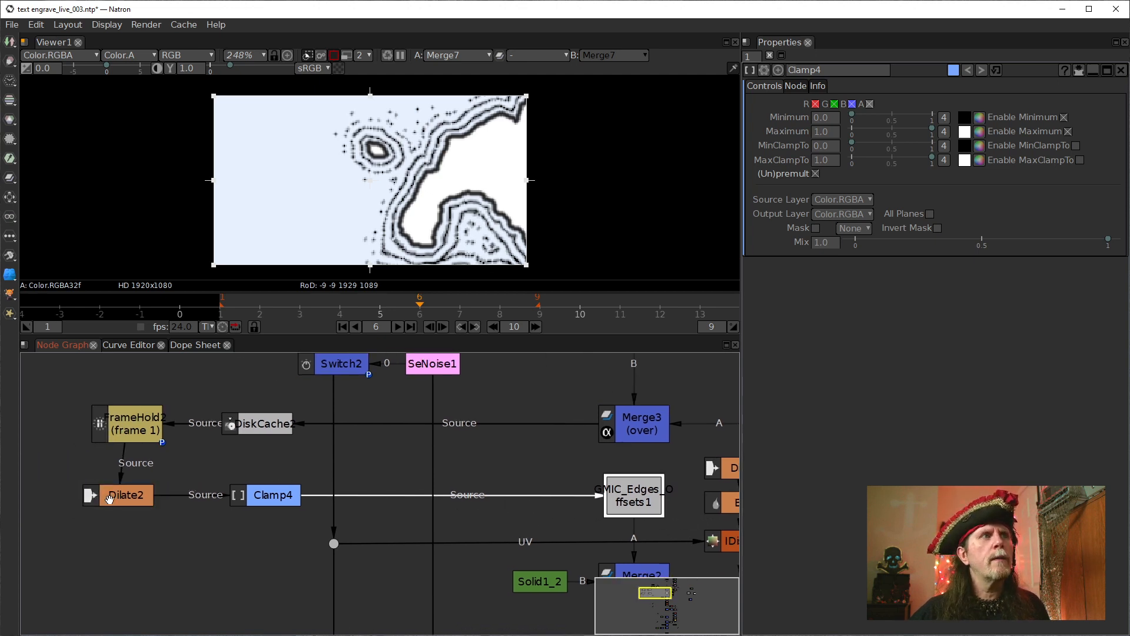
left_click_drag(109, 499, 134, 496)
Set Clamp4's minimum to 0.5 and maximum to 0, and enable both MinClampTo and MaxClampTo.
left_click(272, 495)
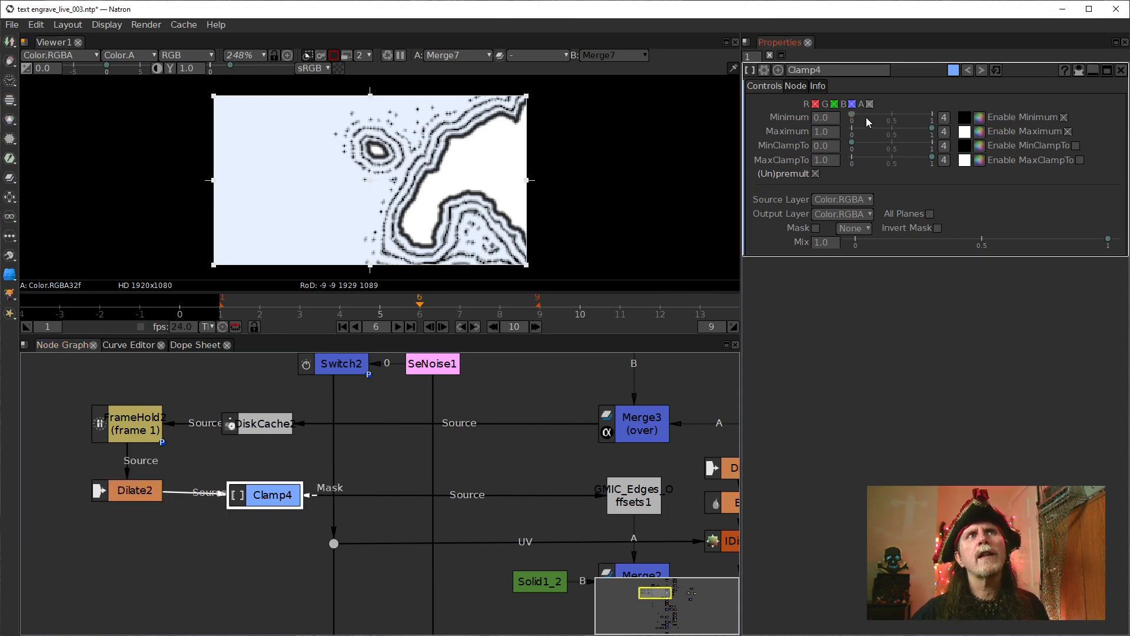
double_click(828, 118)
type("5")
key("Return")
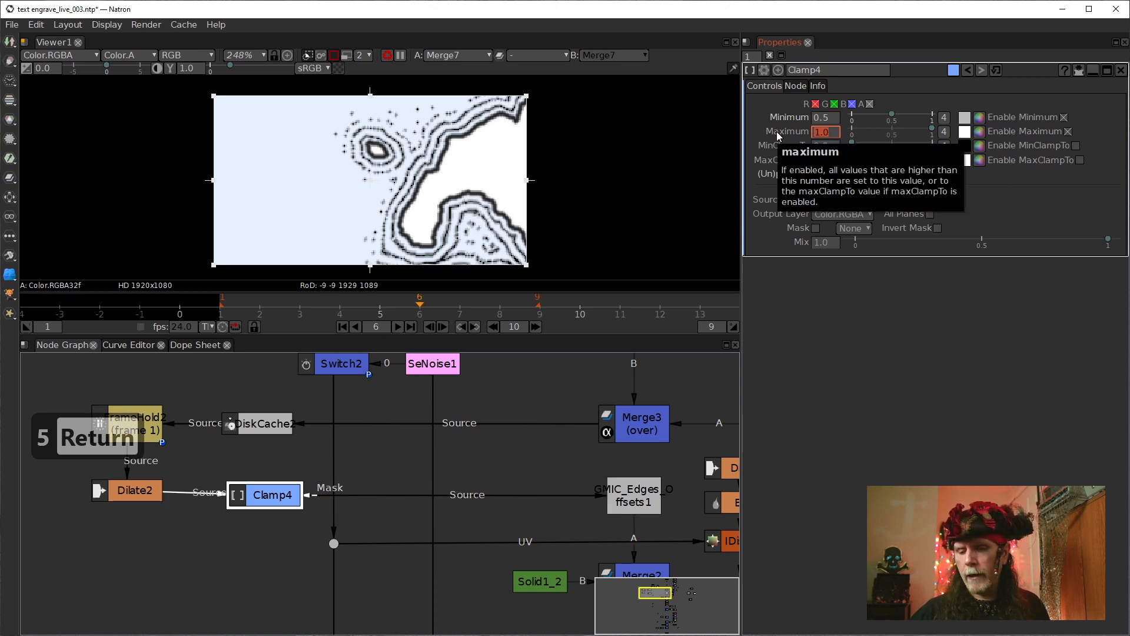
type("0")
key("Return")
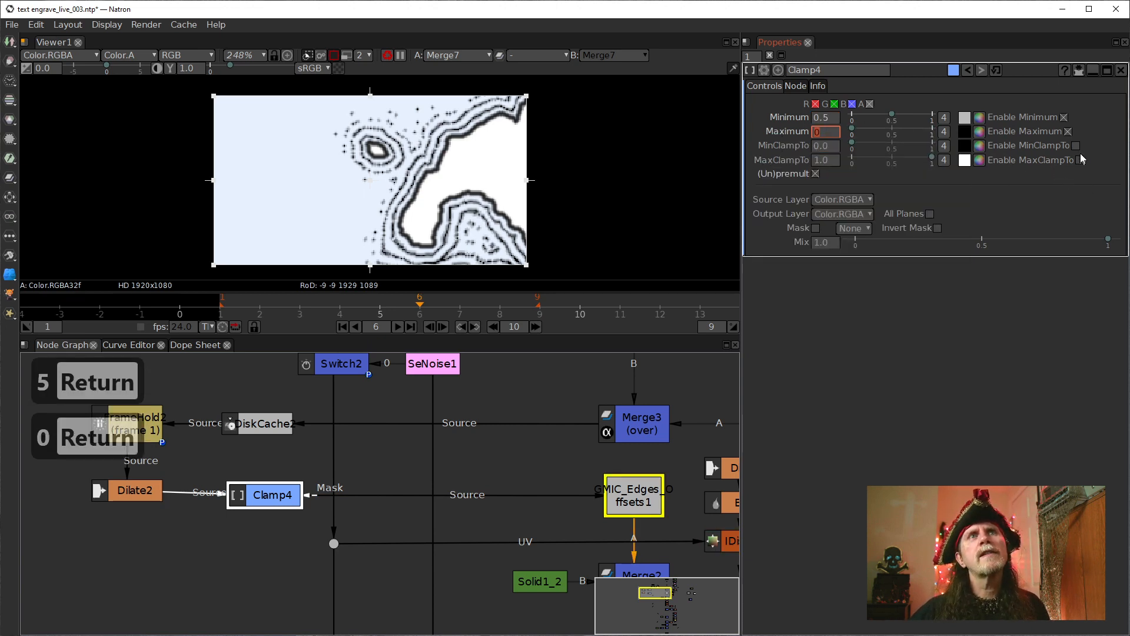
left_click(1076, 146)
left_click(1080, 160)
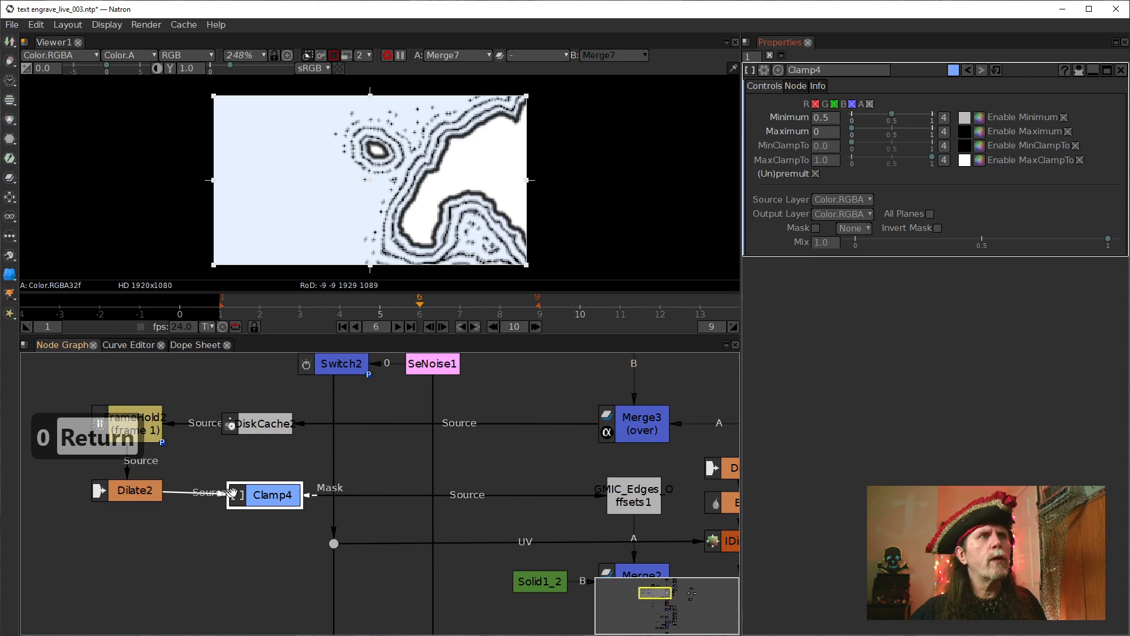
View Clamp4's output and compare it with MinClampTo and MaxClampTo each switched off and back on.
key("1")
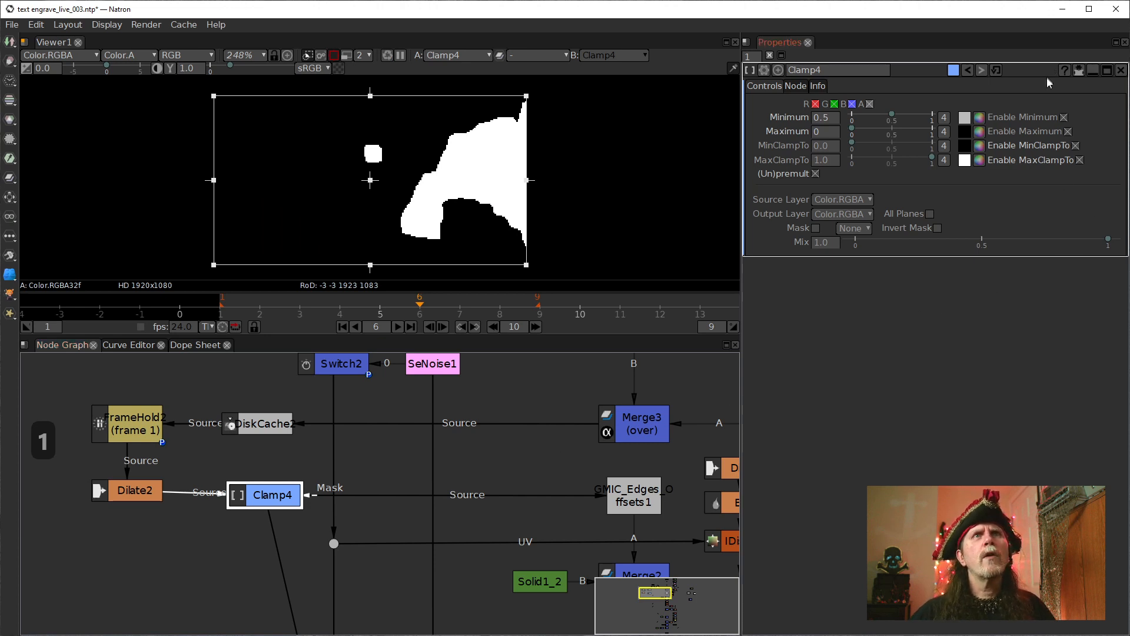
left_click(1081, 160)
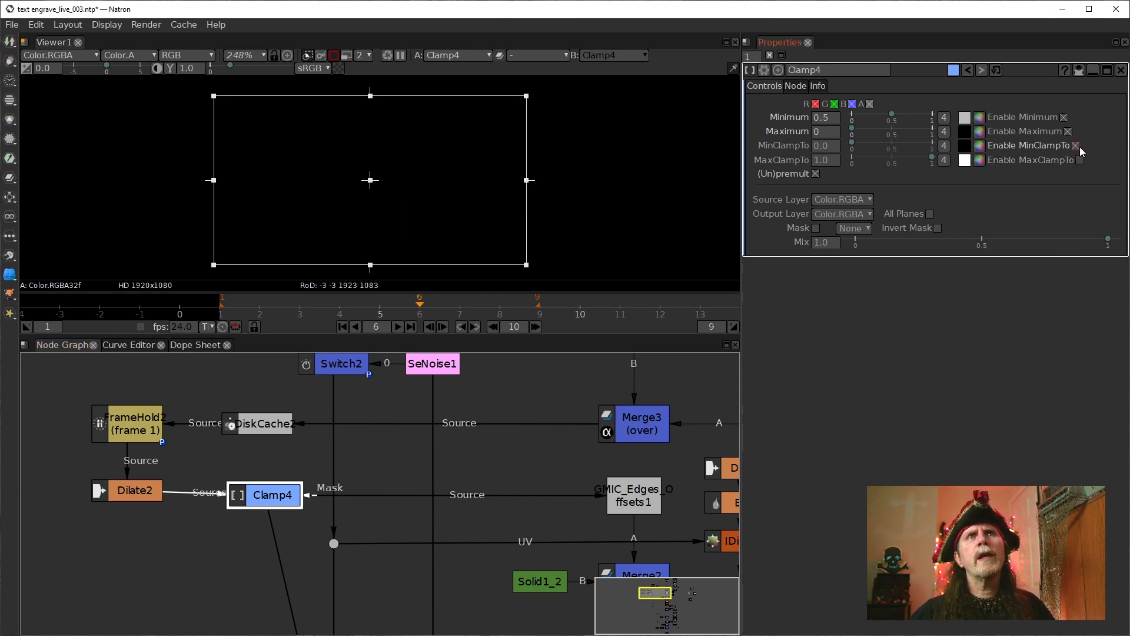
left_click(1075, 145)
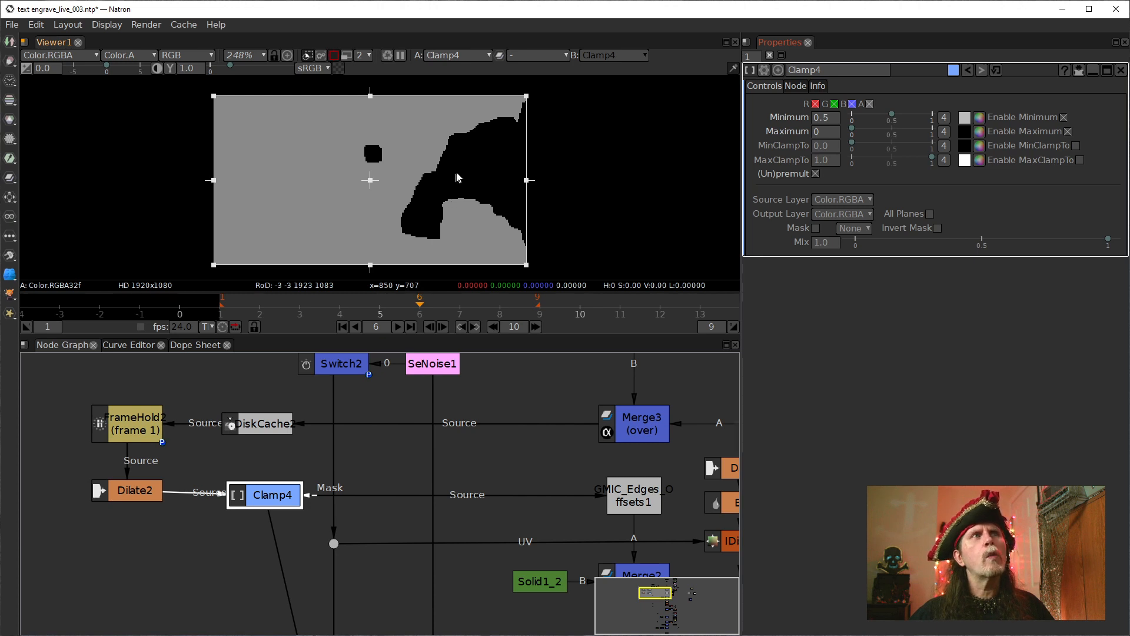
left_click(1080, 160)
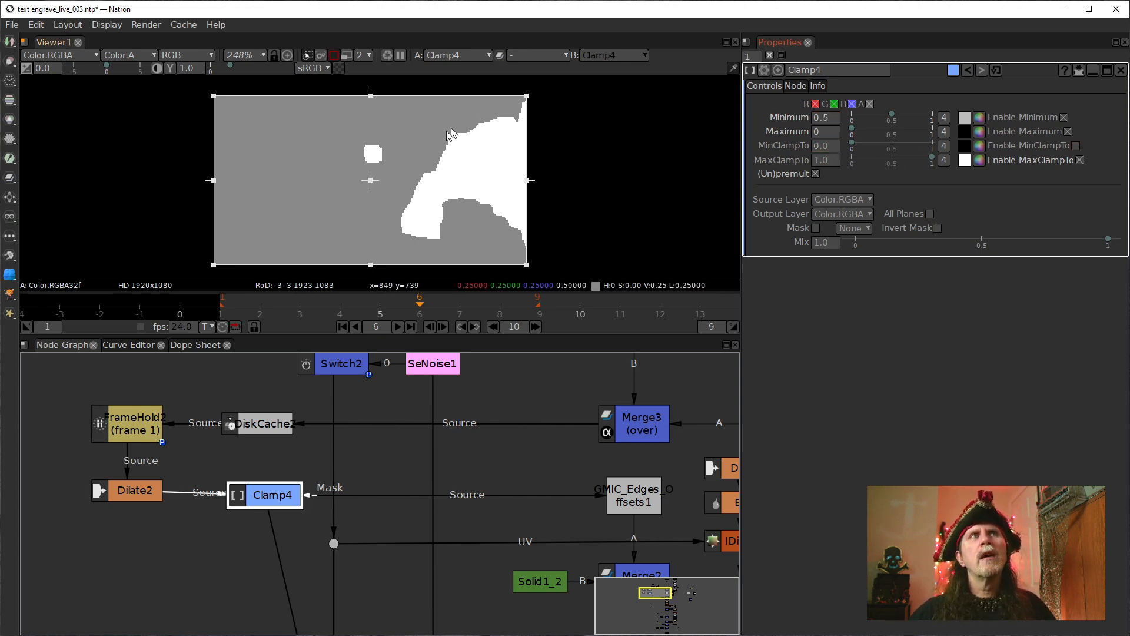
left_click(1077, 148)
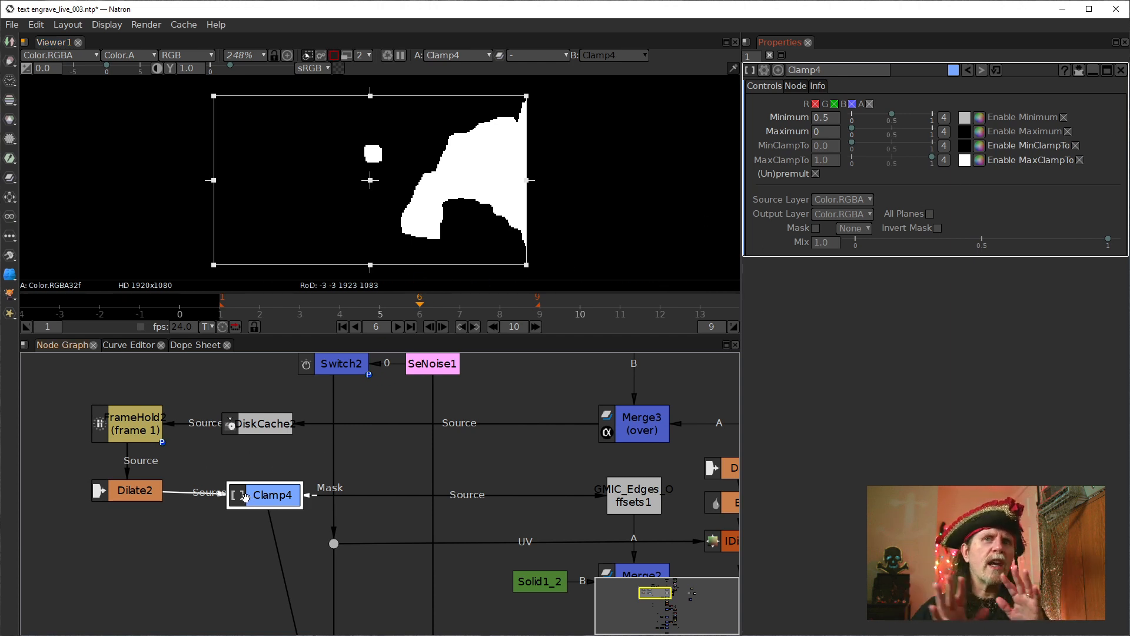
Spread out the branch by moving Clamp4 and DiskCache2 away from FrameHold2, lowering Dilate2, and shifting FrameHold2 slightly within its row.
left_click(133, 487)
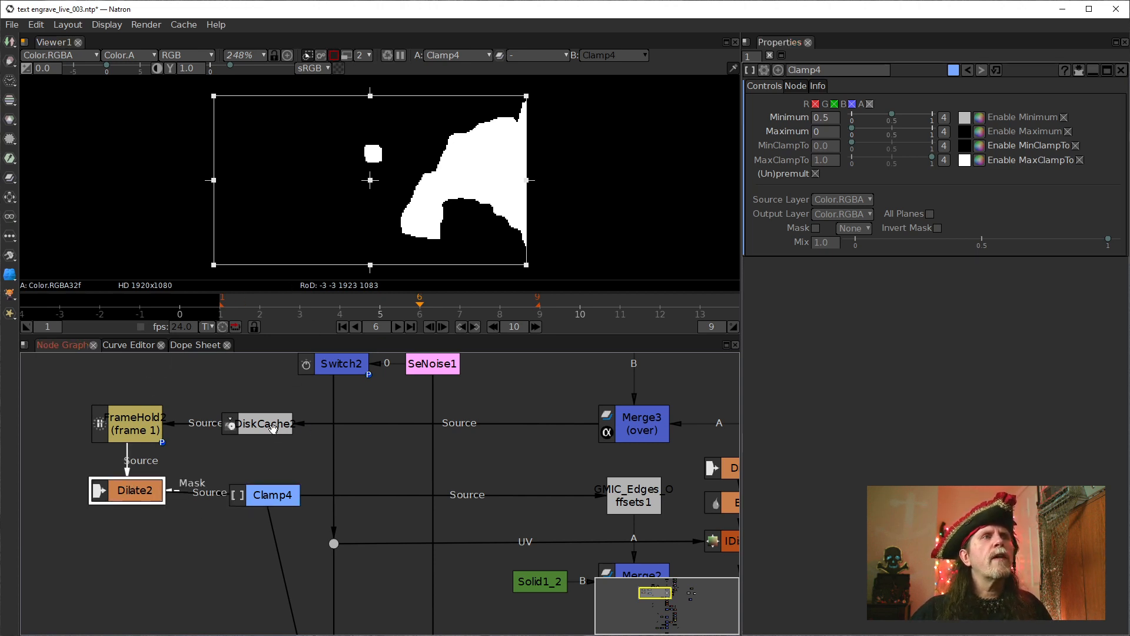
left_click_drag(263, 494, 301, 494)
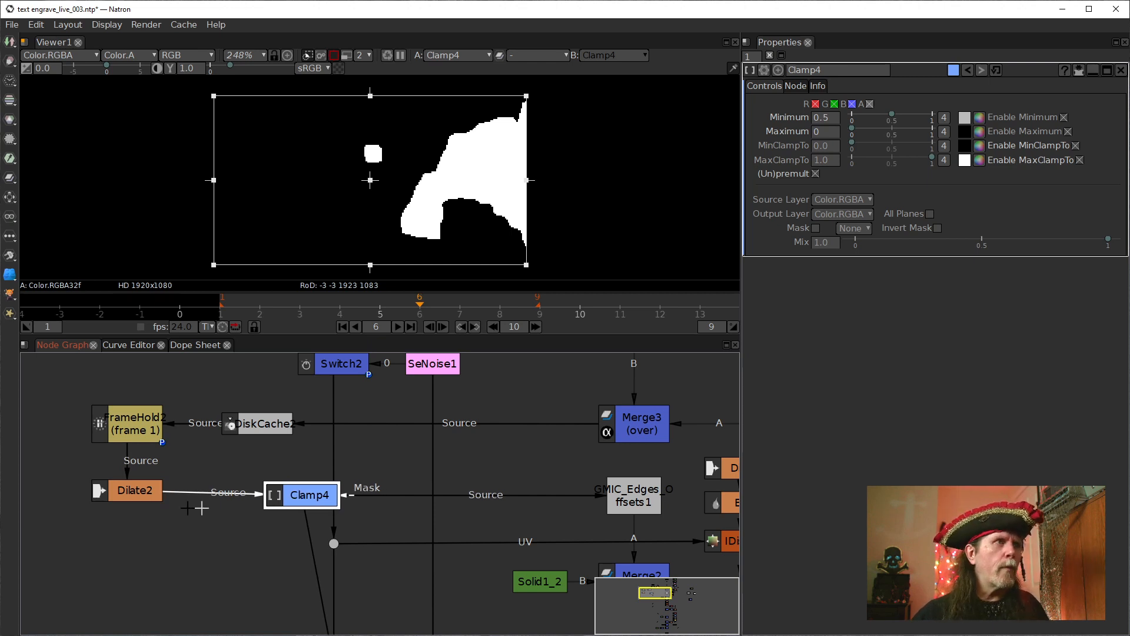
left_click_drag(133, 489, 330, 499)
left_click(118, 433)
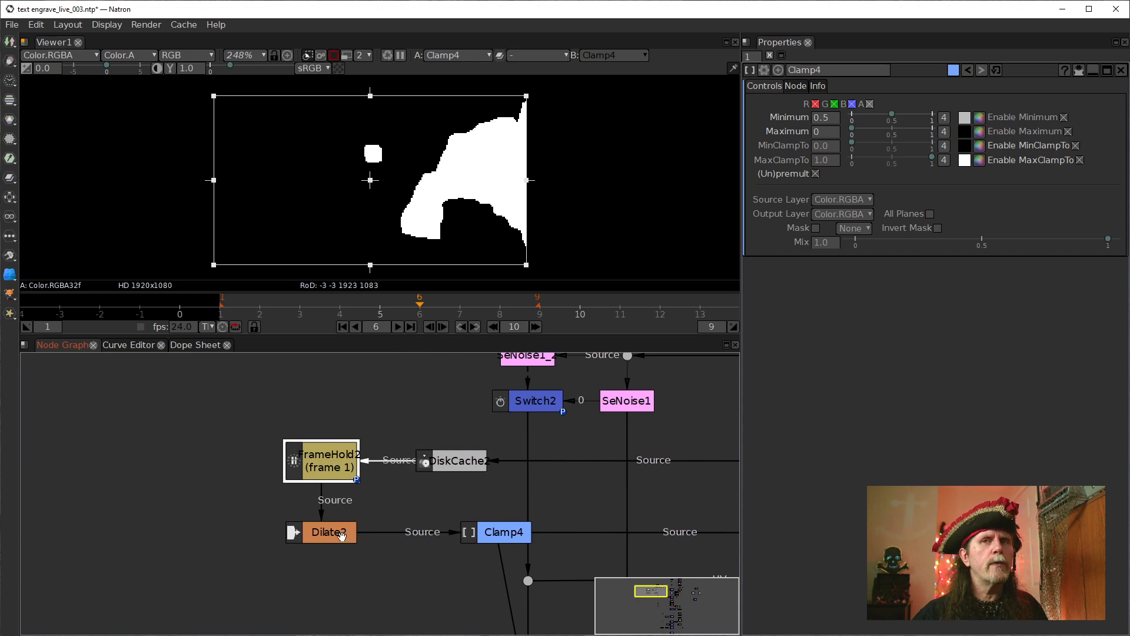
left_click_drag(344, 537, 336, 606)
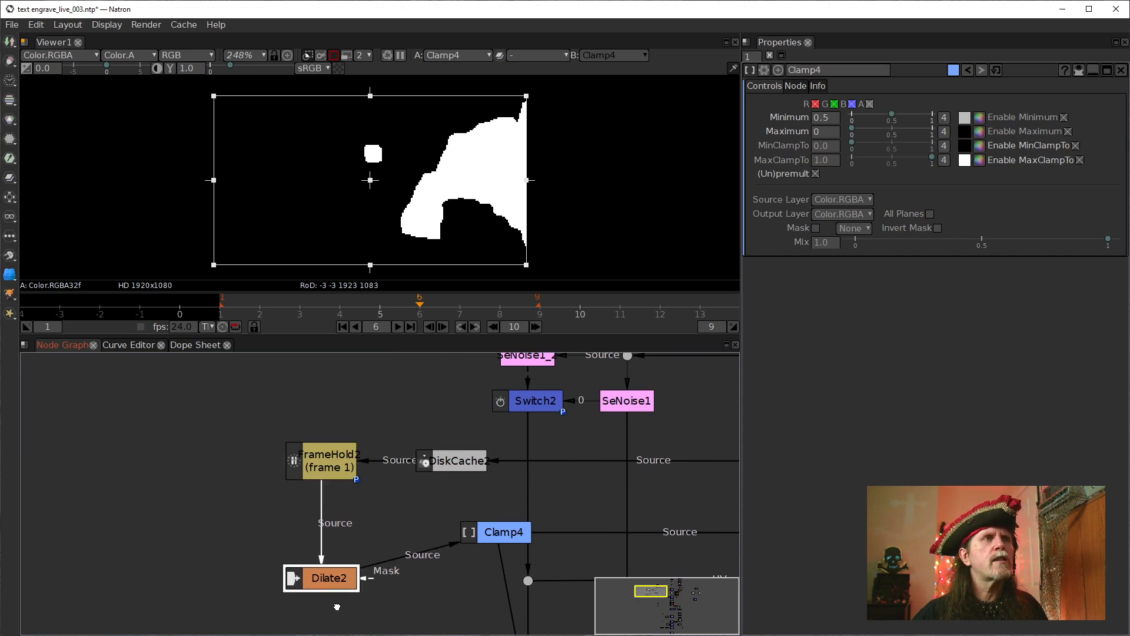
left_click(321, 467)
left_click_drag(466, 460, 589, 461)
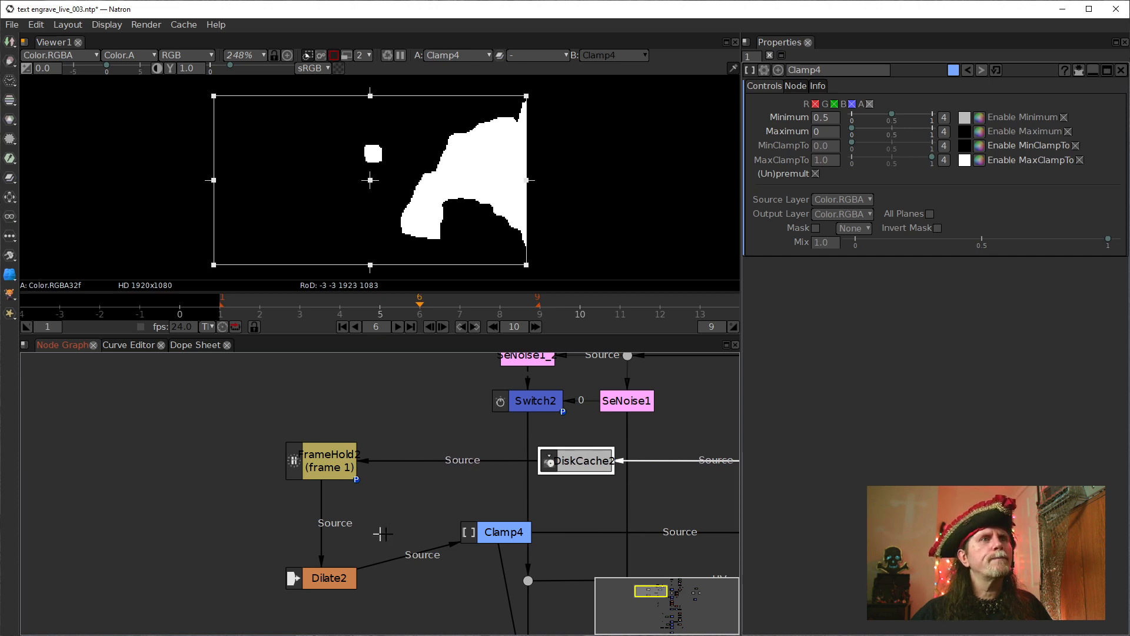
left_click_drag(322, 460, 349, 460)
Insert a Resize node between FrameHold2 and Dilate2 and place it beyond FrameHold2 in the same row.
key("Tab")
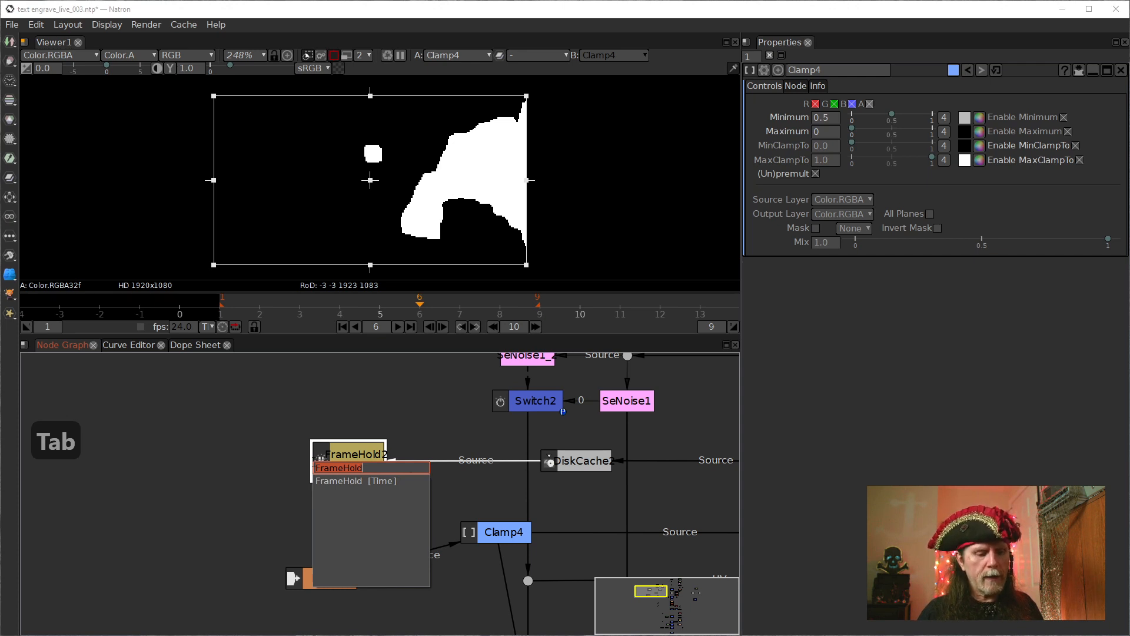
type("resi")
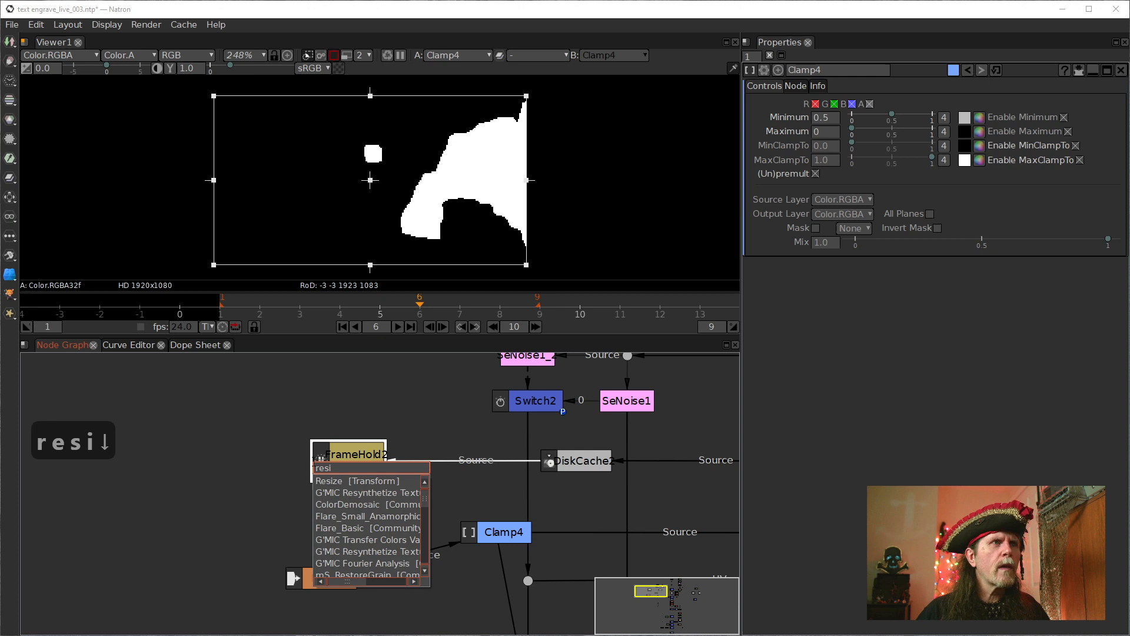
key("Return")
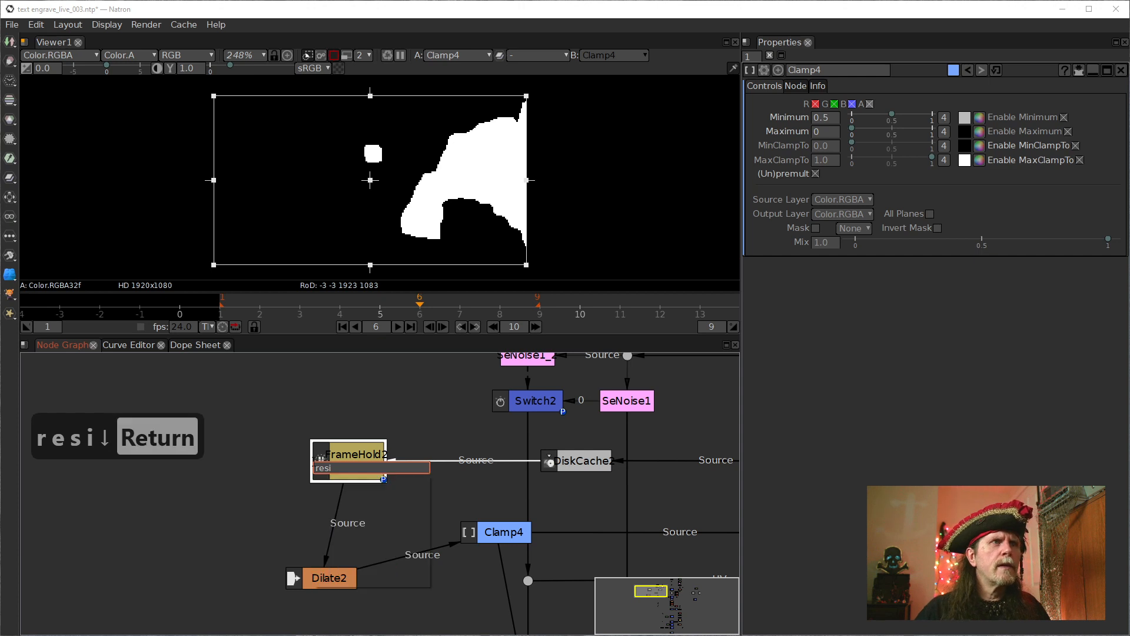
left_click_drag(349, 512, 248, 462)
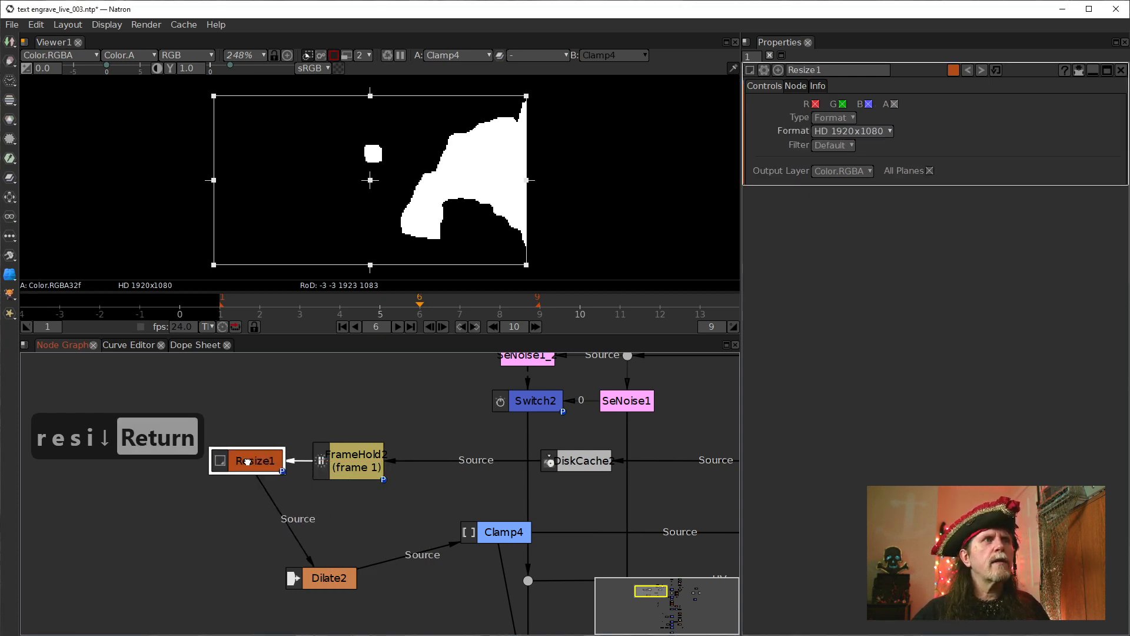
Set Resize1's type to Scale with a factor of 2 in both x and y.
left_click(843, 118)
left_click(838, 155)
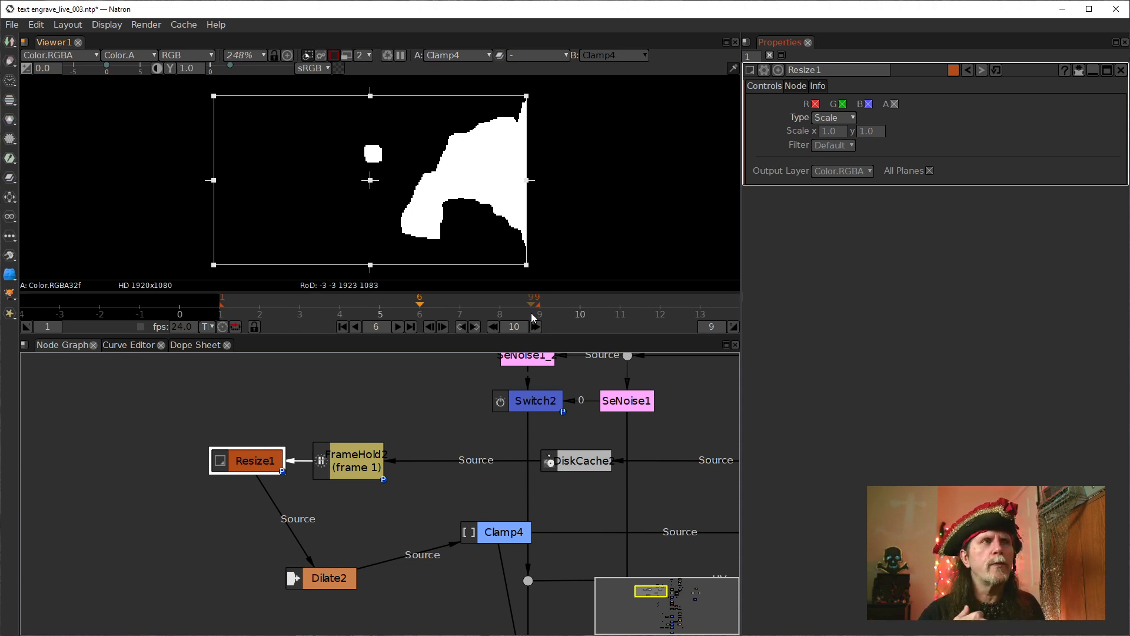
left_click(838, 131)
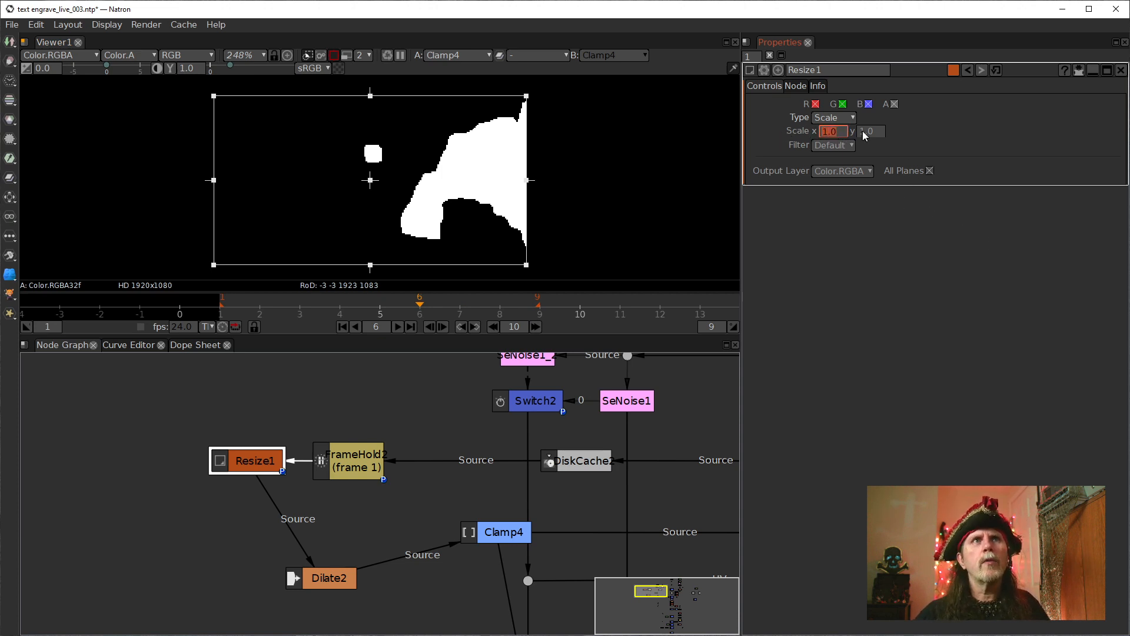
type("2")
key("Tab")
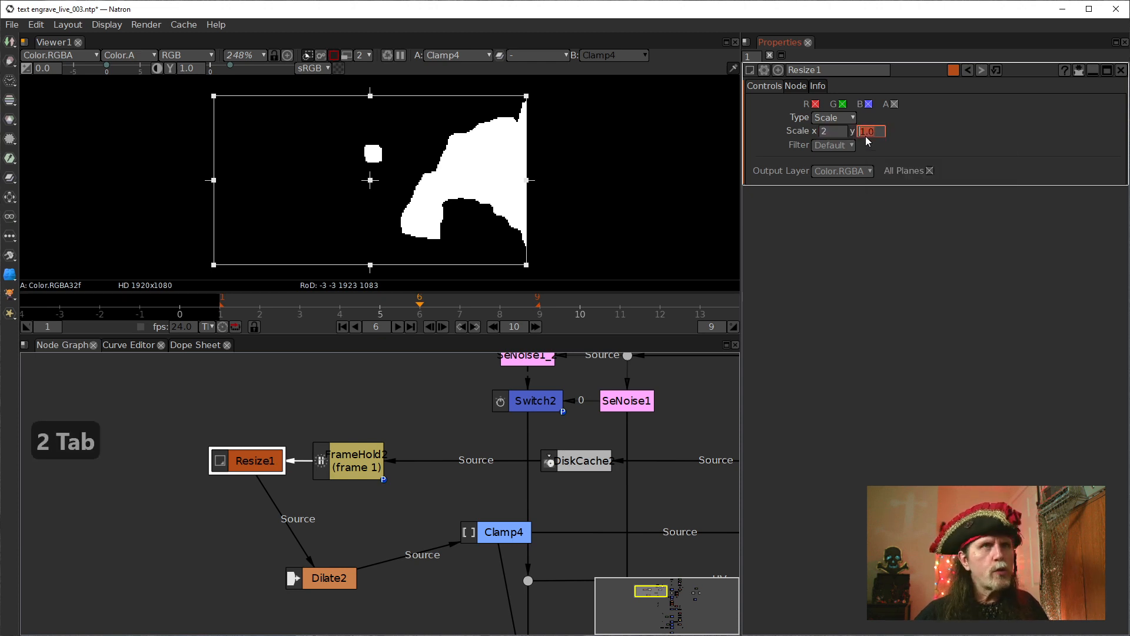
type("2")
key("Return")
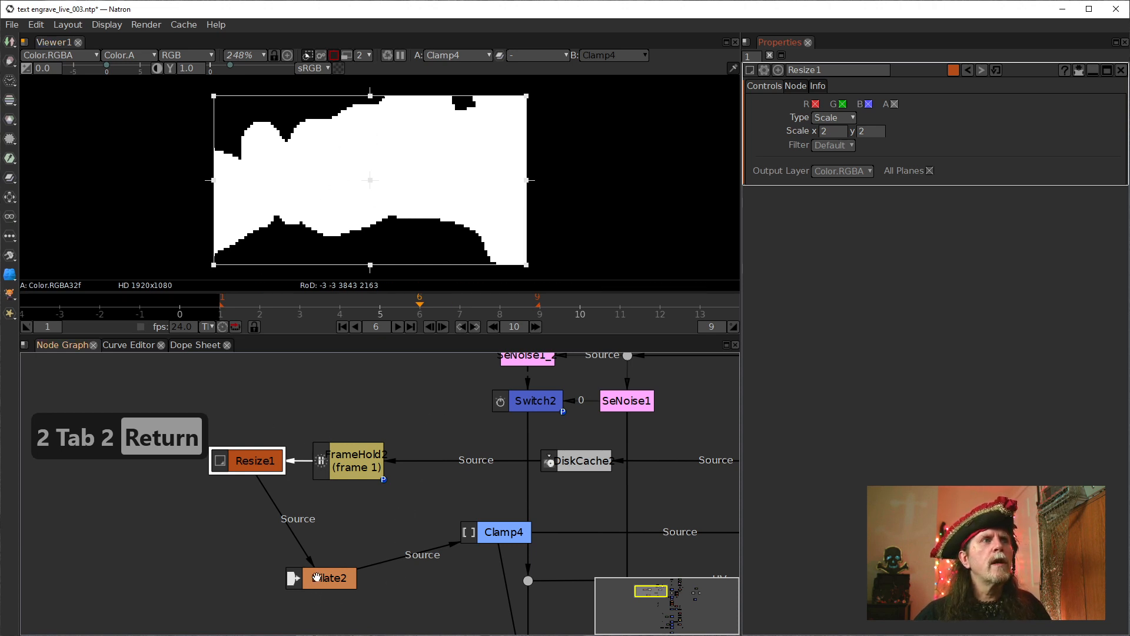
Align Dilate2 straight below Resize1, and insert a duplicate of Resize1 between Dilate2 and Clamp4.
left_click_drag(319, 572, 245, 559)
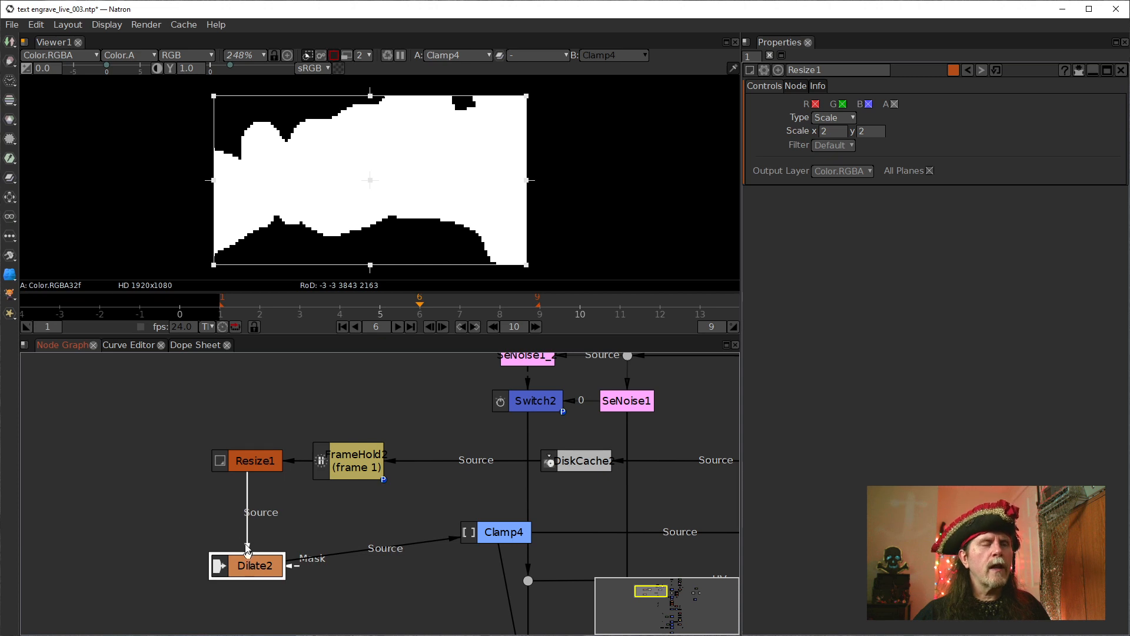
left_click(233, 462)
key("alt+c")
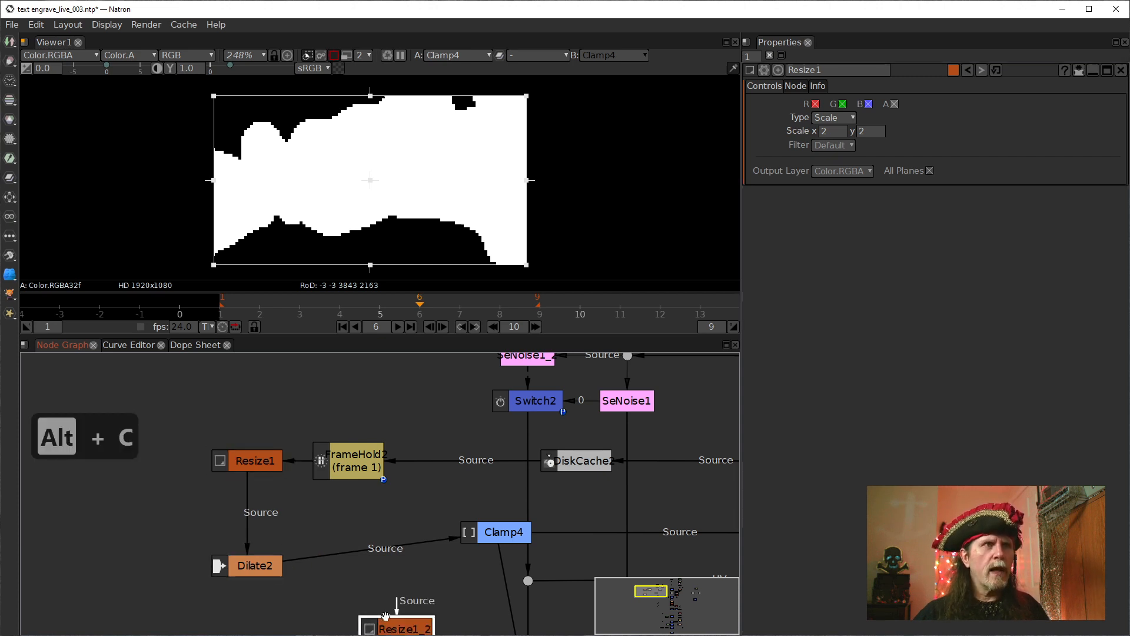
left_click_drag(384, 617, 229, 555)
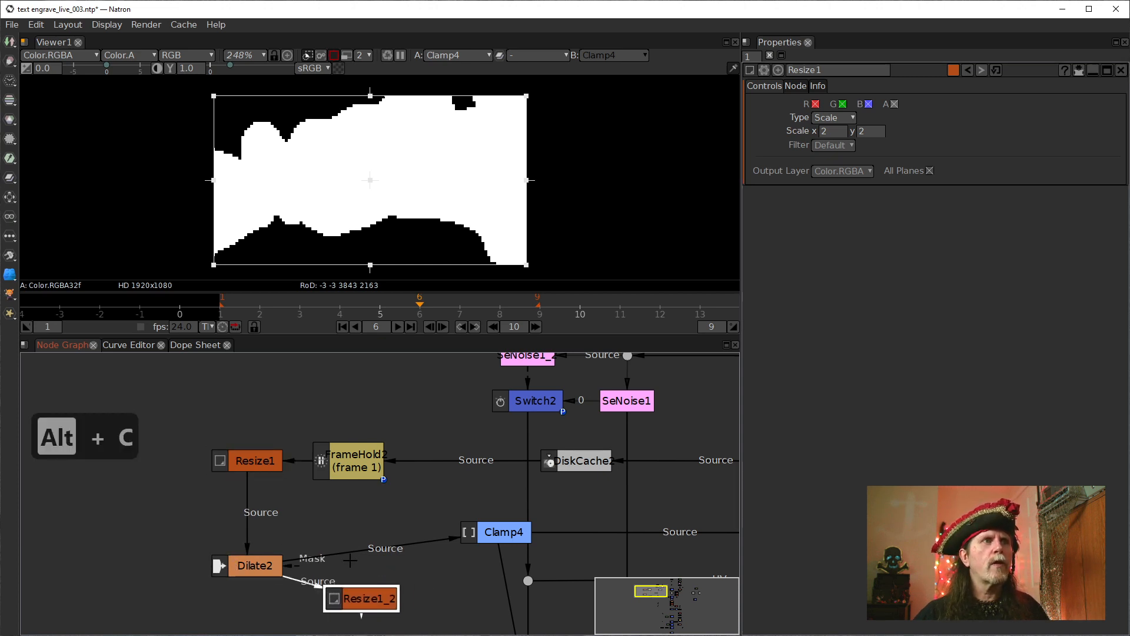
left_click_drag(349, 553, 372, 532)
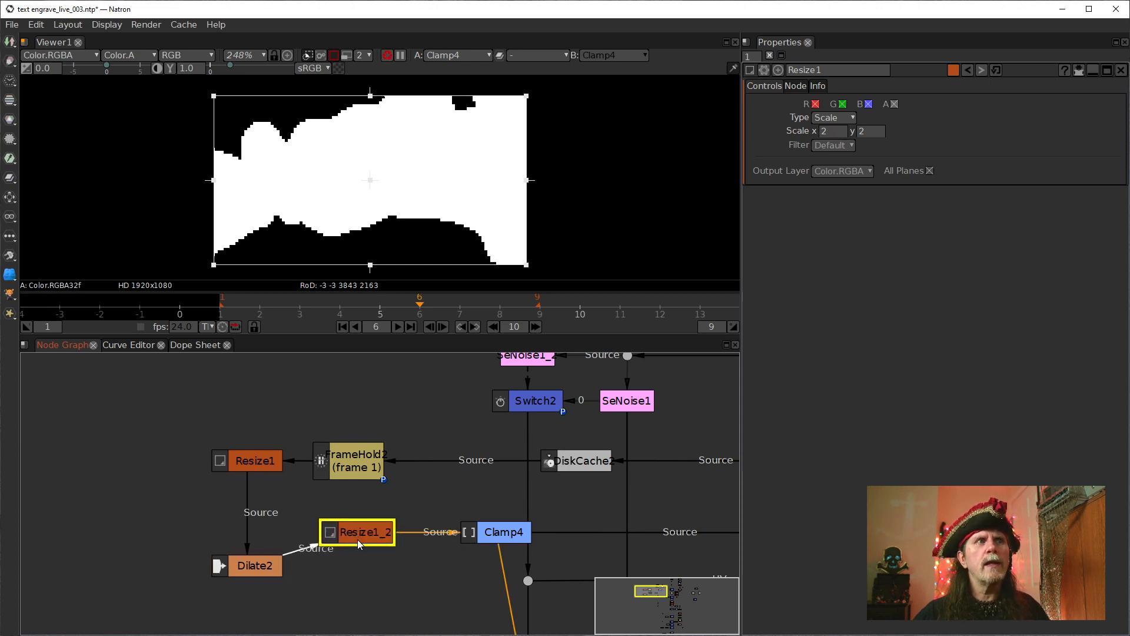
Set Resize1's scale to 1 in both x and y.
left_click(819, 133)
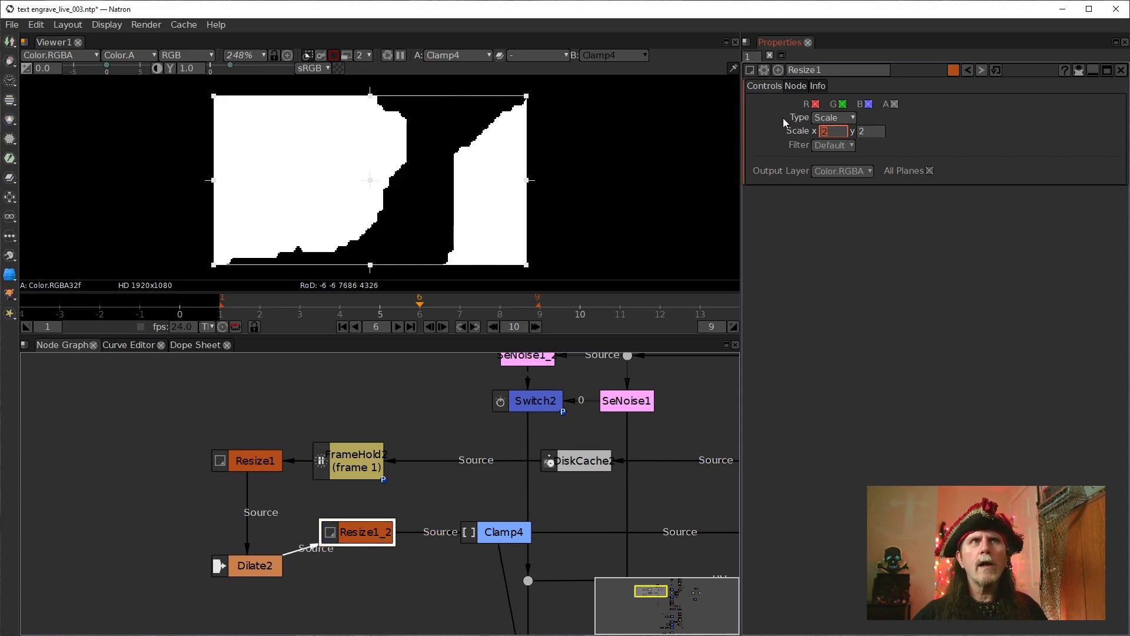
type("1")
key("Tab")
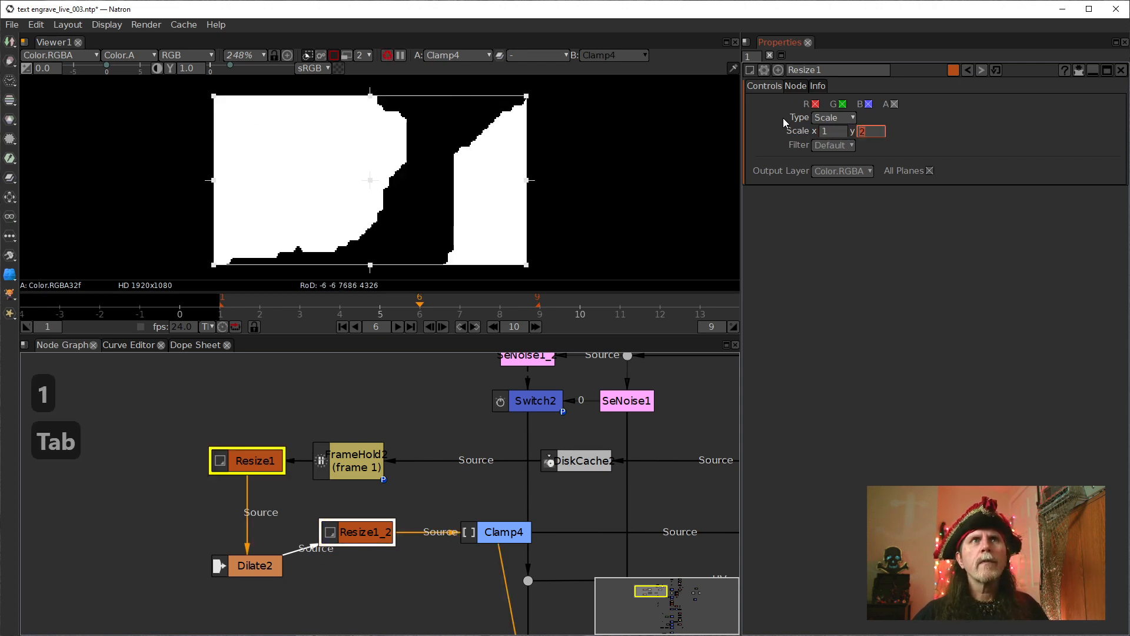
type("1")
key("Return")
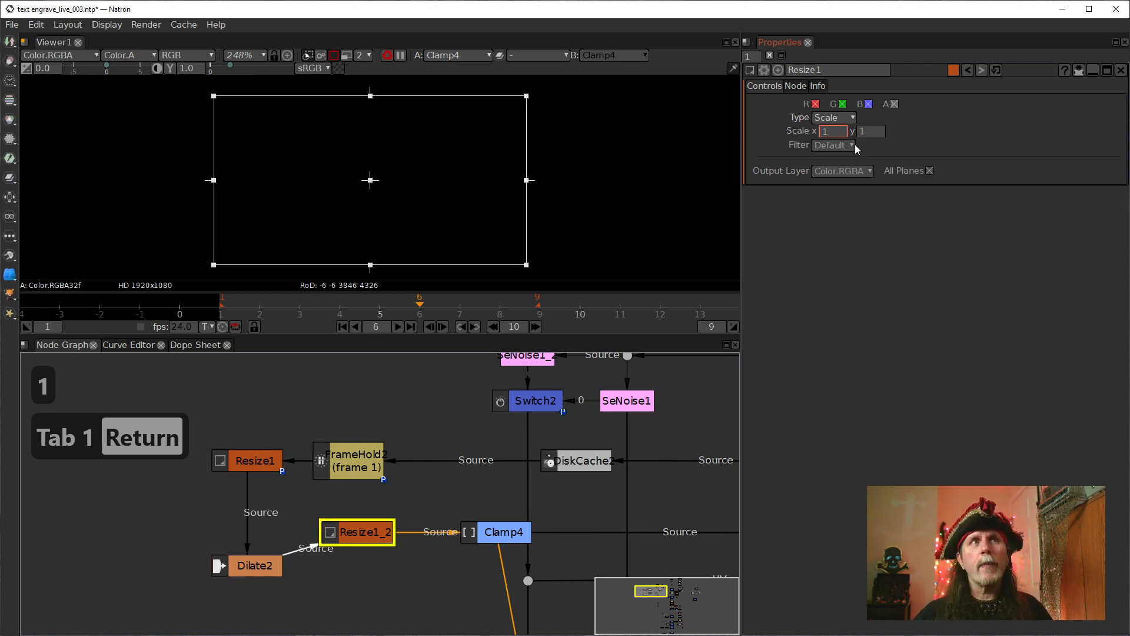
Allow 2 open node property panels and open Resize1_2's settings alongside Resize1's.
left_click(748, 56)
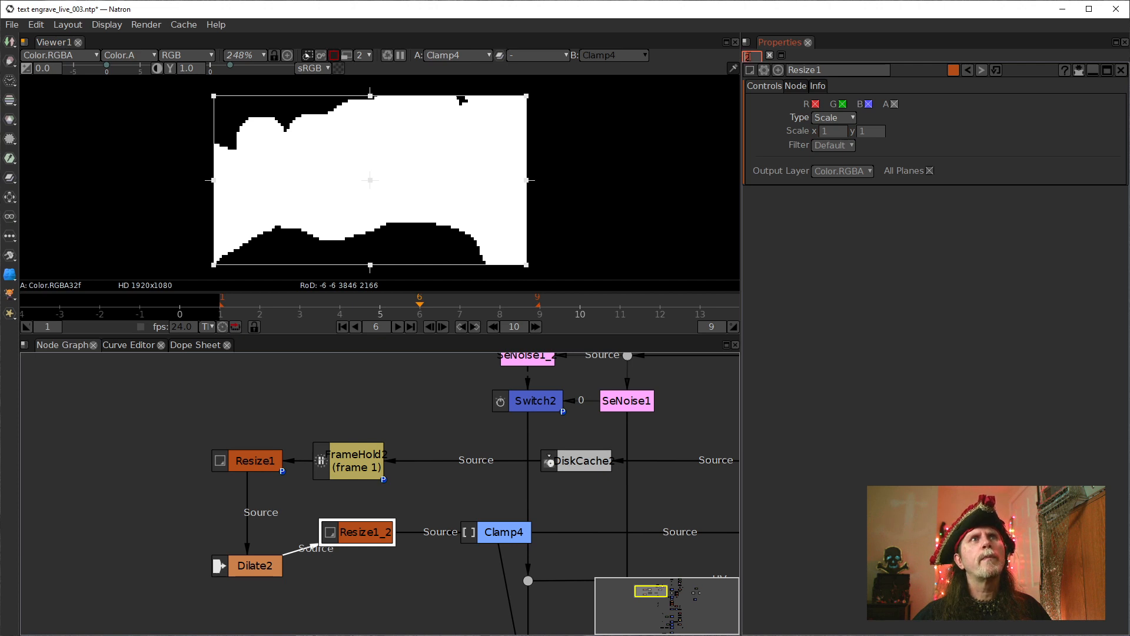
left_click(252, 462)
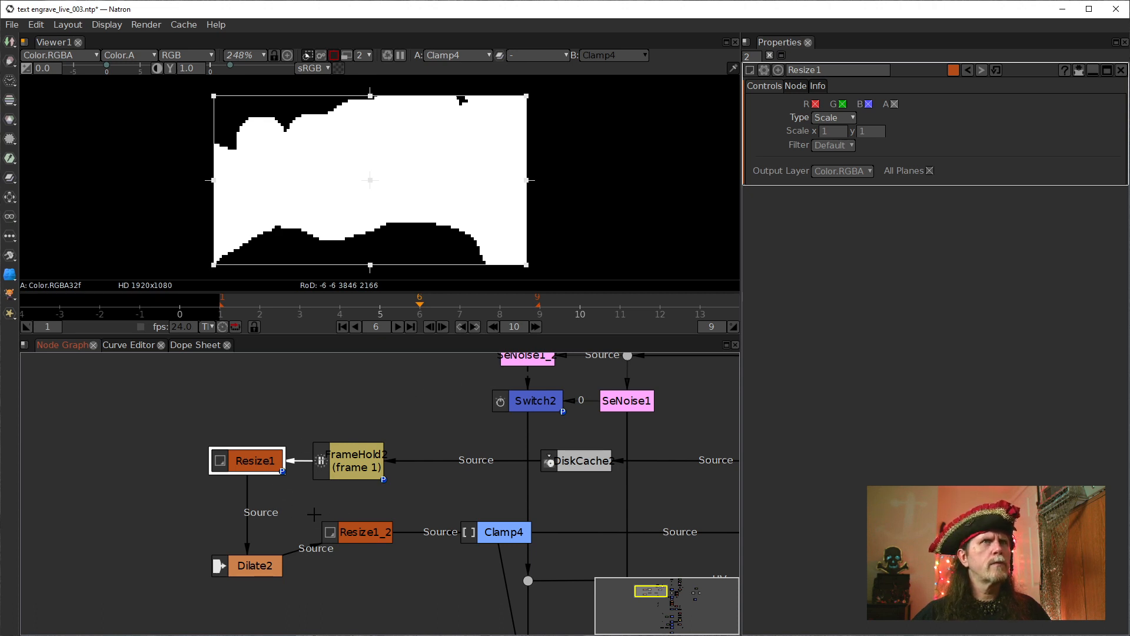
left_click(343, 532)
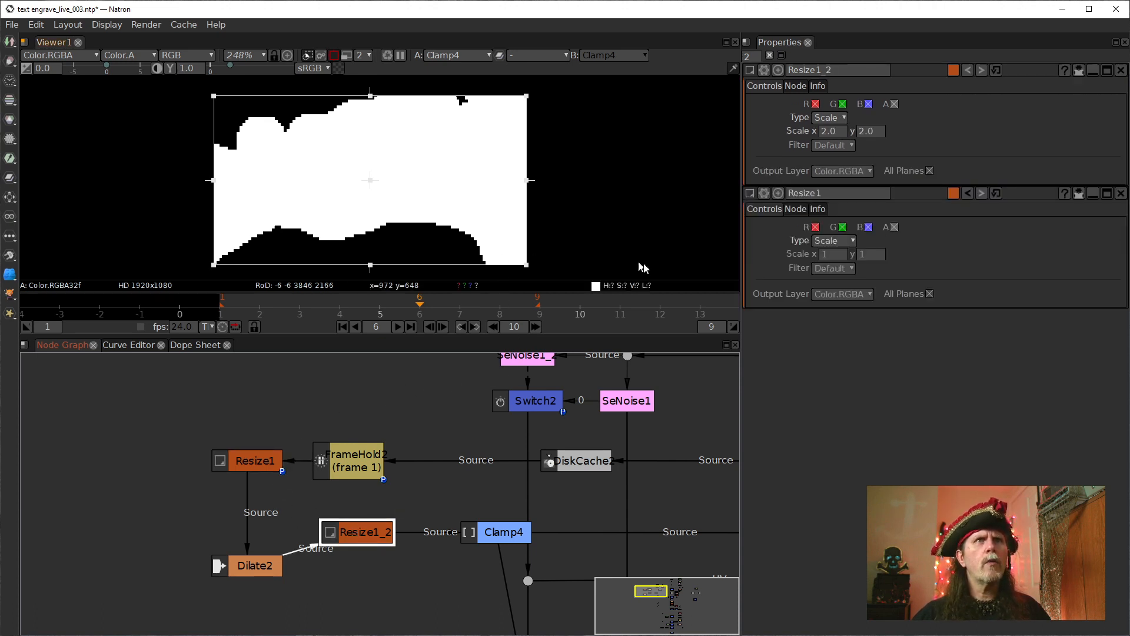
Restore Resize1's scale to 2 in both x and y.
left_click(833, 254)
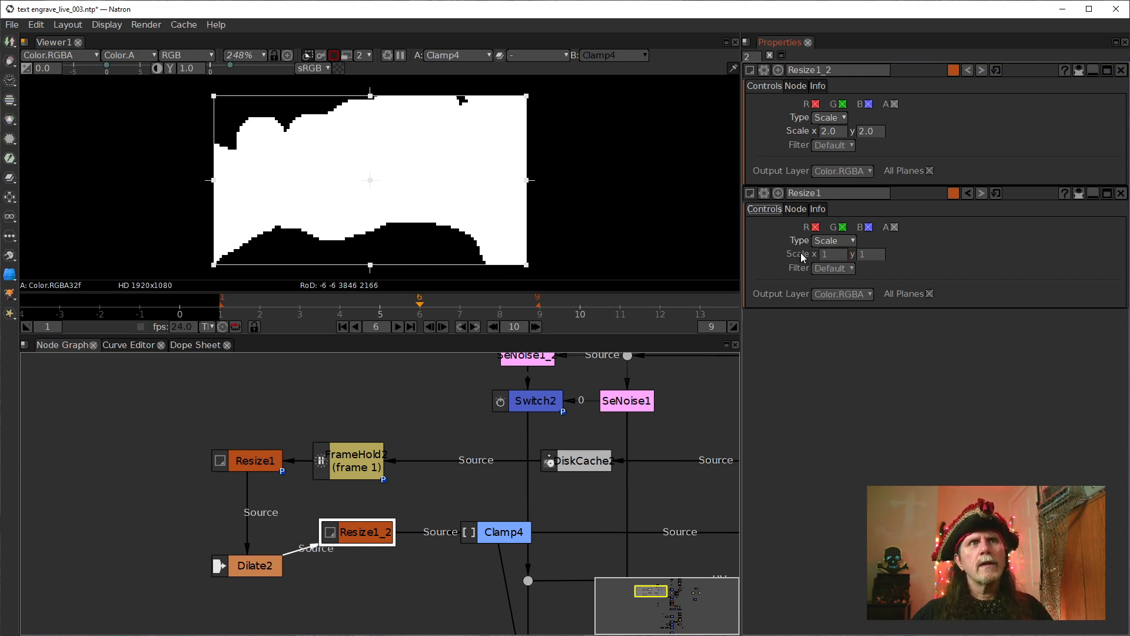
type("2")
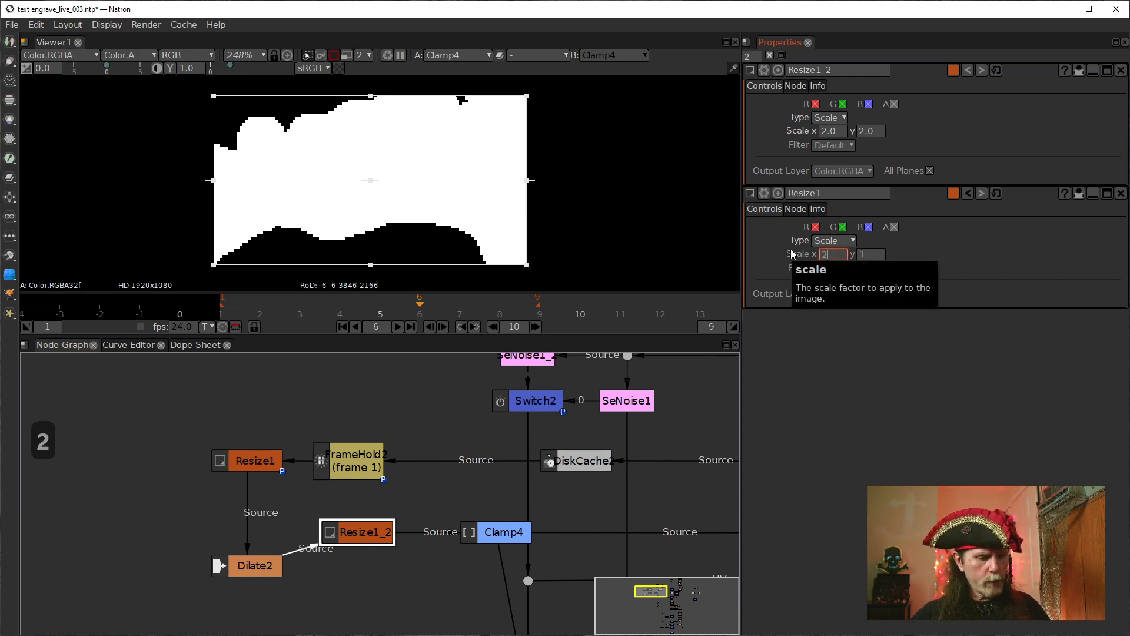
key("Tab")
type("2")
key("Return")
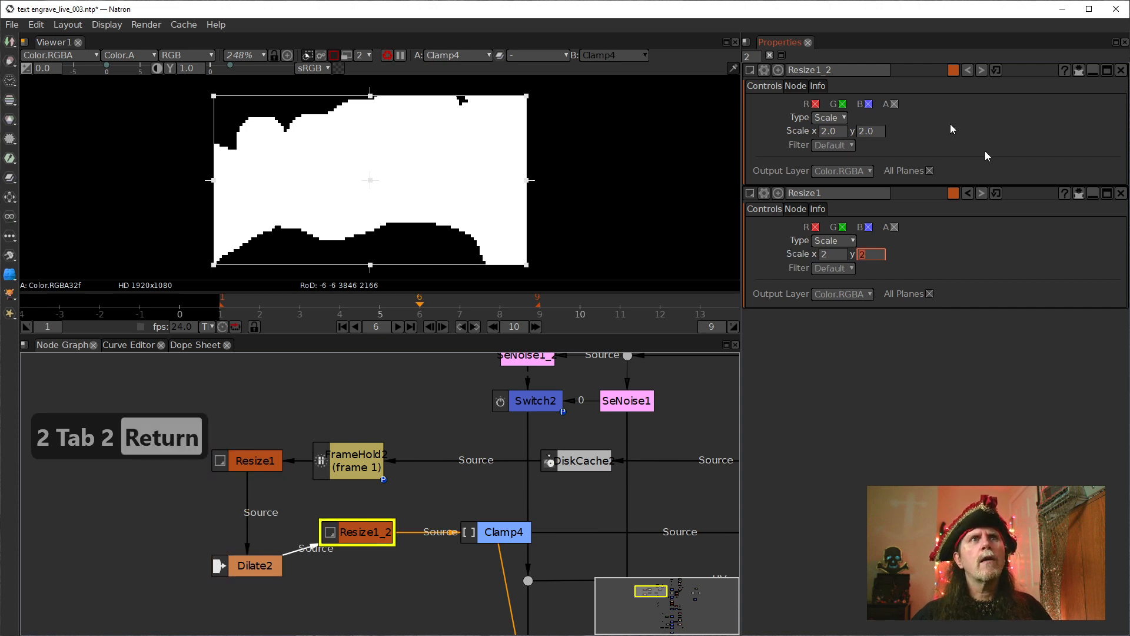
left_click(256, 461)
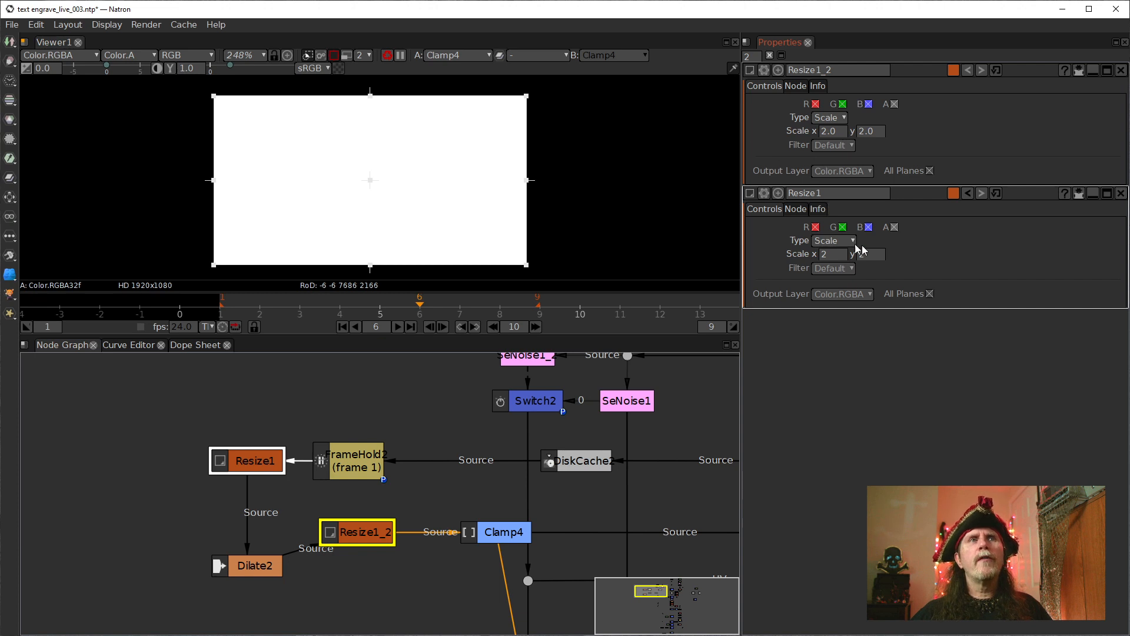
Set Resize1_2's x scale to 1/2.0.
left_click(831, 130)
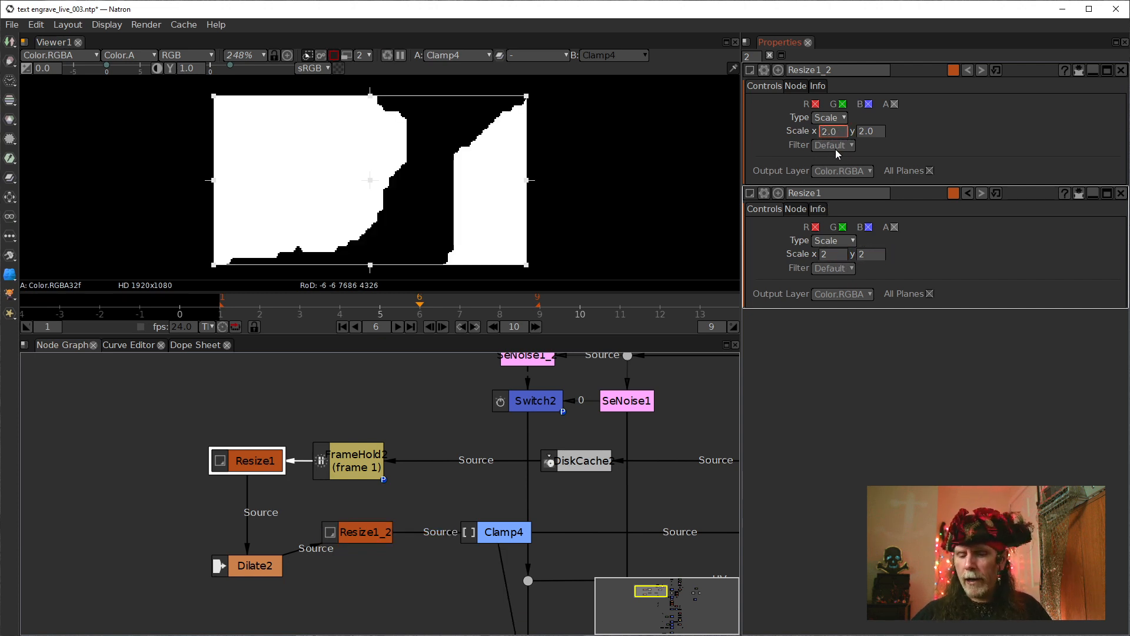
type("1")
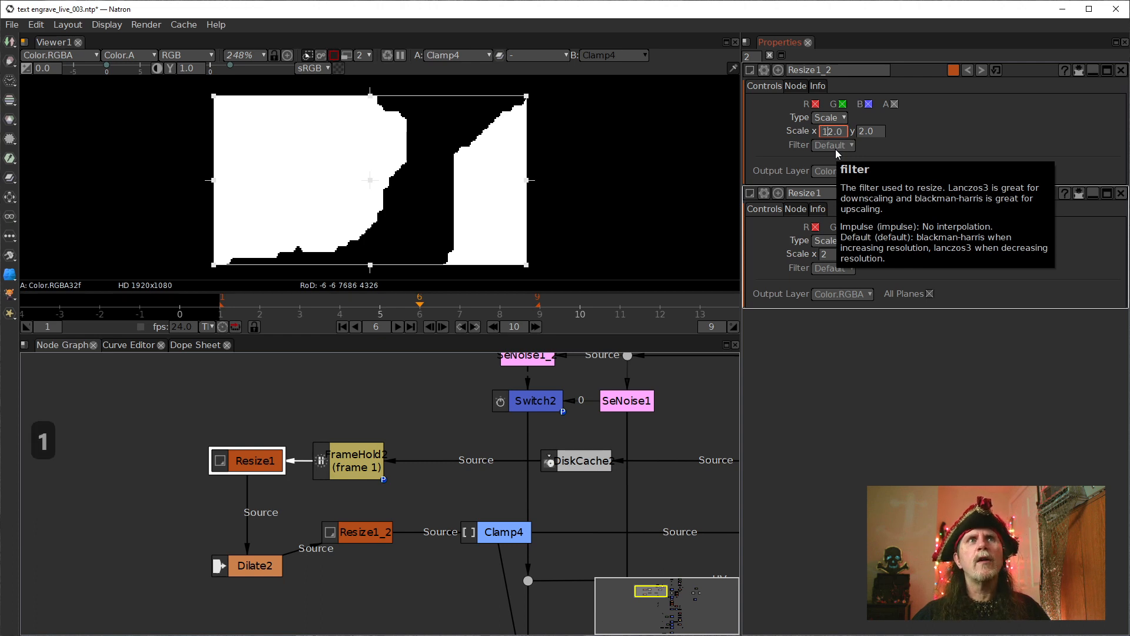
type("/")
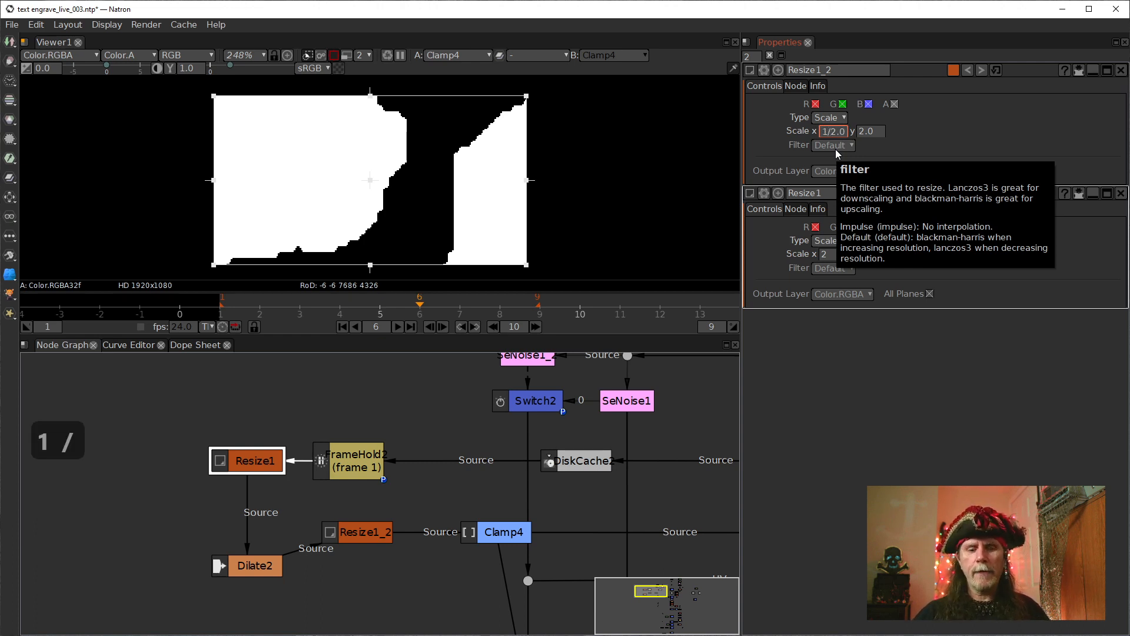
key("Return")
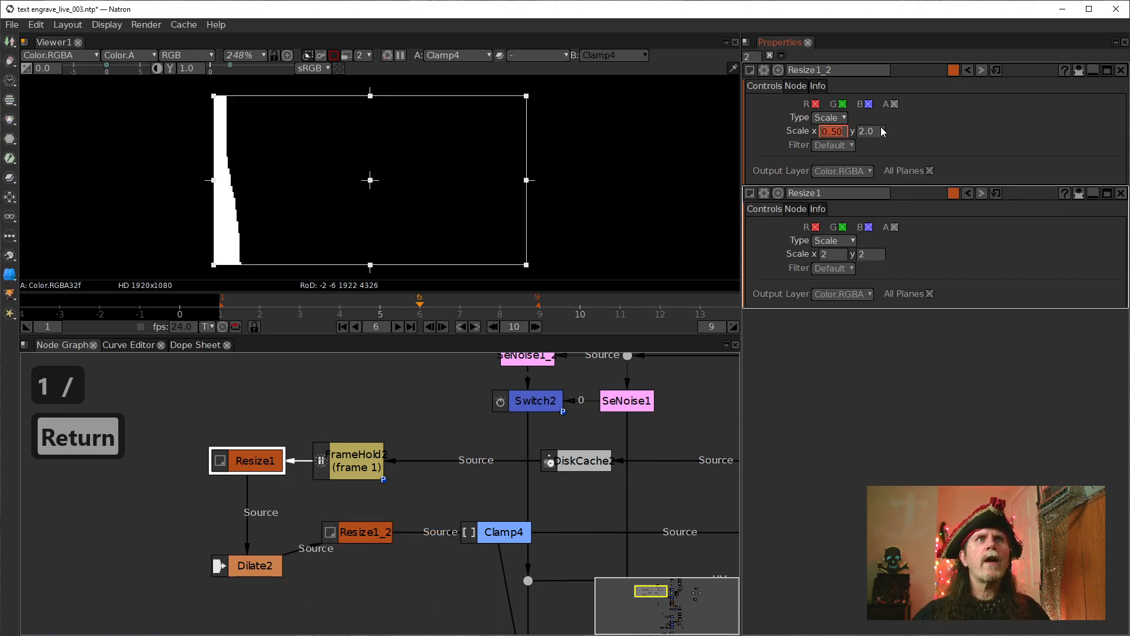
Try to set Resize1_2's y scale to 1/2.
left_click(880, 127)
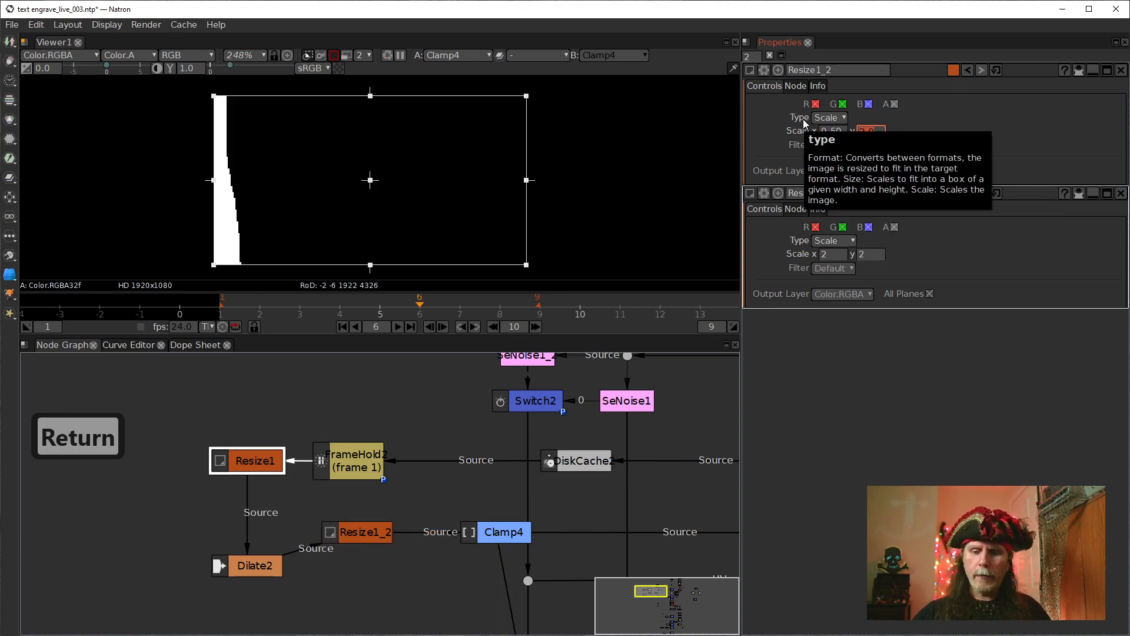
type("1/")
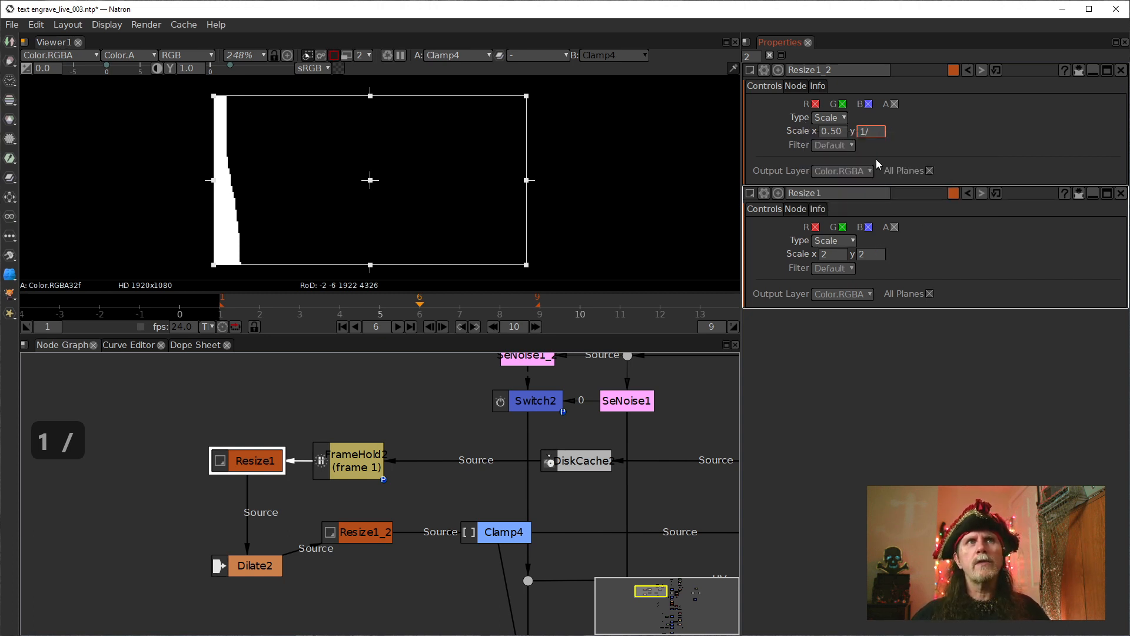
type("2")
key("Return")
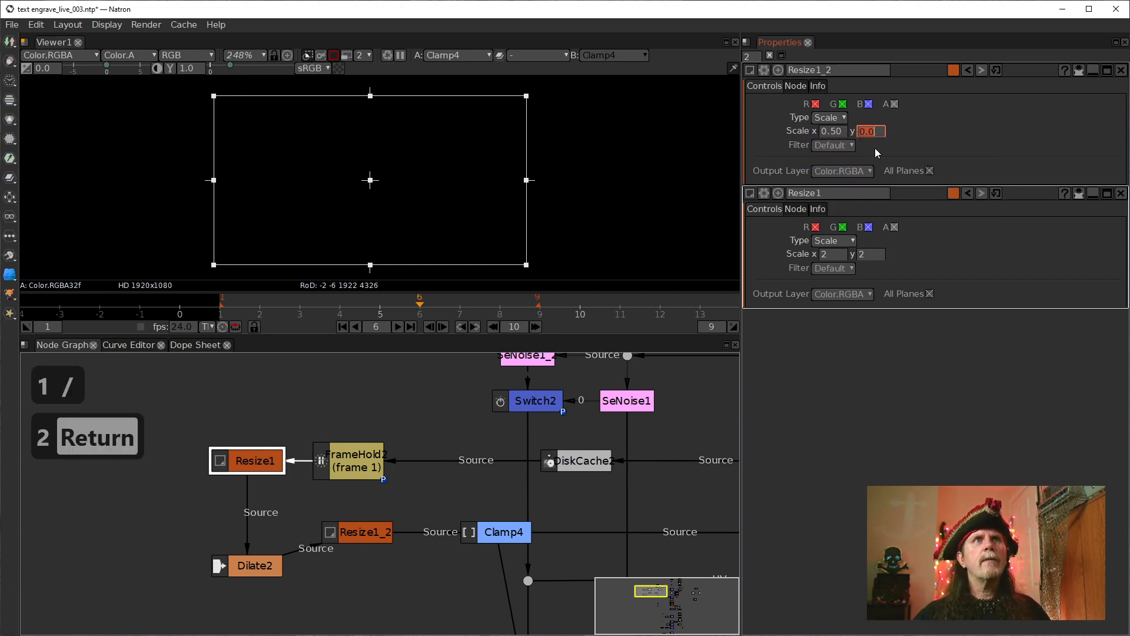
left_click(596, 229)
double_click(881, 134)
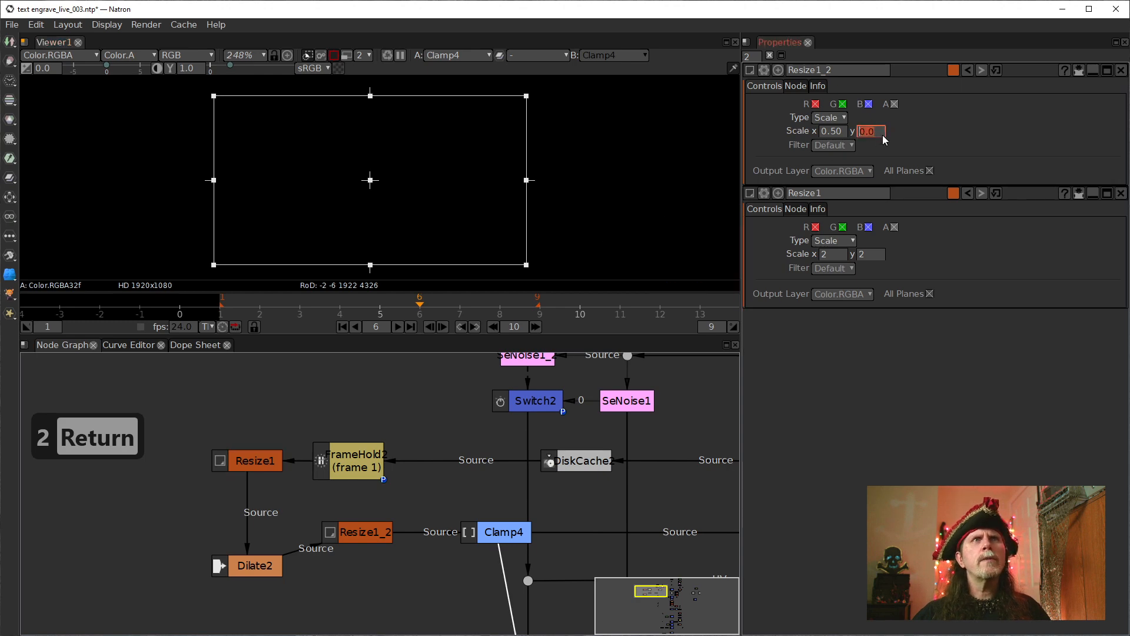
left_click(873, 133)
type("1.")
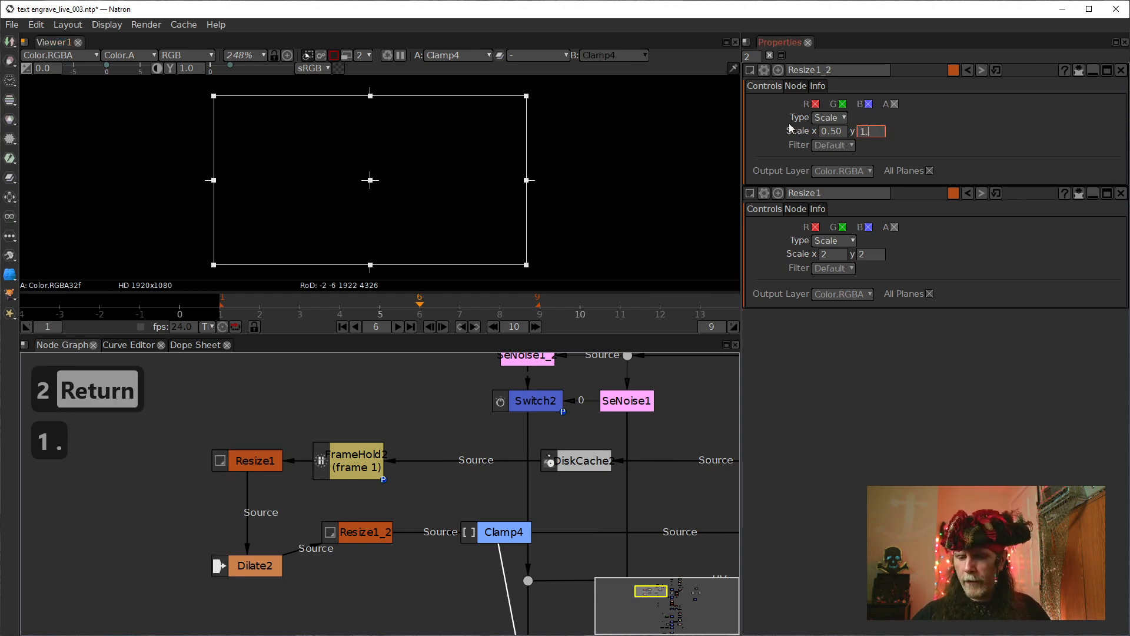
key("BackSpace")
type("/2")
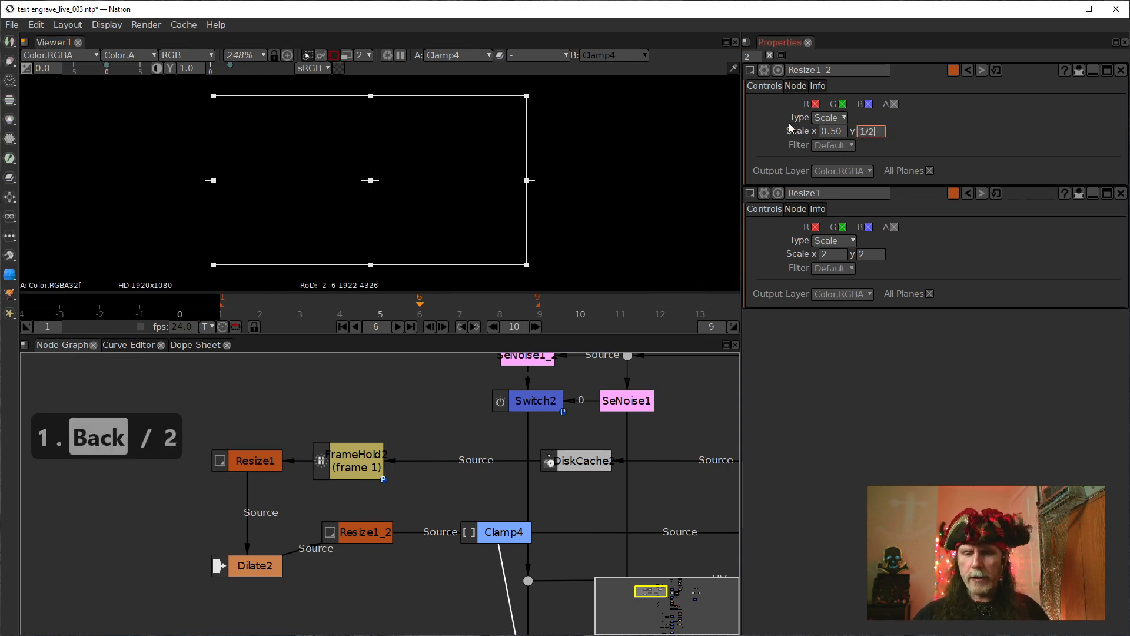
key("Return")
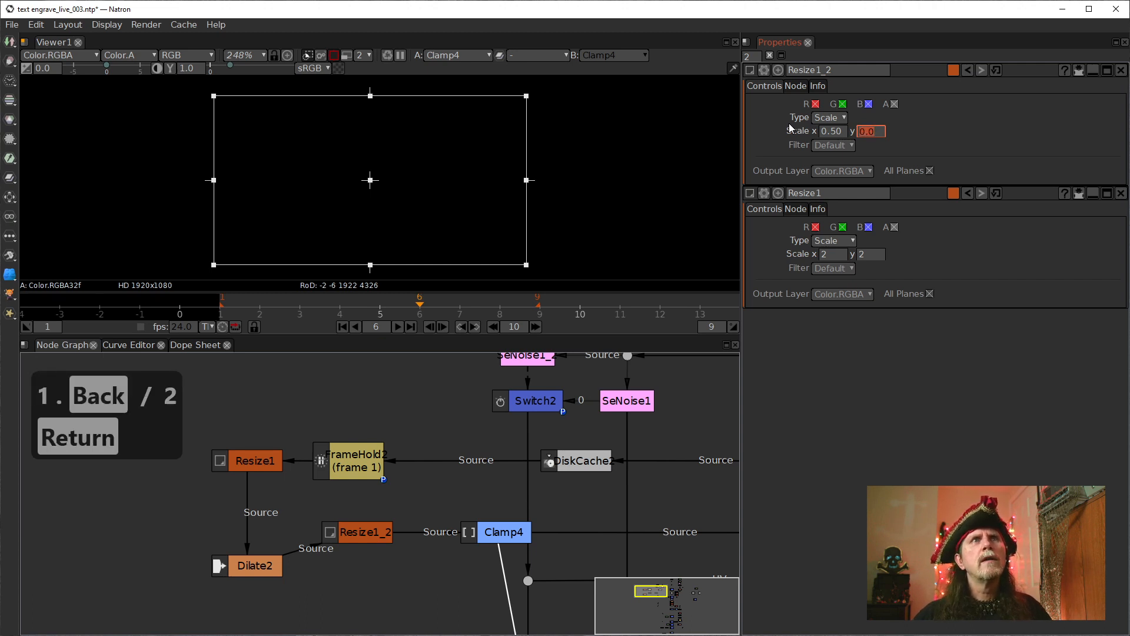
Set Resize1_2's y scale to 1/2.0.
left_click(879, 134)
left_click_drag(878, 133, 864, 133)
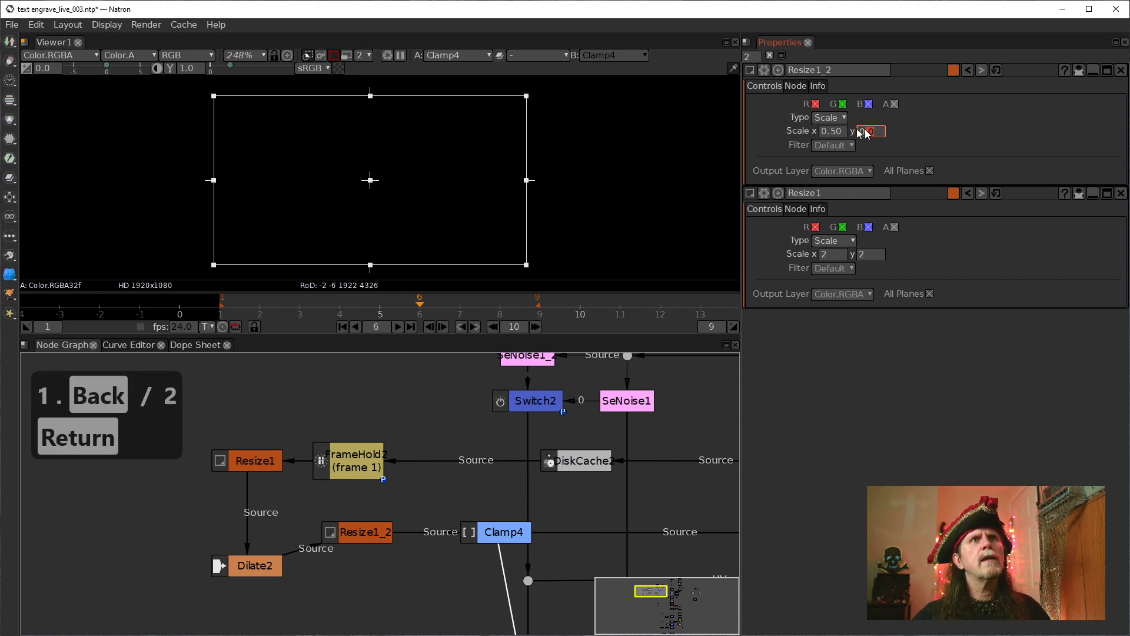
type("1")
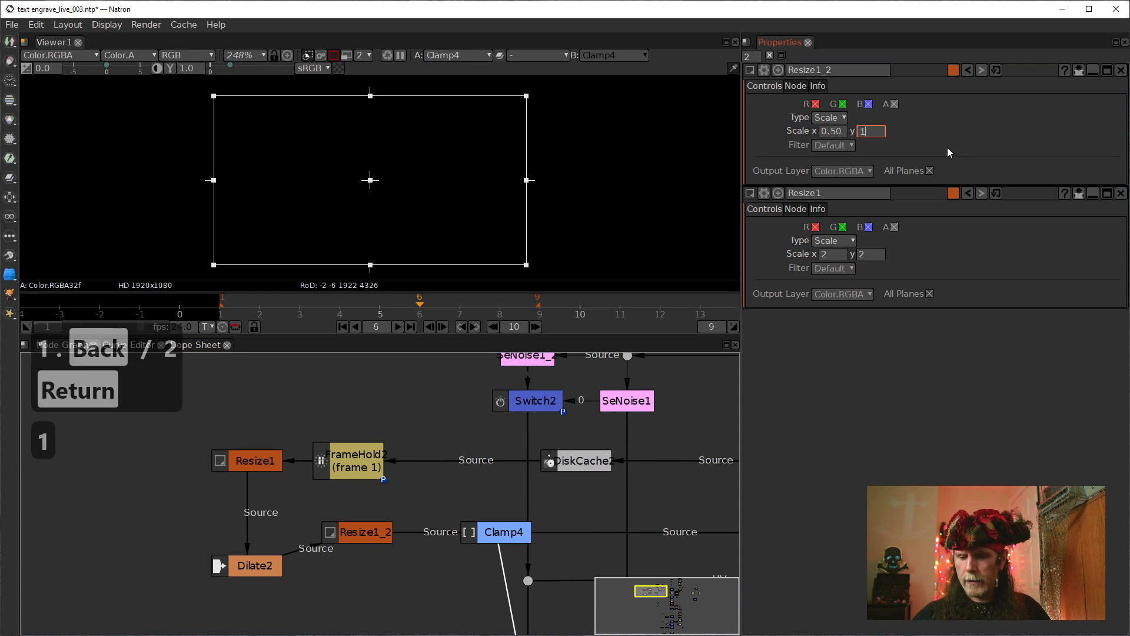
type("/")
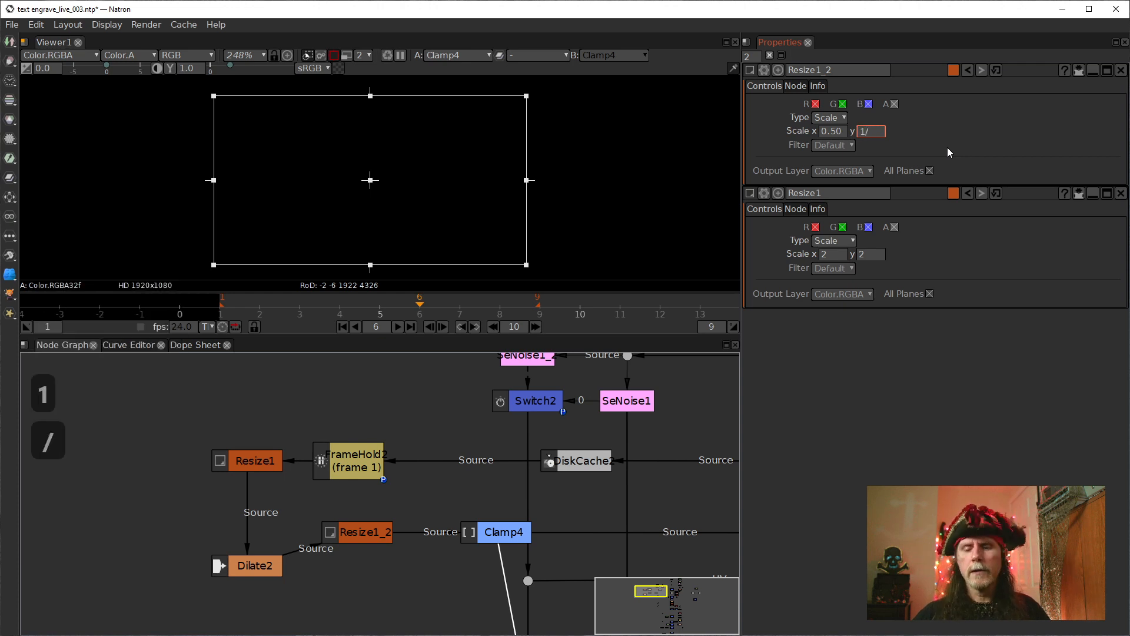
type("2.2")
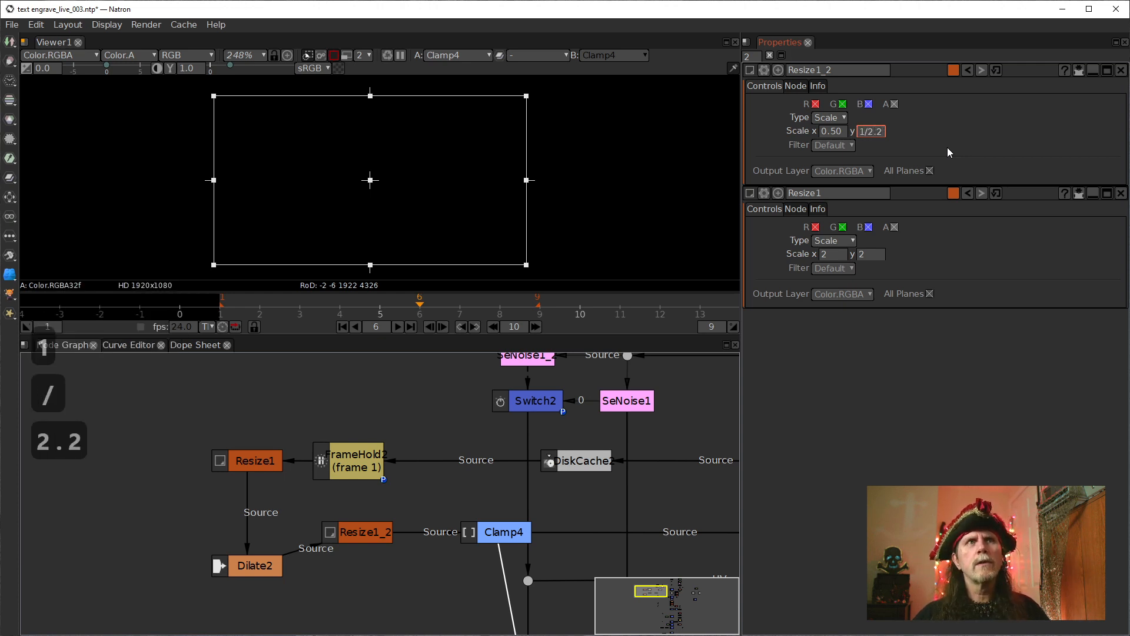
key("BackSpace")
type("0")
key("Return")
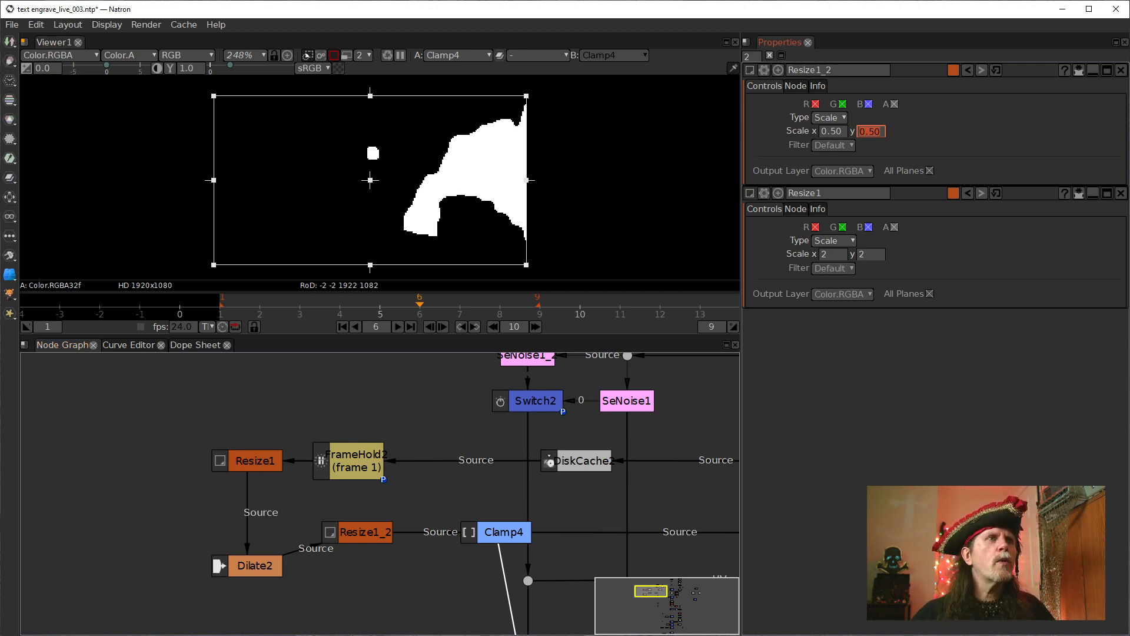
Move Dilate2 up under Resize1 so it lines up level with Resize1_2.
left_click_drag(252, 571, 252, 552)
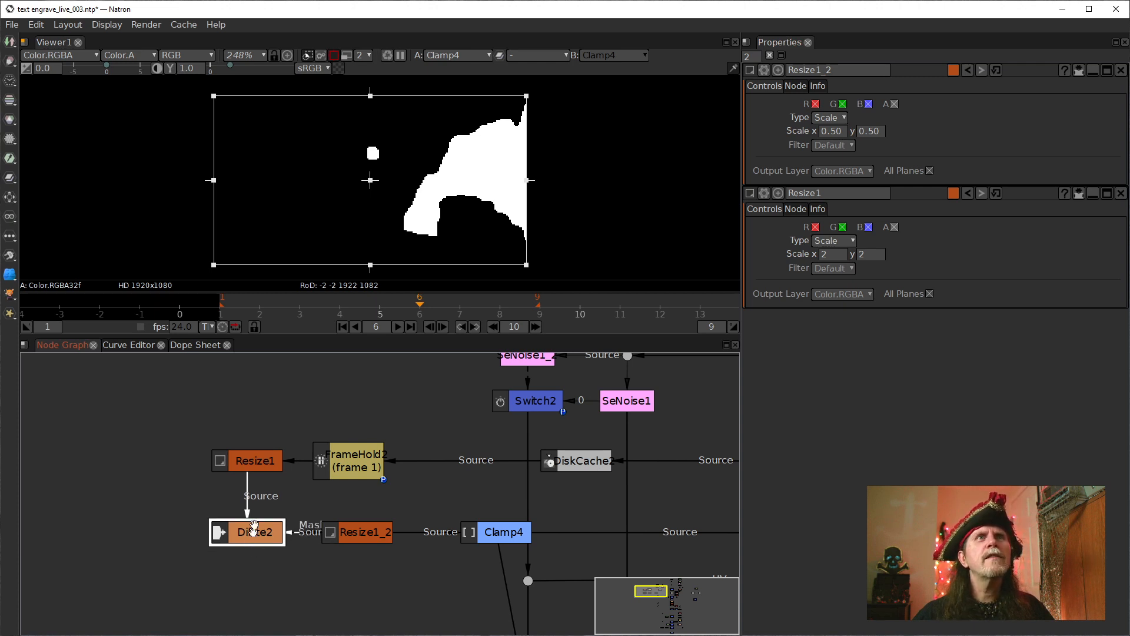
left_click(247, 461)
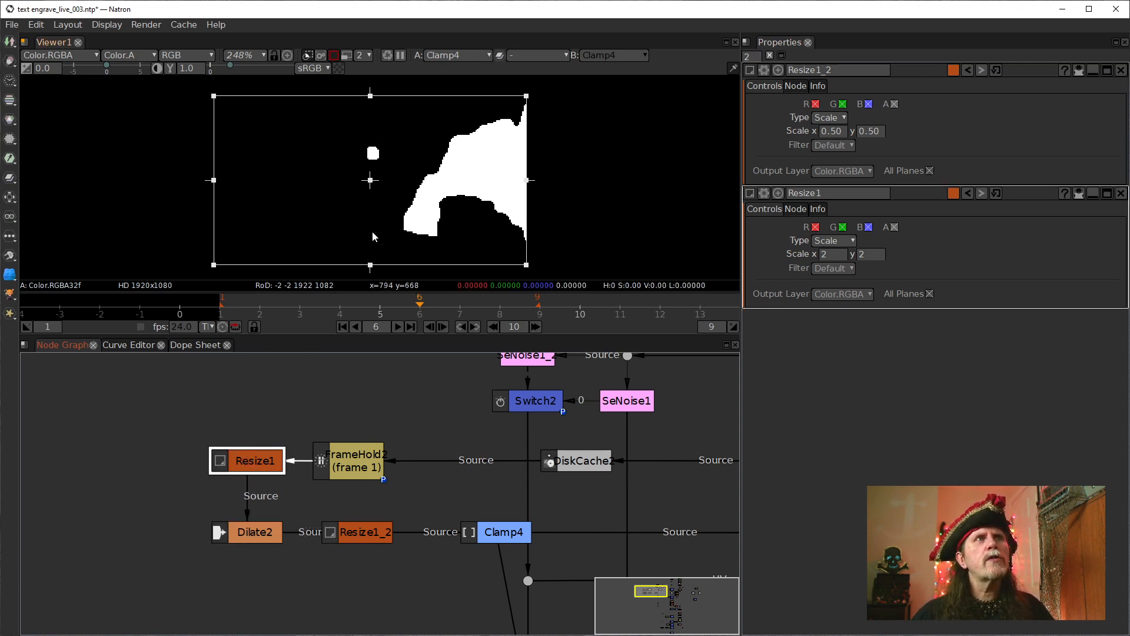
Feed Clamp4 directly from FrameHold2 to compare the mask without dilation, and reconnect Clamp4's source to Resize1_2.
left_click(361, 474)
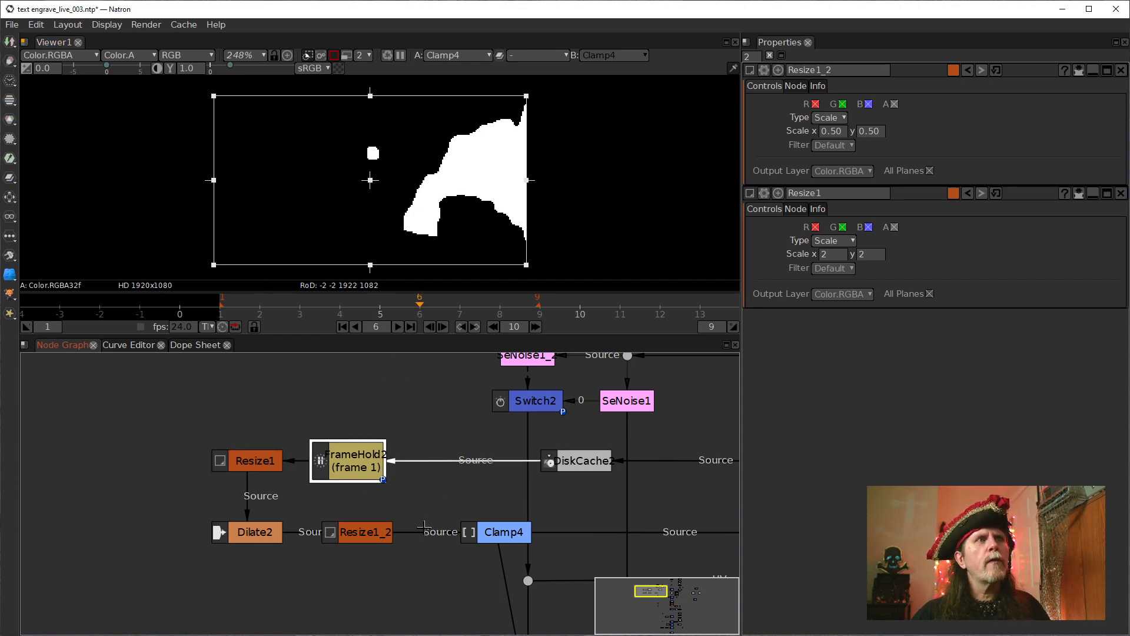
left_click_drag(423, 525, 349, 472)
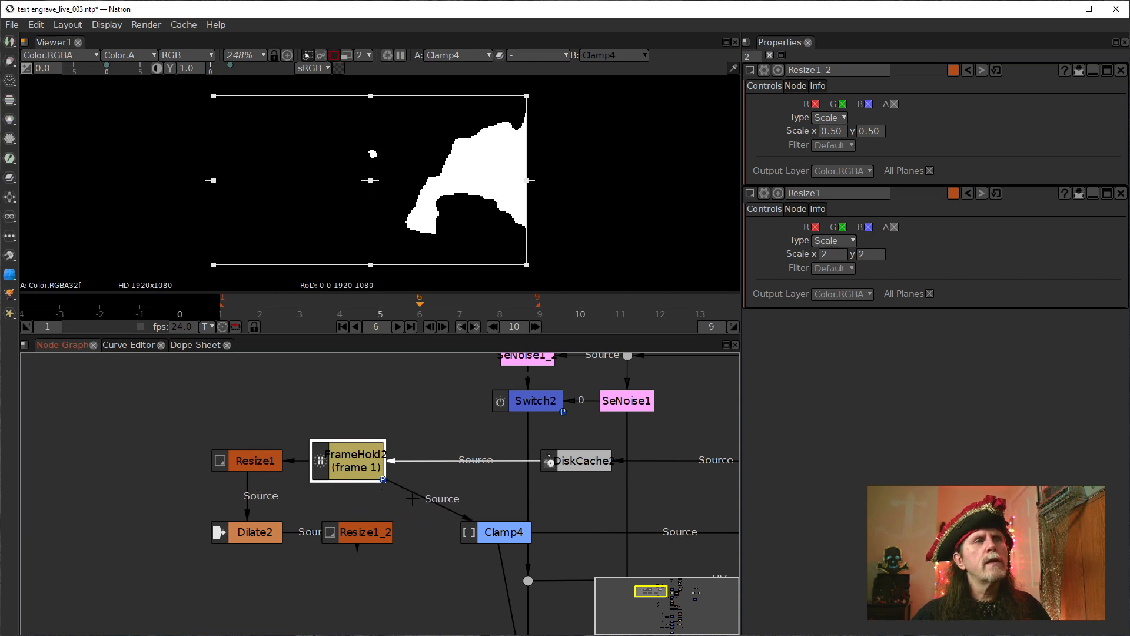
left_click_drag(415, 499, 373, 532)
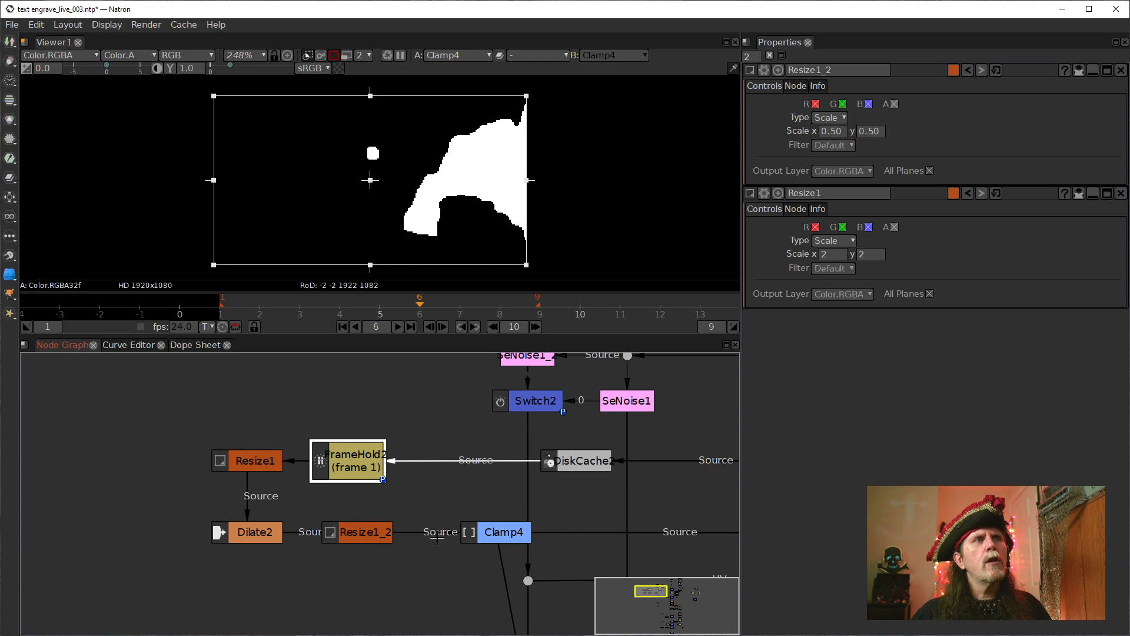
Open Dilate2's settings and view the outputs of Dilate2 and Resize1_2 in turn in the viewer.
left_click(255, 534)
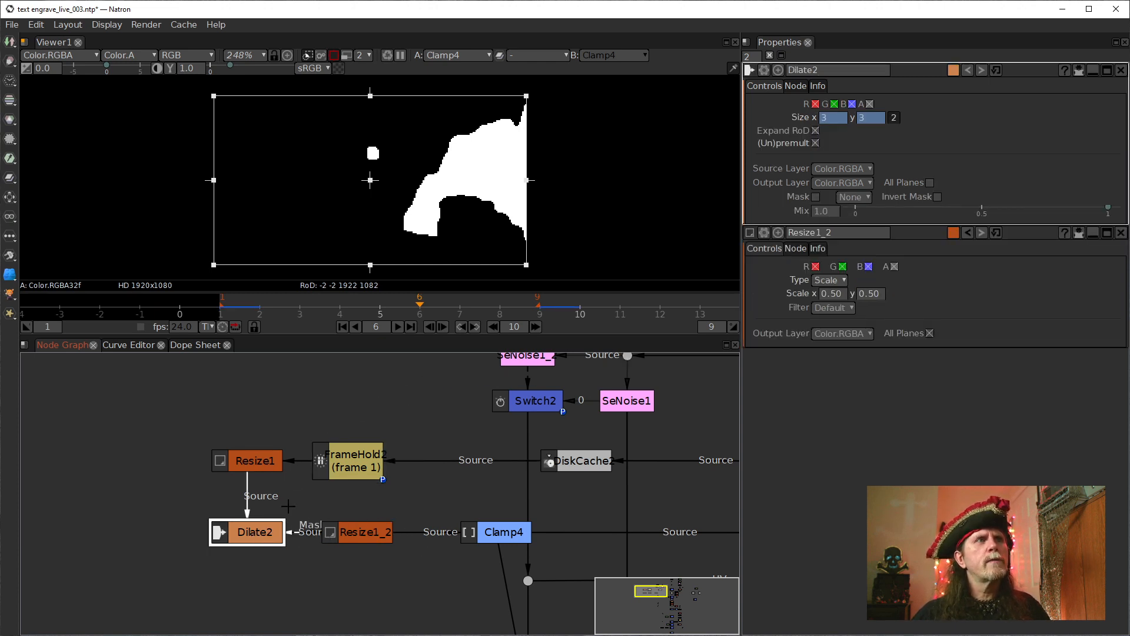
left_click(253, 458)
left_click(238, 518)
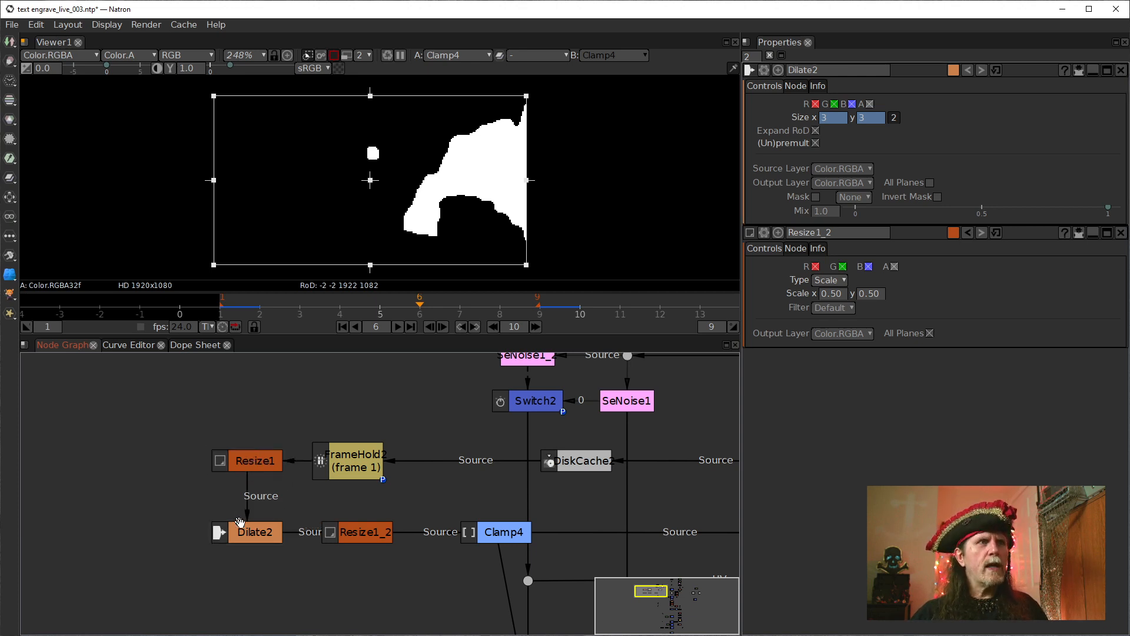
left_click(250, 530)
key("1")
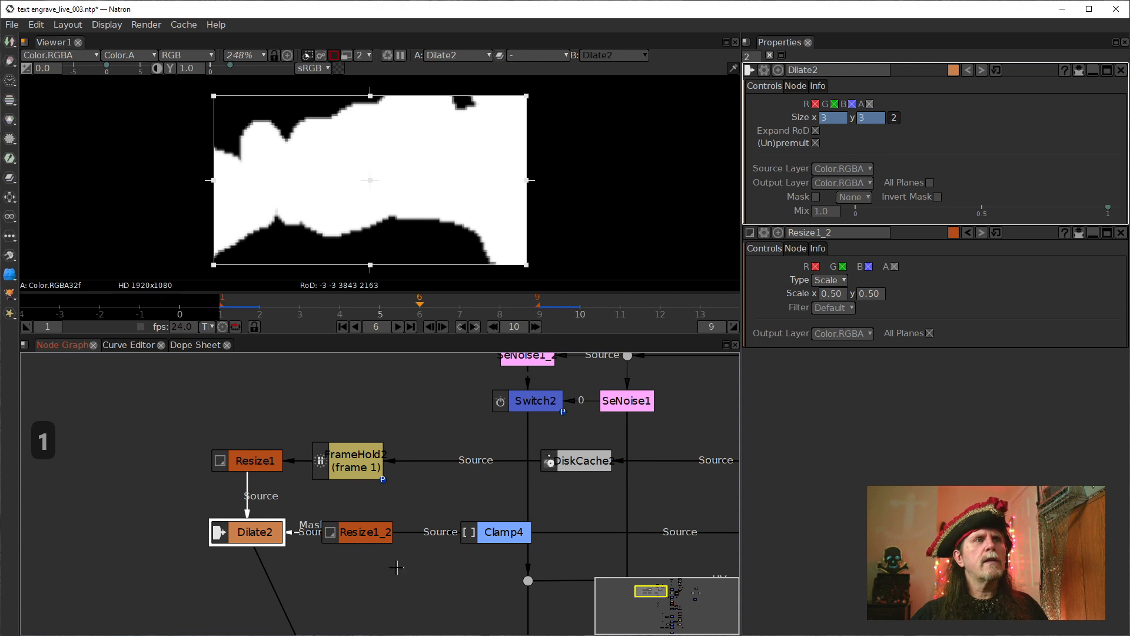
left_click(382, 533)
key("1")
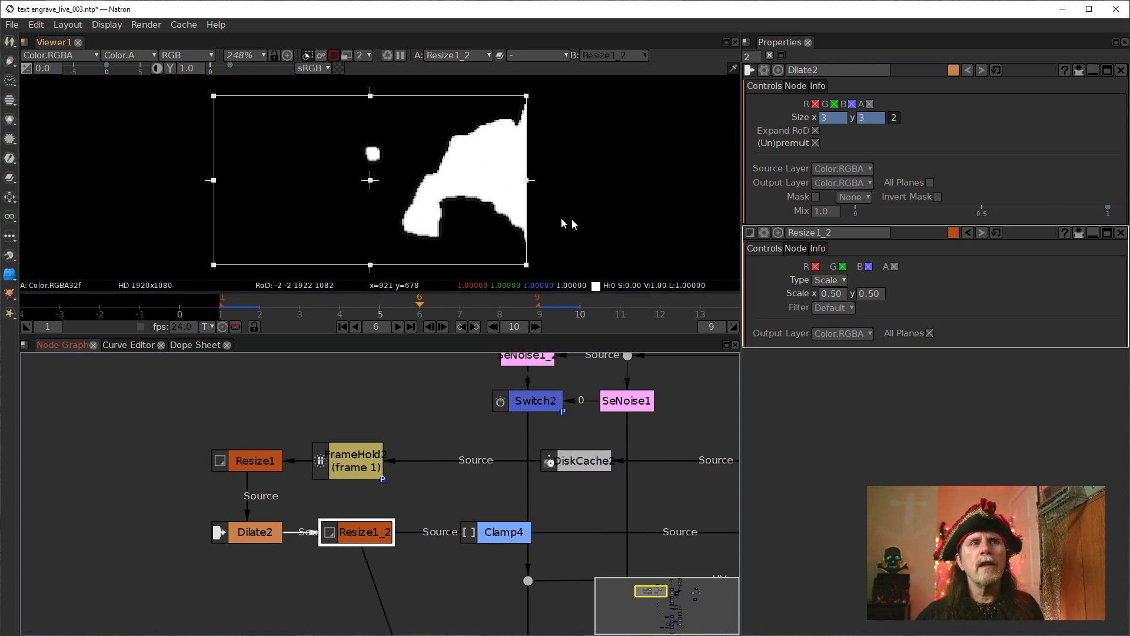
left_click_drag(686, 536, 518, 488)
left_click_drag(642, 490, 523, 455)
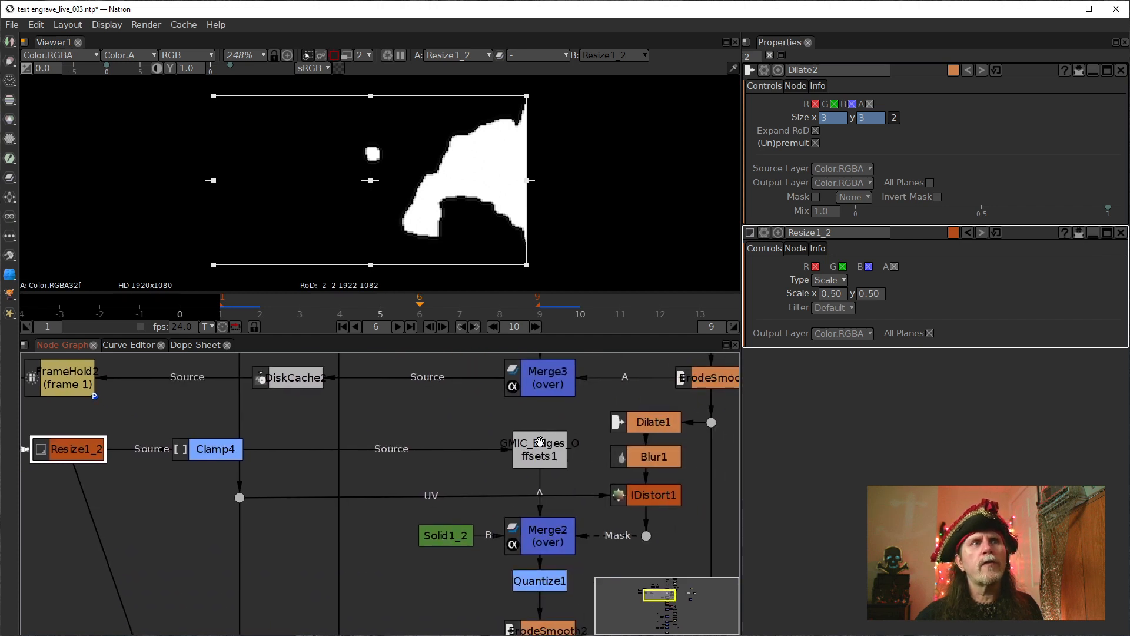
left_click_drag(359, 411, 469, 439)
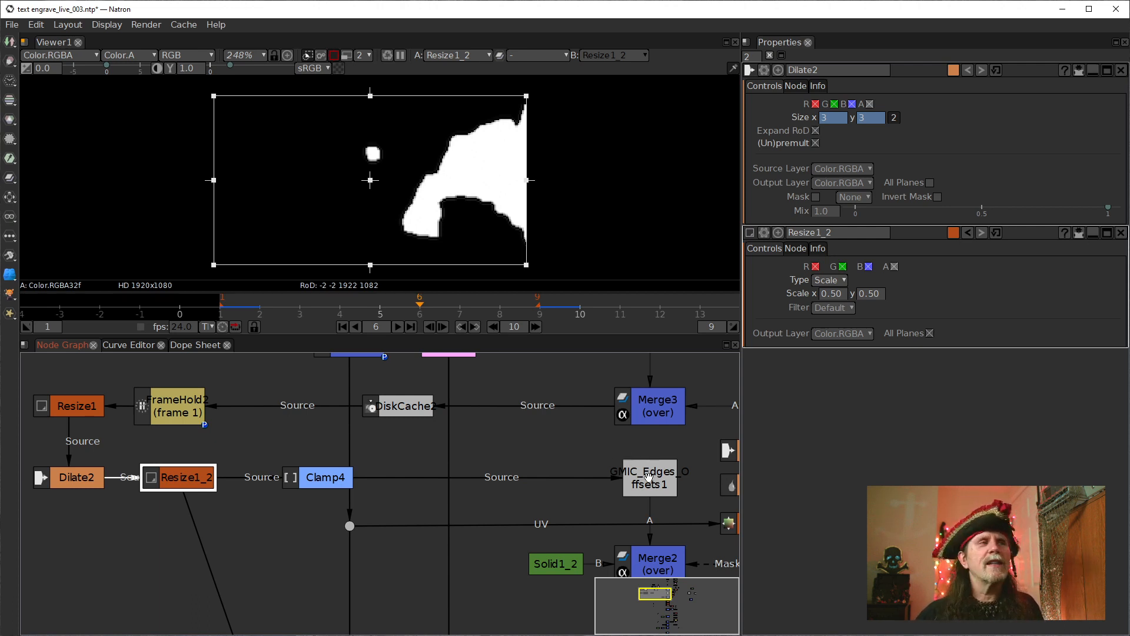
left_click_drag(257, 531, 457, 557)
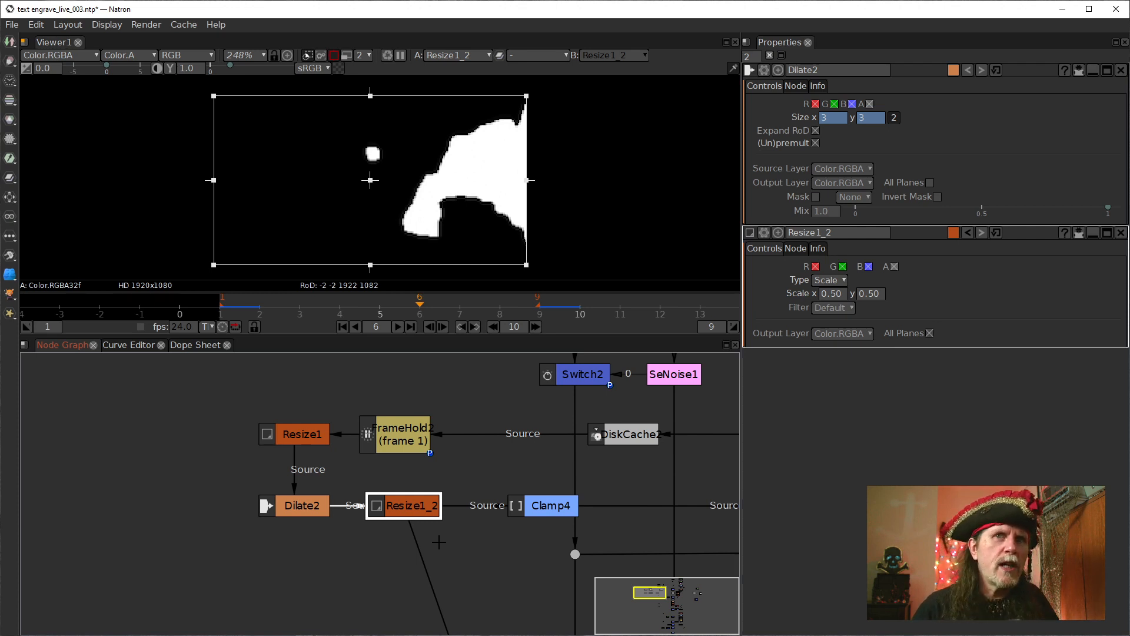
Go to frame 9 and remove the animation from Dilate2's size in all dimensions.
left_click(296, 431)
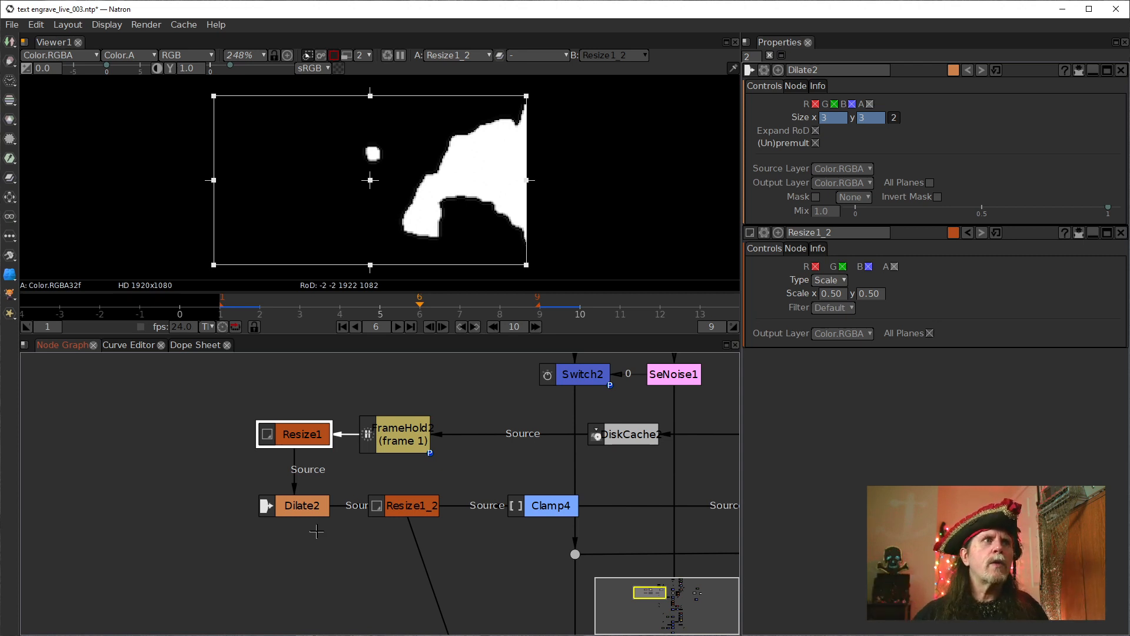
left_click(299, 508)
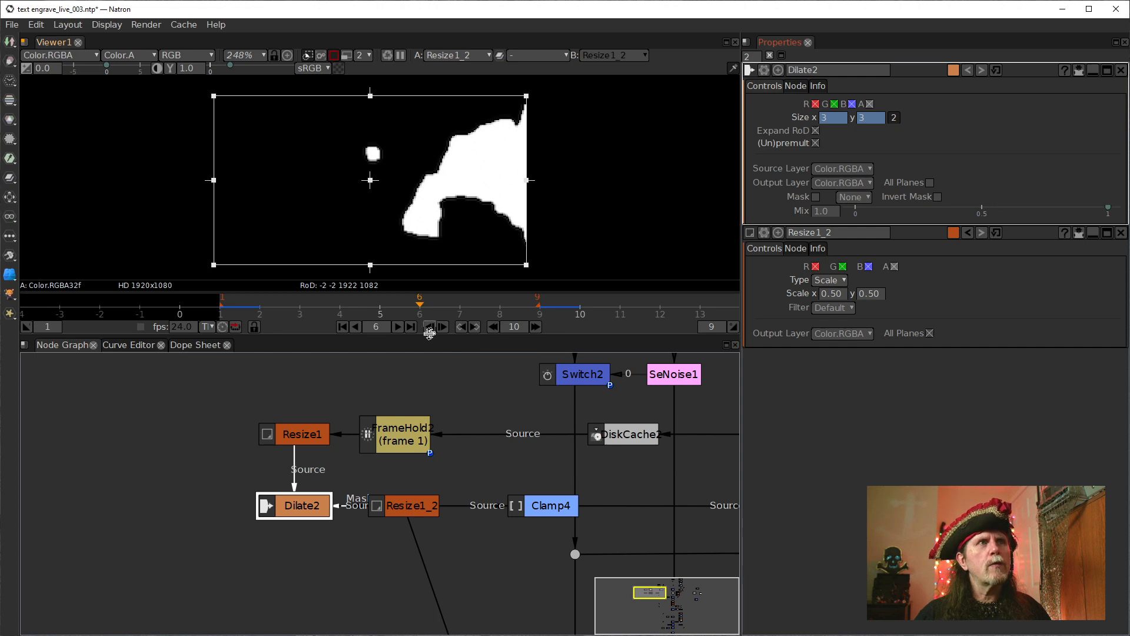
left_click(536, 302)
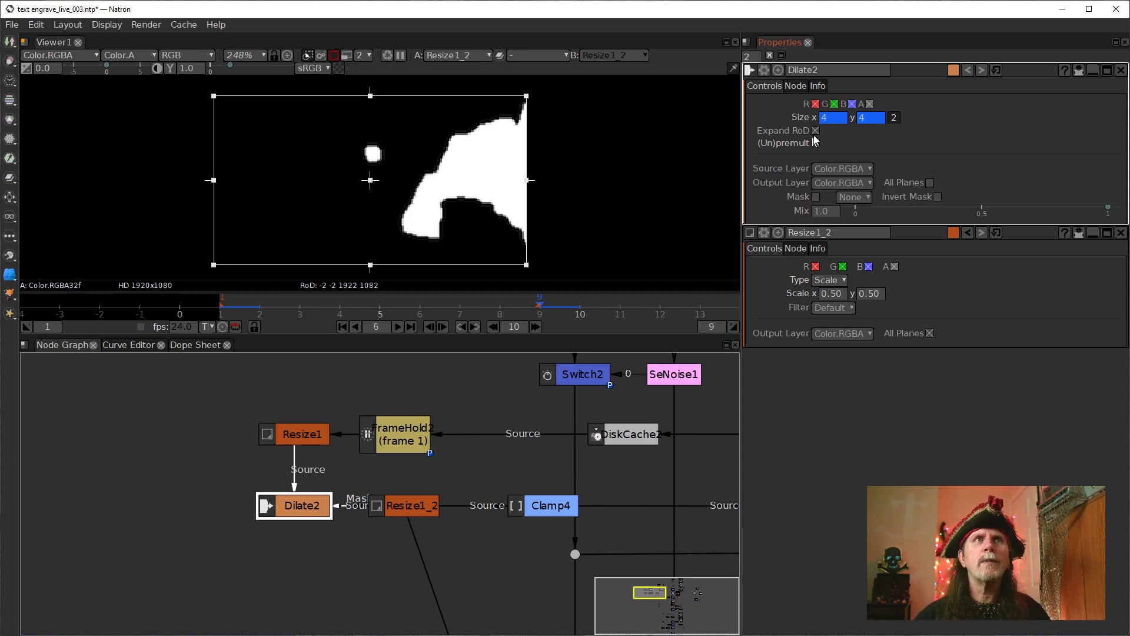
left_click(829, 118)
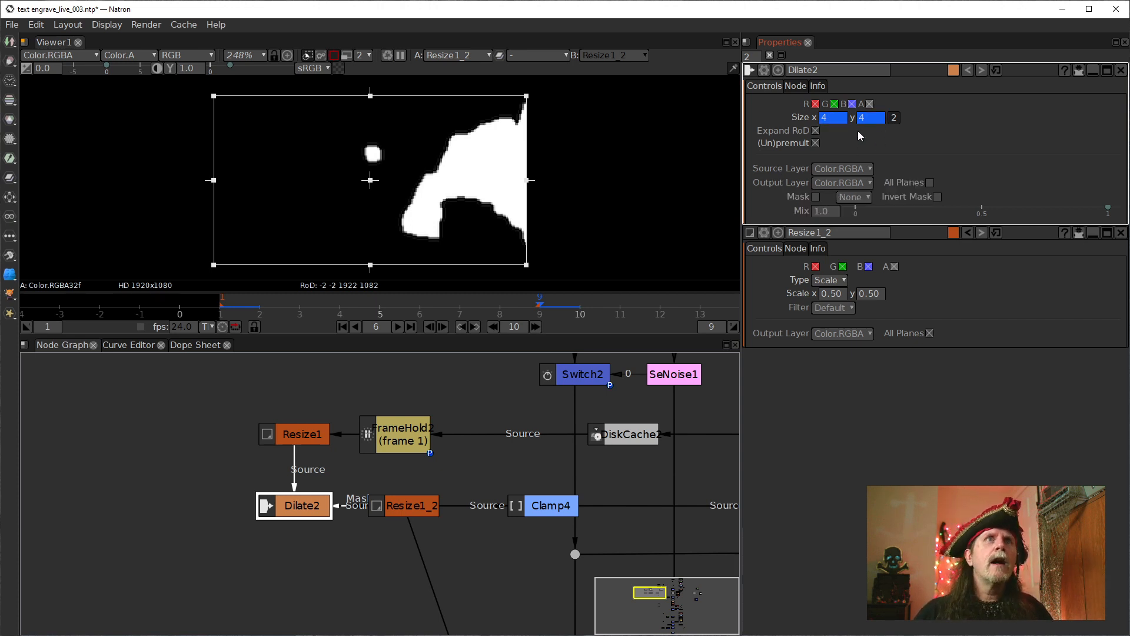
right_click(830, 121)
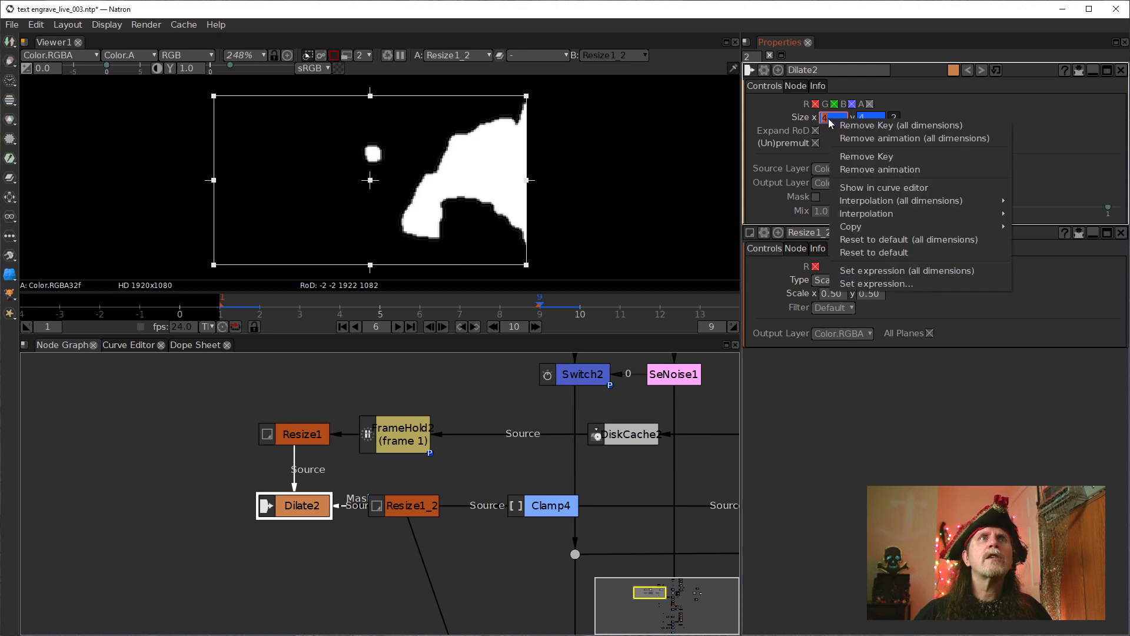
left_click(864, 141)
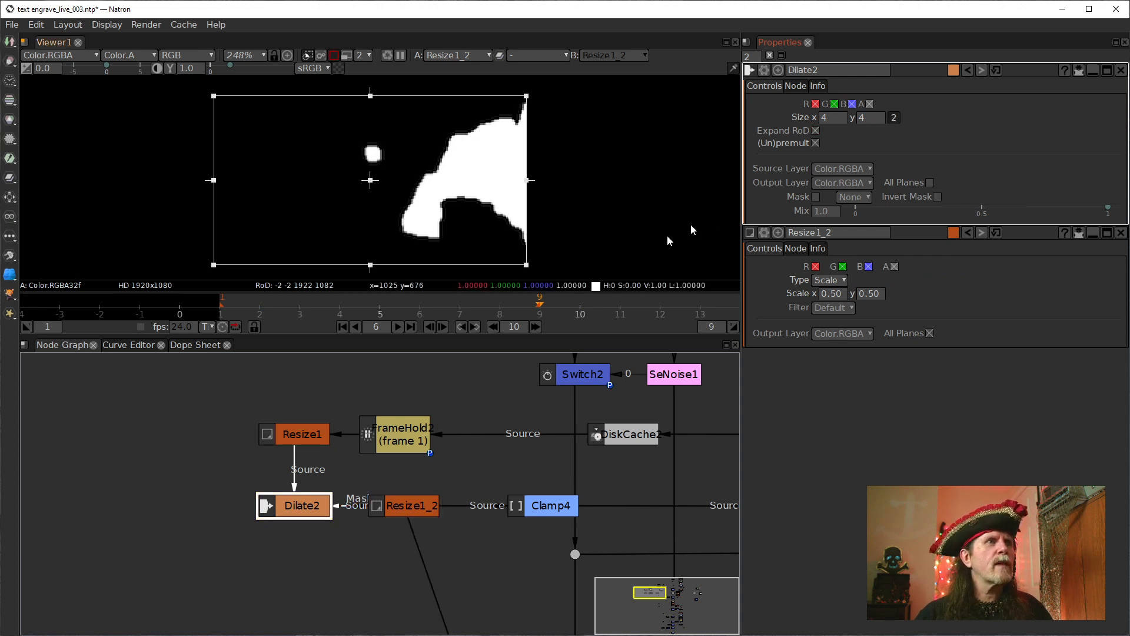
Set Dilate2's size to 8 in both x and y.
left_click(838, 120)
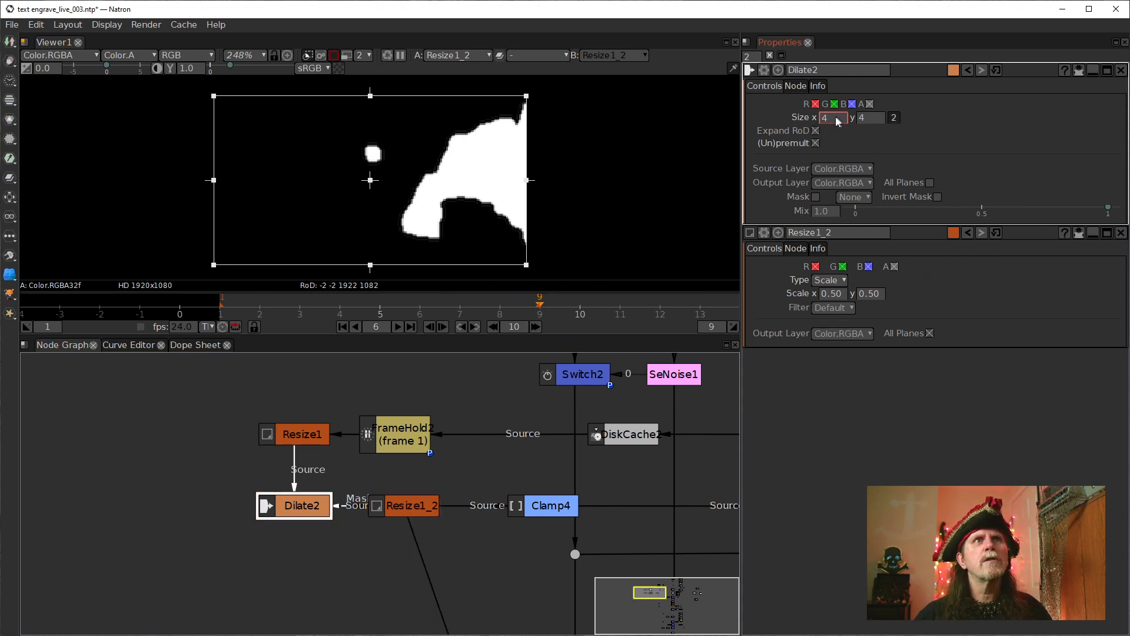
left_click_drag(836, 118, 811, 118)
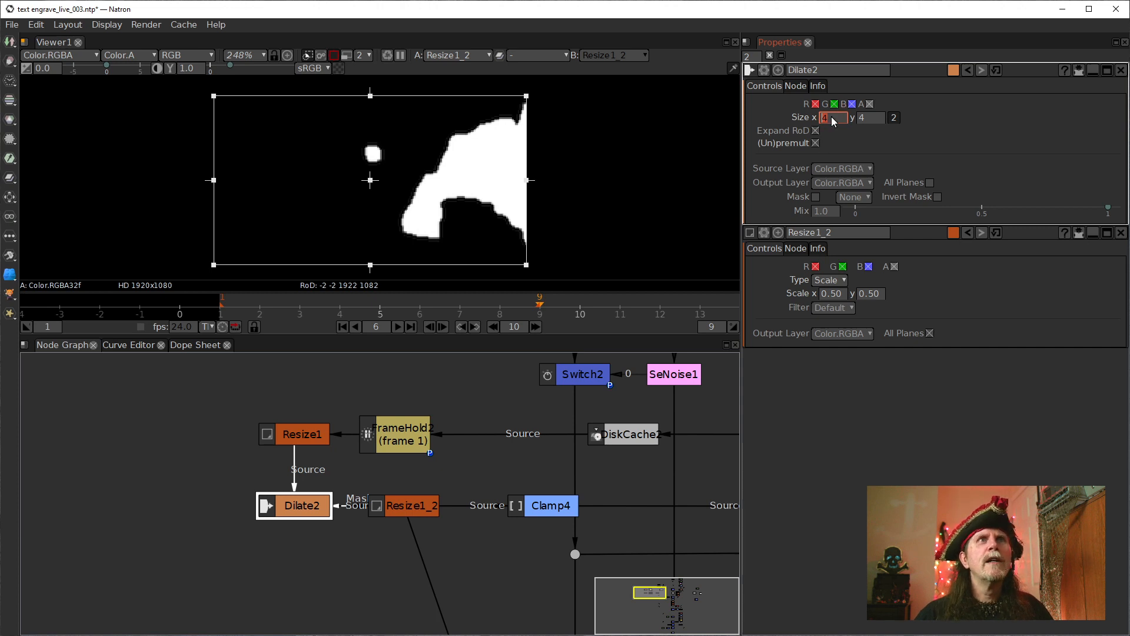
type("8")
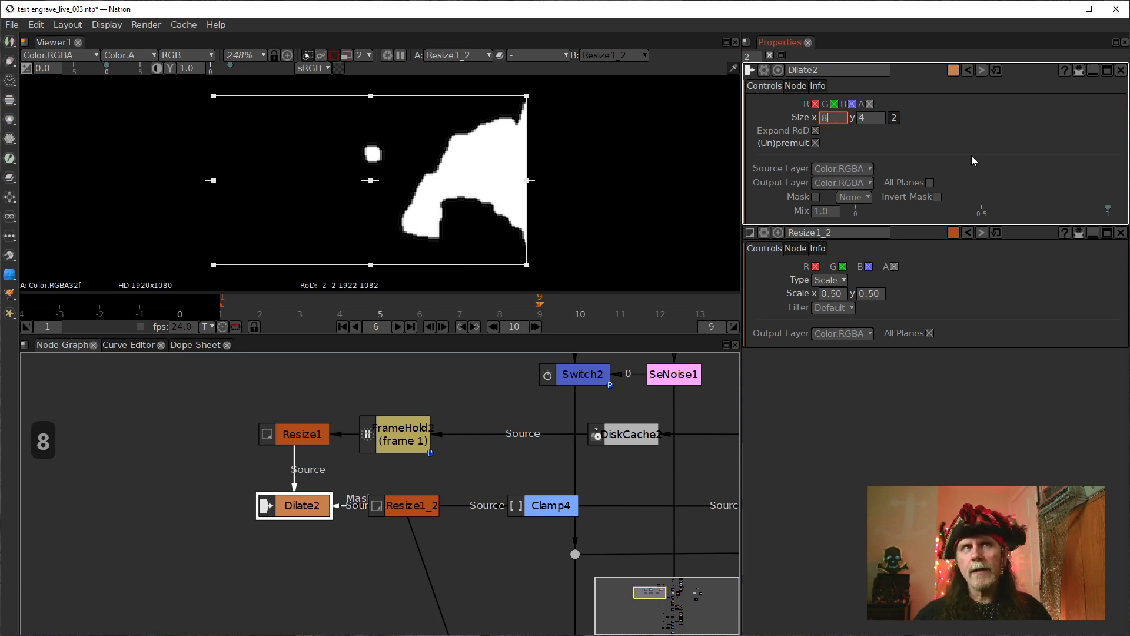
key("Return")
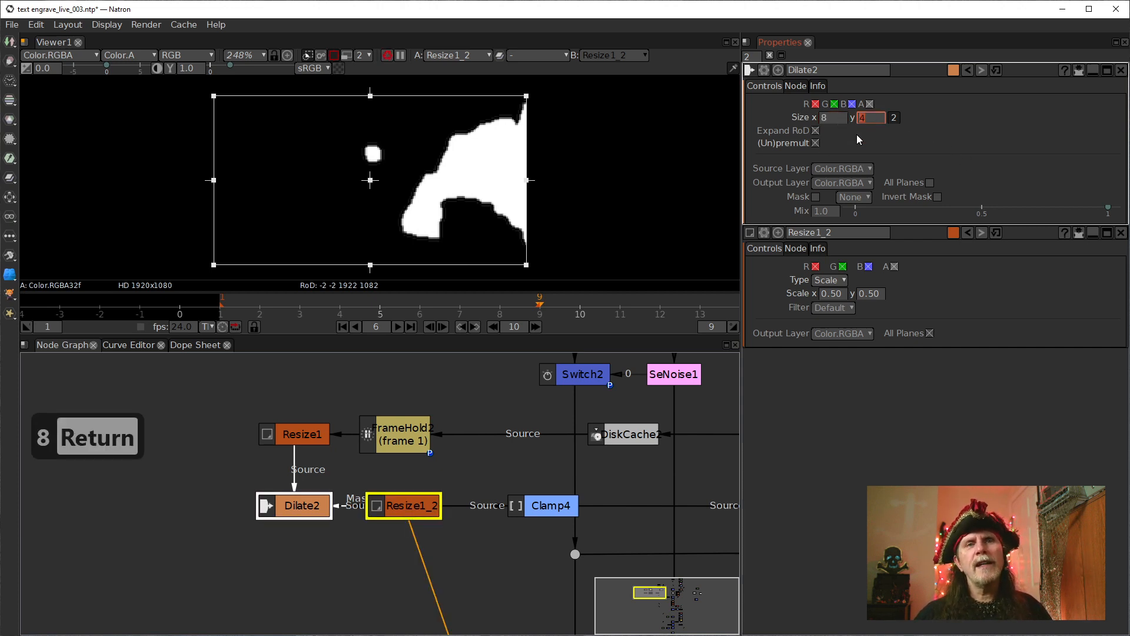
type("8")
key("Return")
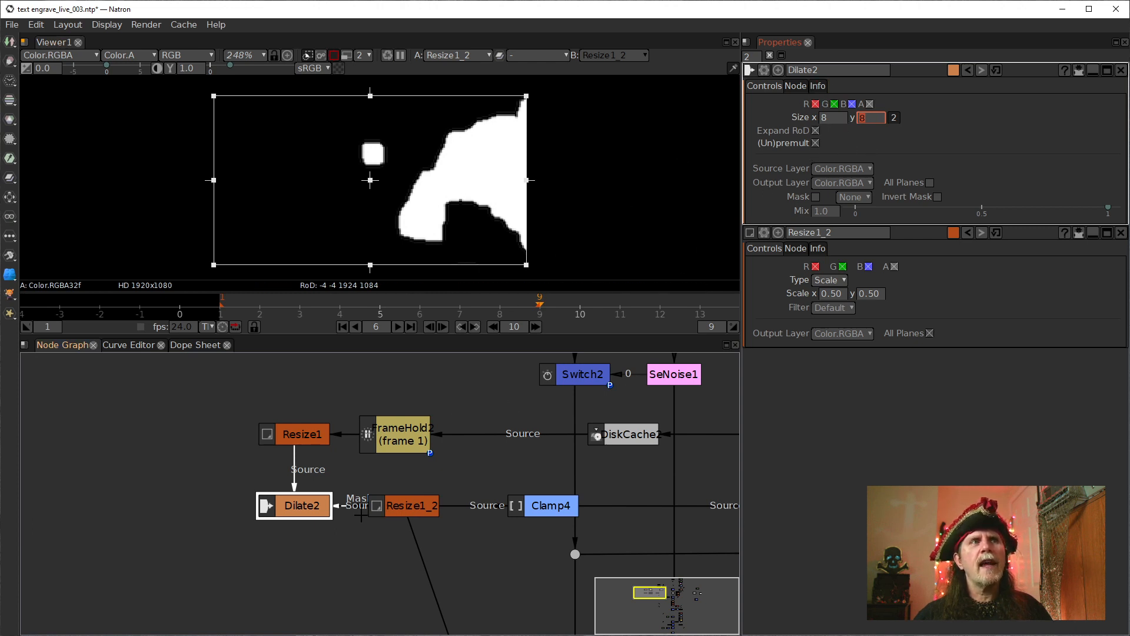
Rearrange the branch by shifting FrameHold2 and Resize1 to the right and placing Dilate2 level with Resize1.
left_click_drag(294, 510, 293, 484)
left_click(290, 424)
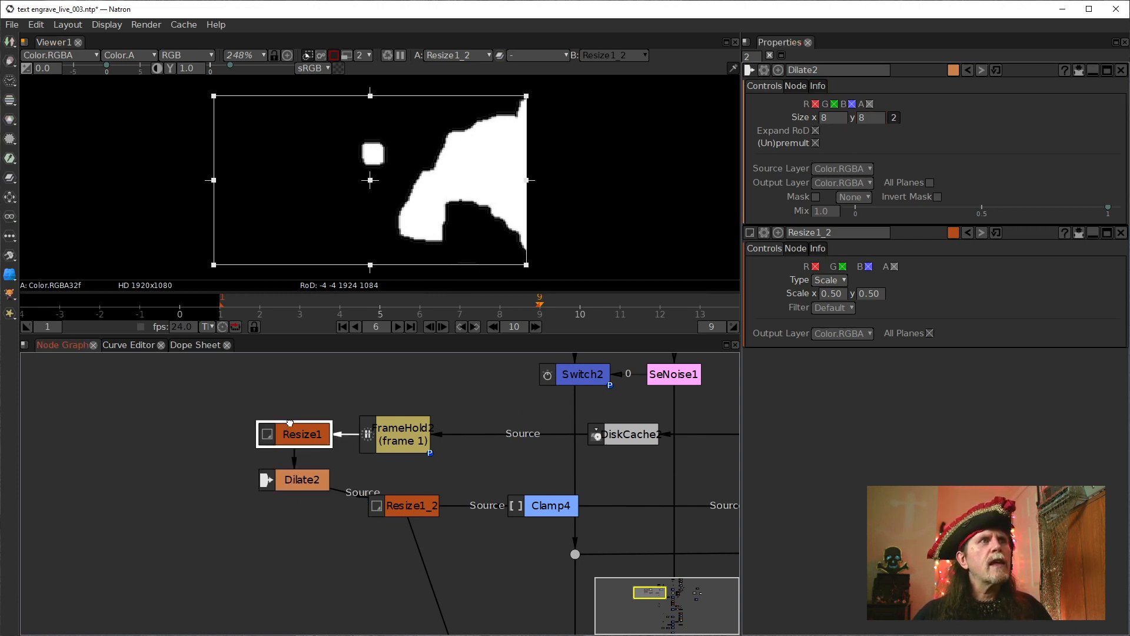
left_click_drag(289, 424, 289, 419)
mouse_move(298, 480)
left_mouse_down()
mouse_move(297, 468)
mouse_move(302, 477)
left_mouse_up()
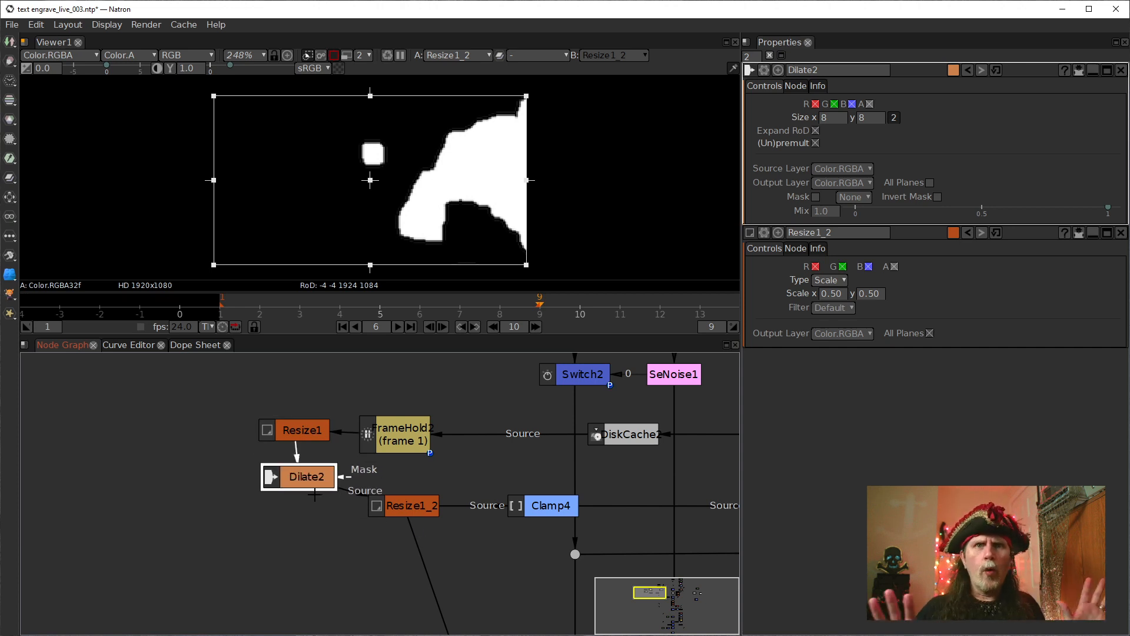
mouse_move(297, 478)
left_mouse_down()
mouse_move(284, 470)
mouse_move(294, 467)
left_mouse_up()
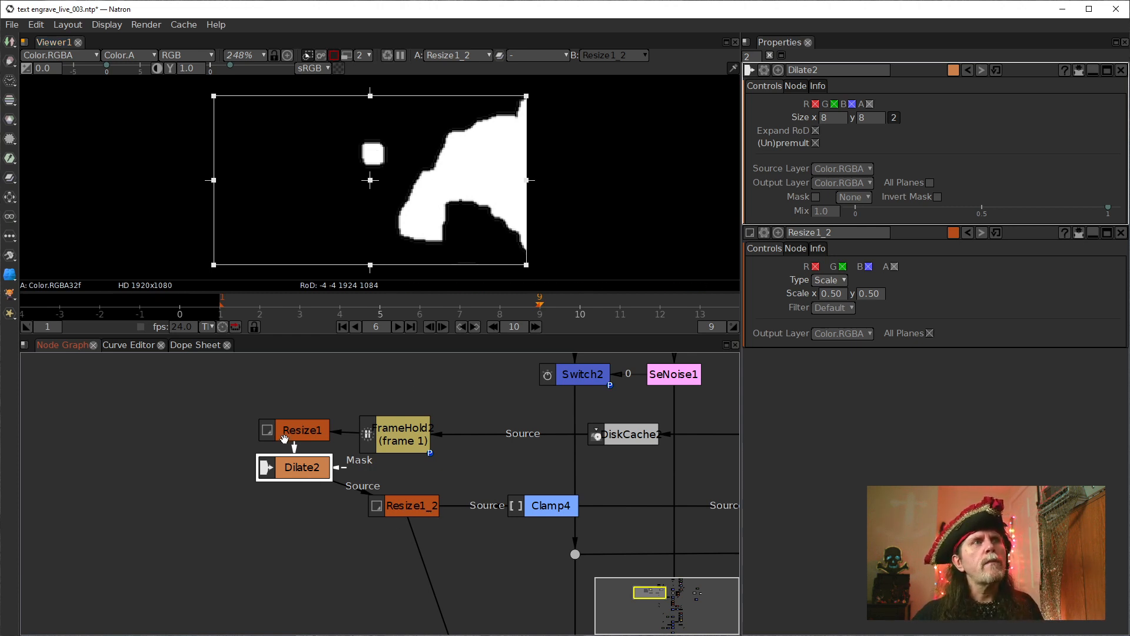
left_click_drag(389, 437, 478, 436)
left_click_drag(296, 430, 405, 432)
left_click_drag(403, 505, 406, 511)
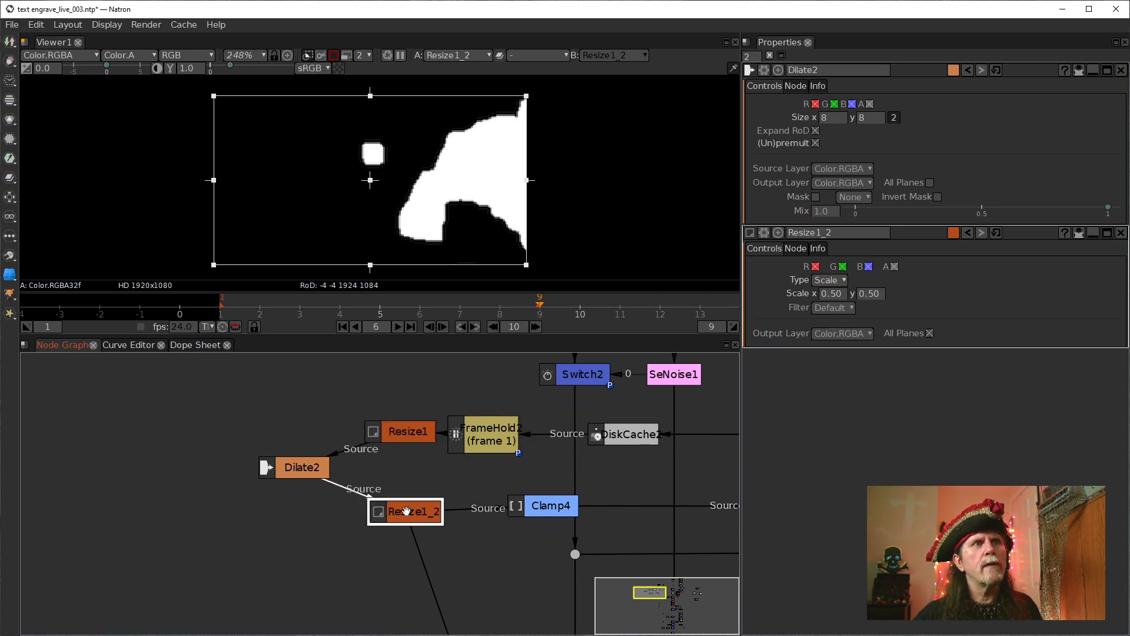
left_click_drag(289, 469, 281, 442)
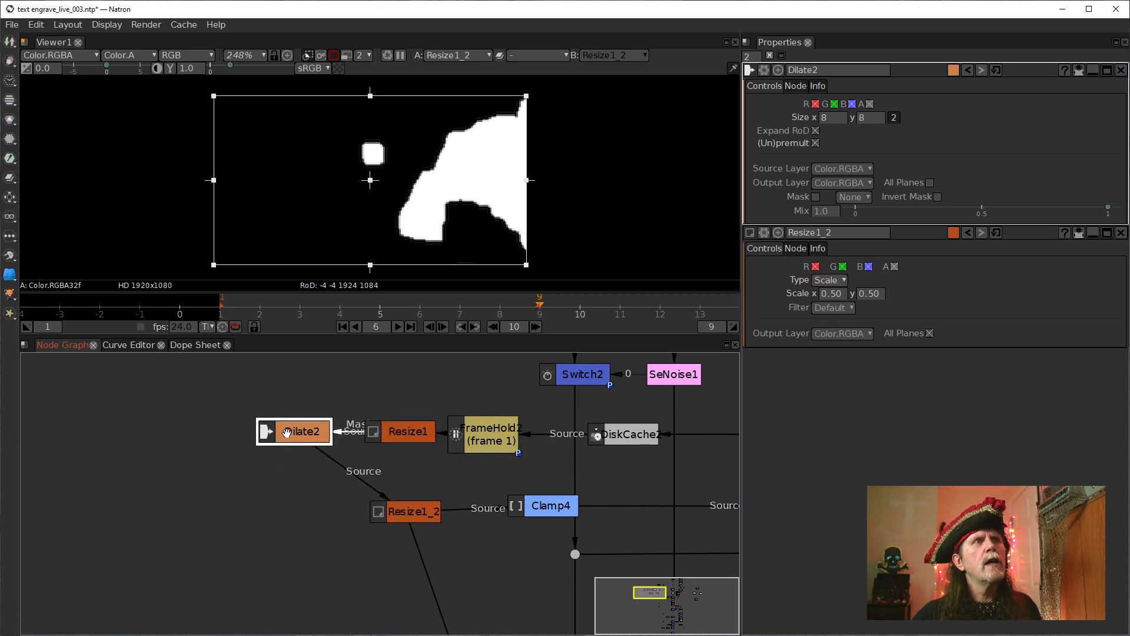
Insert an Erode node between Dilate2 and Resize1_2, placing it below Dilate2 and level with Resize1_2.
key("Tab")
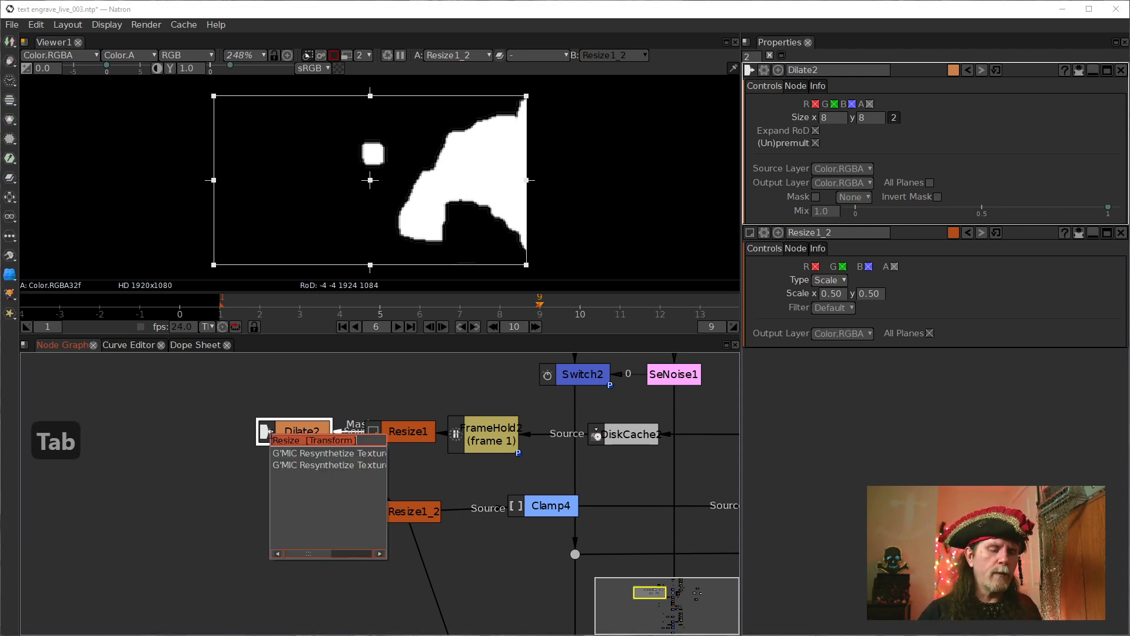
type("ero")
key("Down")
key("Down")
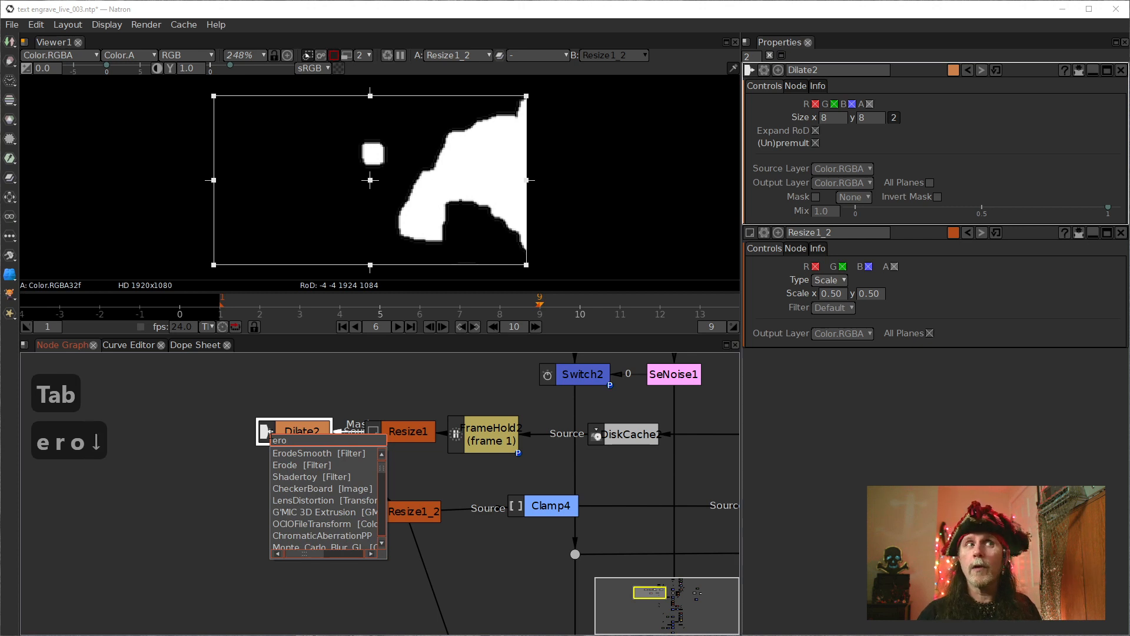
key("Return")
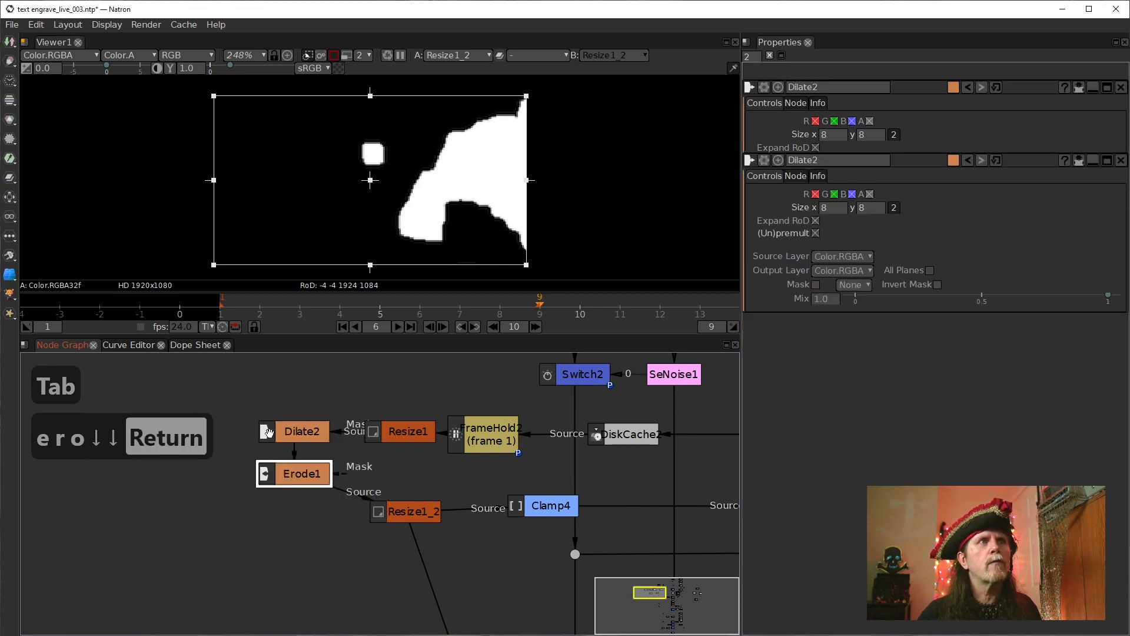
left_click(301, 488)
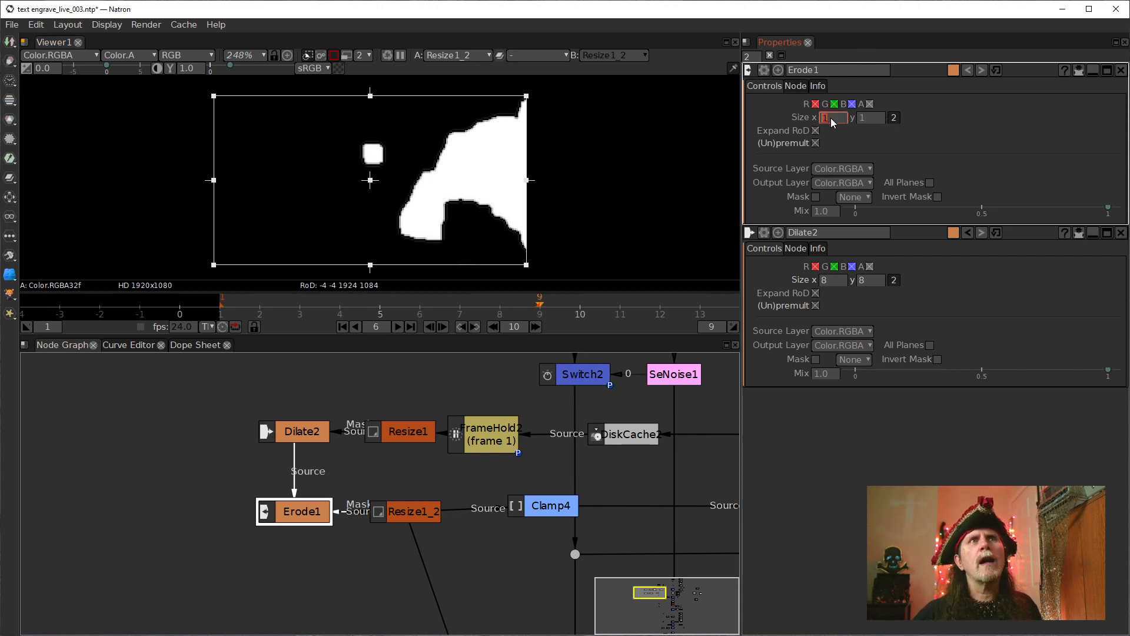
Set Erode1's size to a uniform 8 and add a keyframe for it at frame 9.
left_click(893, 117)
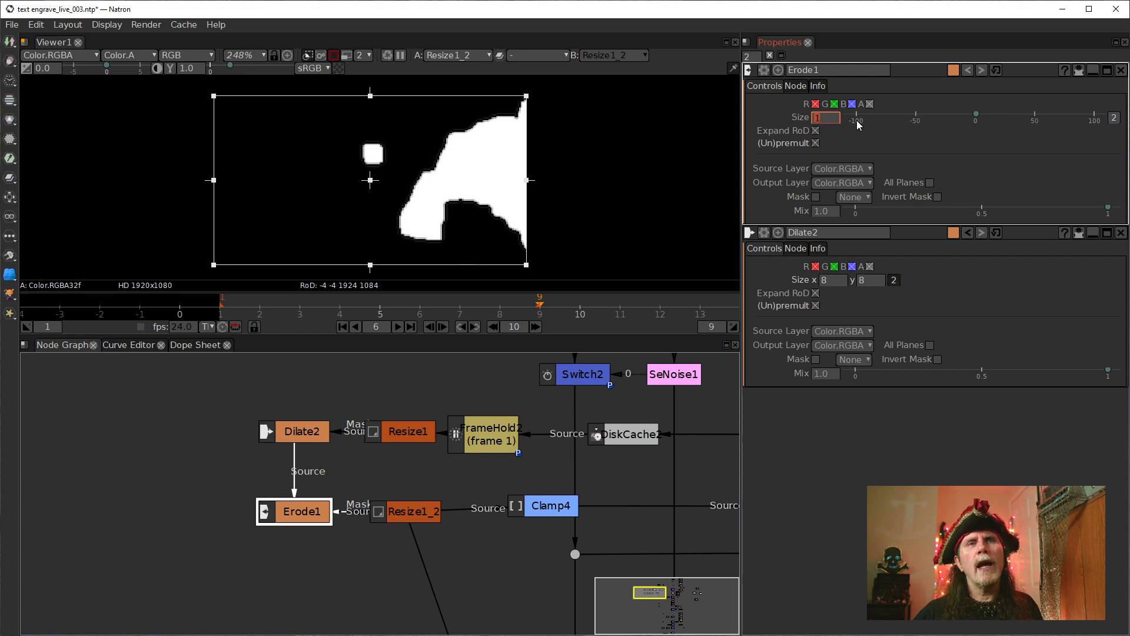
type("8")
key("Return")
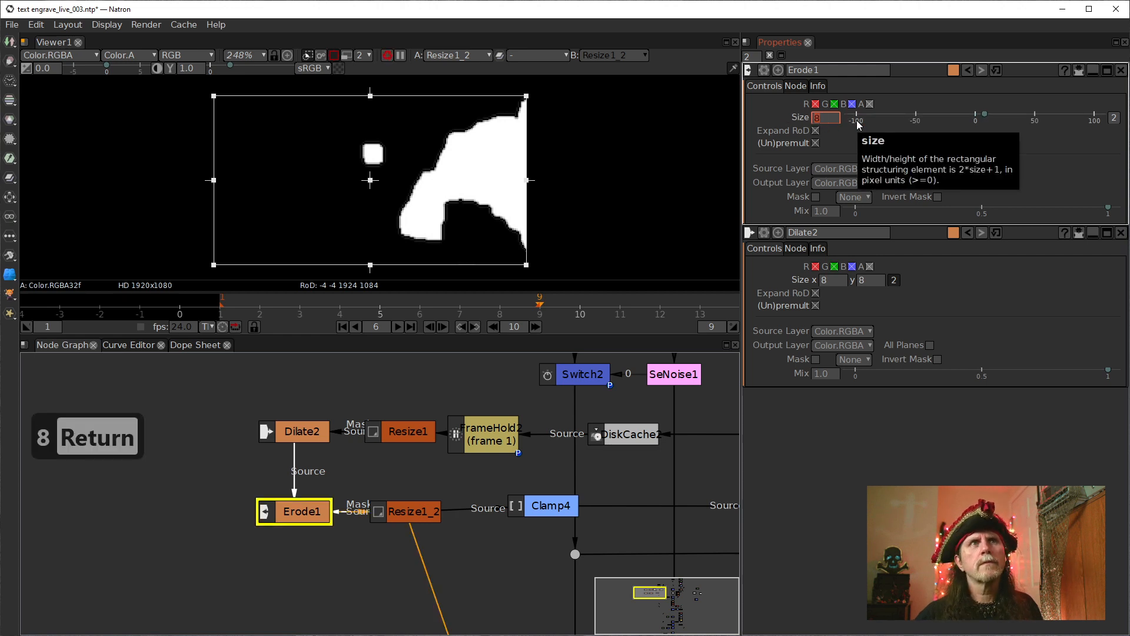
right_click(821, 120)
left_click(877, 123)
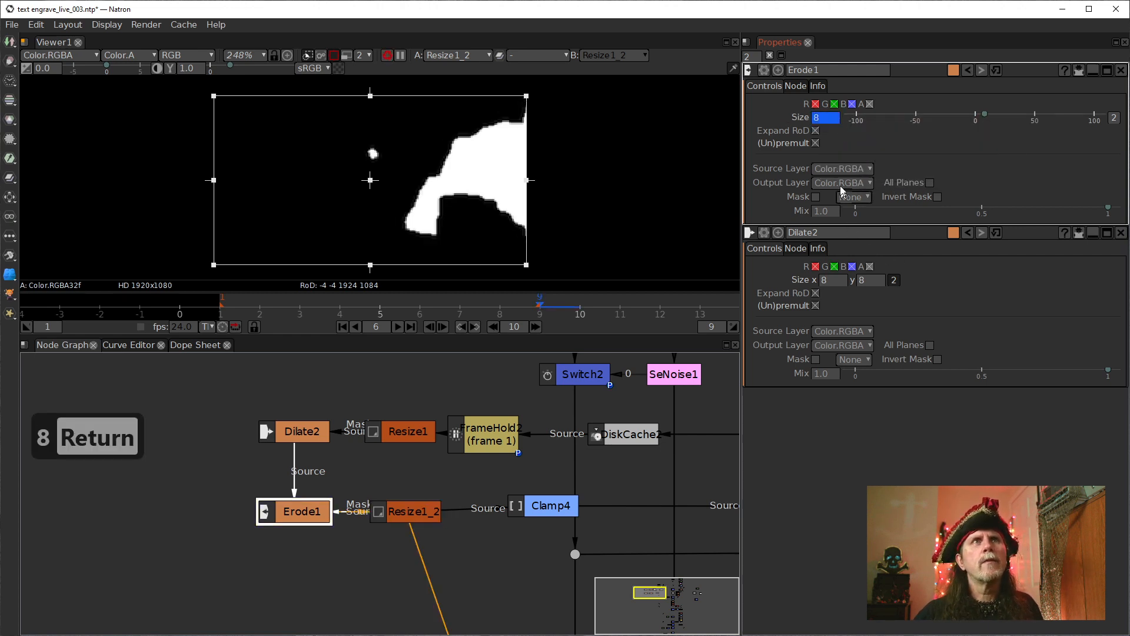
Change Erode1's size keyframe at frame 9 to 0.
left_click(408, 511)
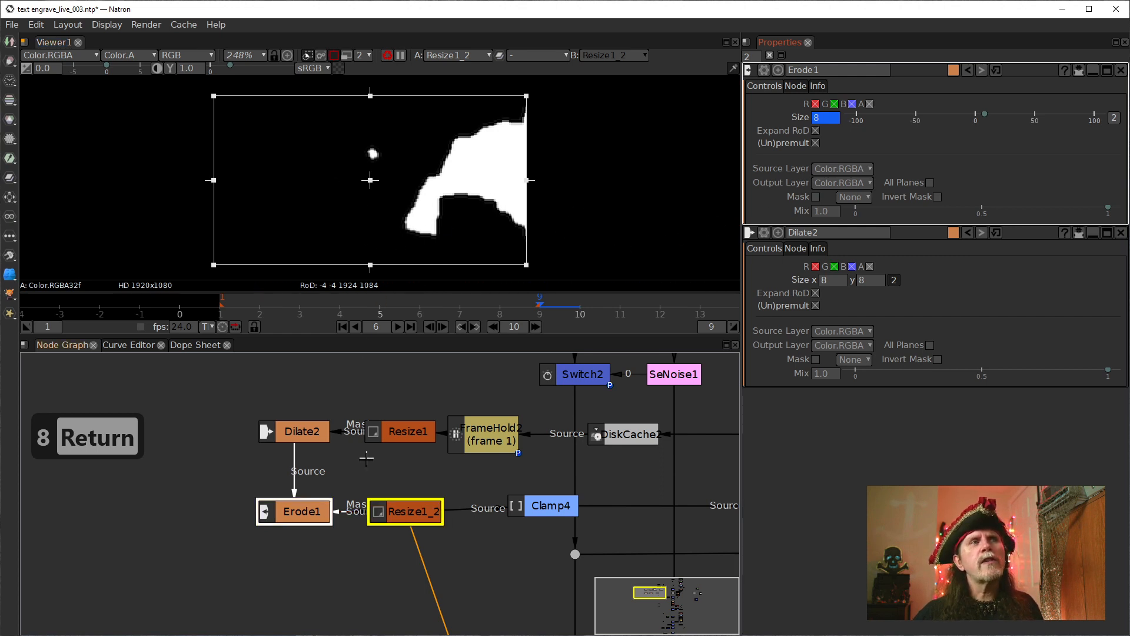
left_click(420, 492)
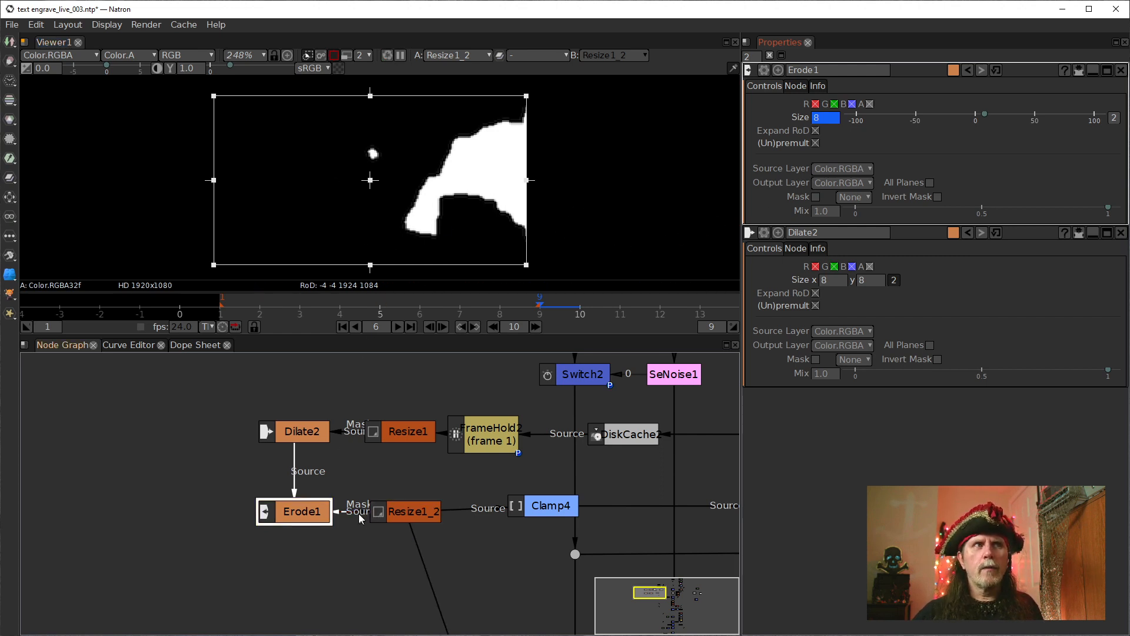
left_click_drag(351, 518, 399, 428)
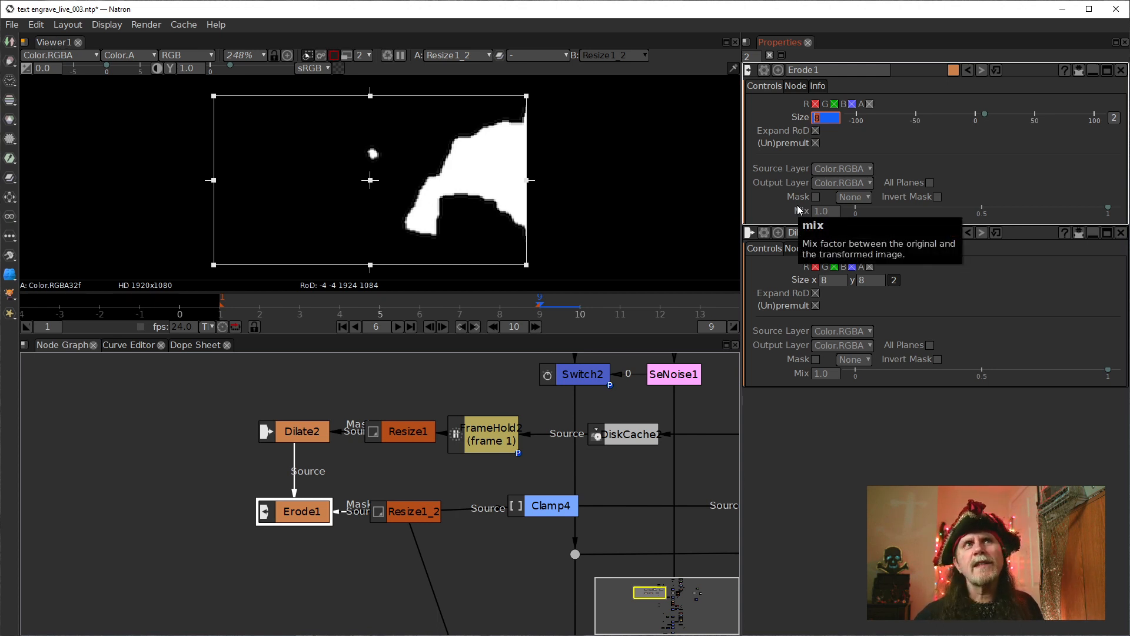
type("0")
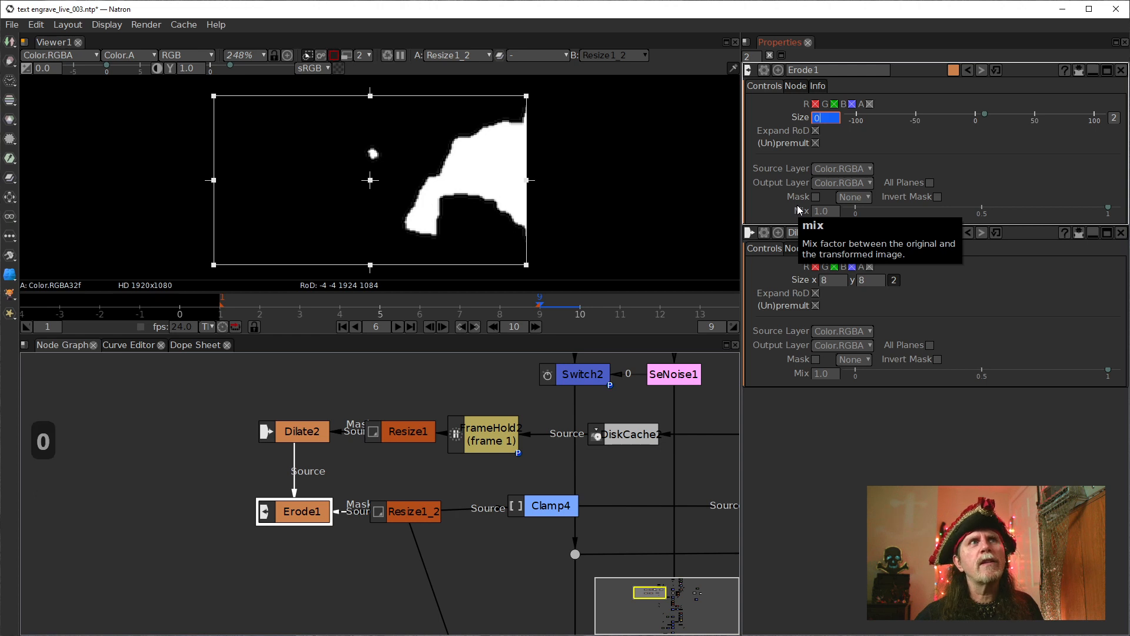
left_click(390, 475)
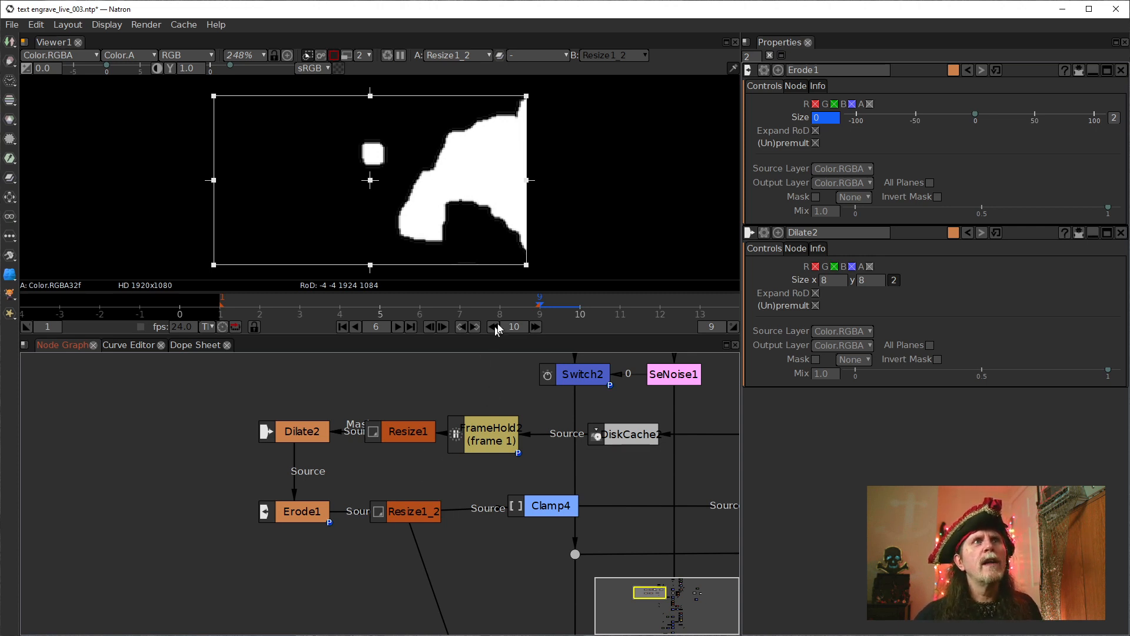
Go to frame 1 and key Erode1's size at 8 in both x and y.
left_click(344, 329)
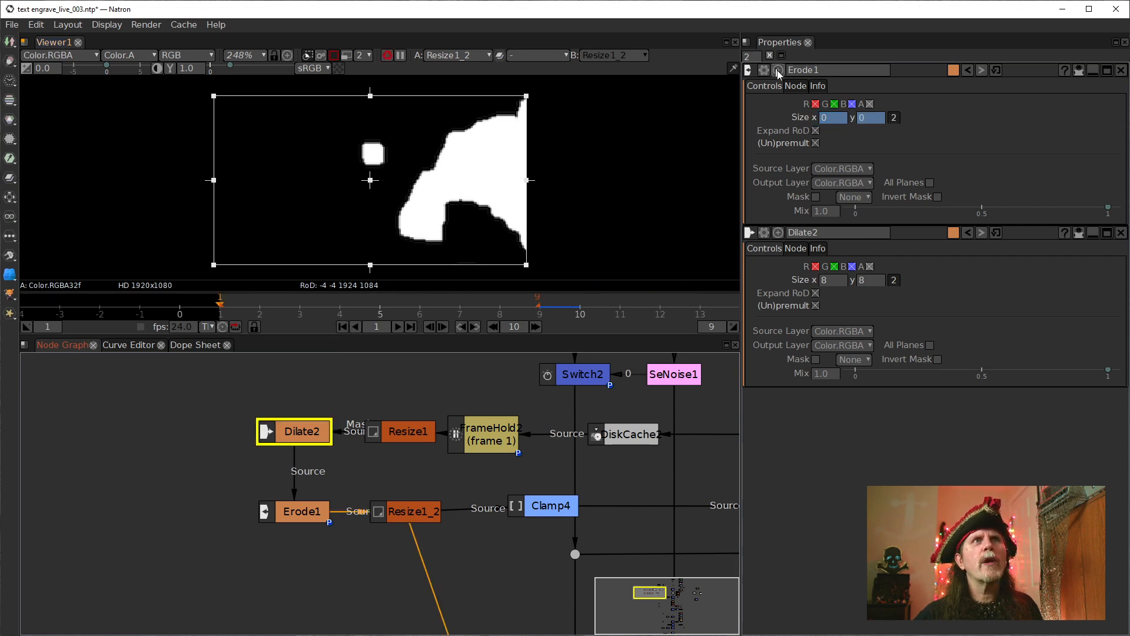
left_click(408, 511)
left_click_drag(837, 120, 807, 118)
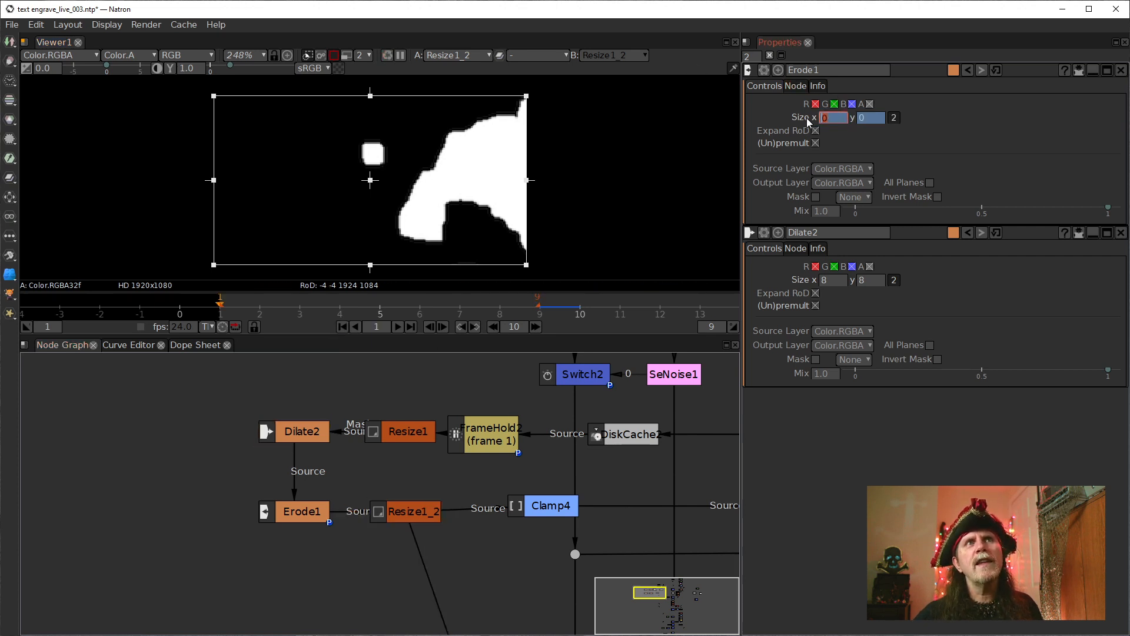
type("8")
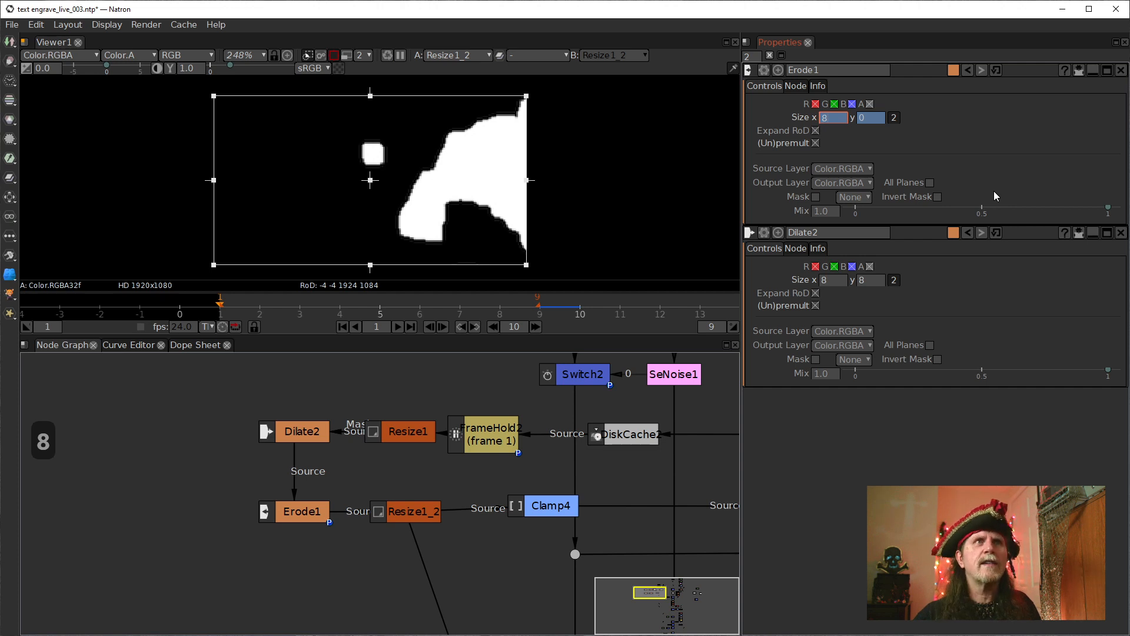
key("Tab")
type("8")
key("Return")
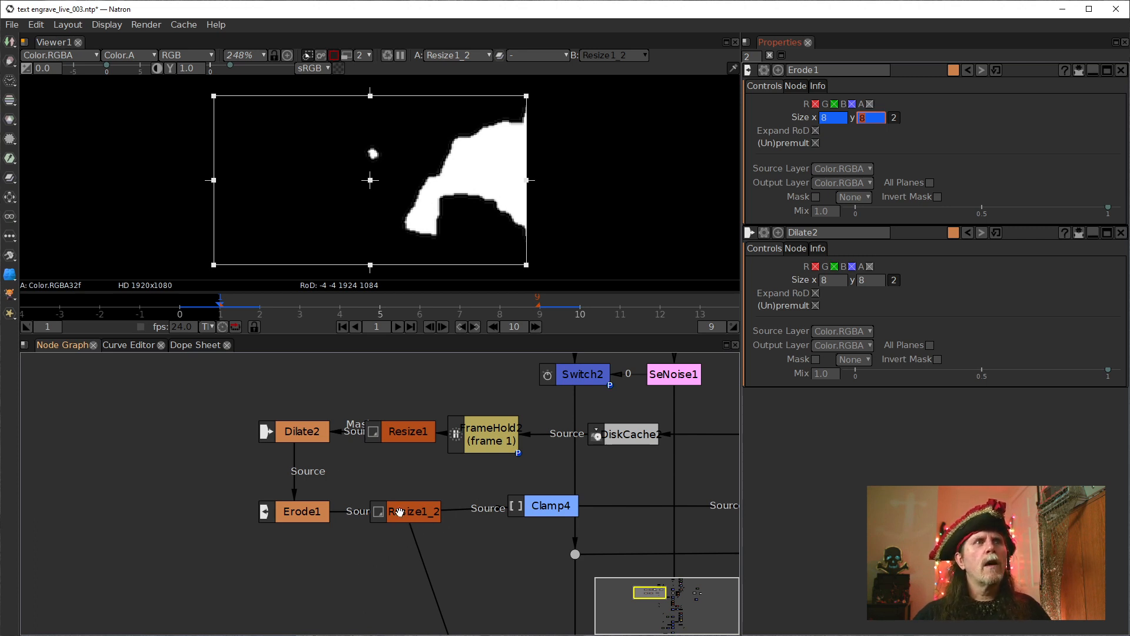
Line up Resize1_2 and Erode1 in one row level with Clamp4.
mouse_move(399, 511)
left_mouse_down()
mouse_move(396, 489)
mouse_move(395, 504)
left_mouse_up()
left_click(300, 512)
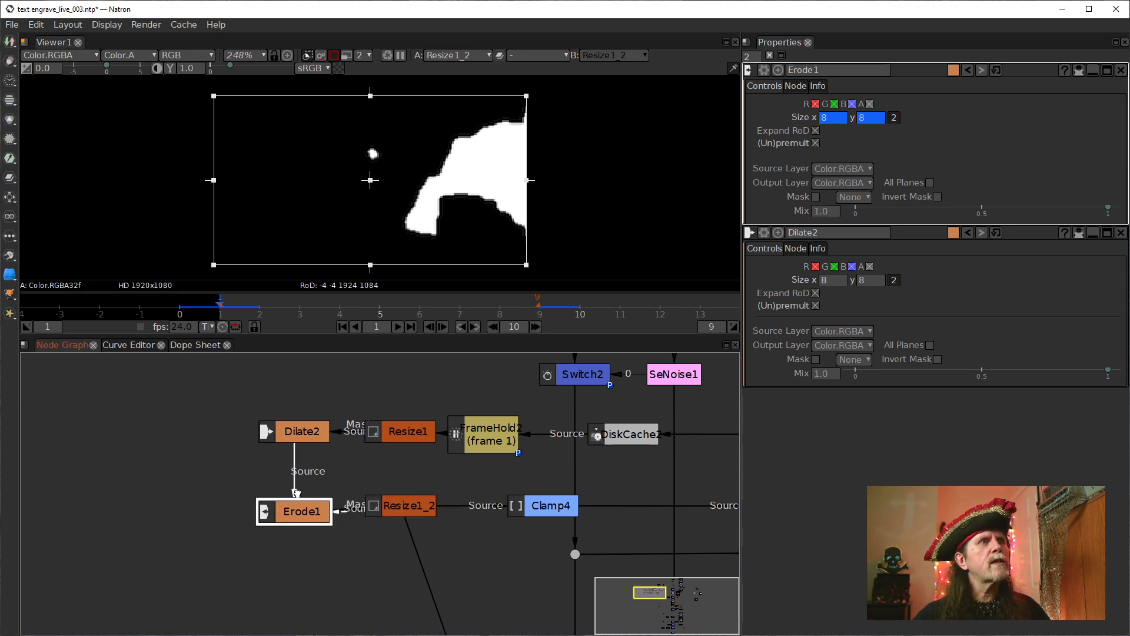
left_click_drag(296, 494, 315, 465)
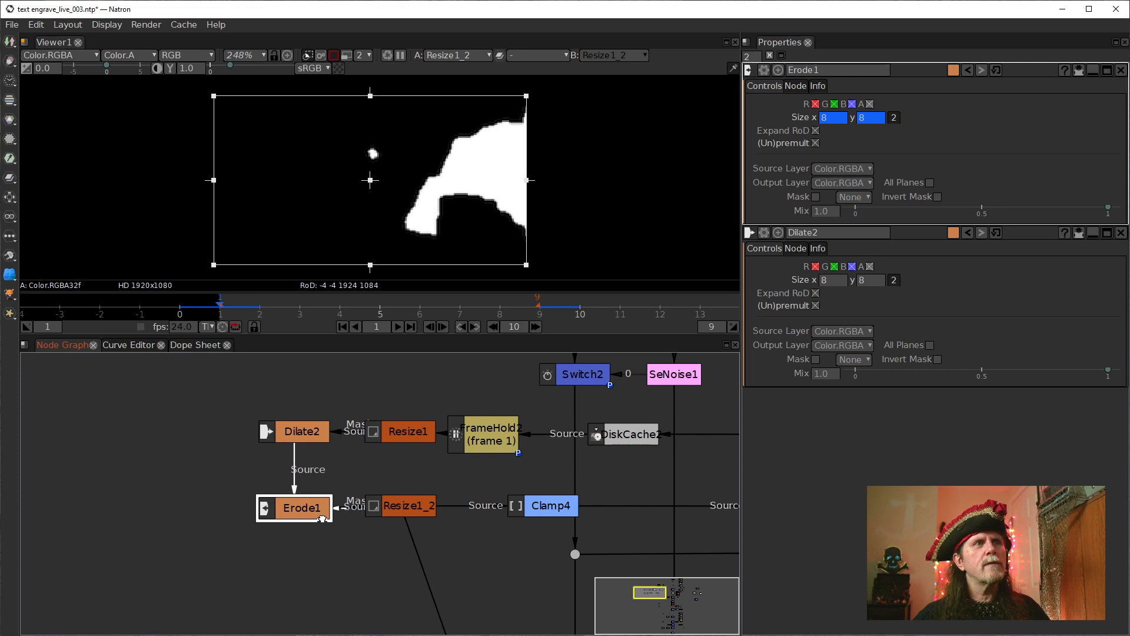
left_click_drag(322, 519, 327, 514)
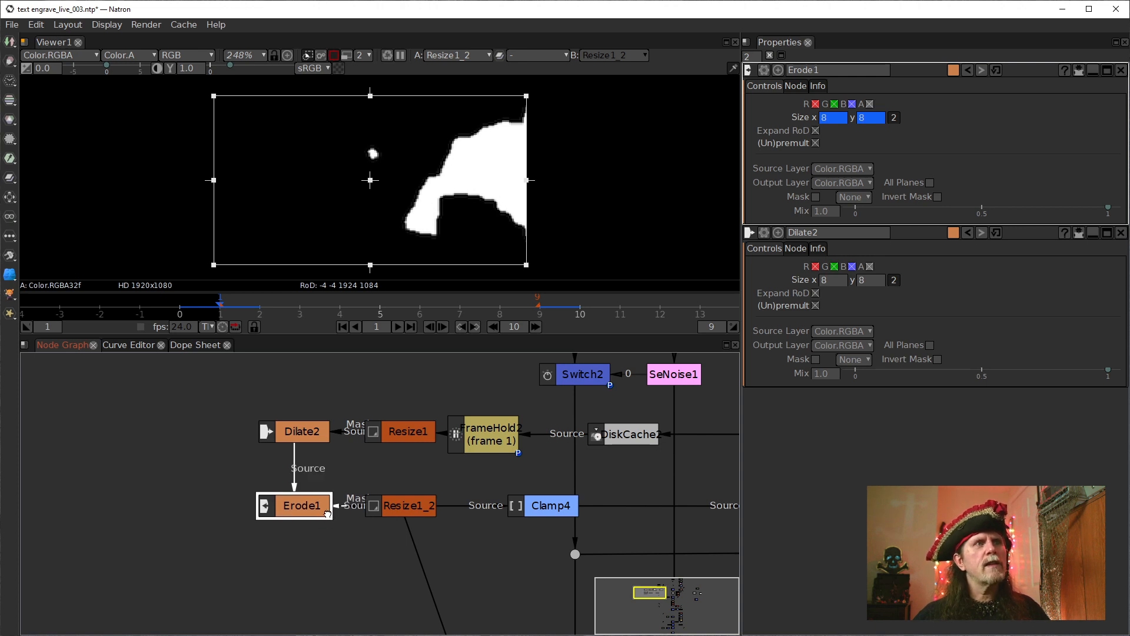
left_click_drag(619, 513, 540, 524)
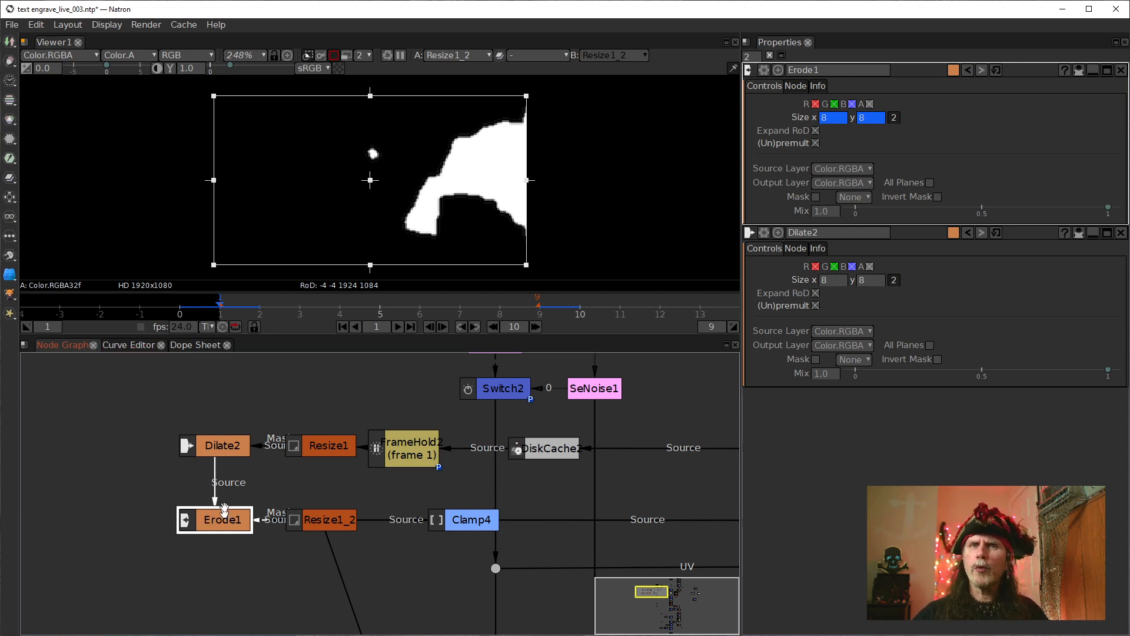
Give all keyframes of Erode1's size x and y curves linear interpolation and return to the node graph.
left_click(131, 345)
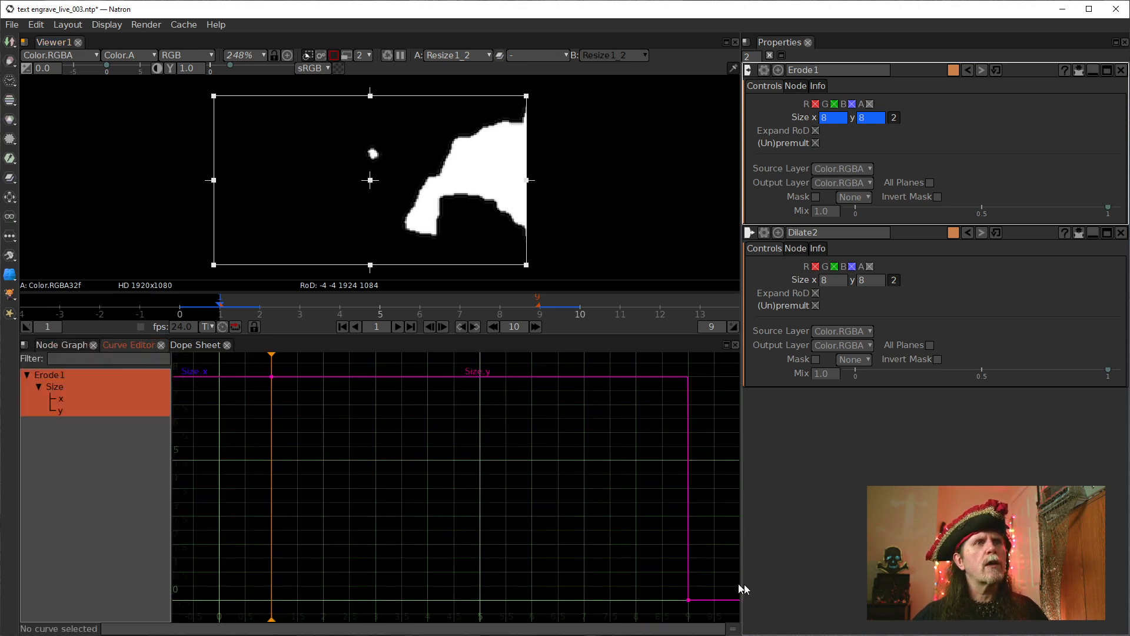
left_click_drag(721, 610, 209, 354)
right_click(445, 434)
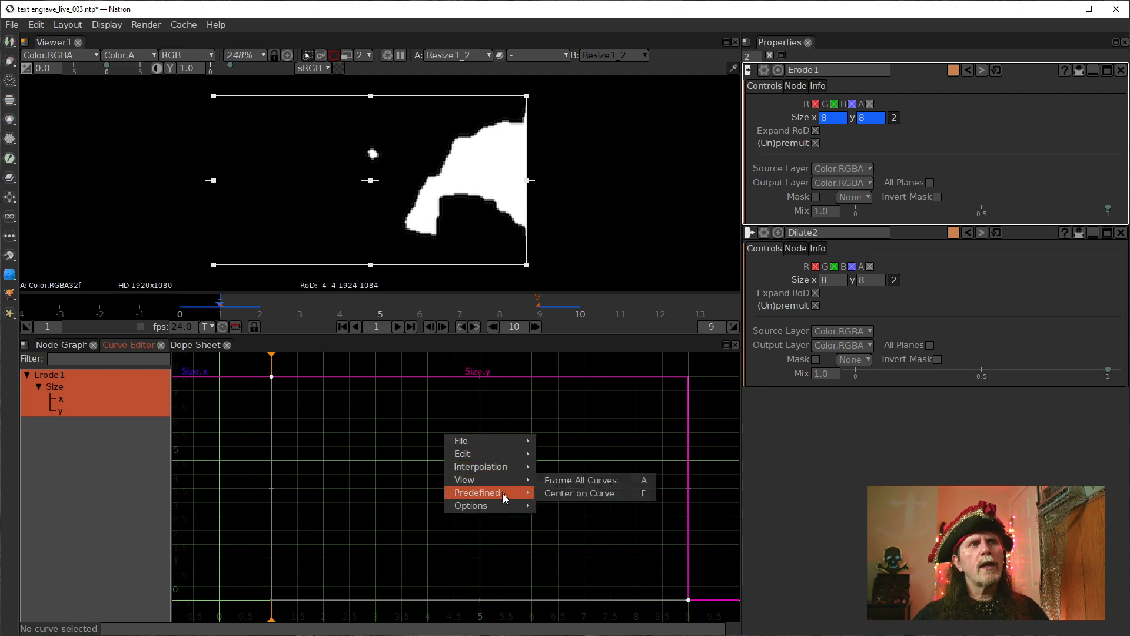
mouse_move(507, 469)
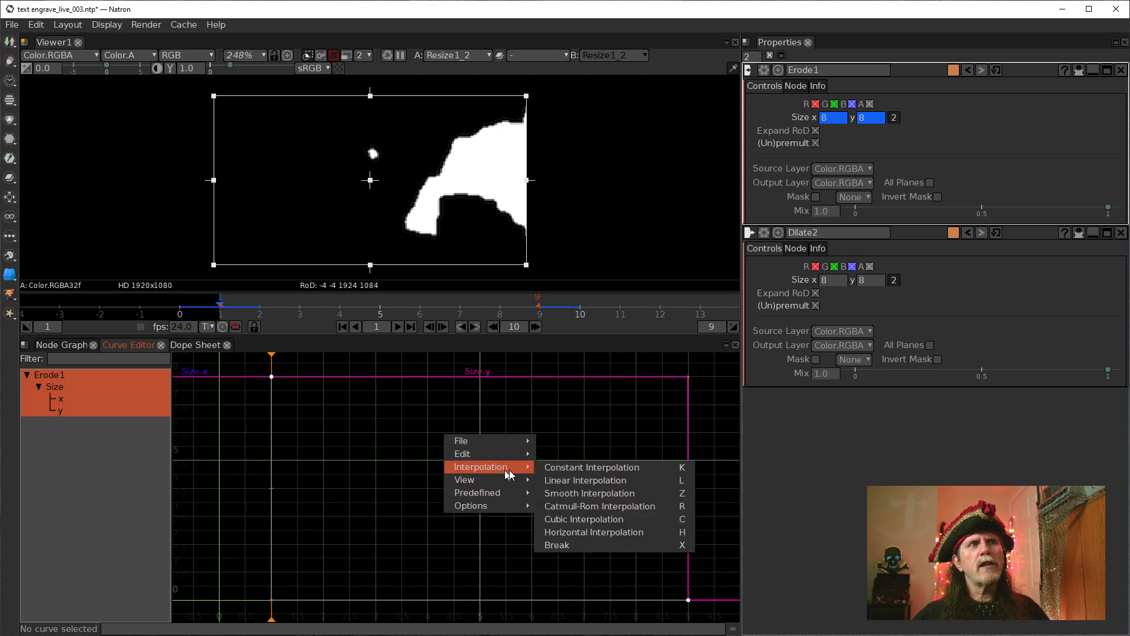
left_click(600, 481)
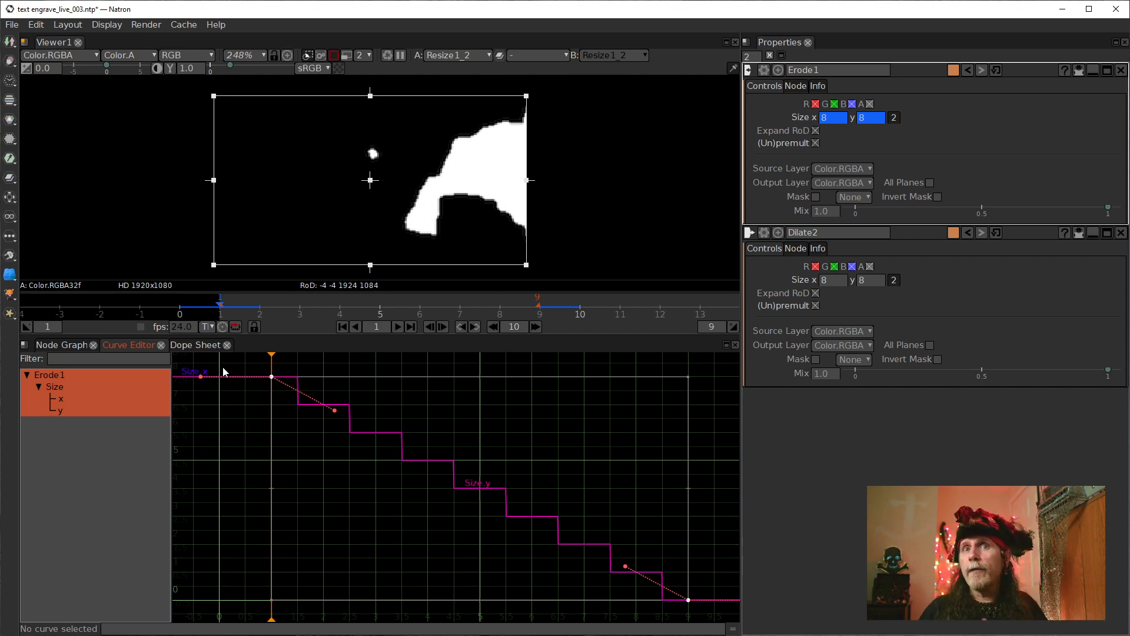
left_click(61, 345)
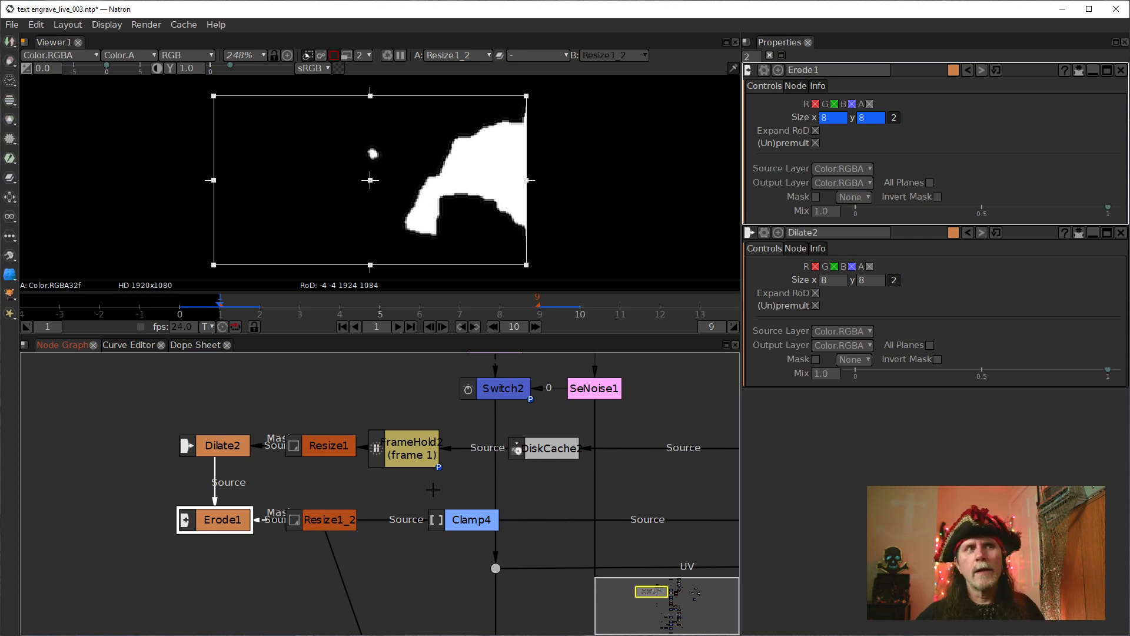
Nudge Resize1_2 slightly toward Clamp4 and play the upscaled erode animation.
left_click_drag(327, 522, 338, 522)
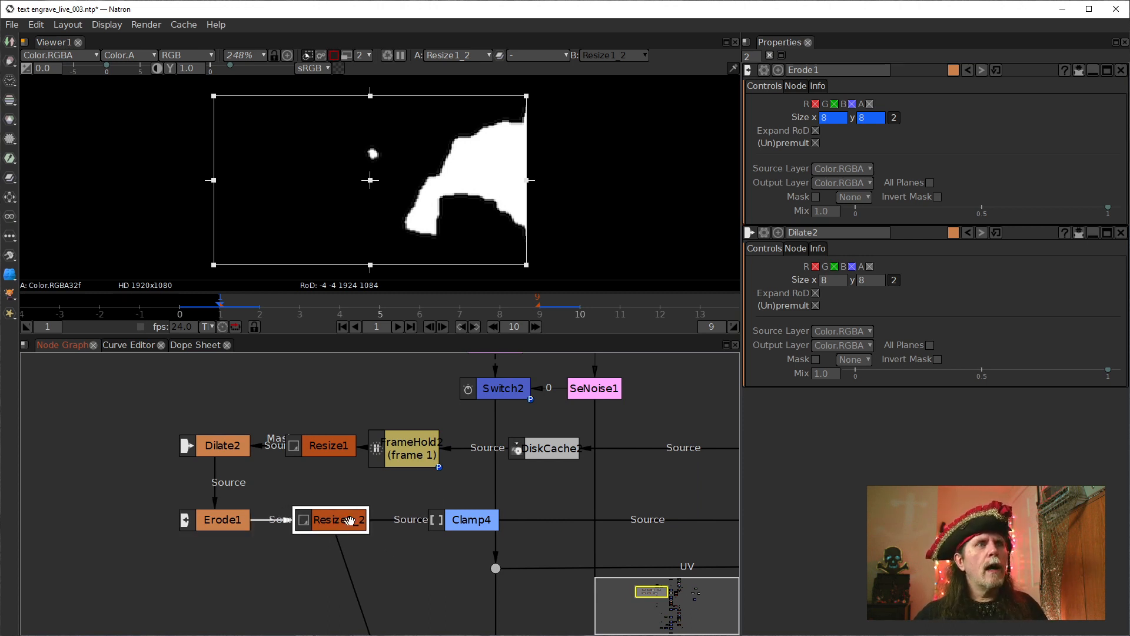
left_click(397, 326)
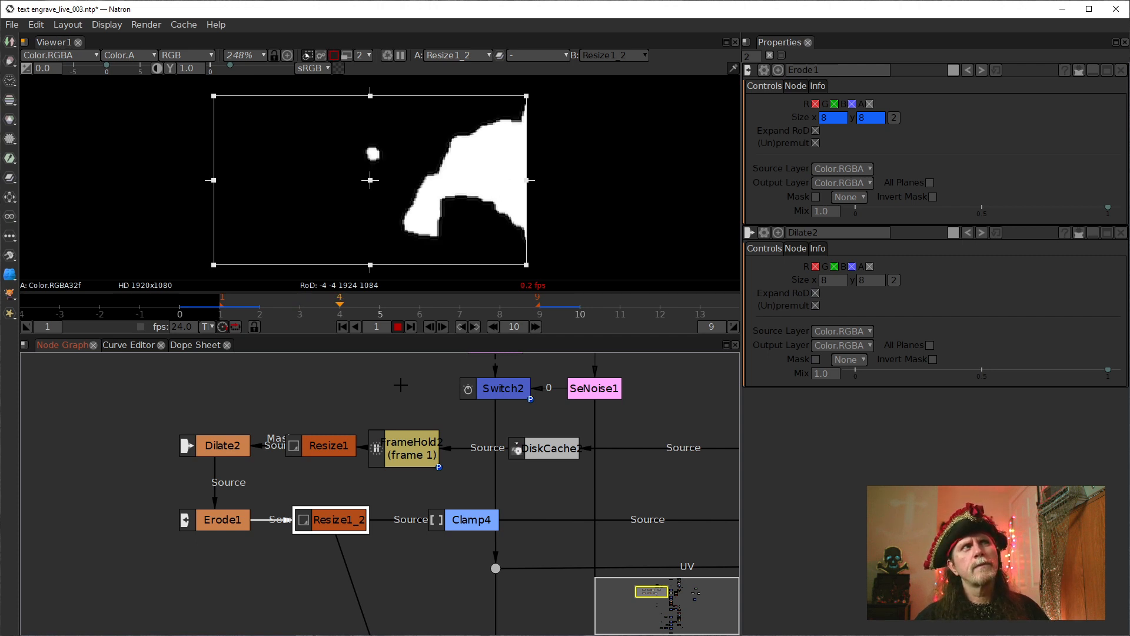
left_click(398, 328)
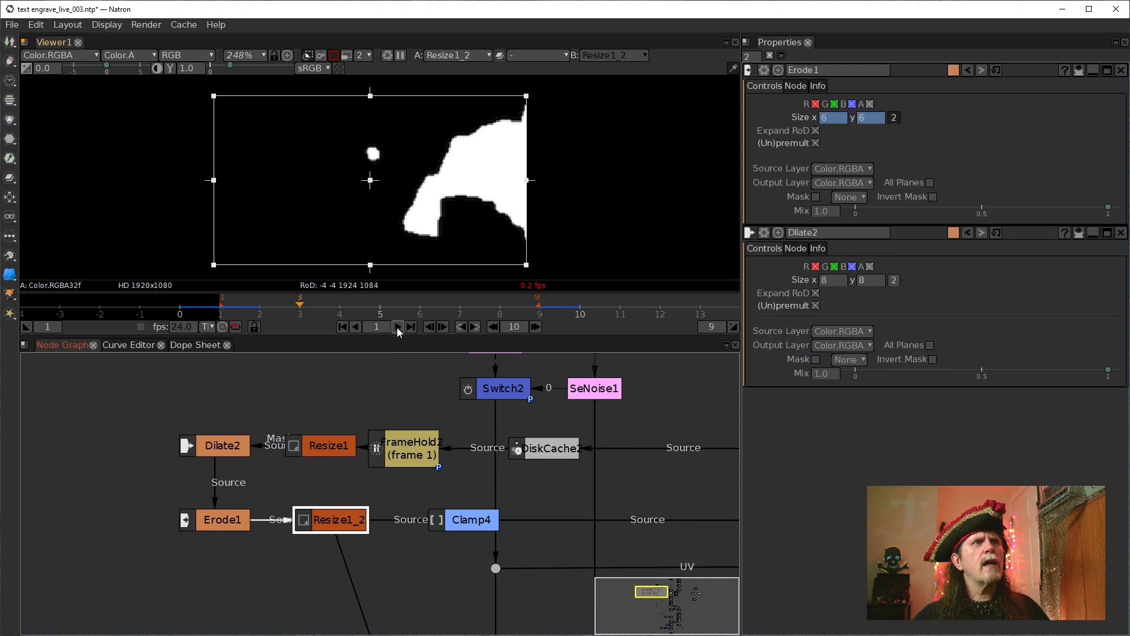
Save the project as the new version text engrave_live_004.ntp.
left_click(12, 25)
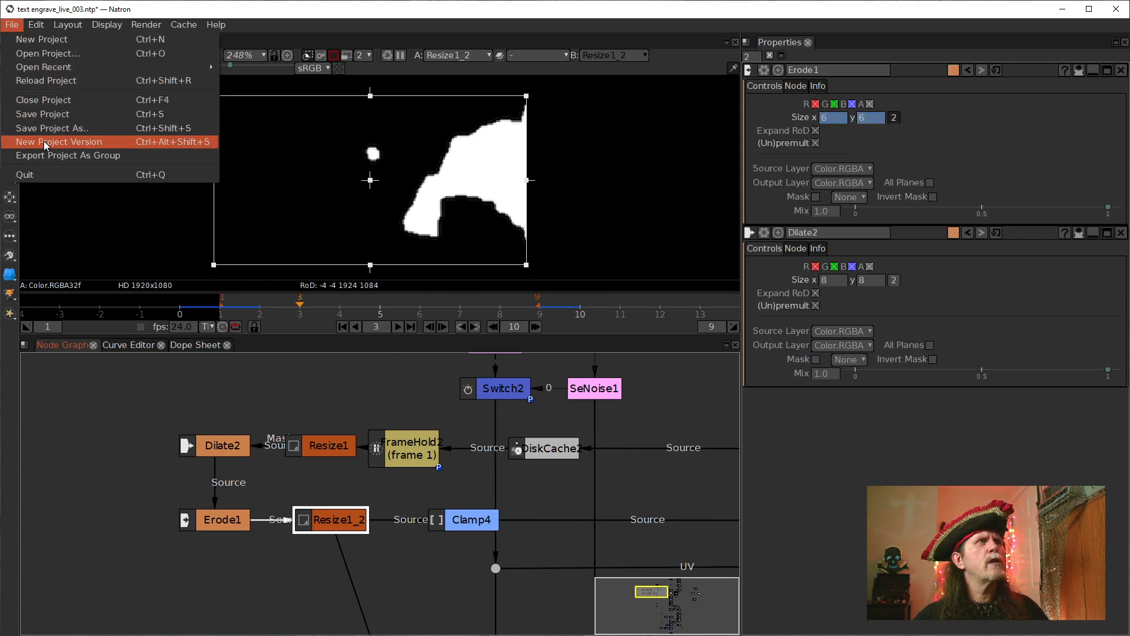
key("Escape")
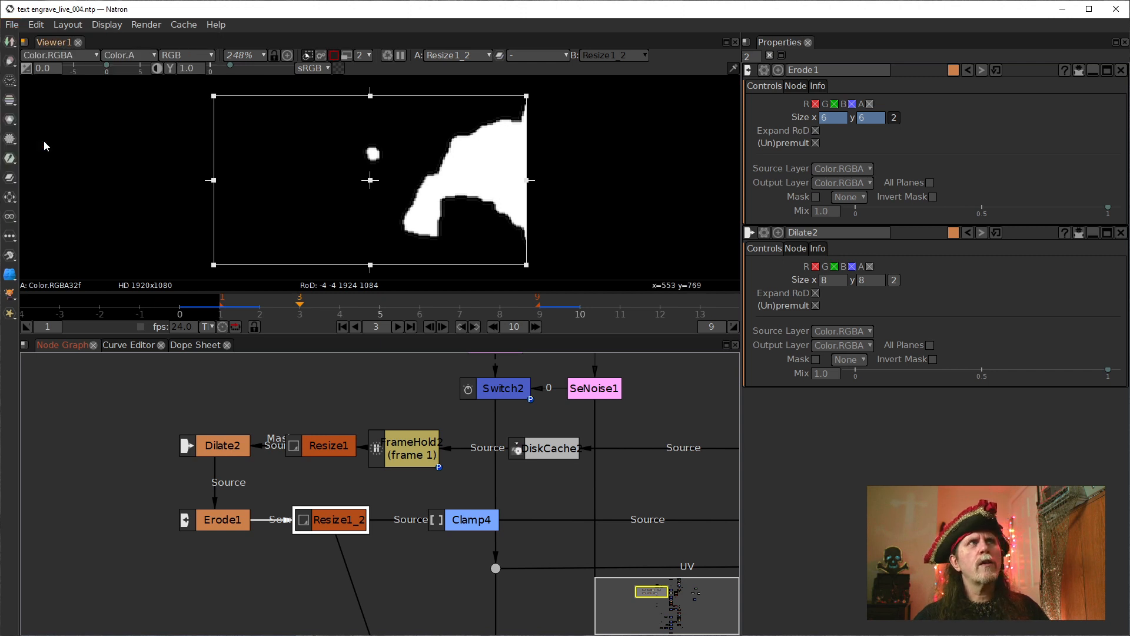
Play Resize1_2's output and step through frames 1 to 9 to check how the white shape grows between frames.
left_click(396, 326)
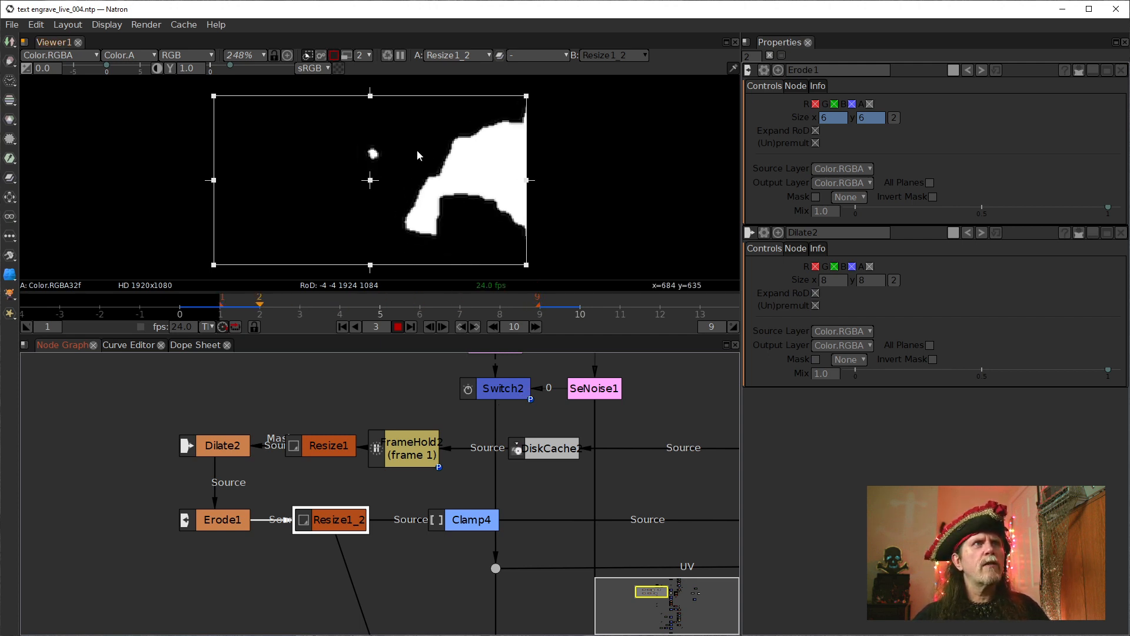
left_click(397, 327)
left_click(410, 326)
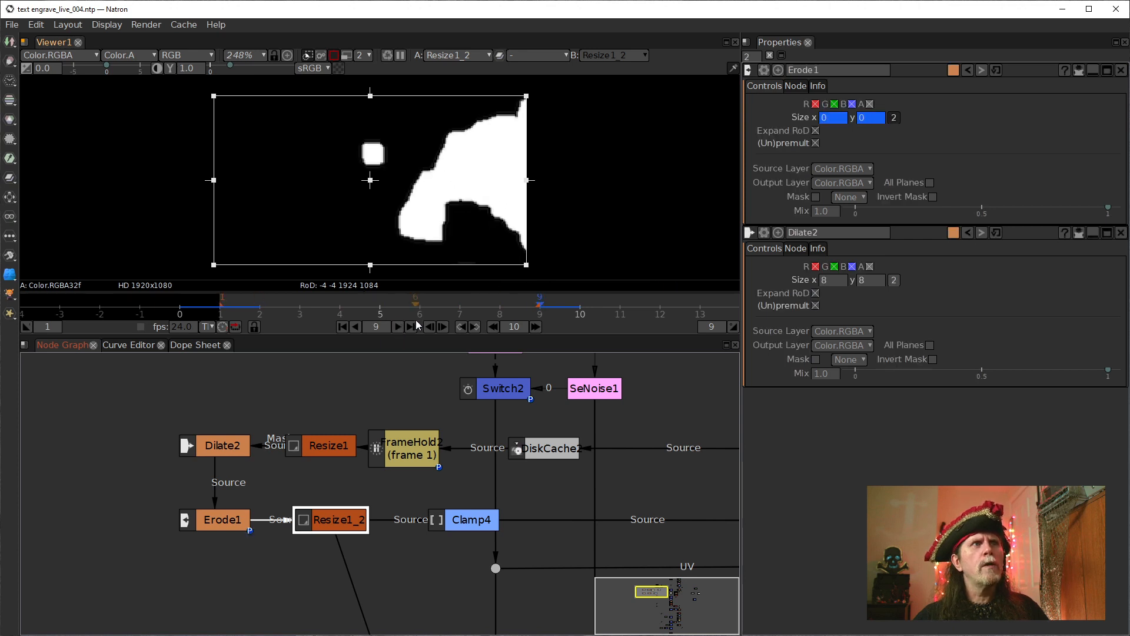
left_click(341, 503)
left_click(334, 525)
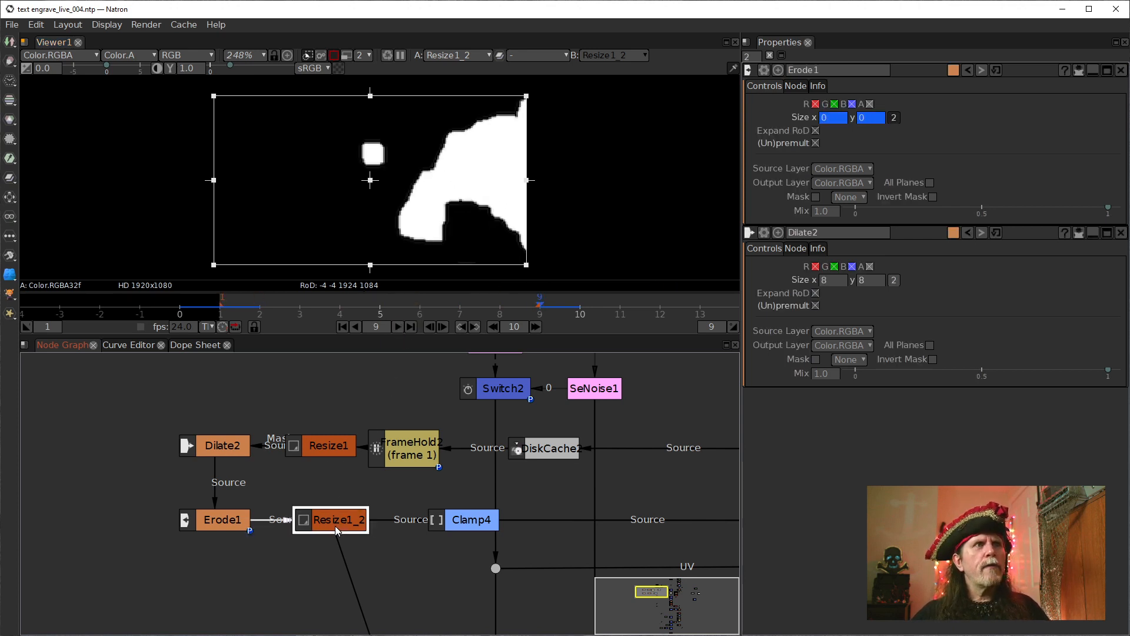
key("Right")
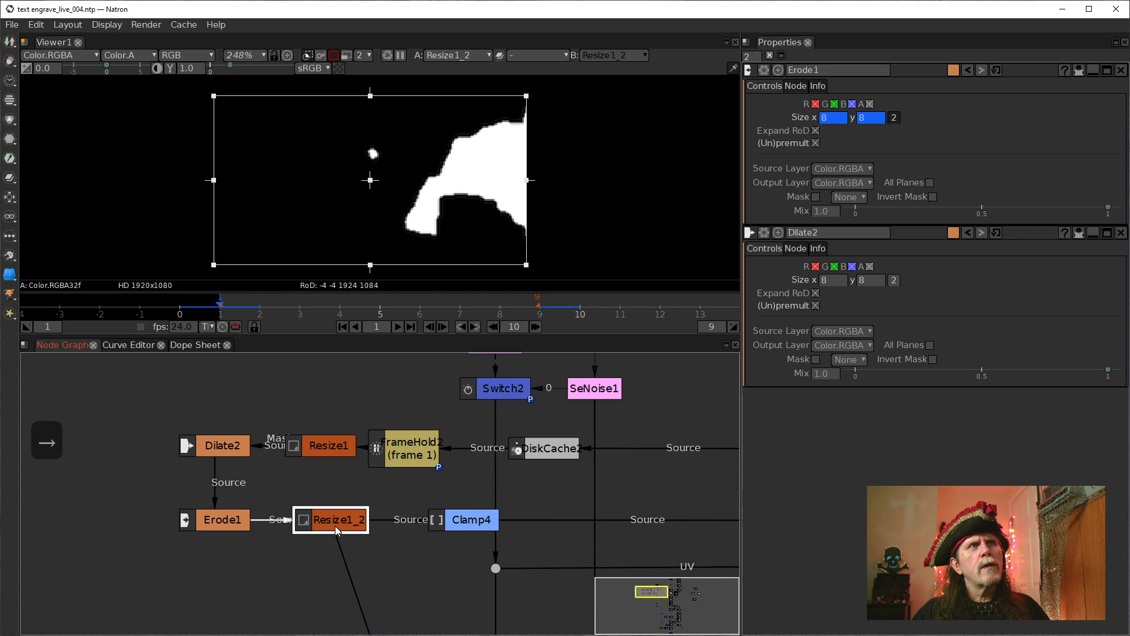
key("Right")
key("Right")
key("Right")
key("Right")
key("Right")
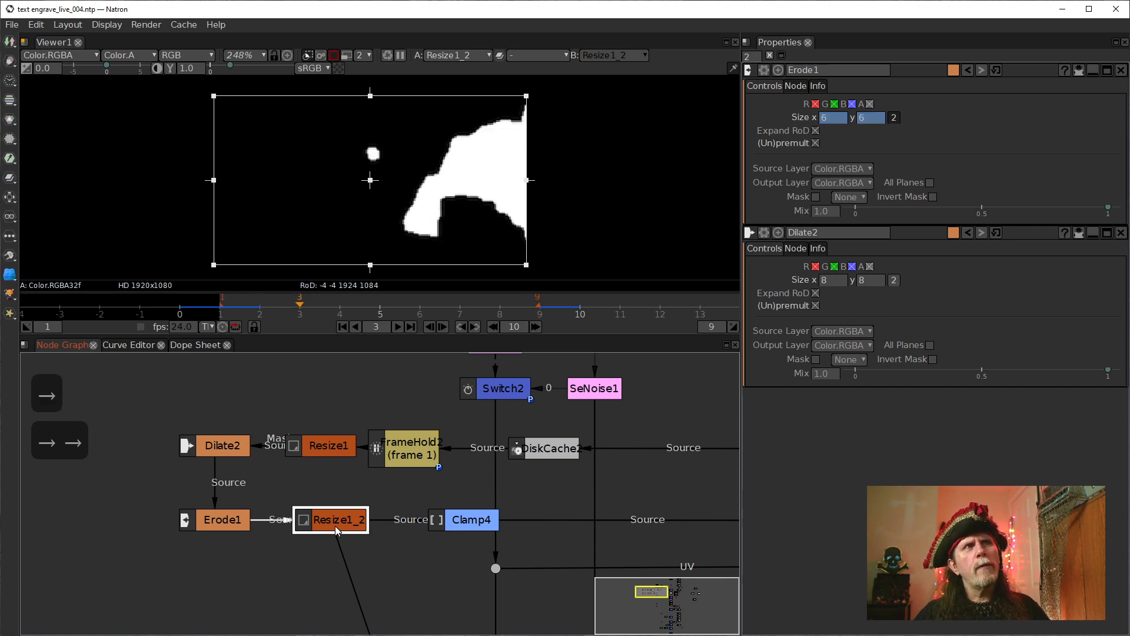
key("Right")
key("Right")
key("Right")
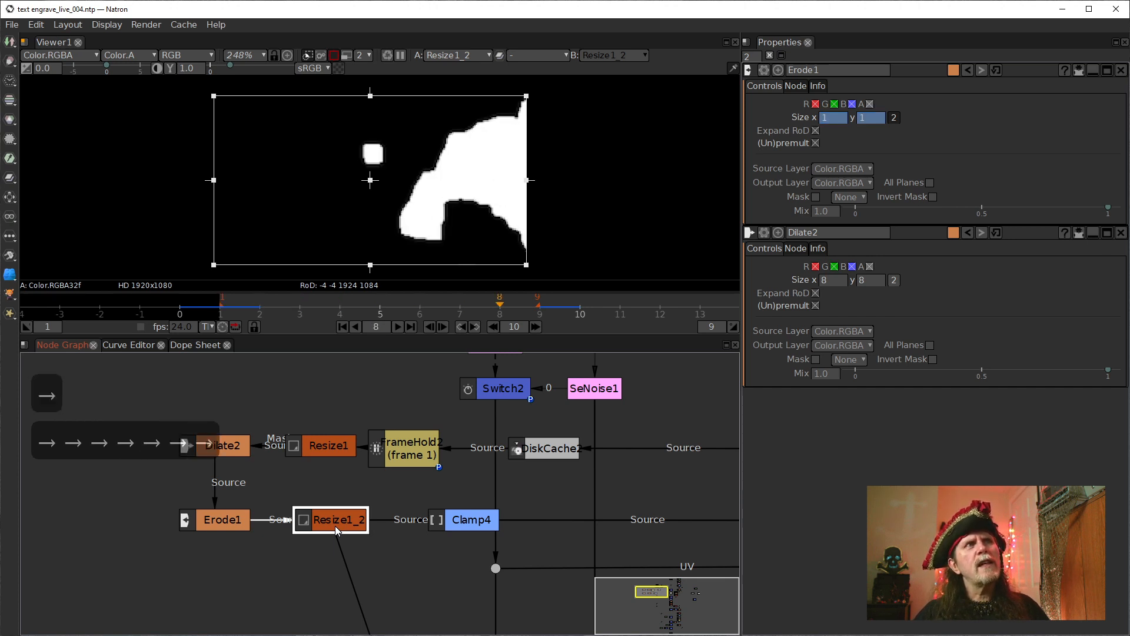
key("Right")
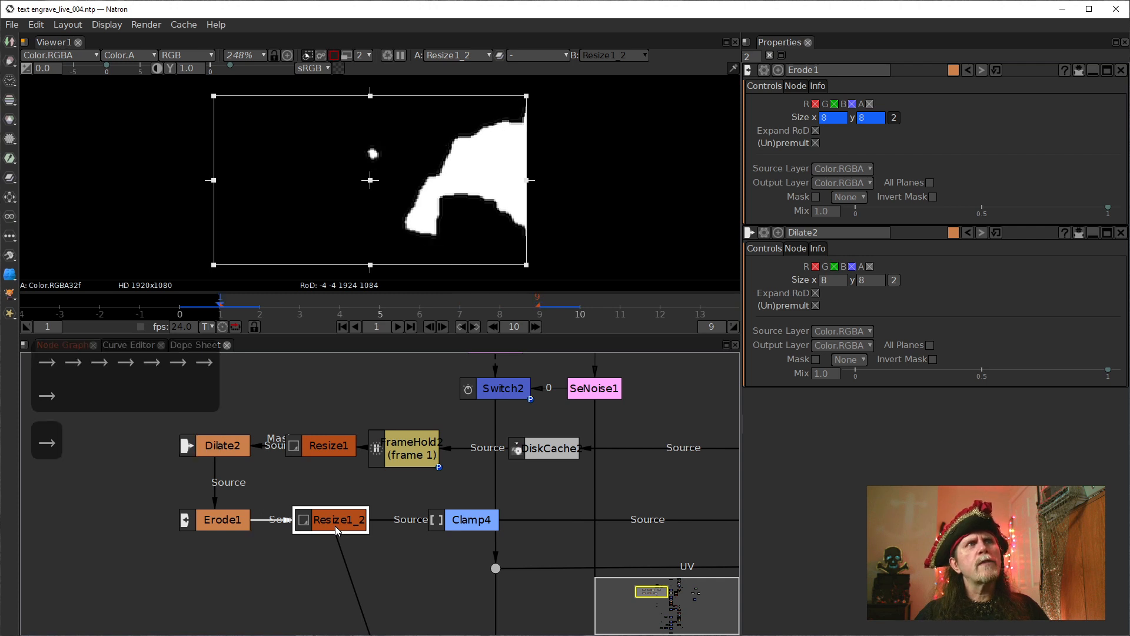
key("Left")
View Clamp4's output, then display the result of GMIC_Edges_Offsets1 in the viewer.
left_click_drag(334, 525, 467, 524)
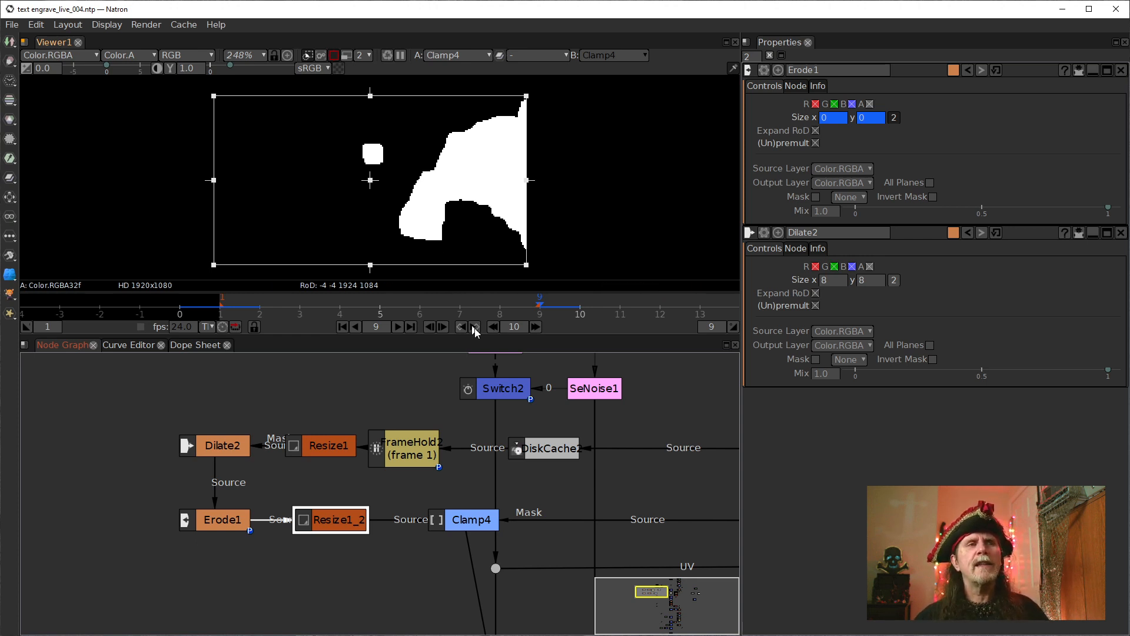
left_click_drag(666, 534, 359, 444)
left_click(482, 429)
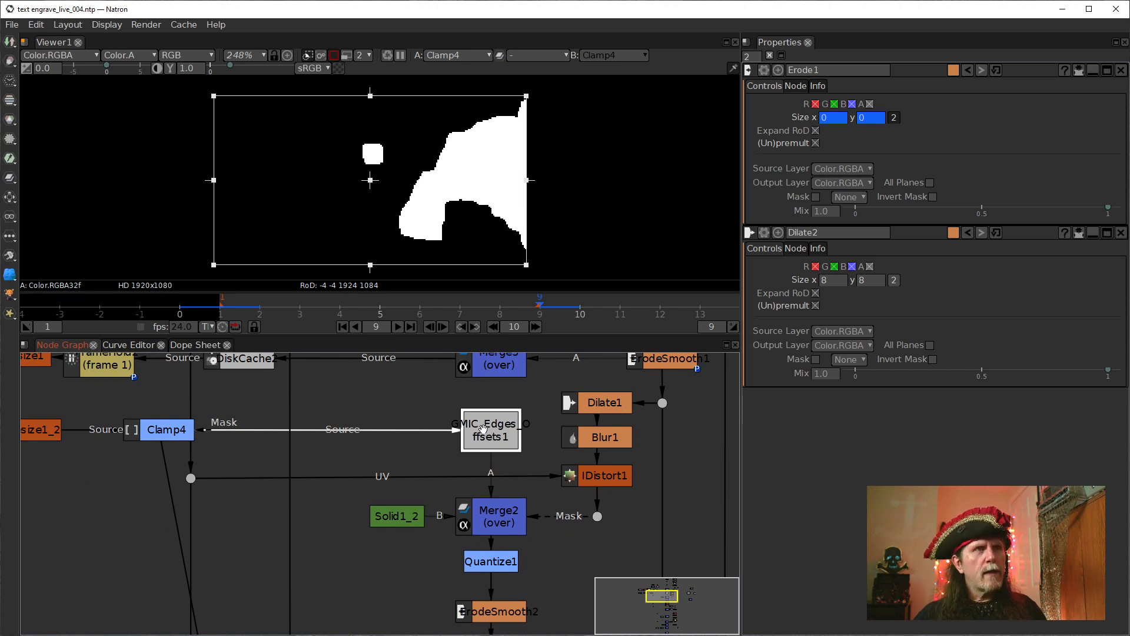
key("1")
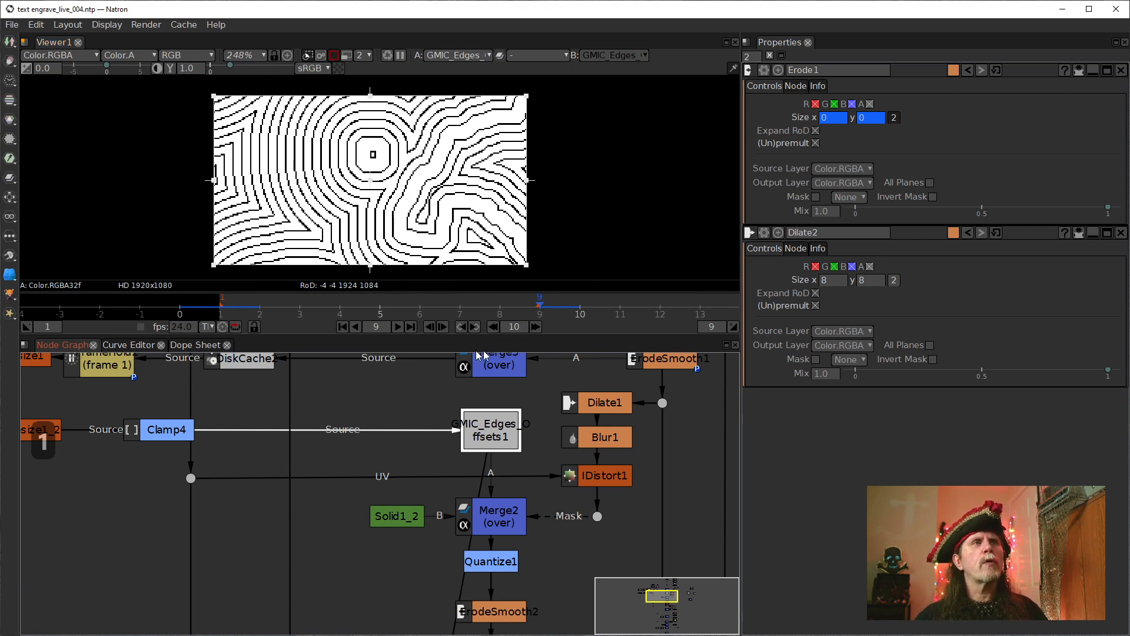
Play the edge-offset lines from frame 1 to check their motion.
left_click(342, 326)
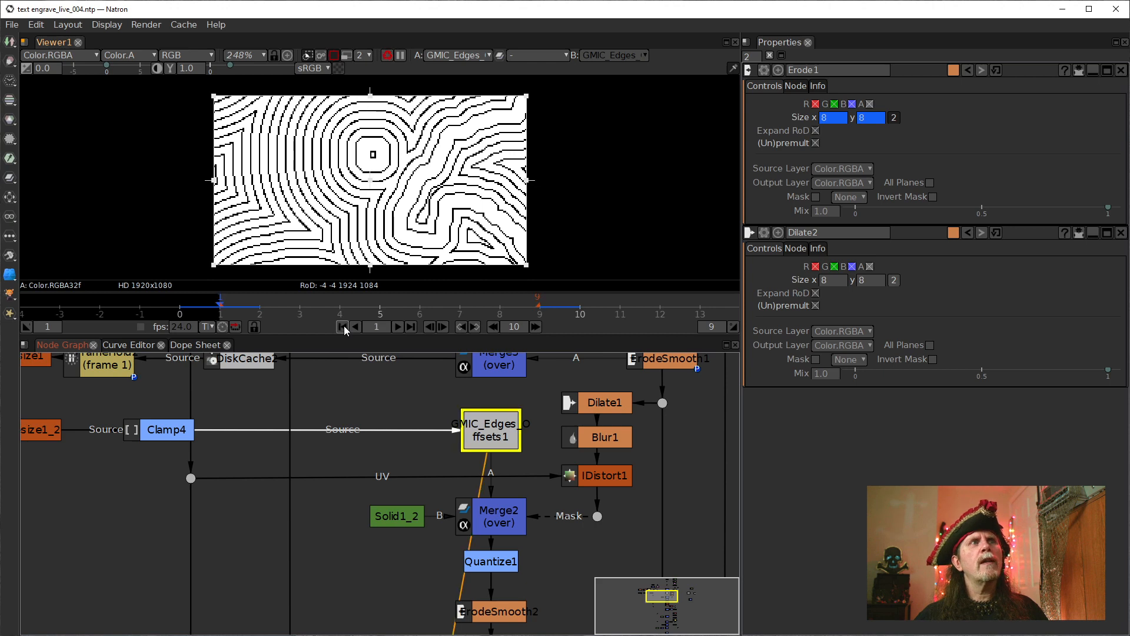
left_click(397, 326)
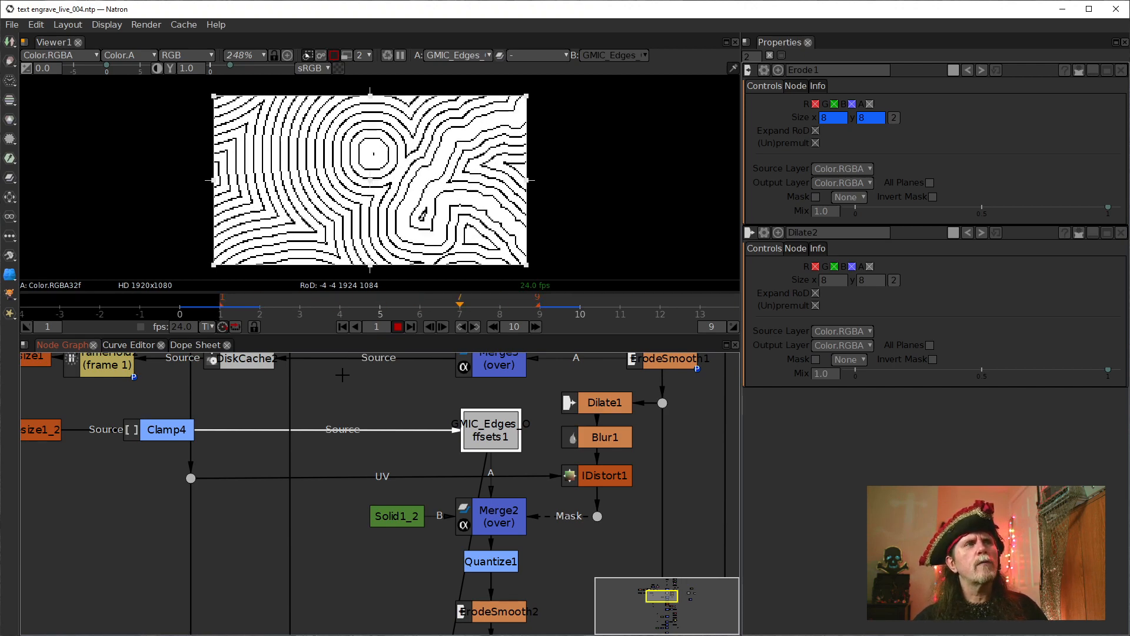
left_click(400, 327)
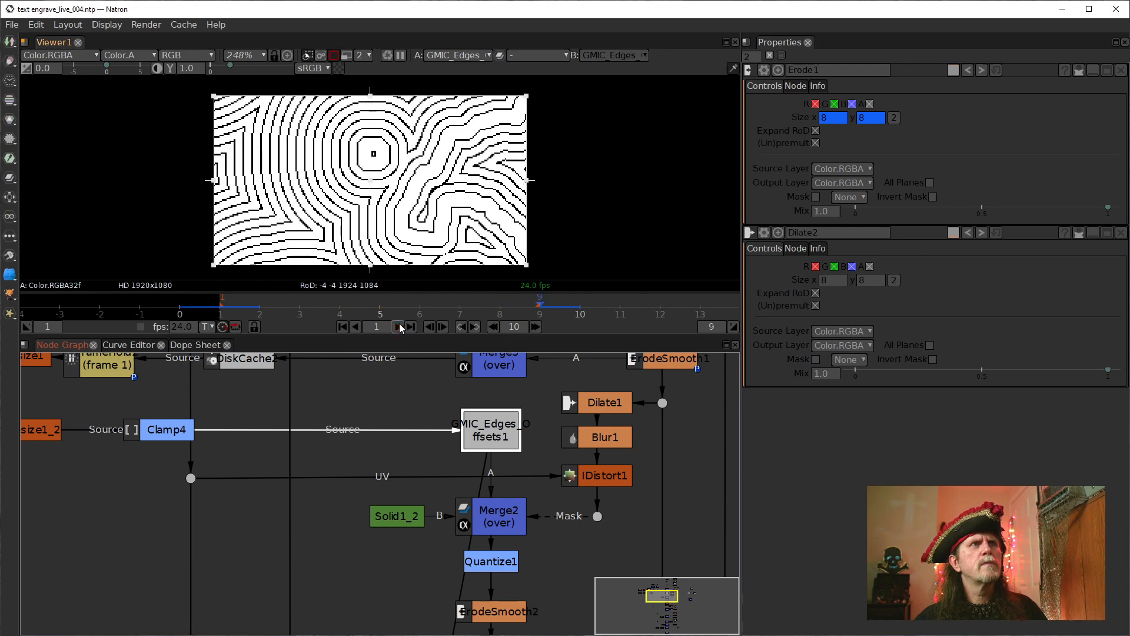
Show the final Clamp2 result in the viewer and go to frame 9.
left_click_drag(416, 543, 329, 304)
mouse_move(340, 557)
left_mouse_down()
mouse_move(294, 248)
mouse_move(362, 301)
left_mouse_up()
left_click(367, 434)
key("1")
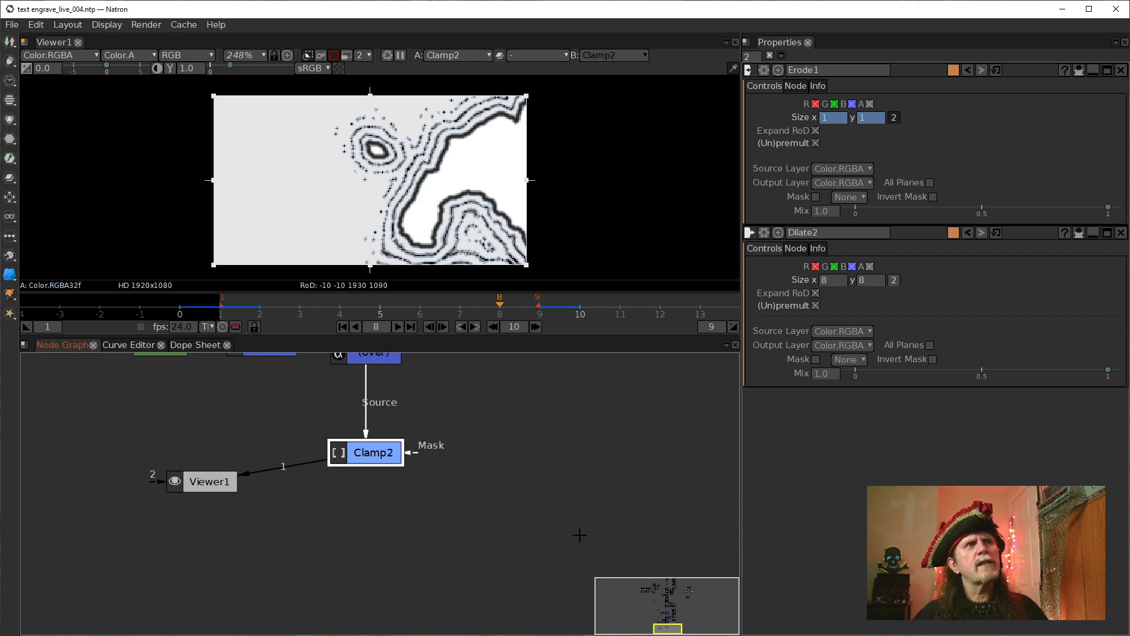
left_click(542, 314)
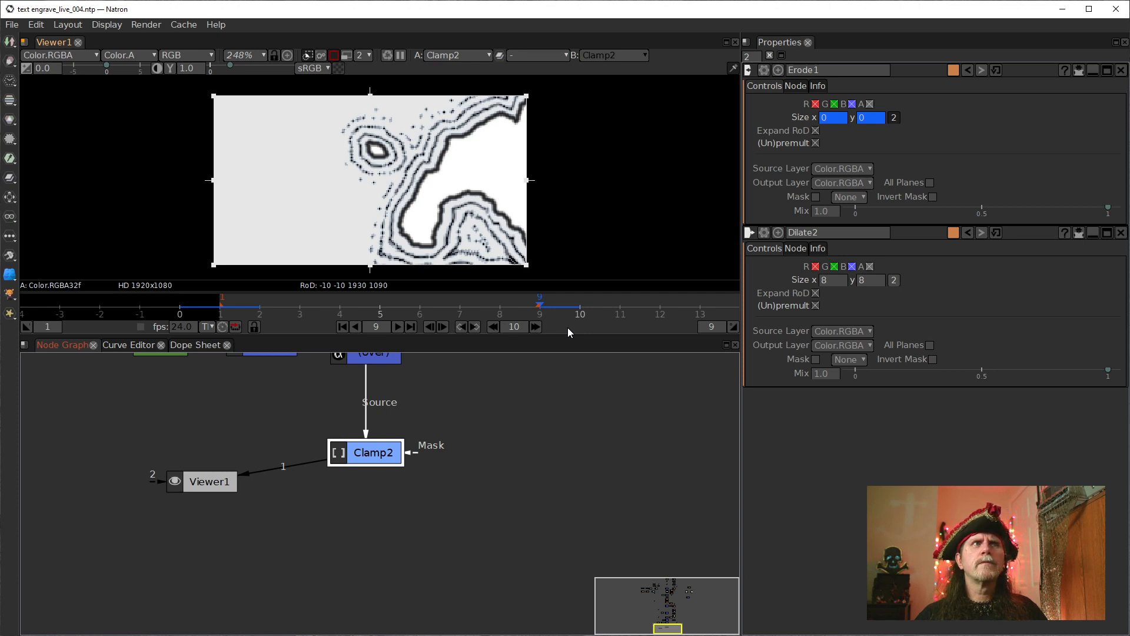
Return to the edge-offset branch and review the Dilate2, Erode1 and Resize1_2 nodes.
left_click_drag(183, 368, 253, 628)
left_click_drag(241, 477, 249, 625)
left_click_drag(188, 424, 215, 615)
left_click_drag(192, 398, 203, 562)
mouse_move(249, 413)
left_mouse_down()
mouse_move(241, 467)
mouse_move(424, 569)
mouse_move(573, 576)
left_mouse_up()
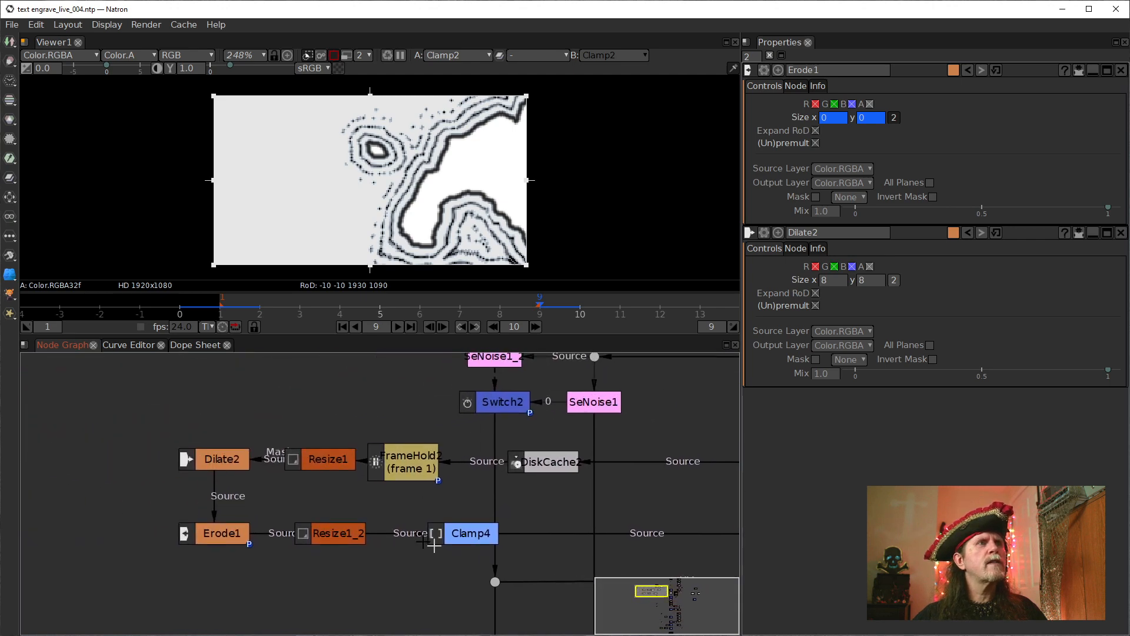
left_click(231, 455)
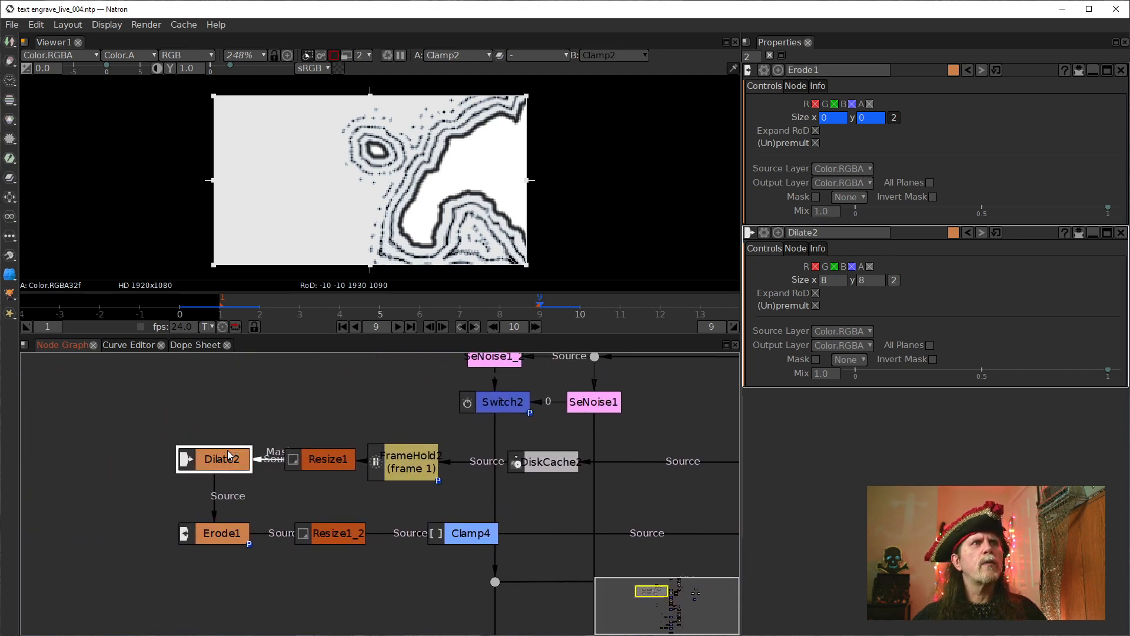
left_click(232, 533)
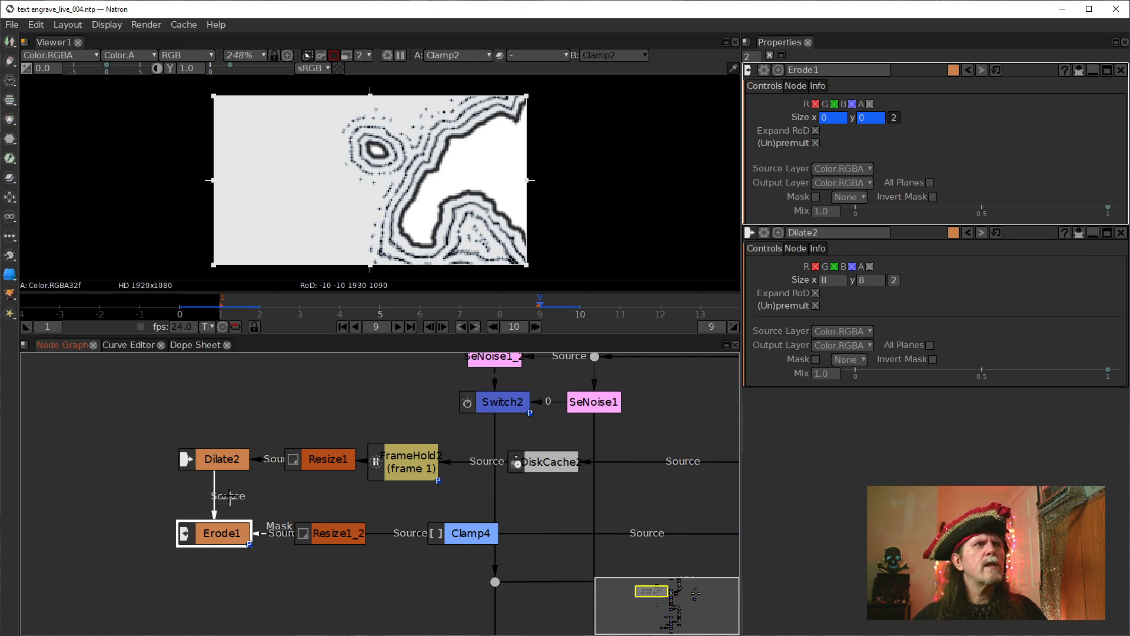
left_click(210, 458)
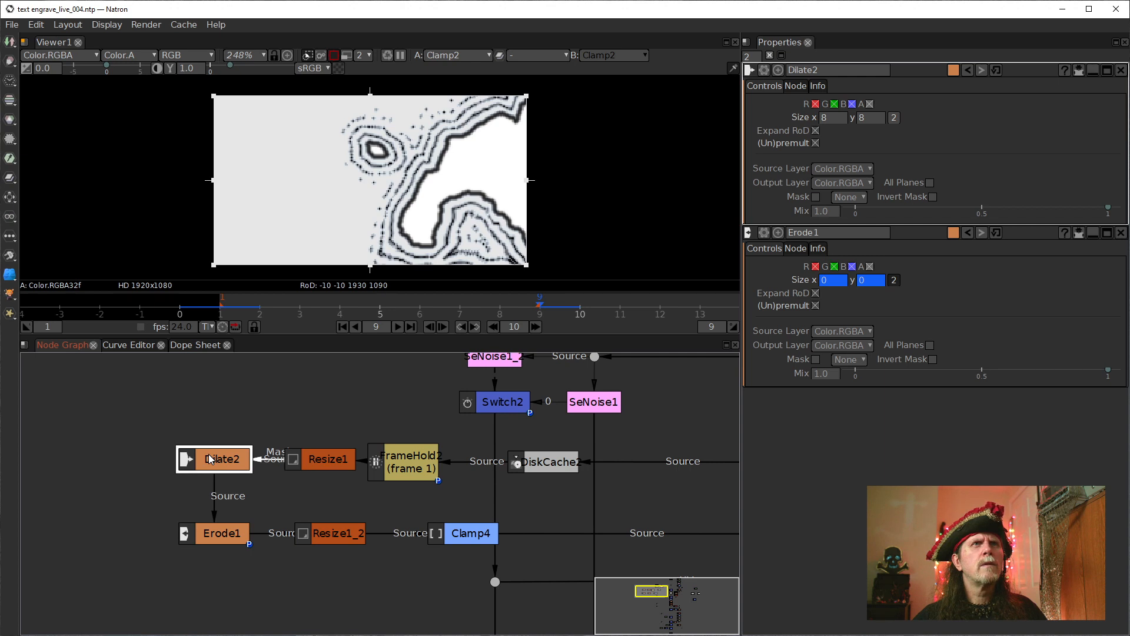
left_click(226, 534)
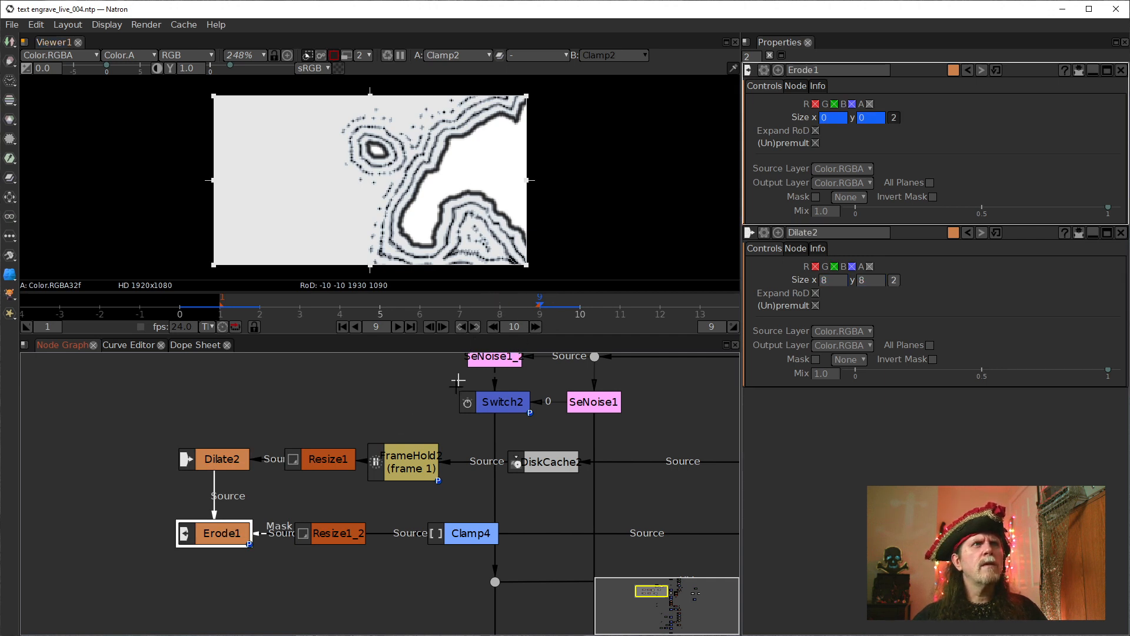
left_click(345, 540)
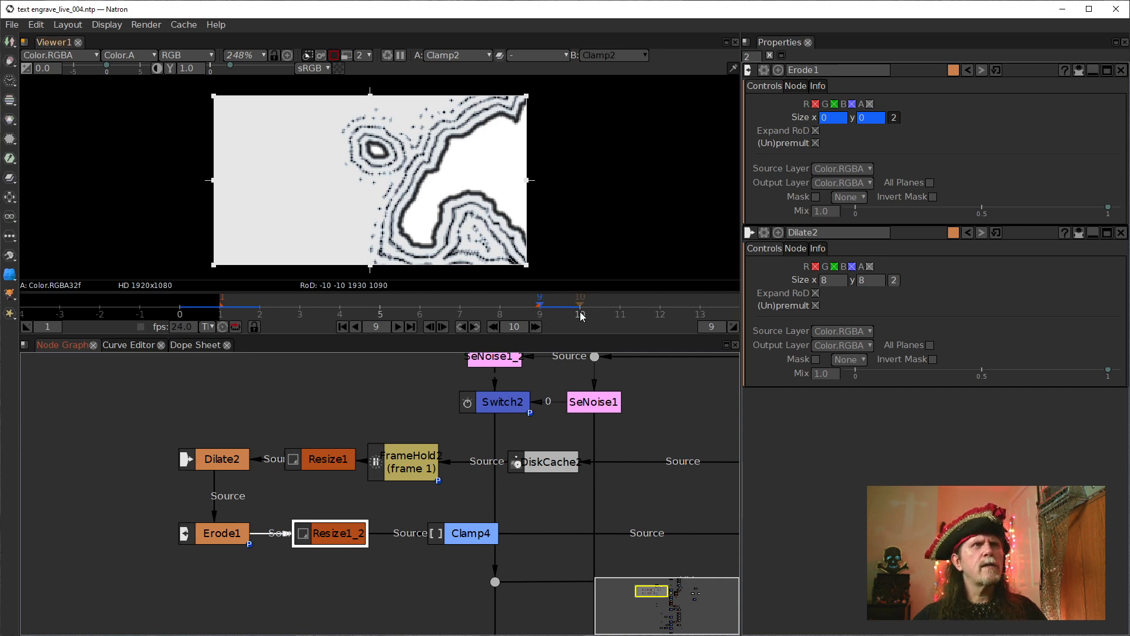
Advance to frame 1 and look over the node chain from Erode1 down past Quantize1 and back.
key("Right")
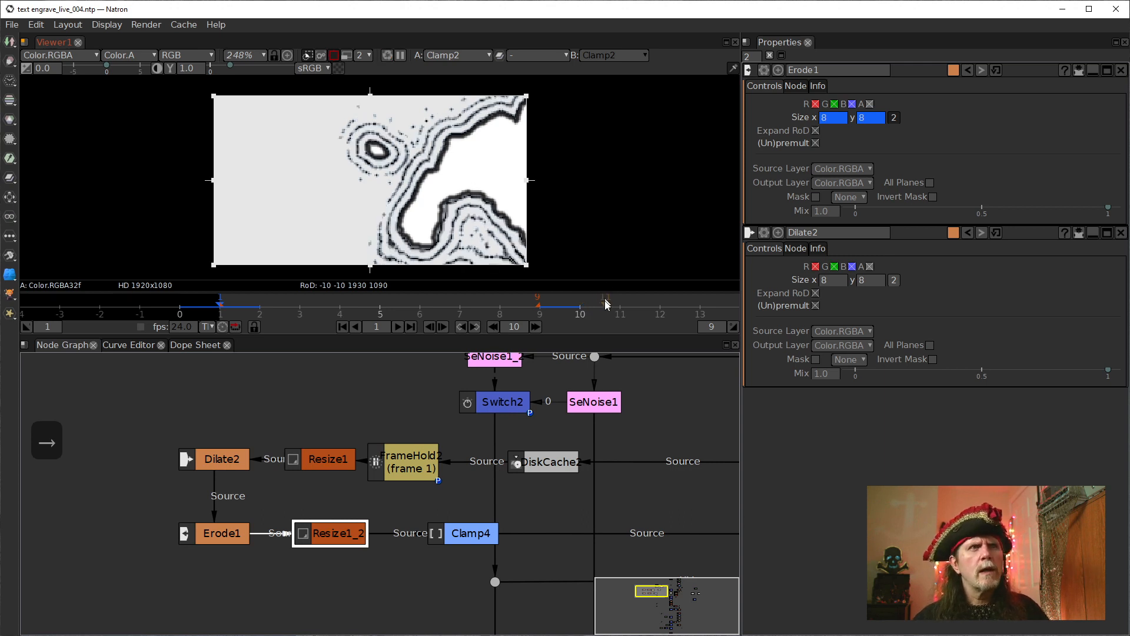
left_click_drag(592, 577, 321, 506)
left_click_drag(396, 508, 417, 399)
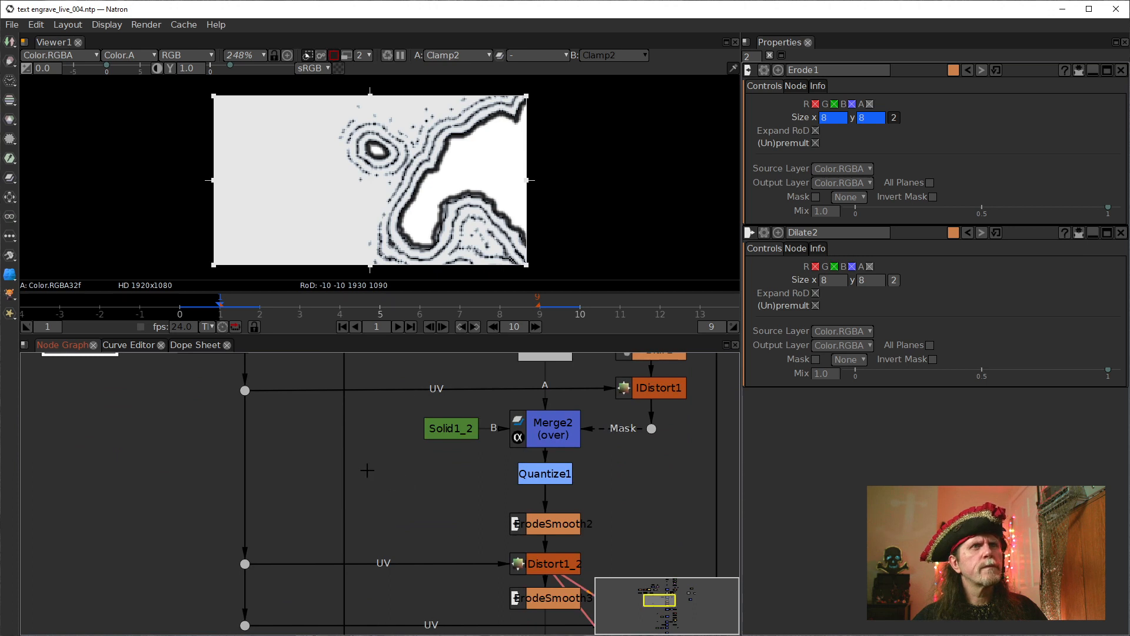
left_click_drag(368, 470, 486, 600)
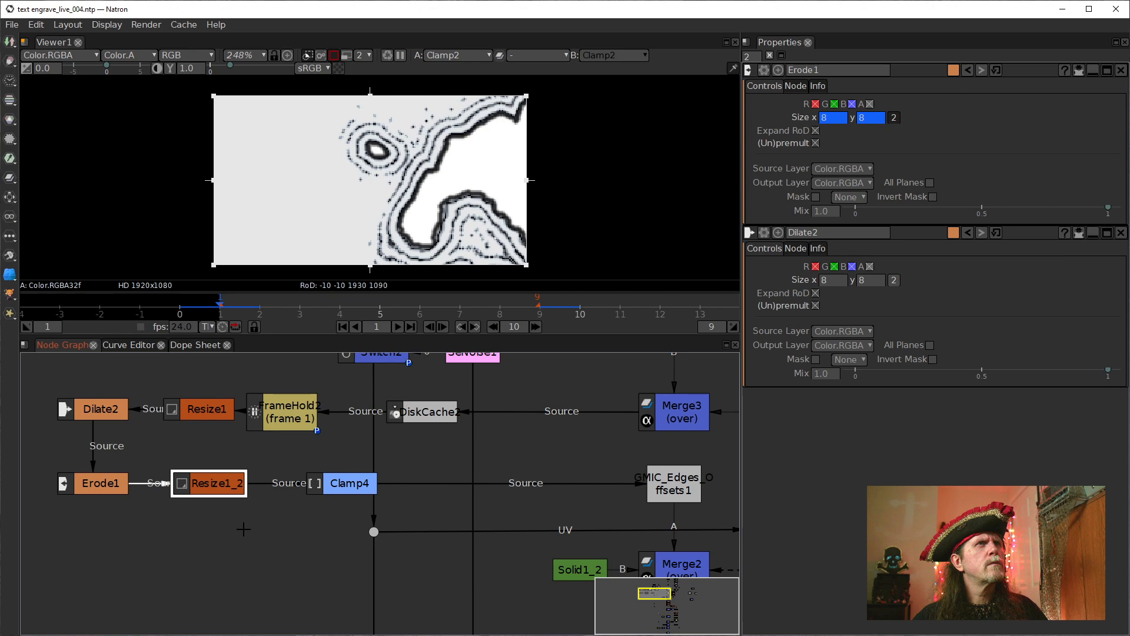
left_click_drag(234, 509, 293, 529)
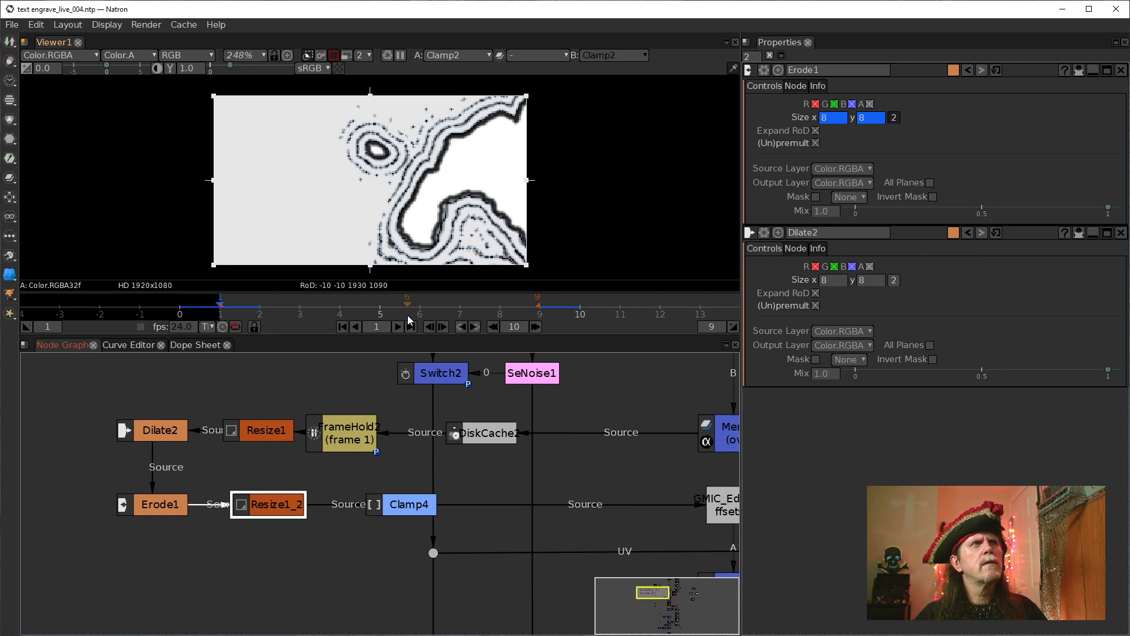
Flip back and forth between frames 9 and 1 of the Clamp2 result to compare the loop's end and start.
key("Left")
key("Right")
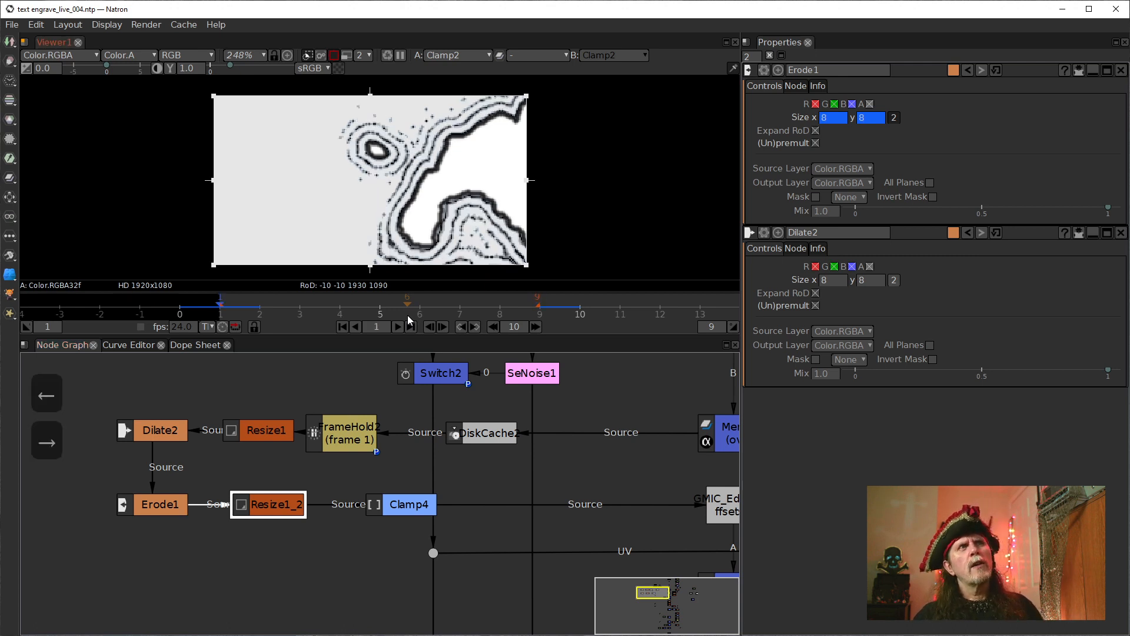
key("Left")
key("Right")
key("Left")
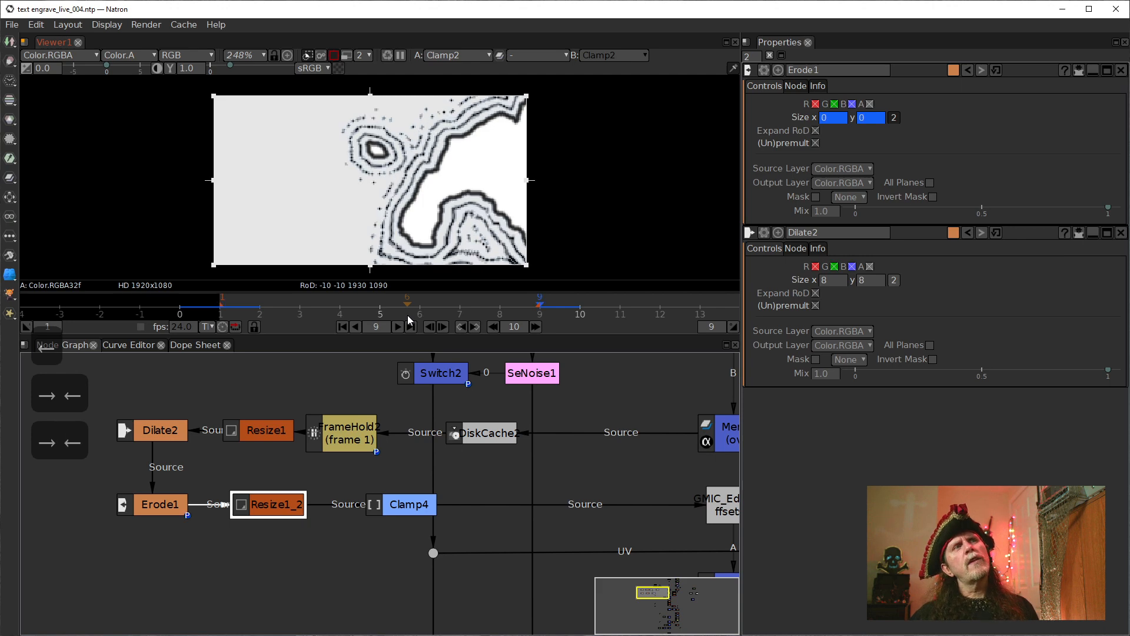
key("Right")
key("Left")
key("Right")
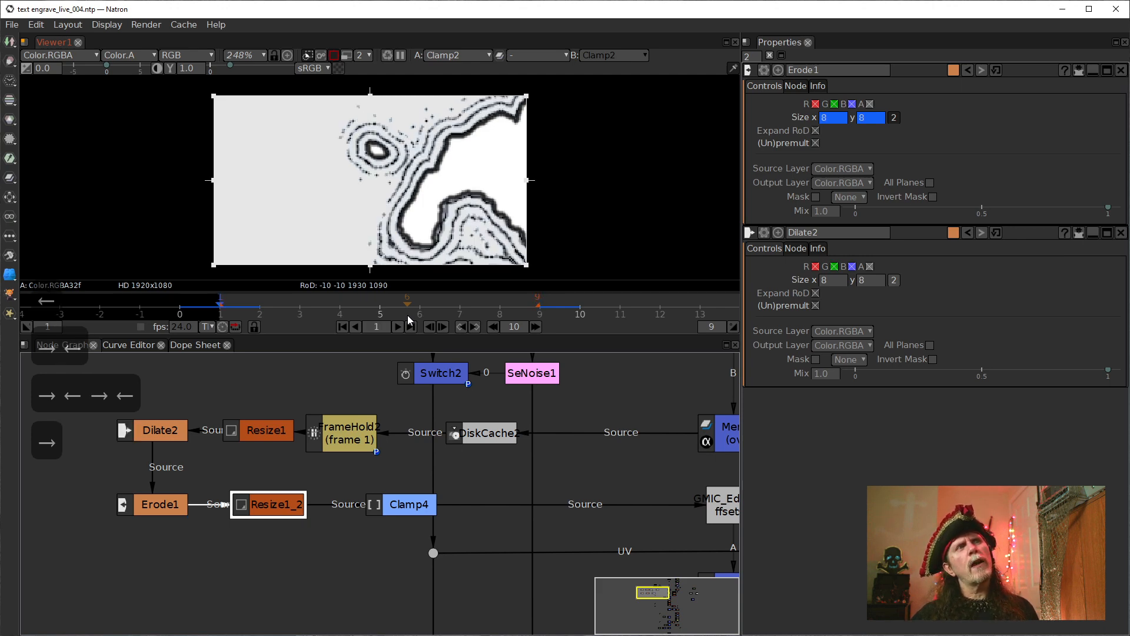
key("Left")
key("Right")
key("Left")
key("Right")
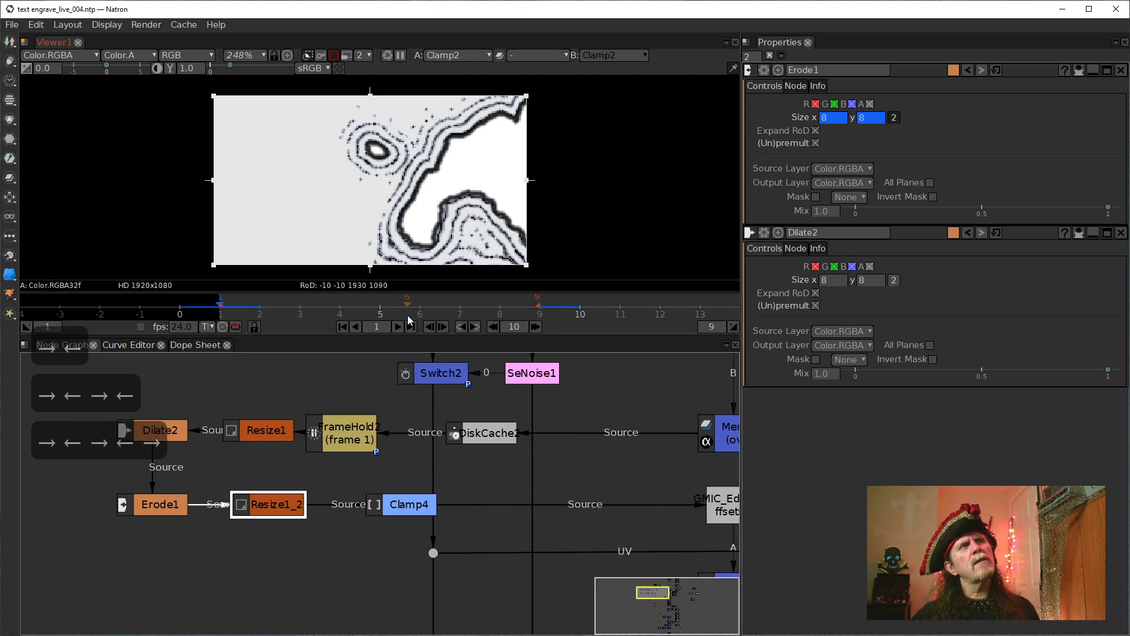
key("Left")
key("Right")
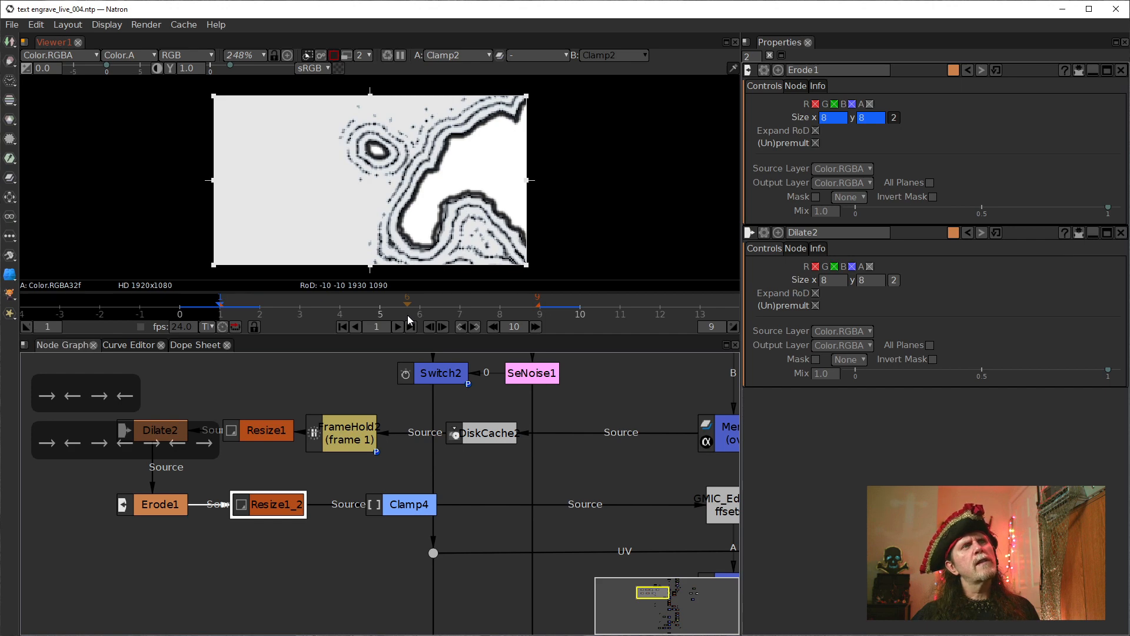
Compare frames 8, 9 and 1 of the Clamp2 result repeatedly to judge how the engraving lines carry across the loop point.
key("Left")
key("Left")
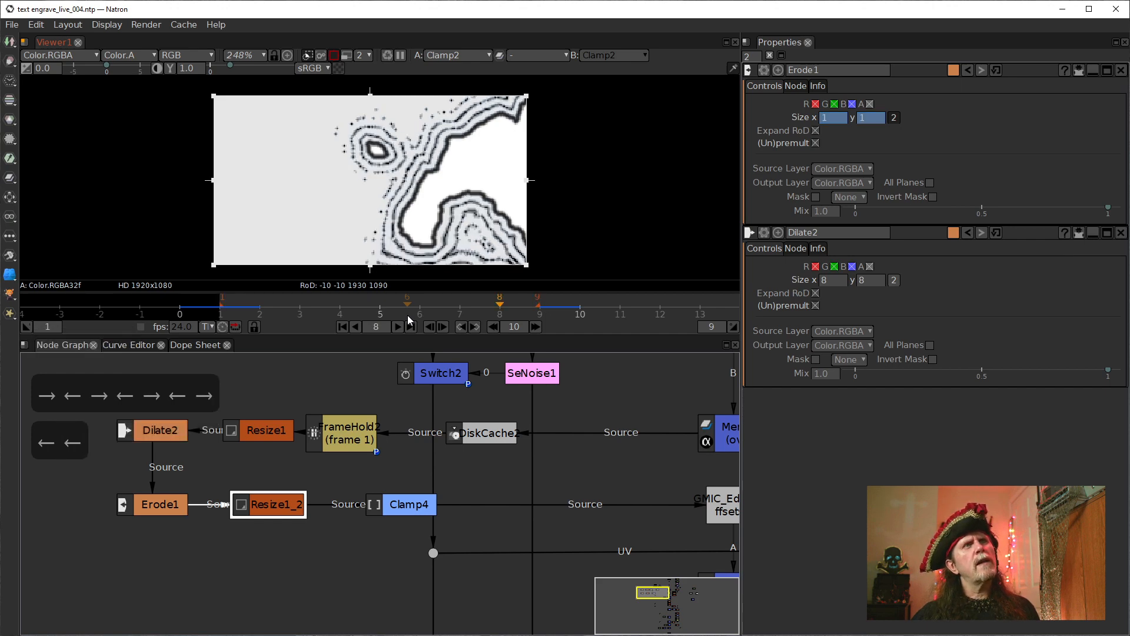
key("Right")
key("Right")
key("Left")
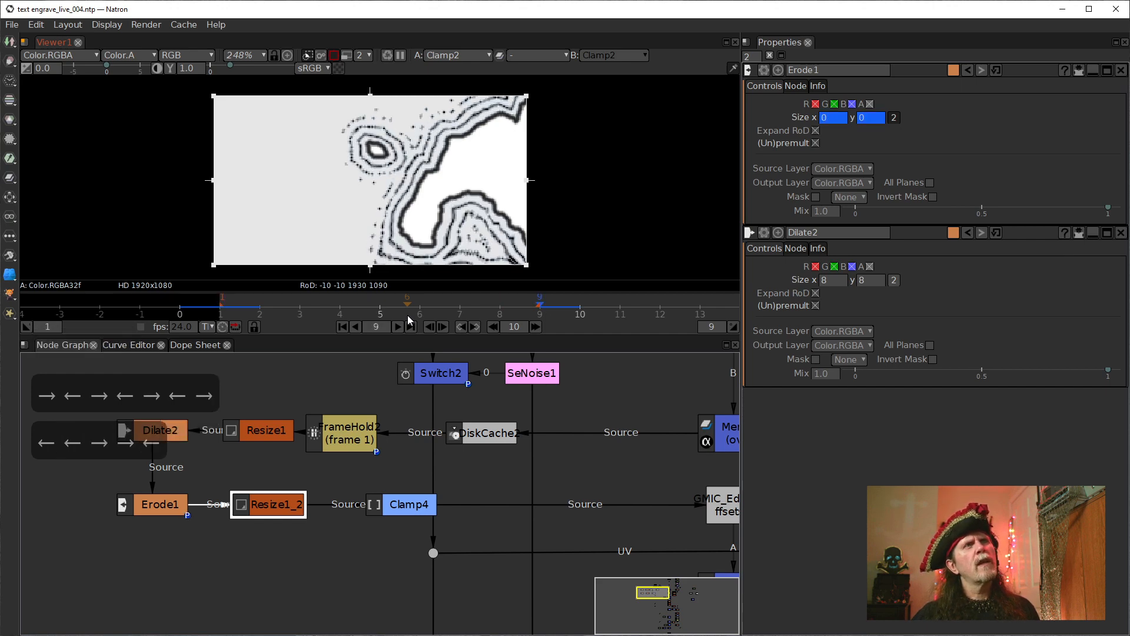
key("Left")
key("Right")
key("Right")
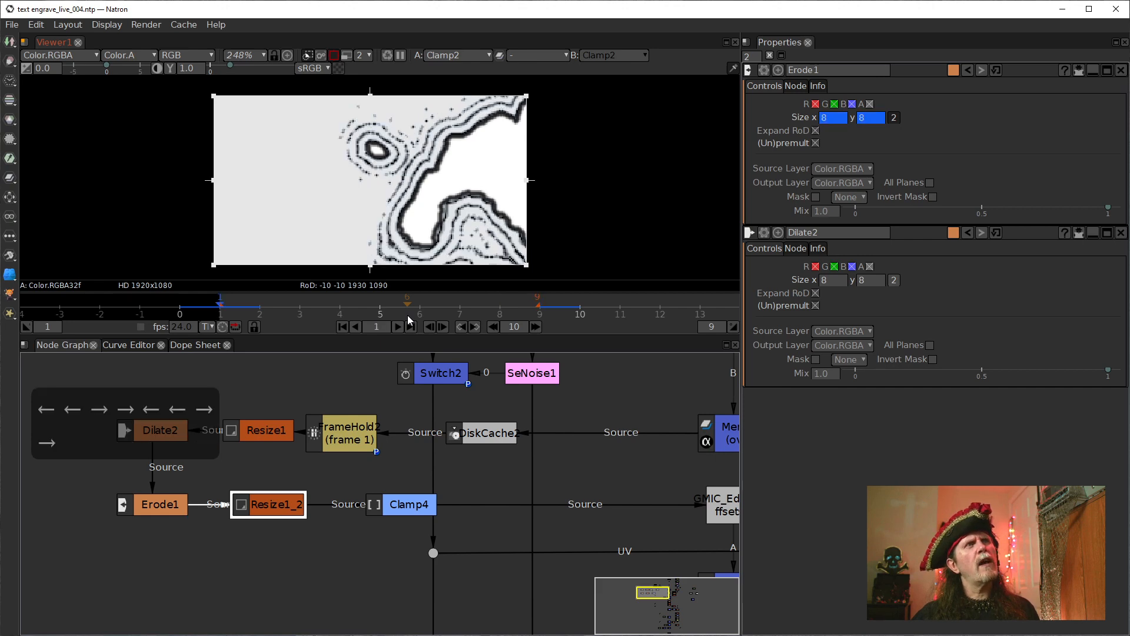
key("Left")
key("Right")
key("Left")
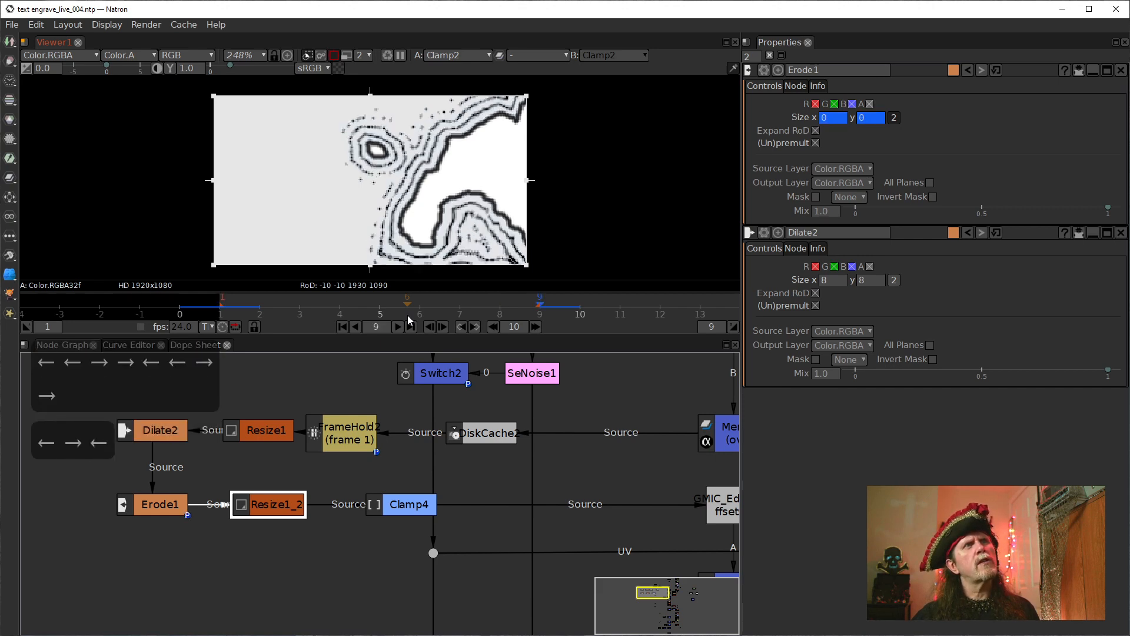
key("Right")
key("Left")
key("Right")
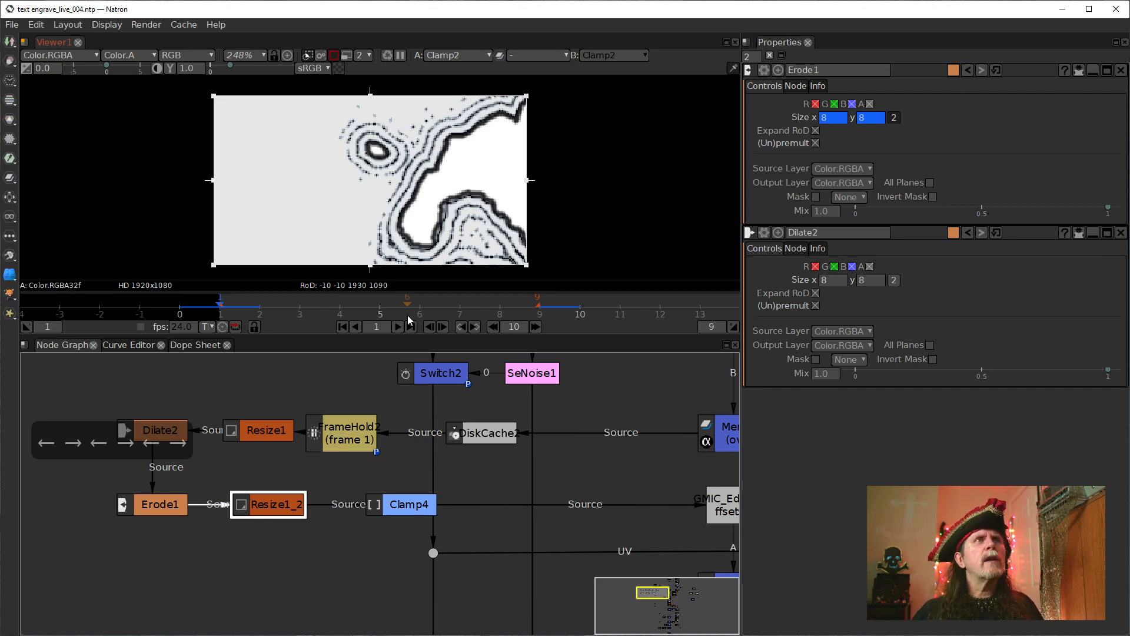
Step through the first frames of the Clamp2 result up to frame 4 to check how the lines move.
key("Right")
key("Right")
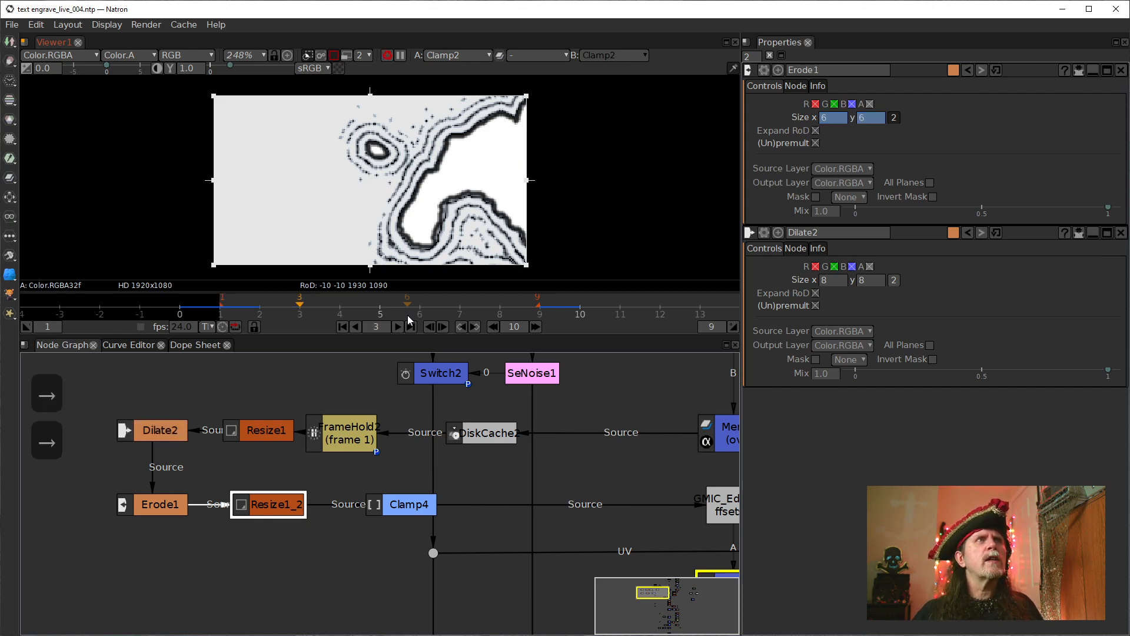
key("Left")
key("Right")
key("Right")
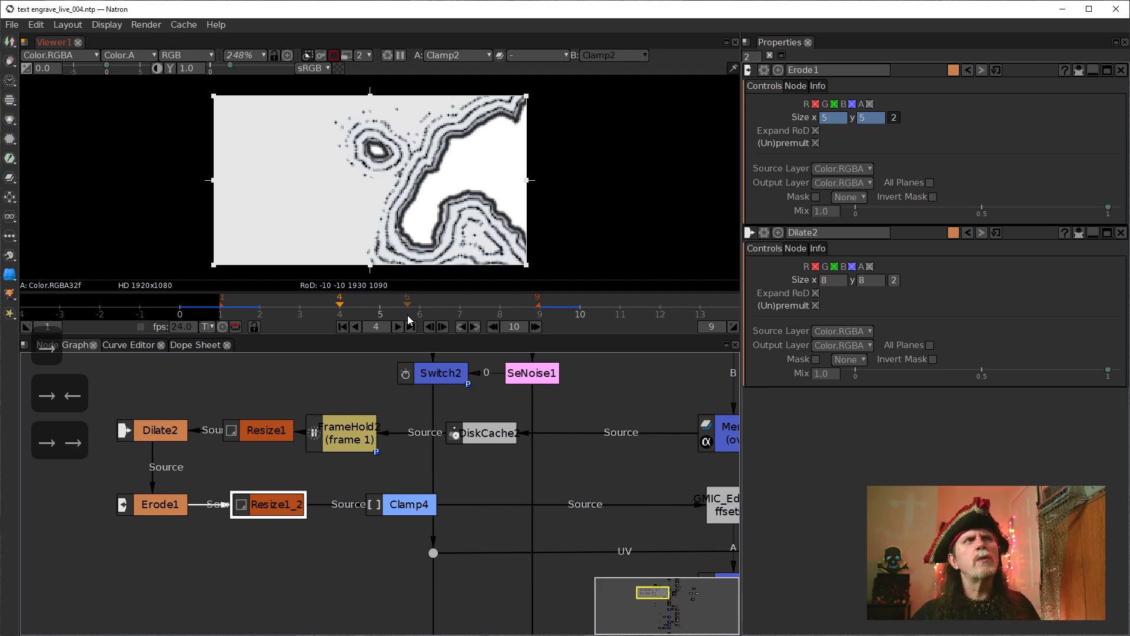
Examine the node graph from the edge-offset branch down to Clamp2 and back up to the first nodes.
scroll(497, 434, "down", 5)
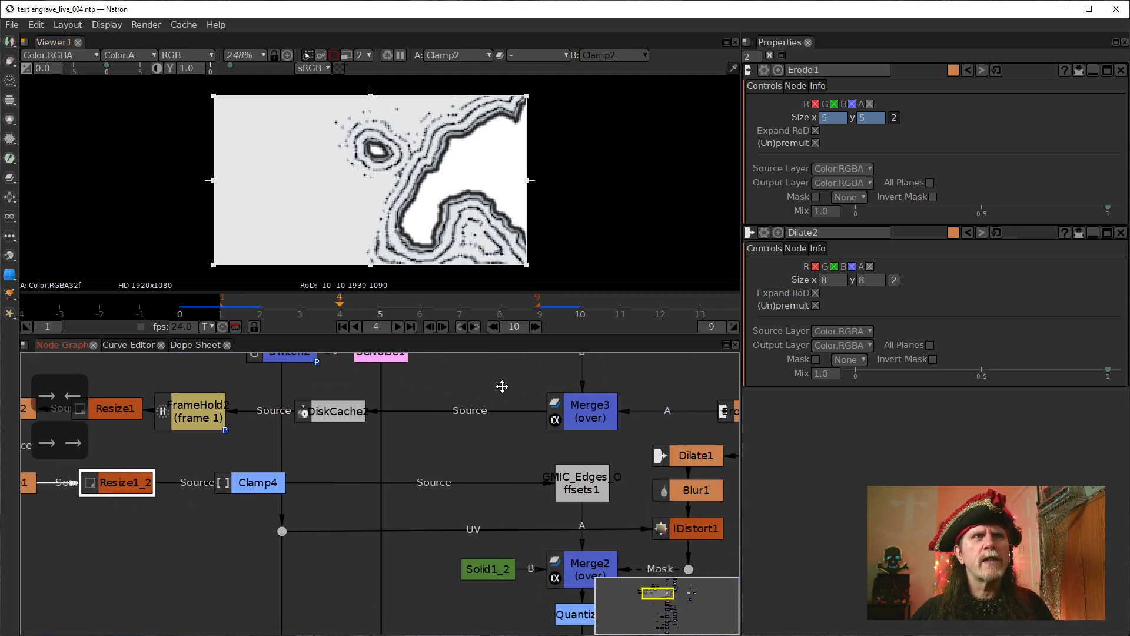
left_click_drag(510, 521, 416, 388)
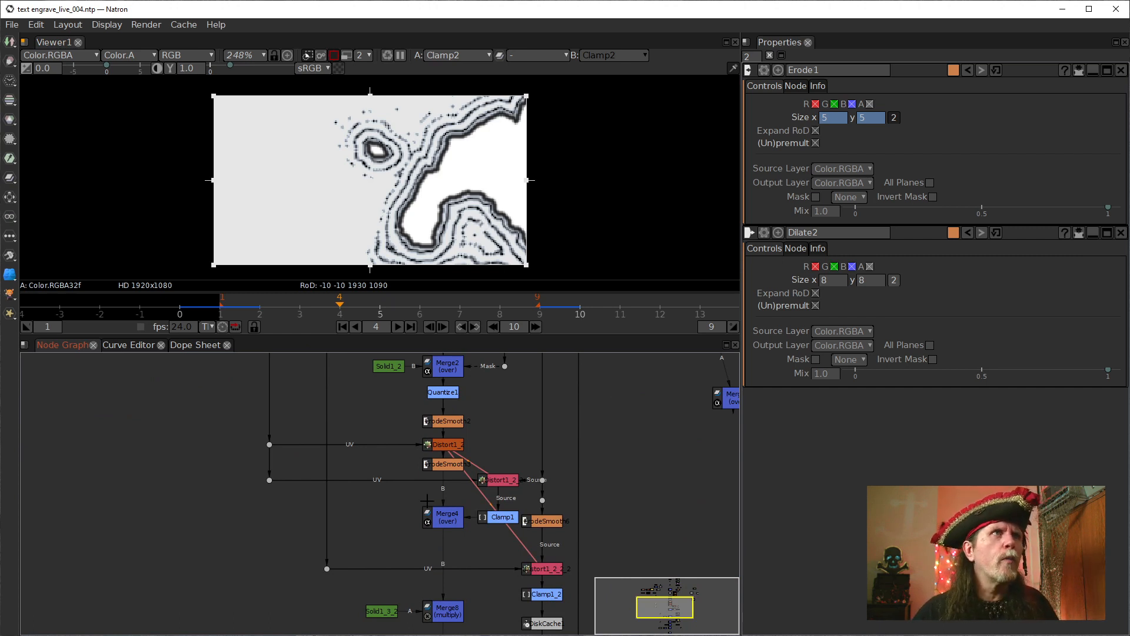
scroll(427, 502, "down", 5)
left_click_drag(428, 509, 539, 437)
scroll(538, 441, "up", 1)
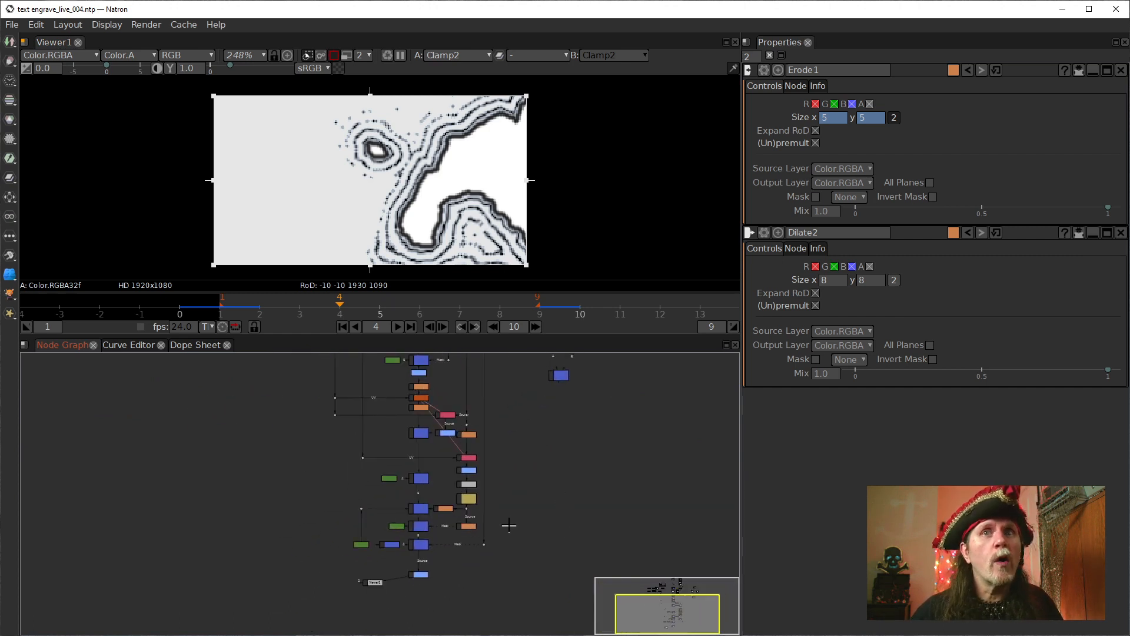
scroll(494, 521, "up", 2)
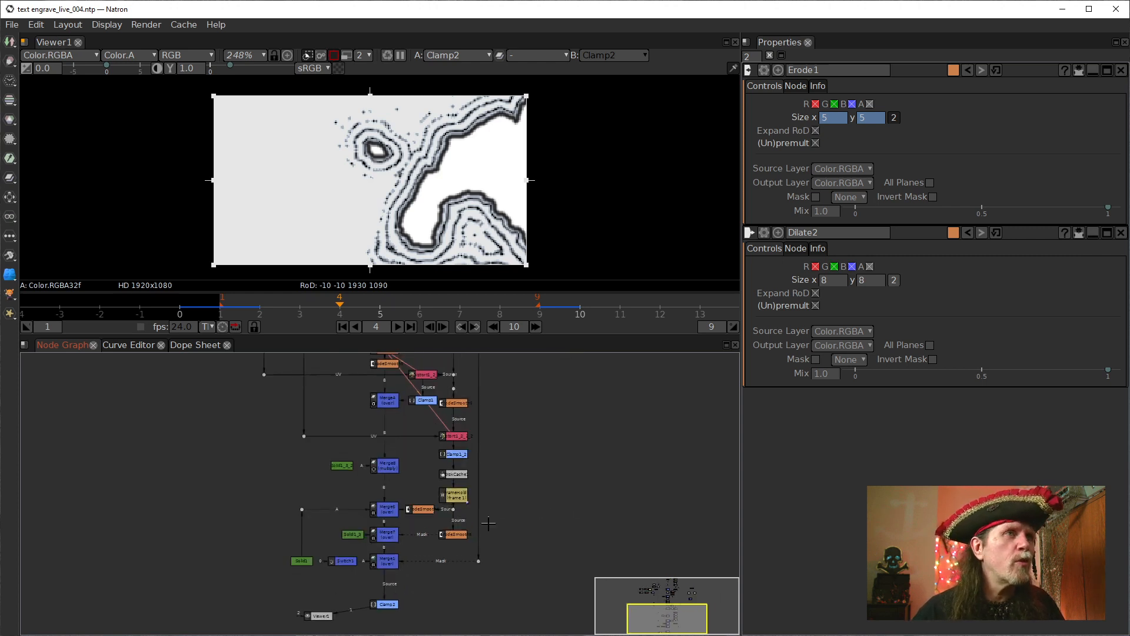
left_click_drag(491, 524, 594, 498)
left_click_drag(424, 572, 512, 586)
scroll(416, 416, "up", 2)
left_click_drag(417, 416, 376, 539)
left_click_drag(386, 455, 400, 437)
scroll(405, 492, "up", 2)
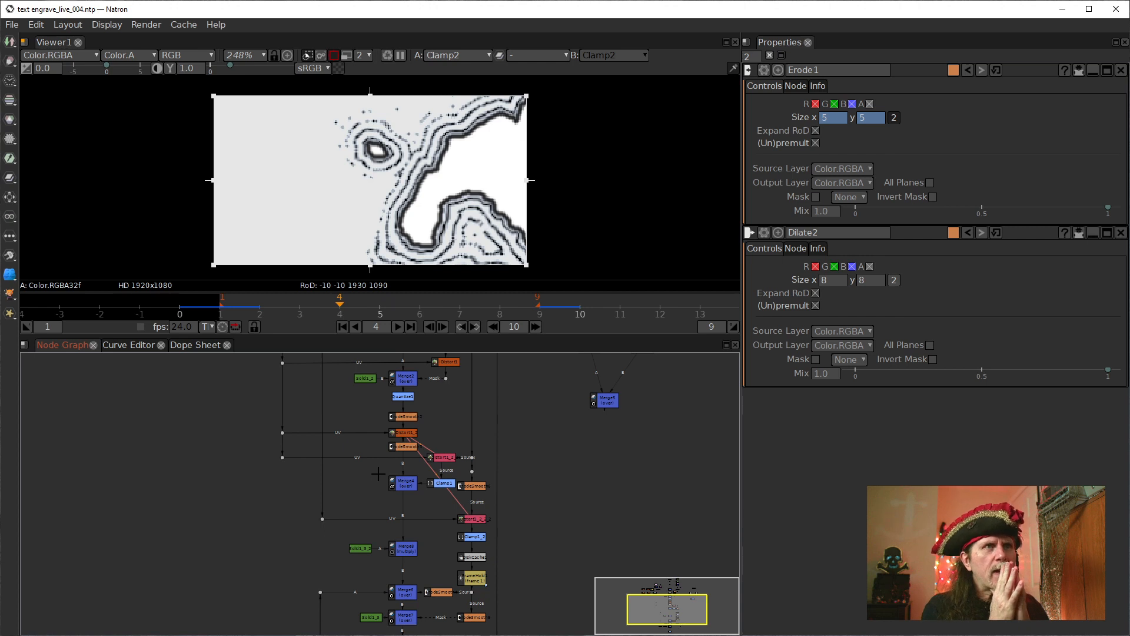
left_click_drag(511, 456, 490, 491)
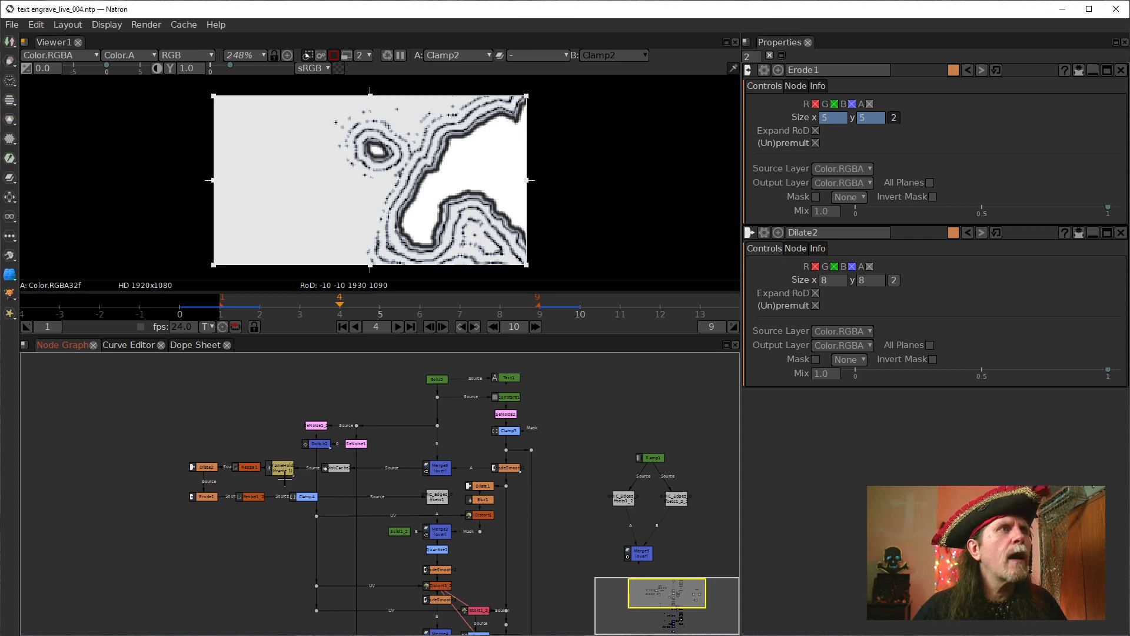
Tidy the edge-offset branch by moving Clamp4 closer to Resize1_2 and DiskCache2 closer to Merge3.
left_click(243, 496)
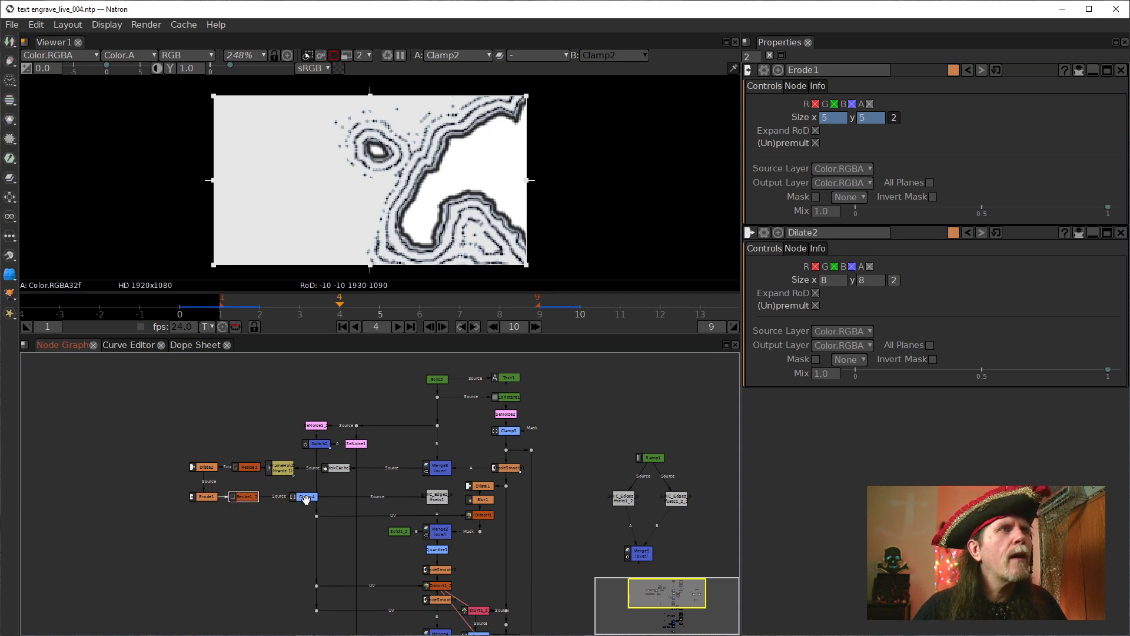
left_click_drag(305, 499, 285, 499)
left_click(352, 468)
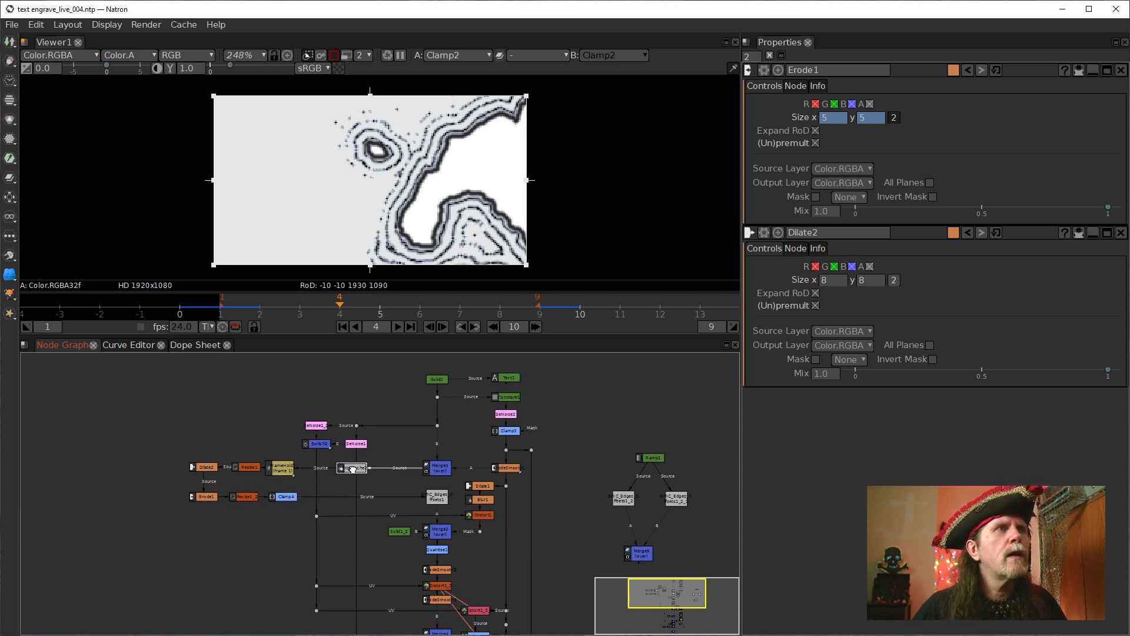
left_click_drag(351, 468, 383, 469)
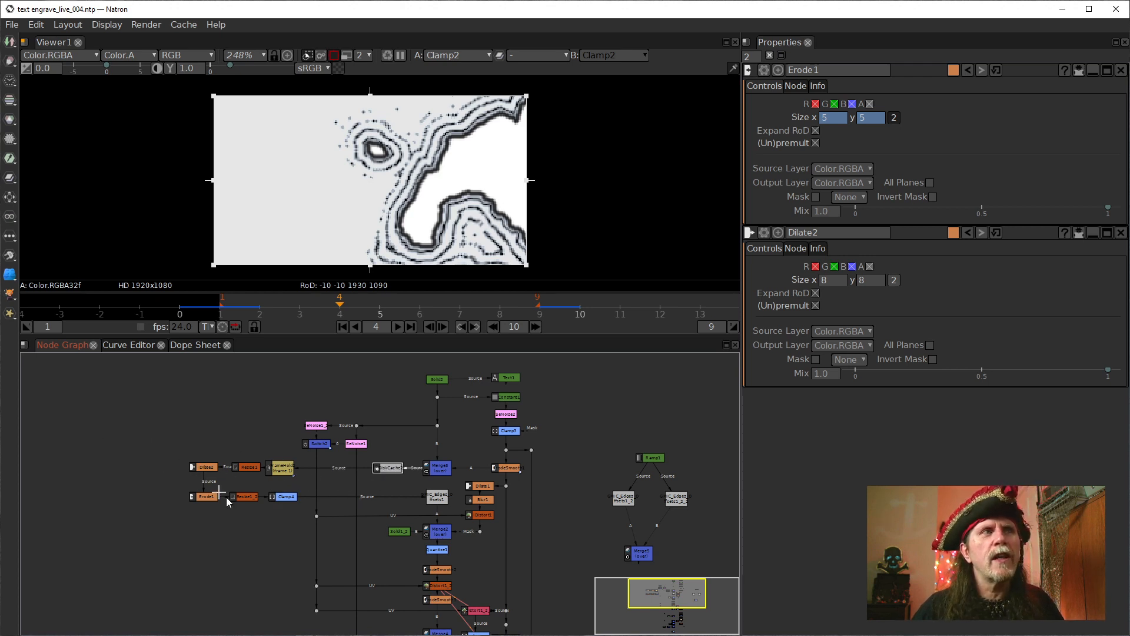
Review the graph down to the lower Merge nodes and open the properties of Switch1 feeding Merge1.
left_click_drag(483, 550, 396, 623)
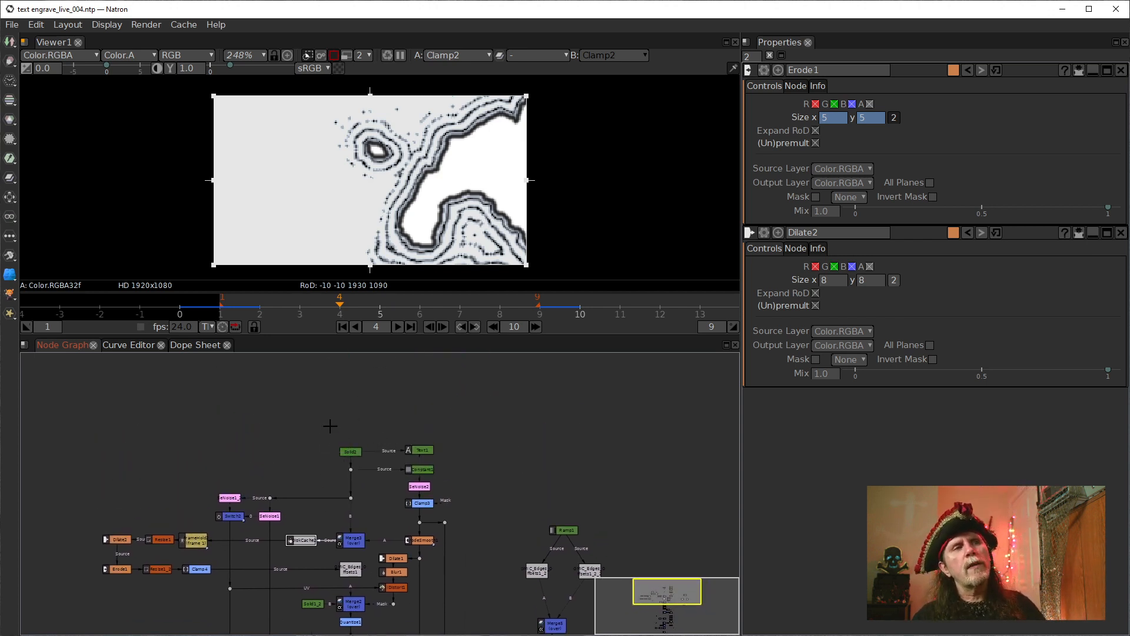
mouse_move(337, 593)
left_mouse_down()
mouse_move(376, 434)
mouse_move(352, 429)
left_mouse_up()
mouse_move(345, 577)
left_mouse_down()
mouse_move(340, 471)
mouse_move(341, 587)
left_mouse_up()
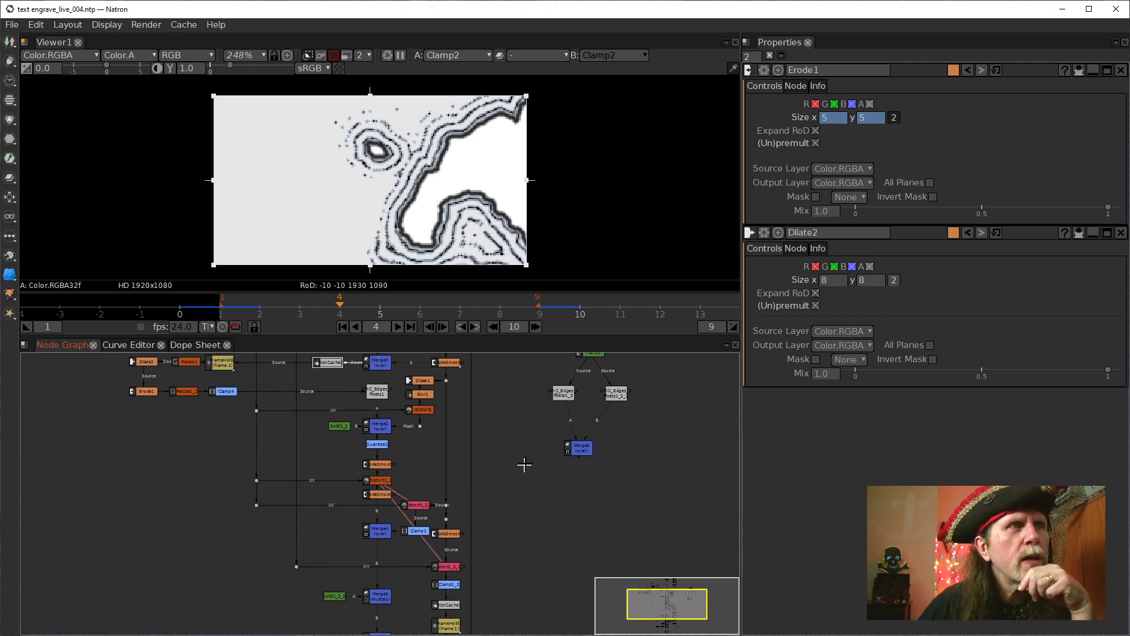
scroll(506, 568, "up", 8)
scroll(470, 530, "down", 6)
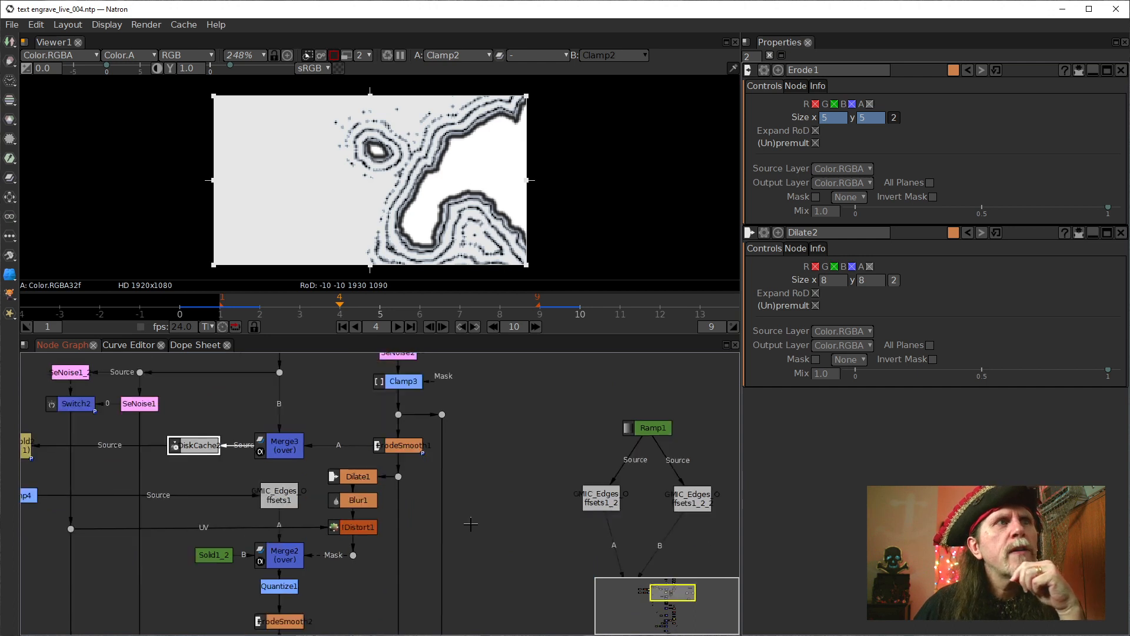
left_click_drag(474, 532, 507, 481)
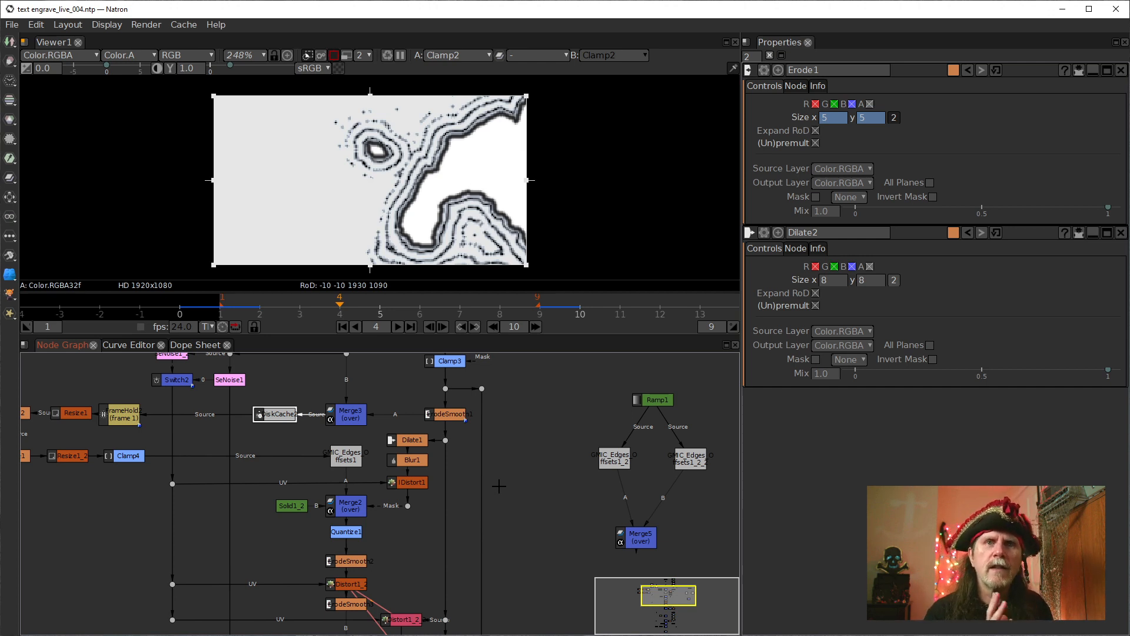
left_click_drag(409, 568, 457, 469)
left_click(390, 572)
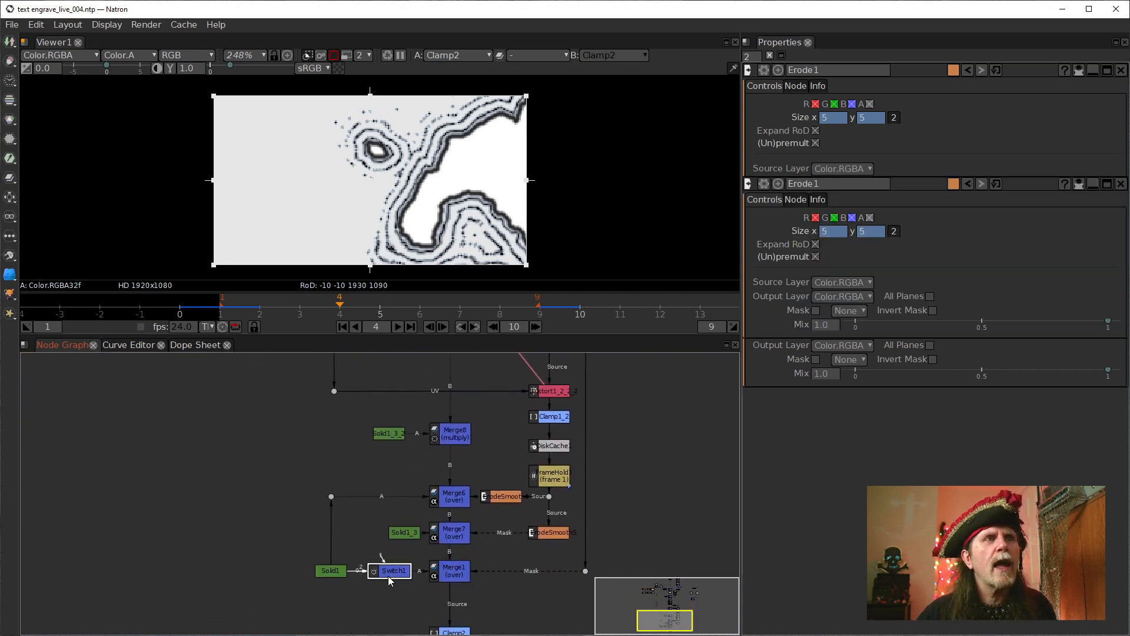
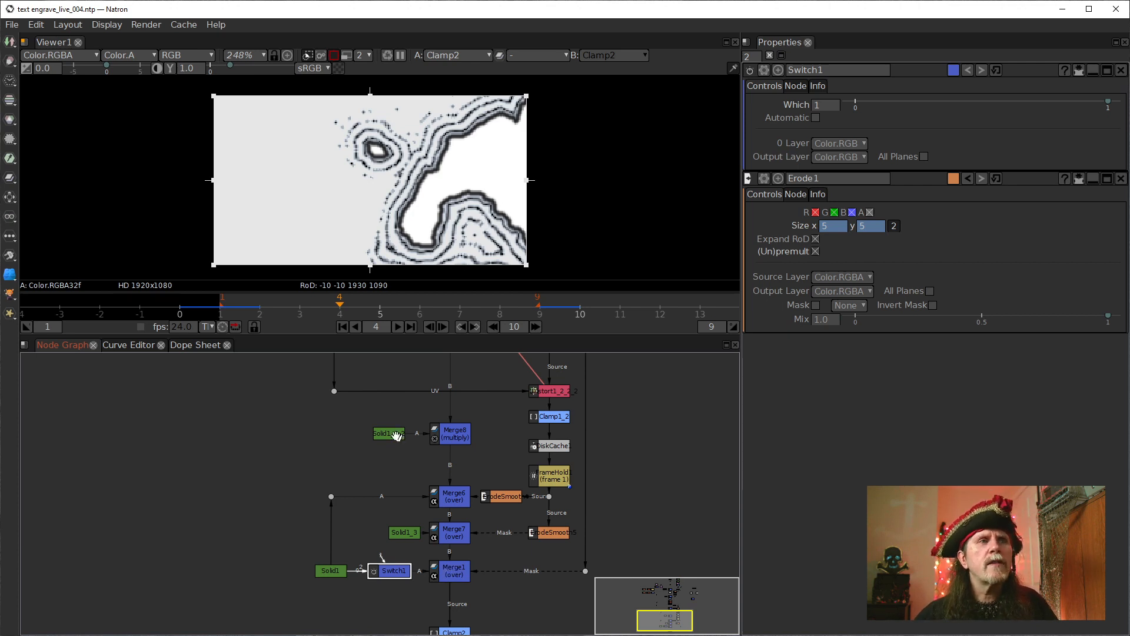
left_click_drag(381, 450, 356, 457)
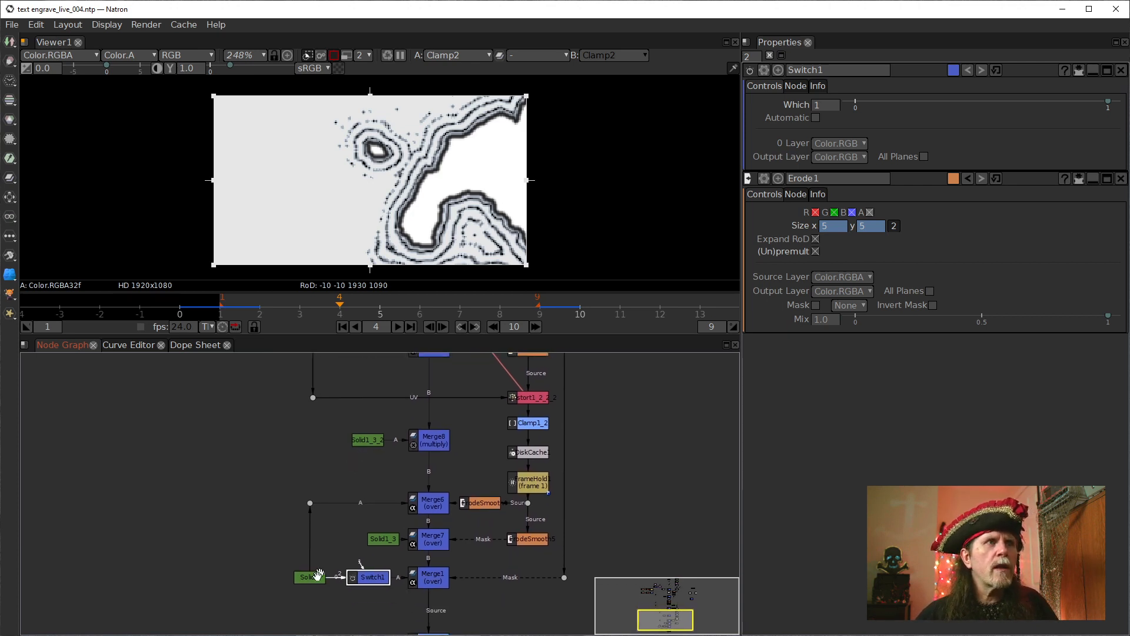
left_click(309, 578)
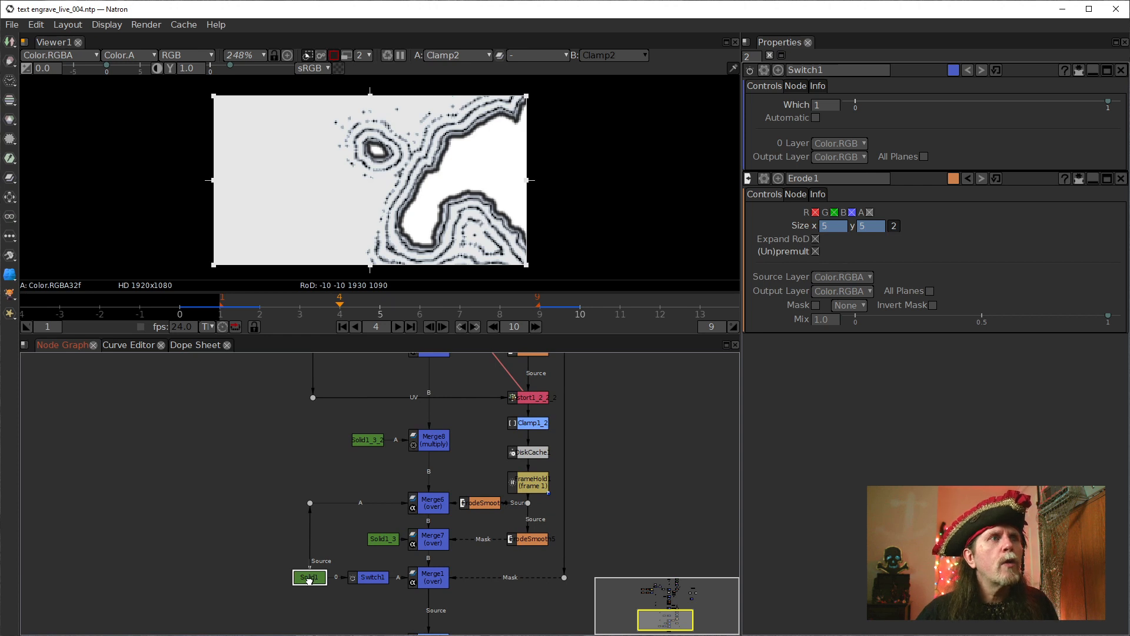
left_click_drag(300, 577, 270, 577)
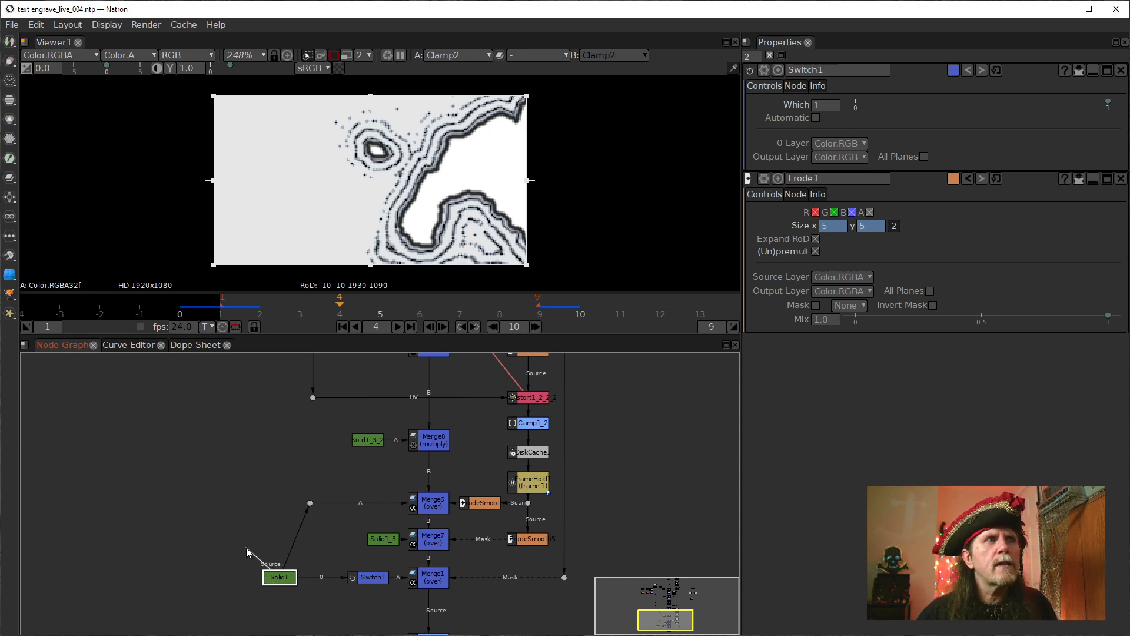
left_click(383, 556)
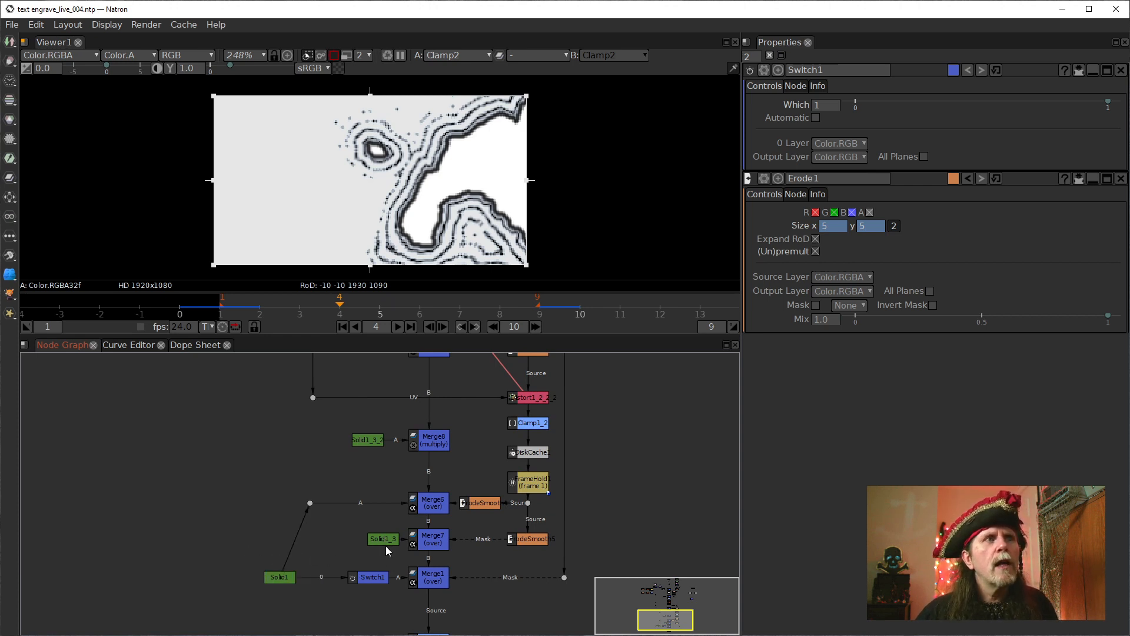
left_click(379, 538)
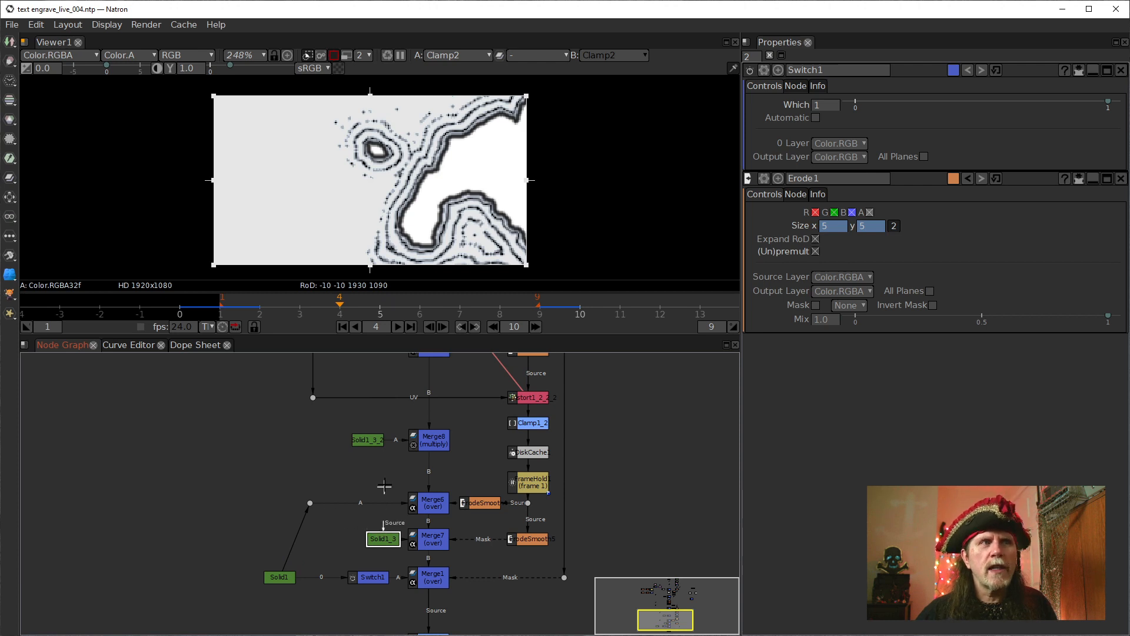
left_click(360, 439)
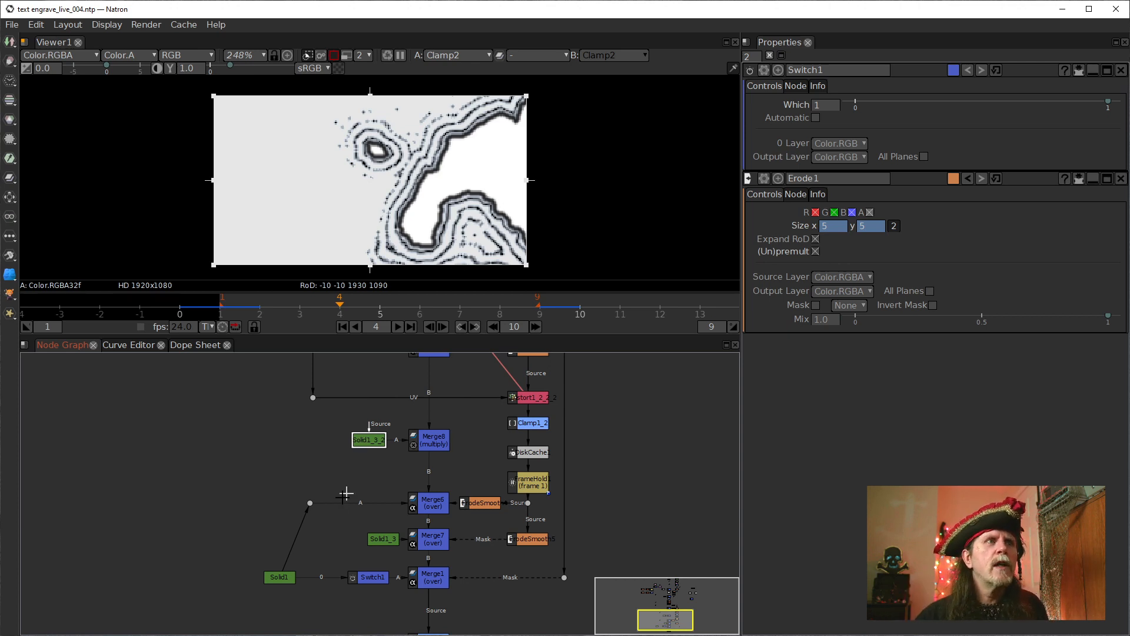
left_click(282, 578)
left_click_drag(281, 578, 306, 578)
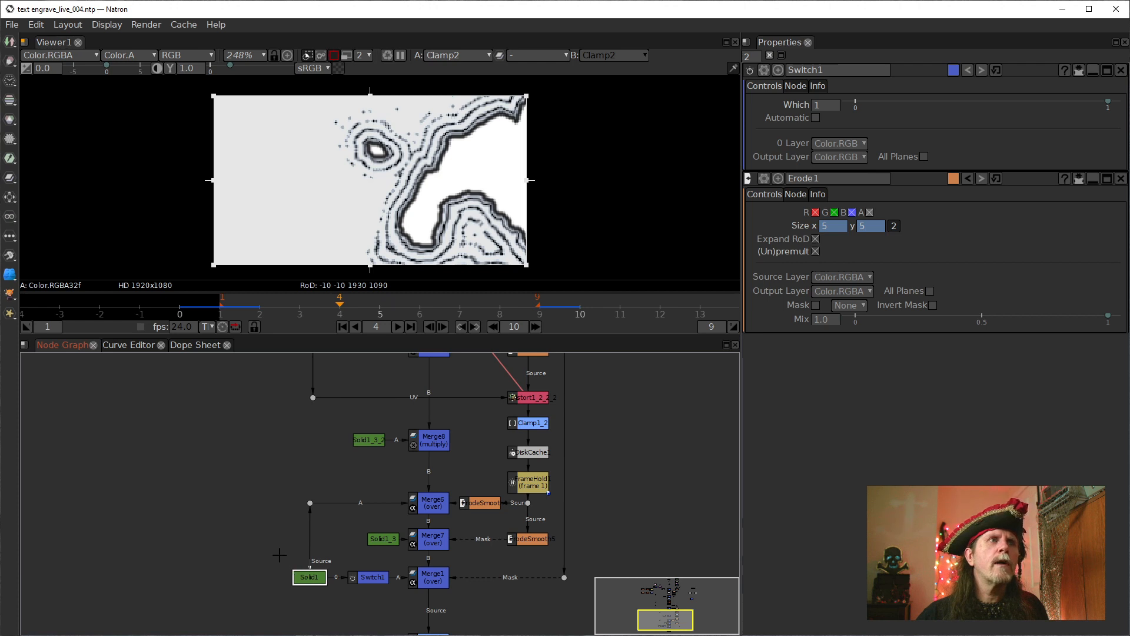
Add a Dot near Solid1 and connect Solid1's Source input to it, keeping Solid1 in line beside Switch1.
left_click(232, 533)
key("period")
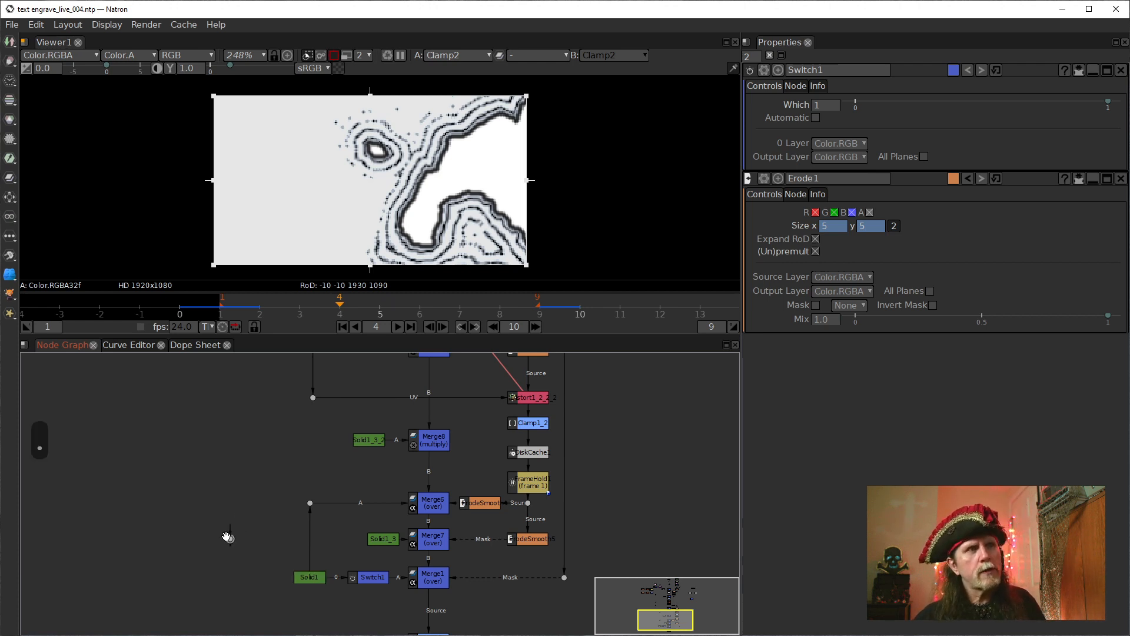
left_click(309, 578)
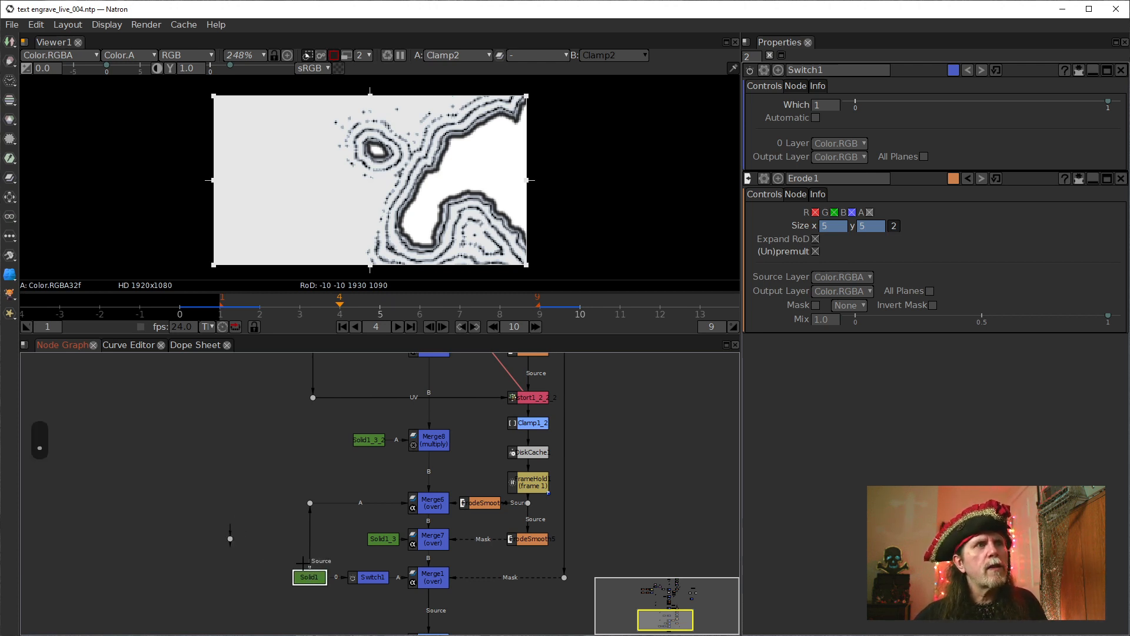
left_click_drag(302, 563, 263, 560)
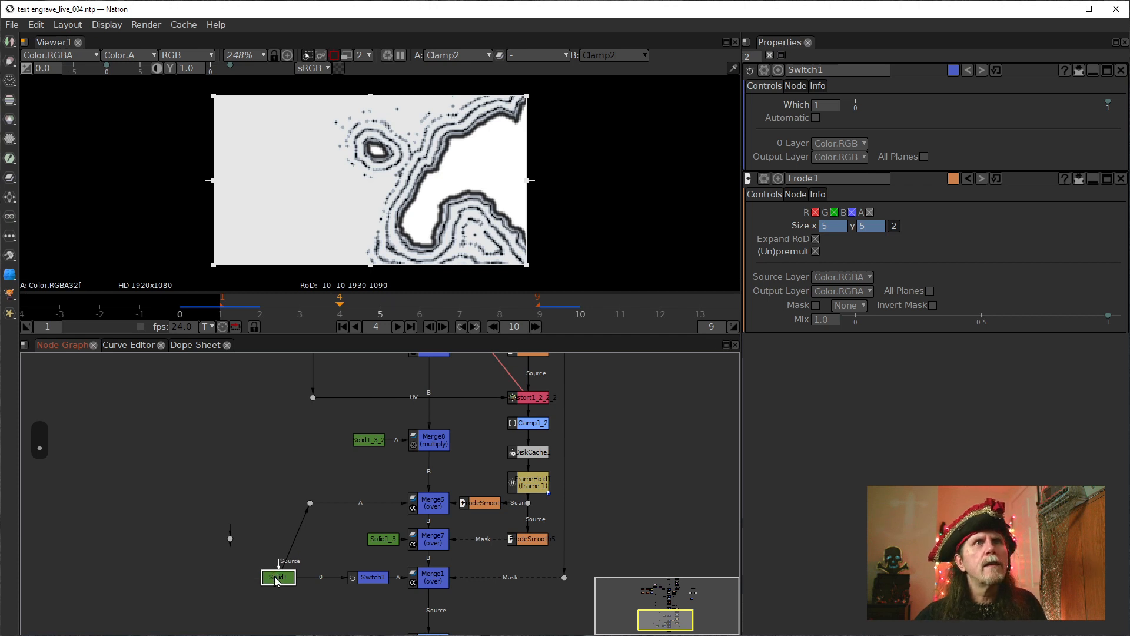
double_click(276, 580)
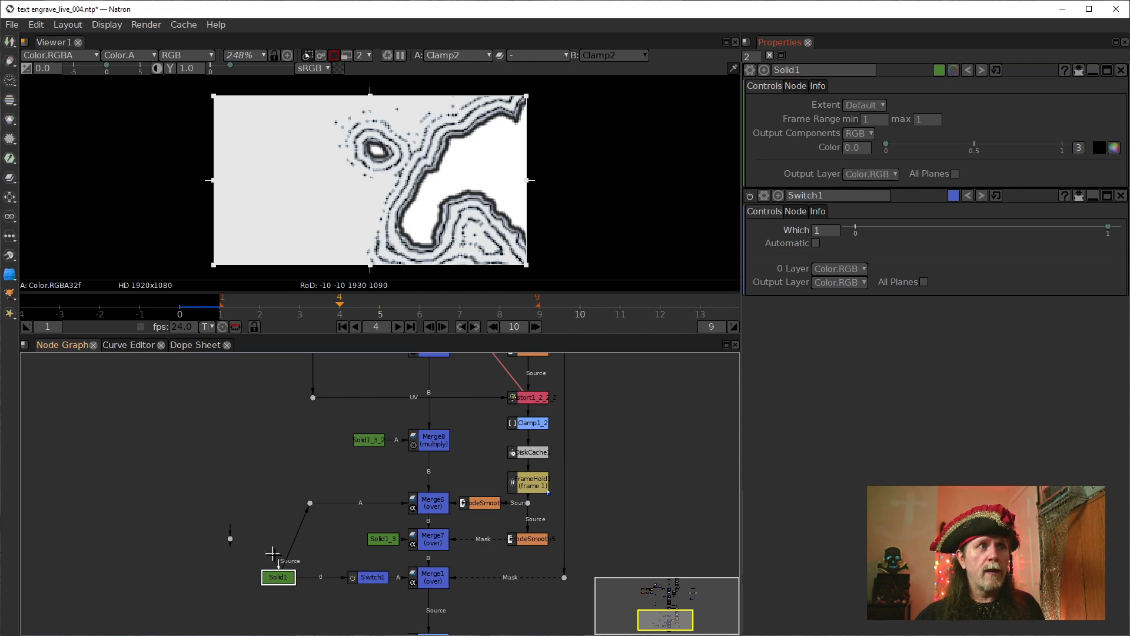
left_click_drag(279, 565, 230, 539)
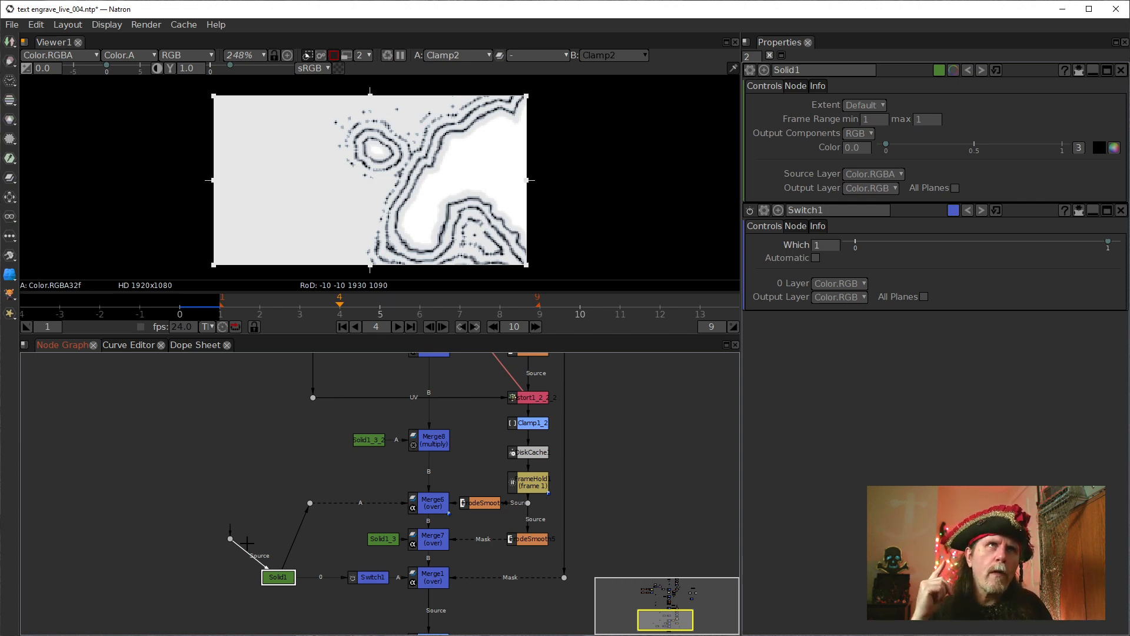
left_click_drag(293, 575, 323, 575)
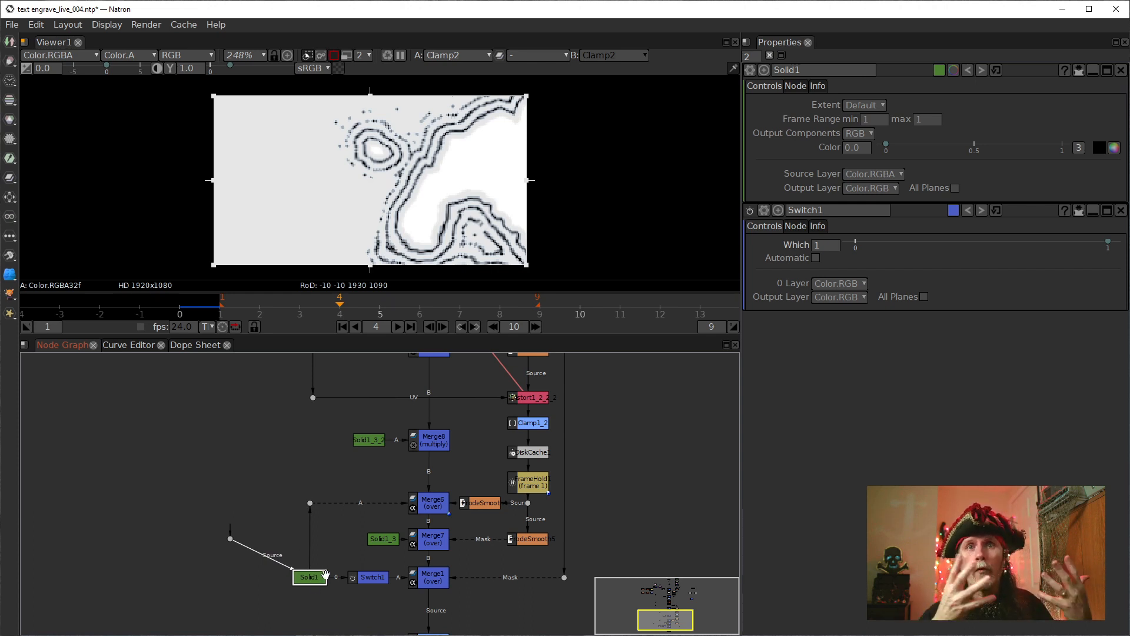
Align the Dot level with Solid1, add a second Dot feeding it from above, and connect Solid1_3's Source to the new Dot.
left_click_drag(230, 539, 232, 577)
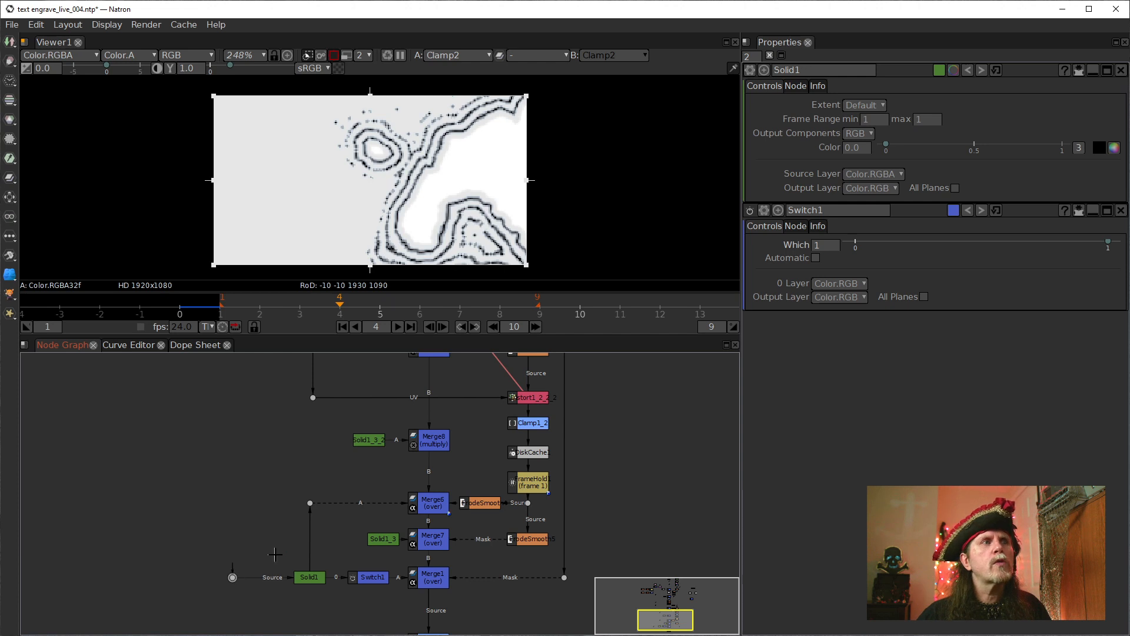
left_click(224, 510)
key("period")
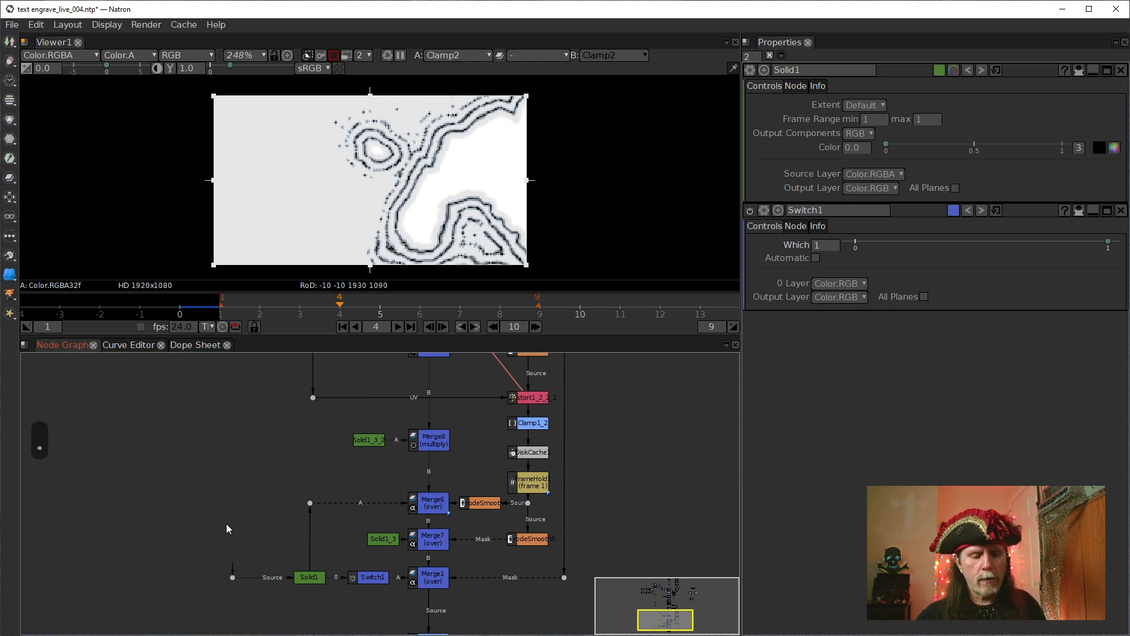
left_click_drag(234, 568, 229, 522)
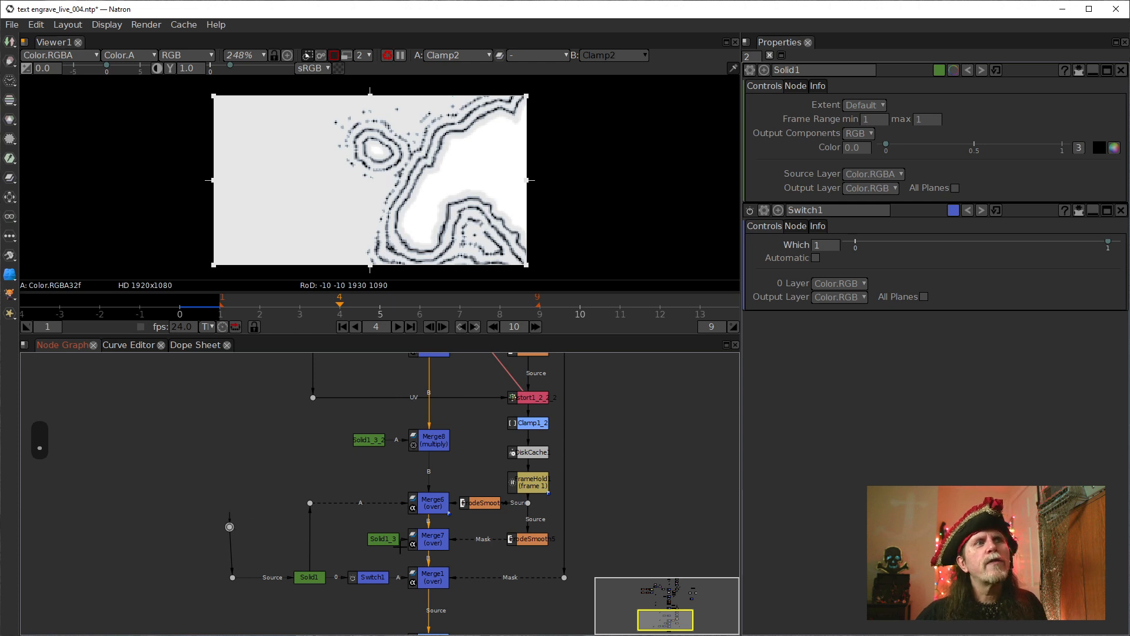
left_click_drag(389, 538, 233, 538)
Add a third Dot above the Solid1_3 Dot, chain them together and connect Solid1_3_2's Source to it.
left_click_drag(335, 480, 328, 532)
left_click(356, 492)
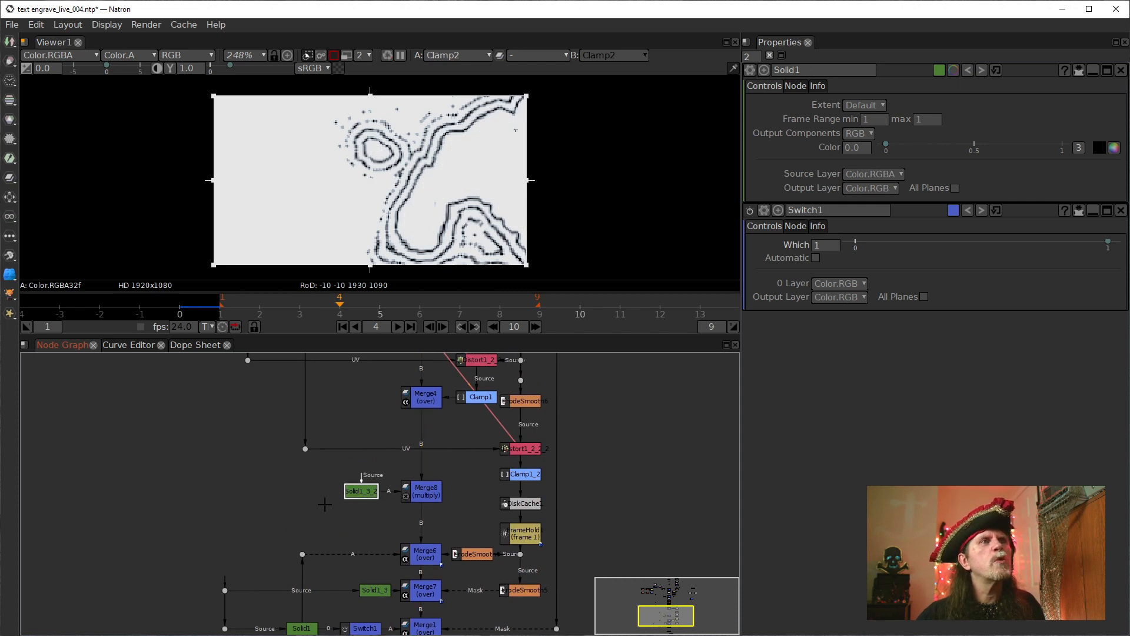
left_click(263, 495)
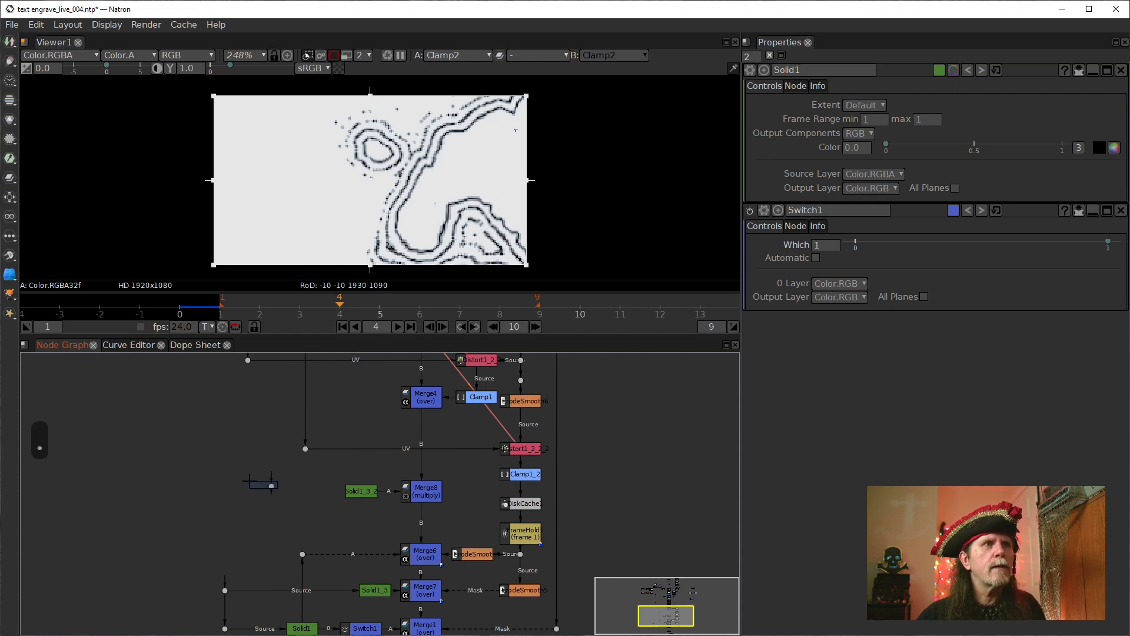
left_click_drag(272, 486, 227, 483)
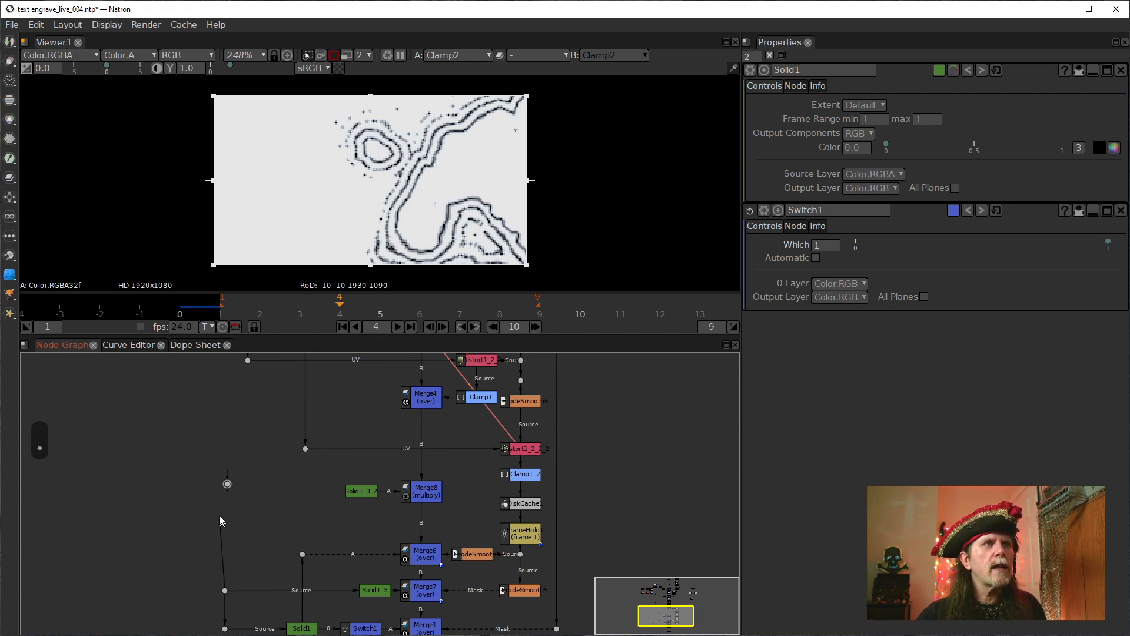
left_click(363, 486)
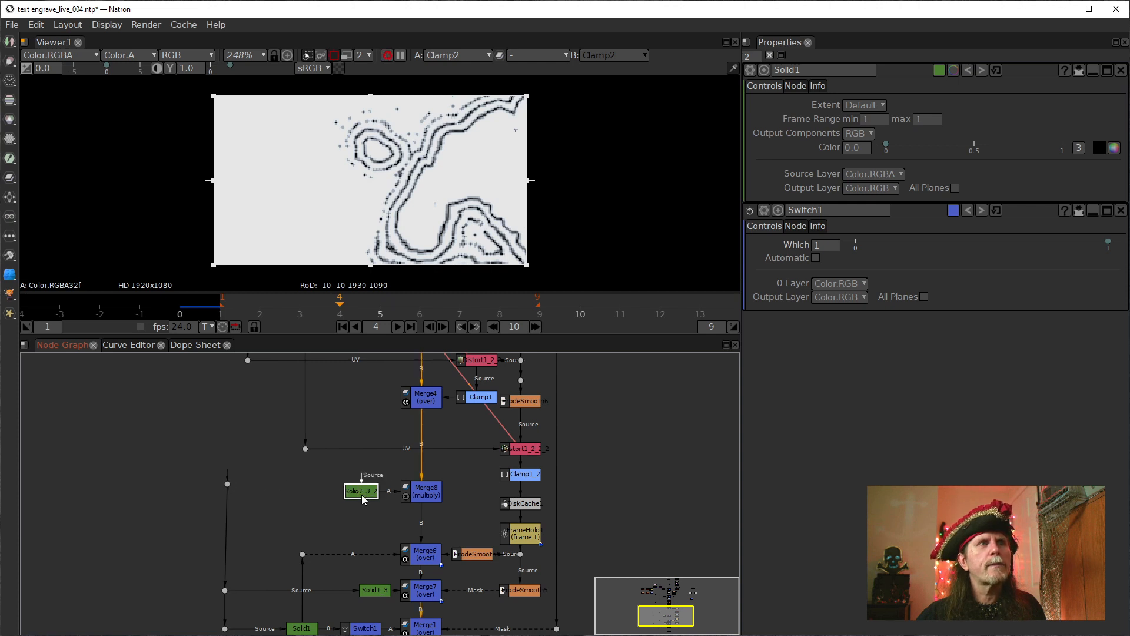
left_click_drag(363, 484, 225, 490)
left_click_drag(350, 535, 308, 613)
Add a Dot near the start of the graph, connect it to the Dot beneath Solid2 and place it level, beyond the Dilate2 branch.
scroll(282, 542, "down", 3)
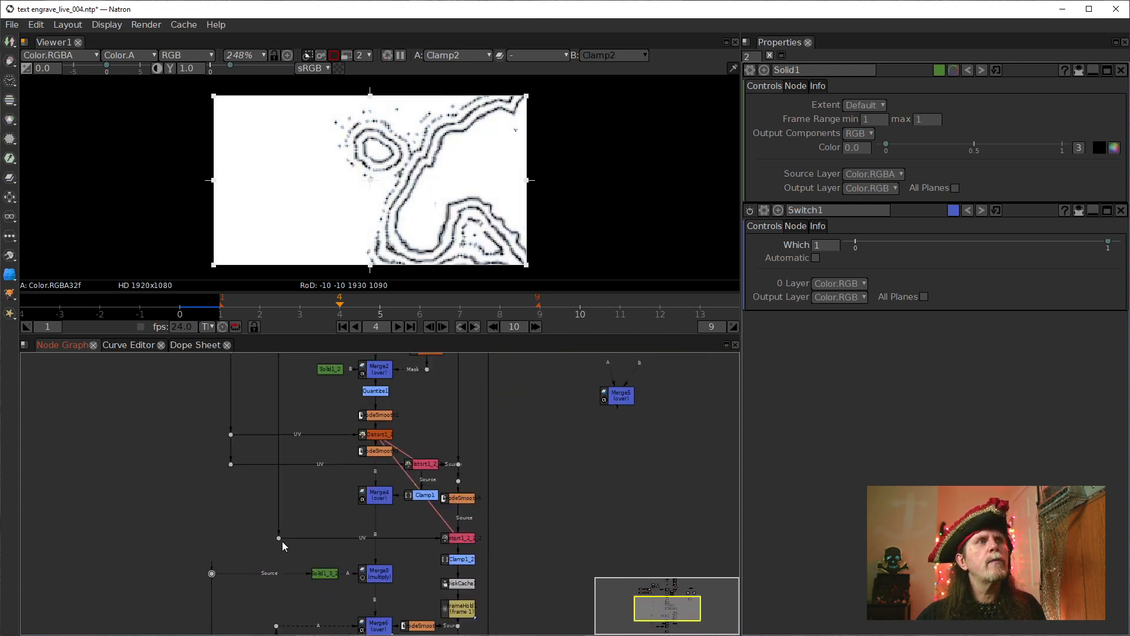
left_click_drag(281, 528, 182, 555)
scroll(245, 522, "up", 2)
scroll(244, 512, "down", 3)
scroll(224, 583, "up", 4)
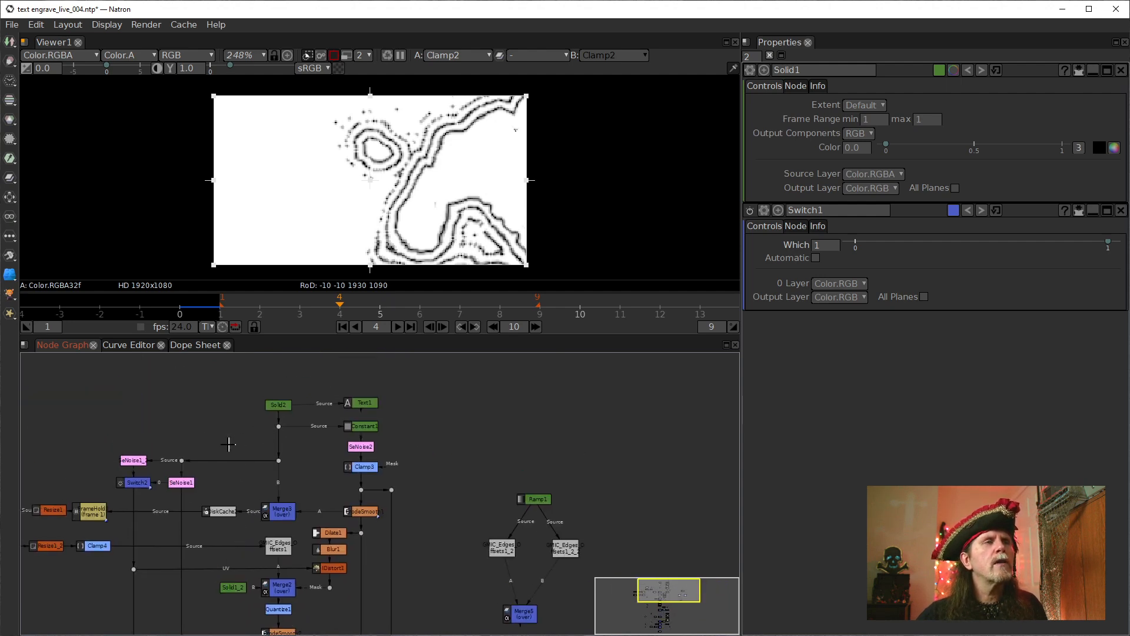
left_click_drag(216, 442, 325, 471)
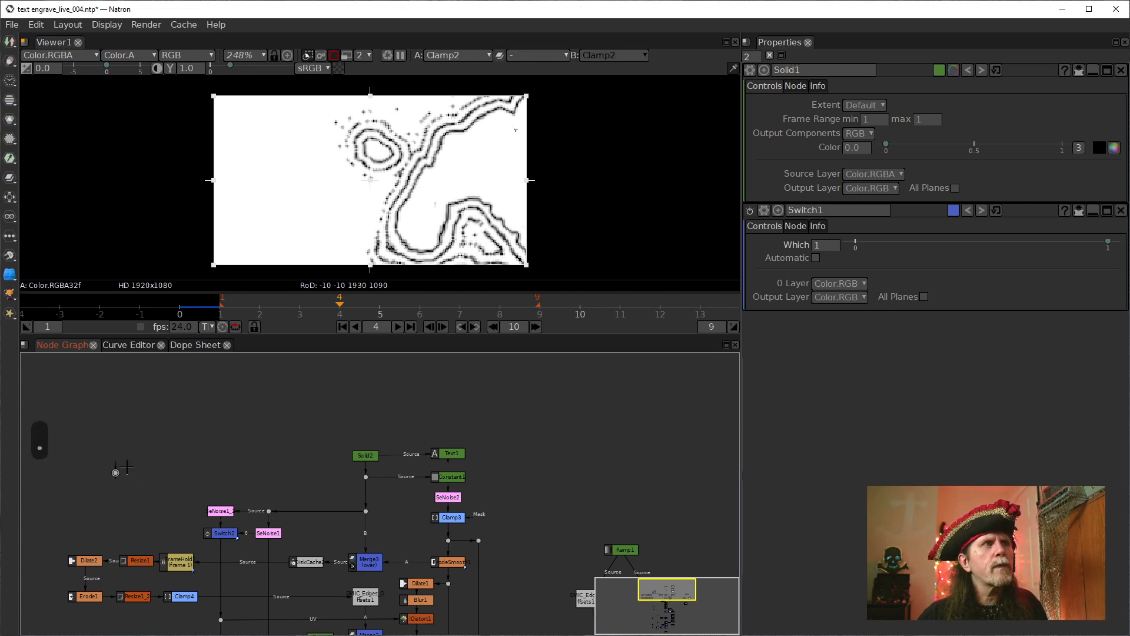
left_click_drag(116, 469, 365, 478)
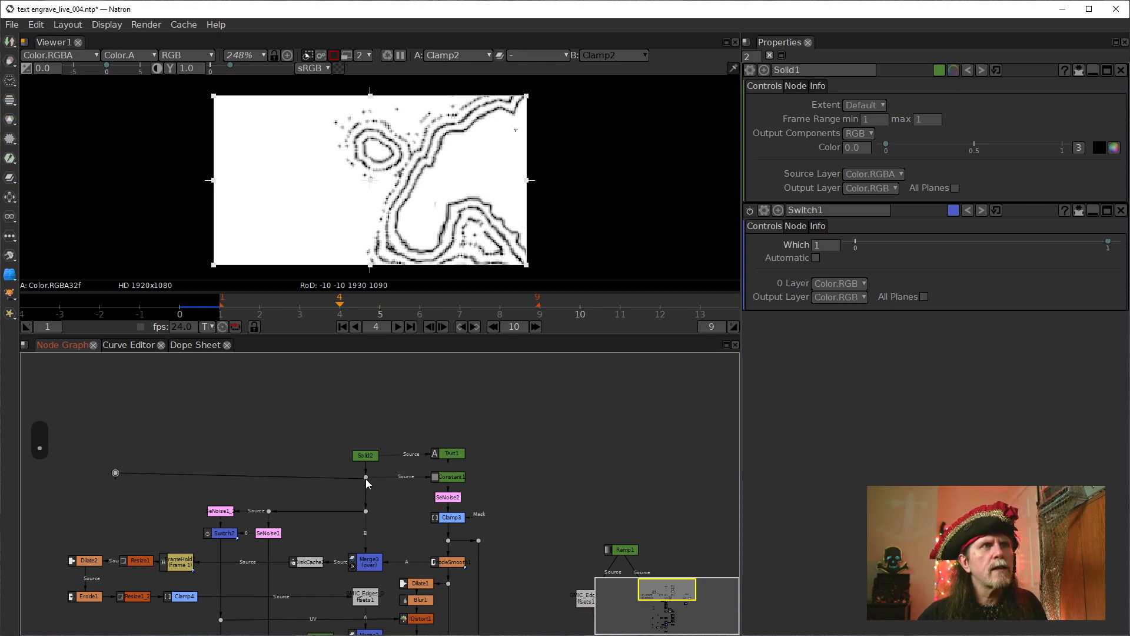
left_click_drag(170, 529, 440, 468)
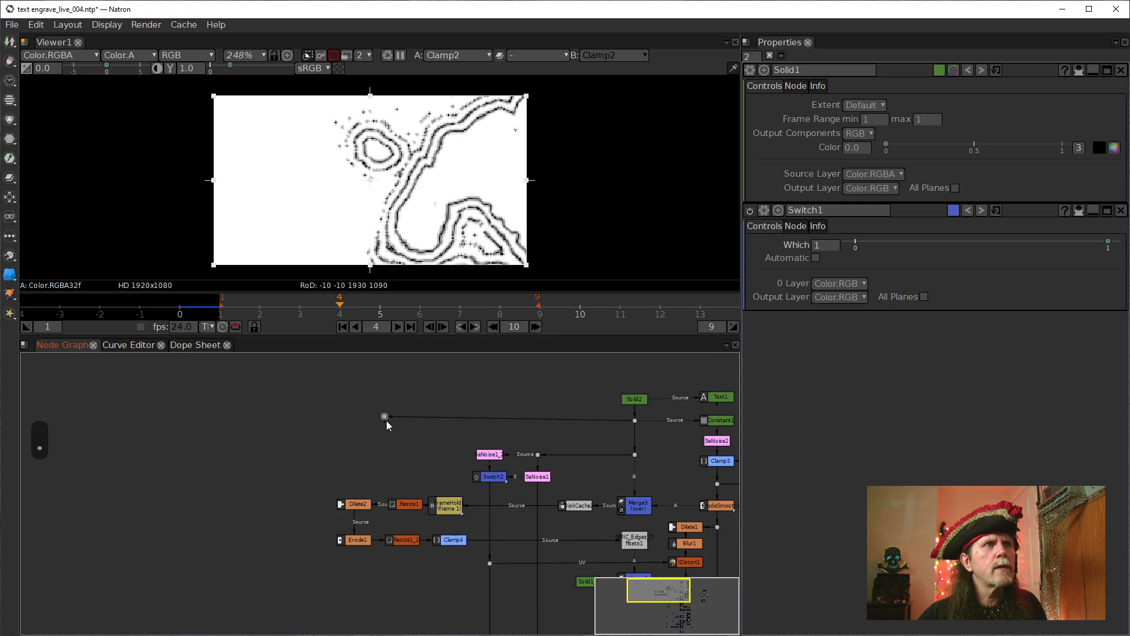
left_click_drag(382, 416, 296, 421)
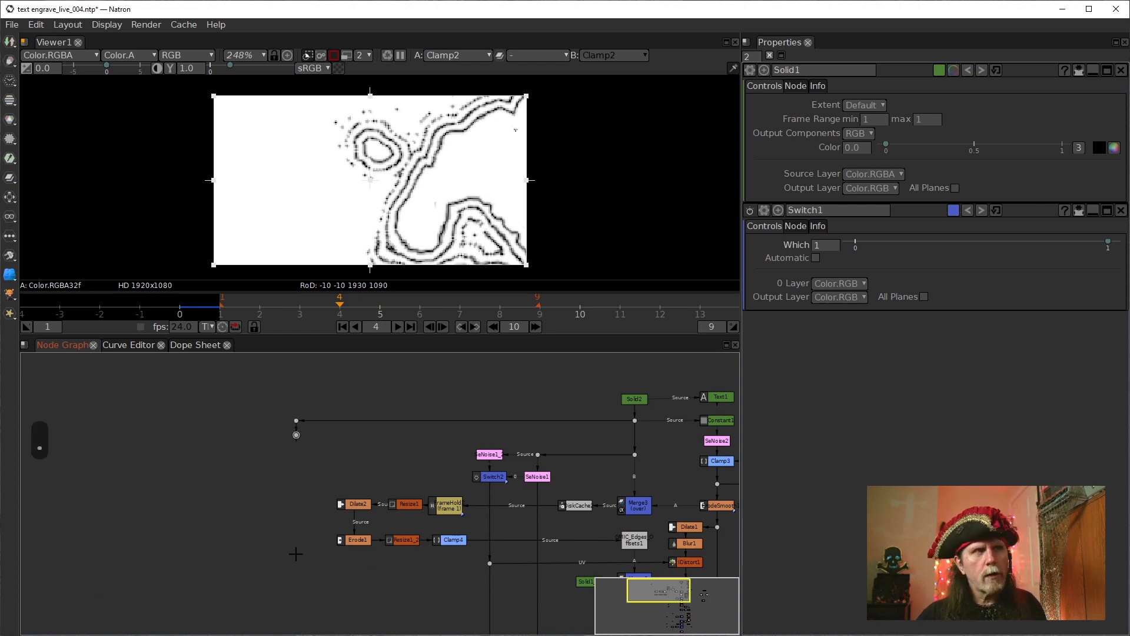
Extend the outer line down with another Dot level with Solid1_3_2 and connect the lower Solids' Dot chain to it.
scroll(287, 428, "down", 5)
scroll(284, 421, "up", 4)
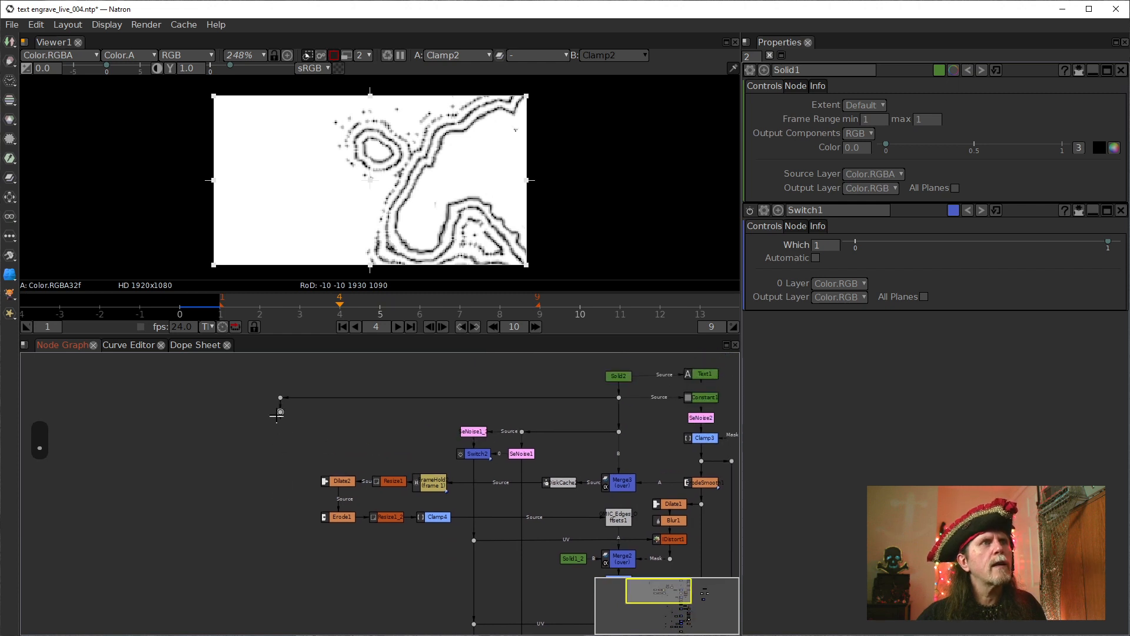
left_click_drag(281, 412, 280, 611)
left_click_drag(364, 606, 333, 411)
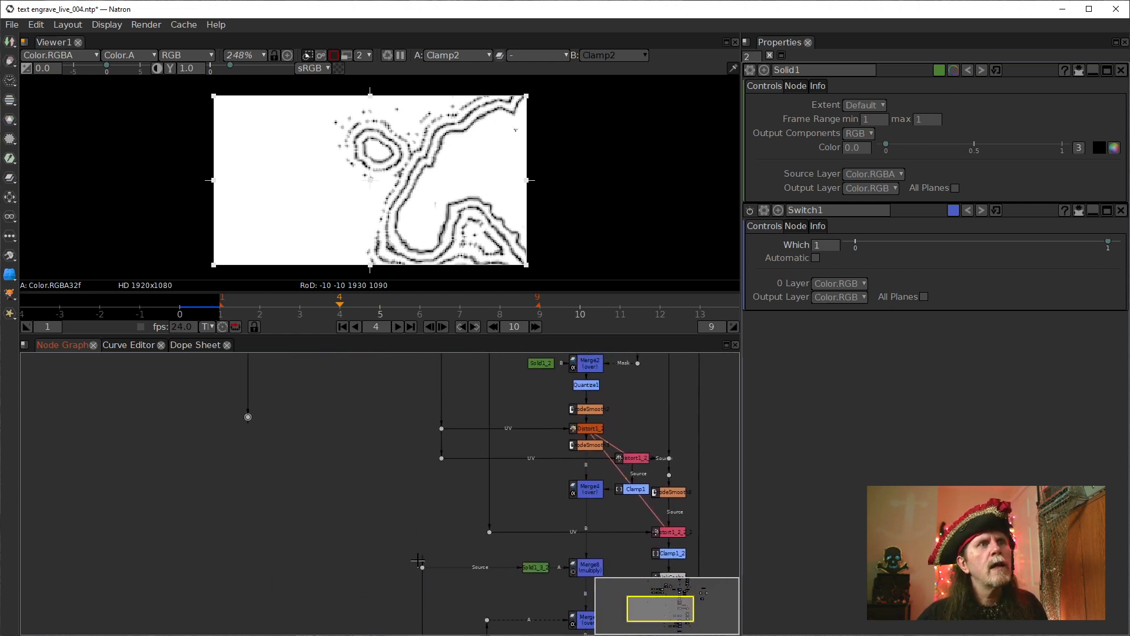
left_click_drag(421, 559, 255, 555)
Examine the rewired graph from Solid2 down to the Solid nodes feeding the lower Merges.
scroll(403, 519, "down", 4)
left_click_drag(443, 523, 332, 540)
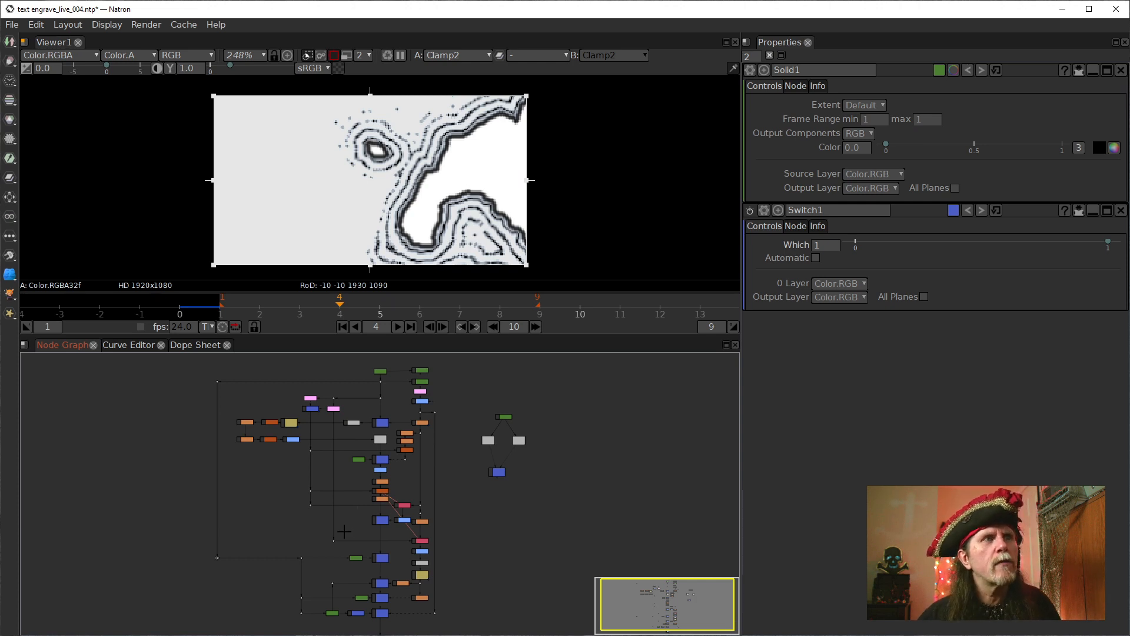
scroll(348, 521, "up", 5)
left_click_drag(328, 538, 209, 563)
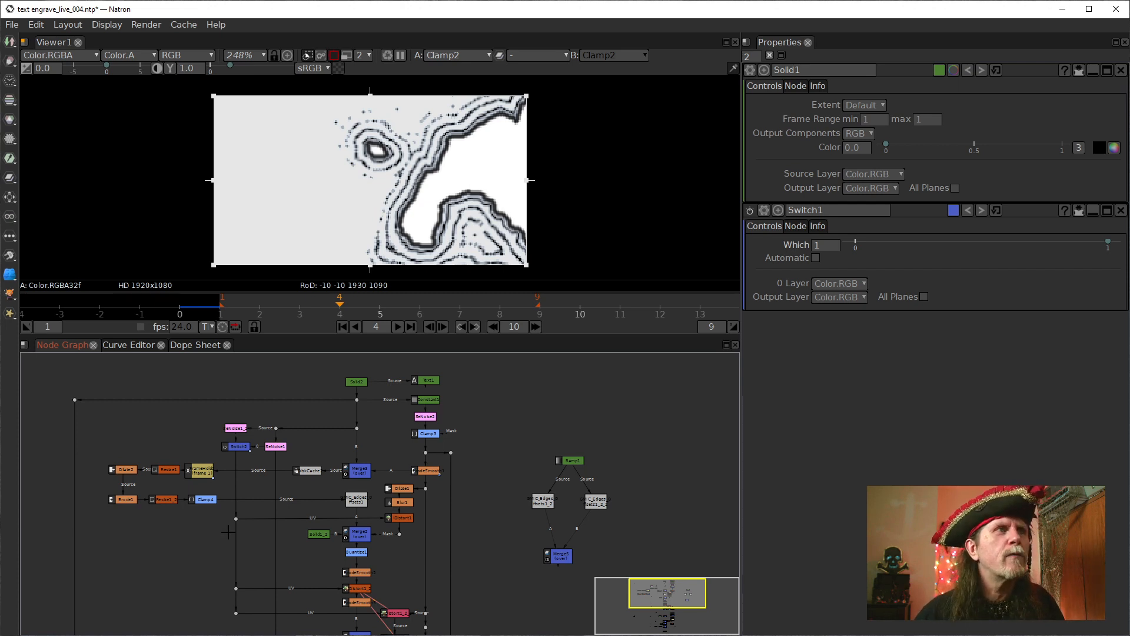
mouse_move(256, 534)
left_mouse_down()
mouse_move(255, 489)
mouse_move(298, 523)
mouse_move(273, 536)
left_mouse_up()
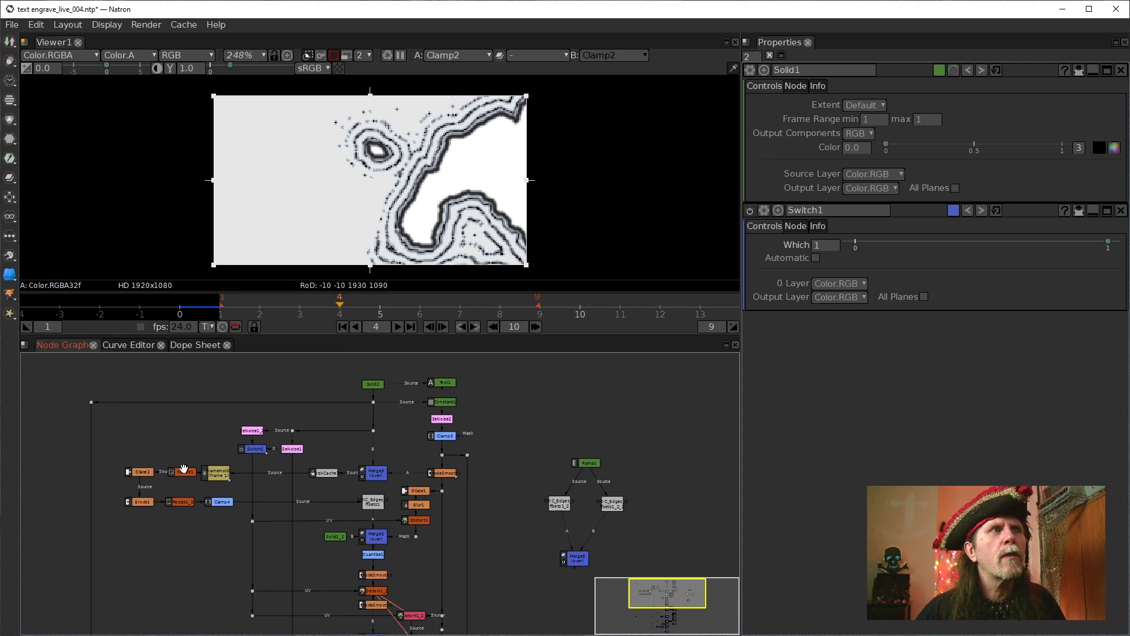
left_click_drag(595, 539, 593, 415)
left_click_drag(512, 532, 537, 454)
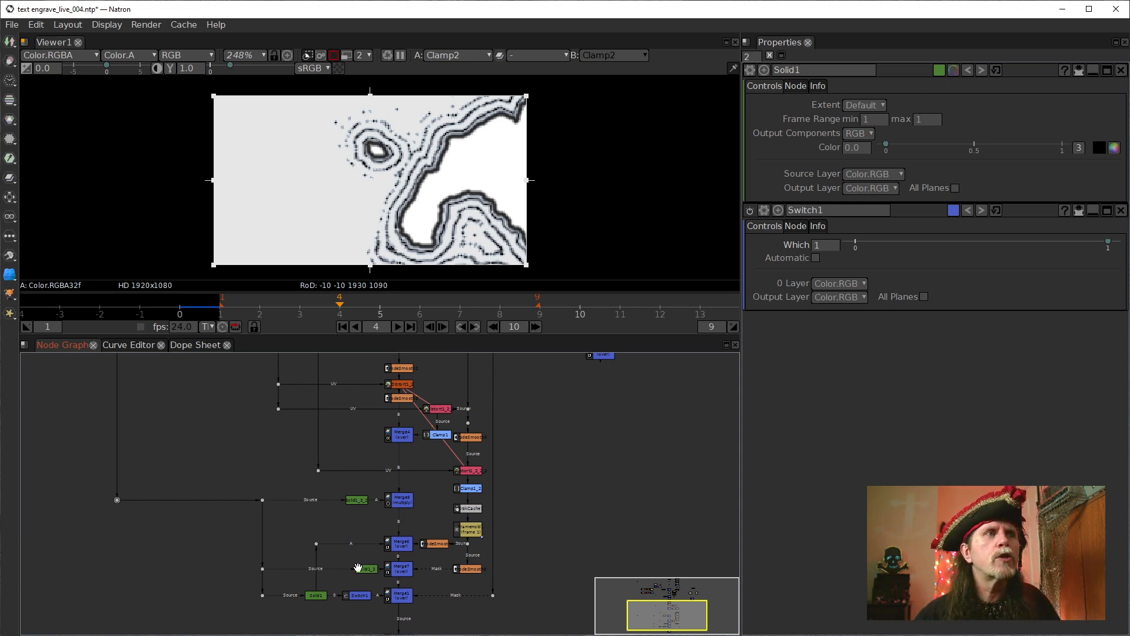
left_click_drag(545, 487, 522, 570)
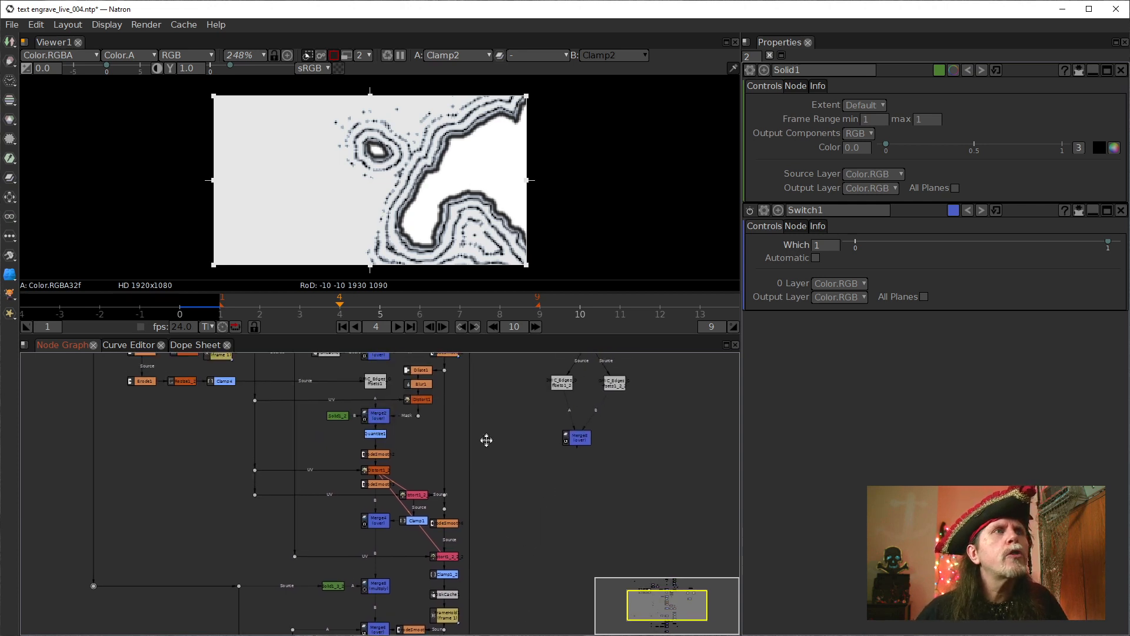
Move Solid2 and Text1 up the graph, keeping Solid2 in line above its Dot.
left_click_drag(486, 440, 358, 478)
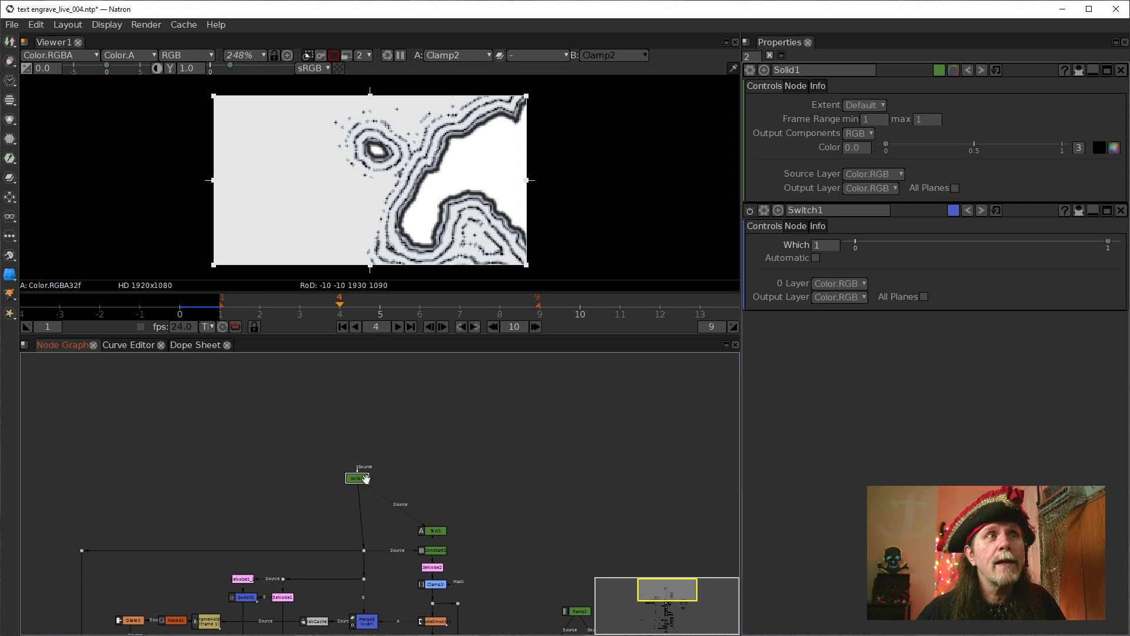
left_click_drag(435, 530, 435, 485)
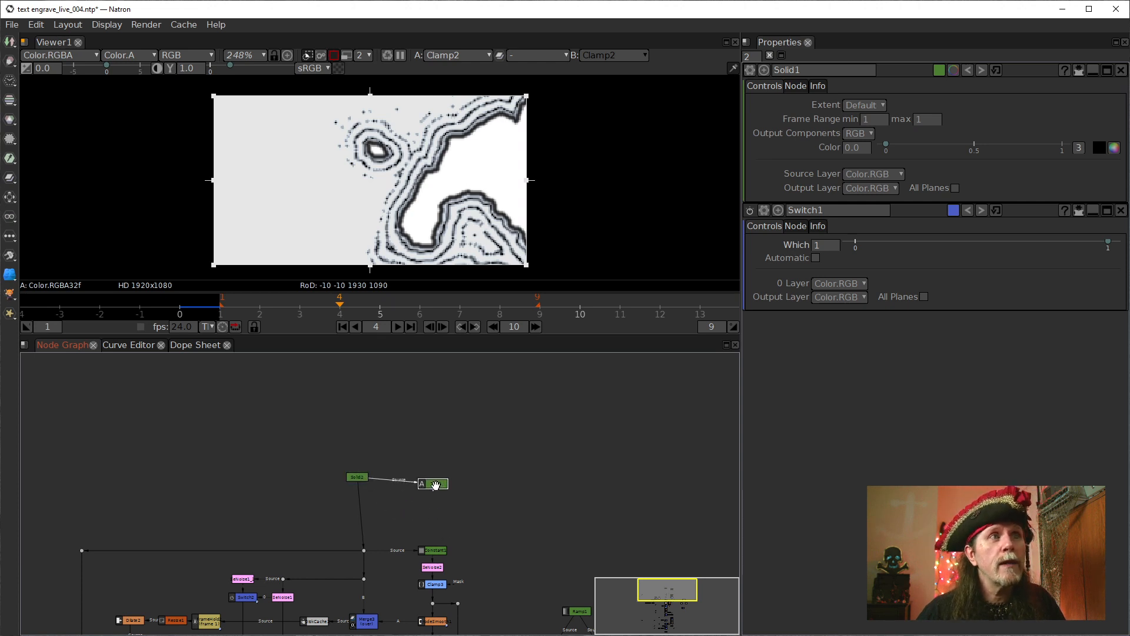
left_click_drag(358, 480, 365, 492)
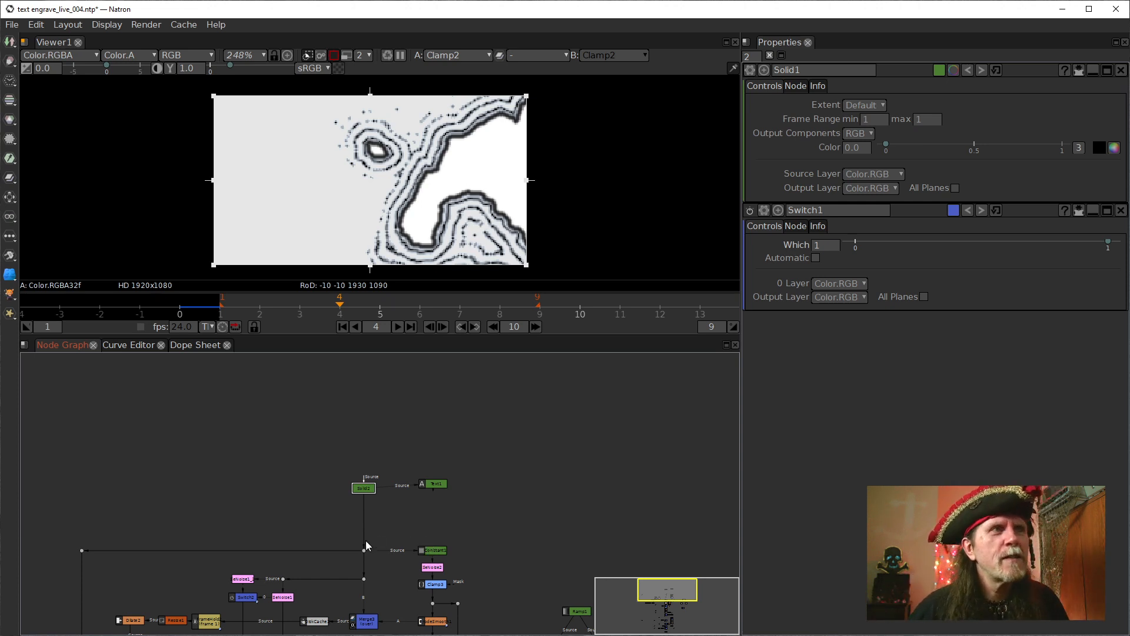
Add a separate Dot below Solid2's Dot for the outer branch and move Constant1, SeNoise2 and Clamp3 up beside the upper Dot.
left_click_drag(365, 552, 357, 507)
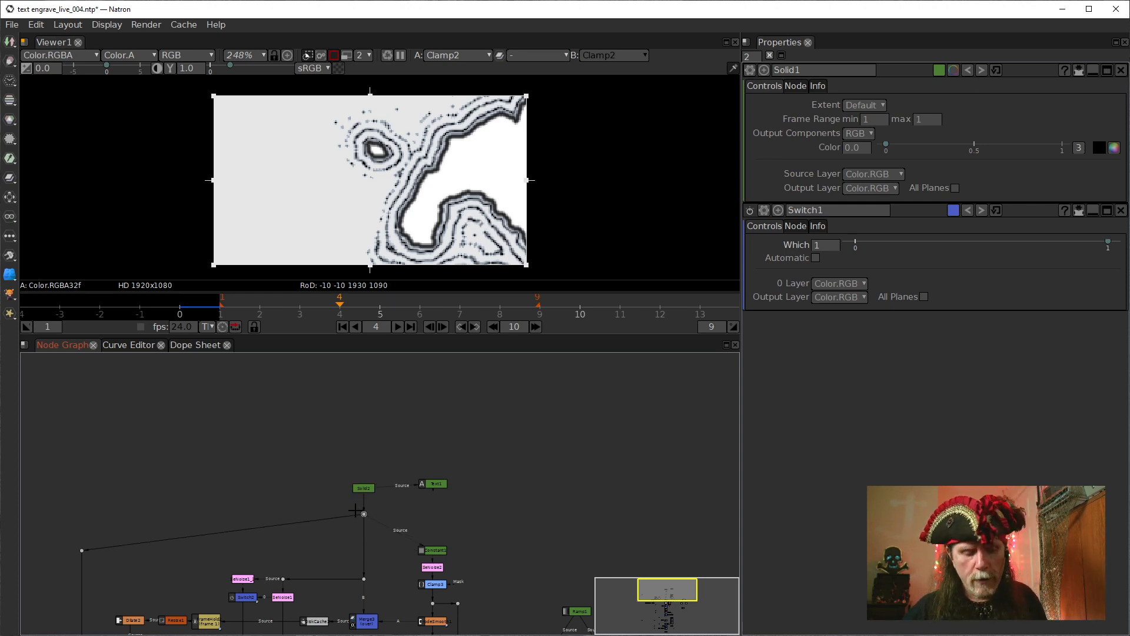
key("period")
left_click_drag(364, 525, 439, 536)
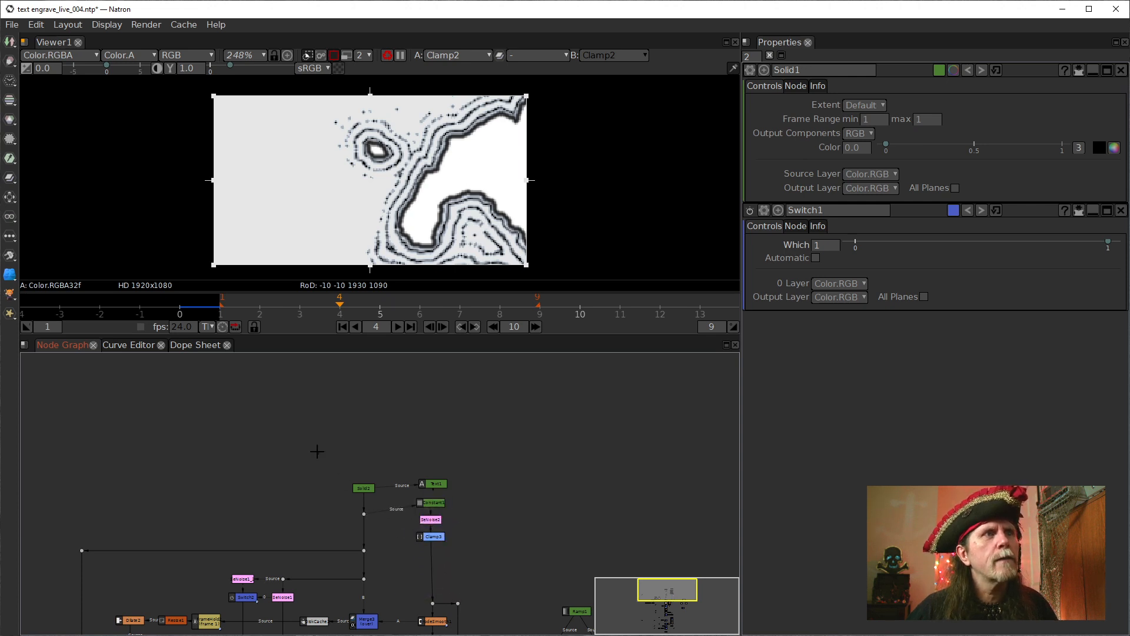
Move the group from Solid2 and Text1 down to Clamp3 higher above the graph, with Text1 level with Solid2.
left_click_drag(317, 452, 434, 437)
left_click(518, 488)
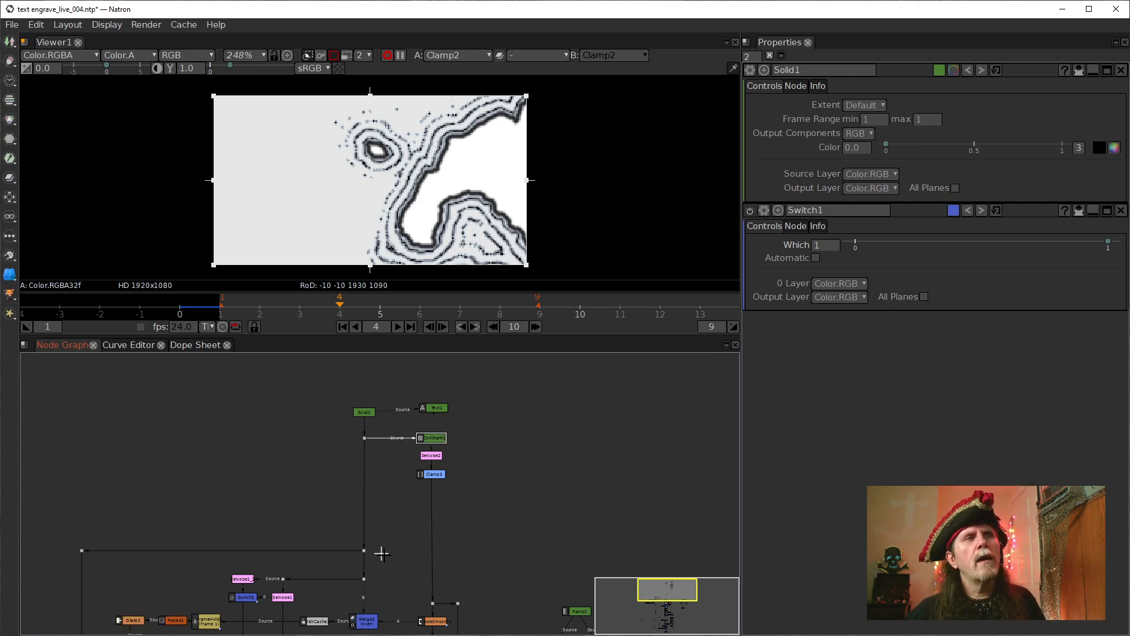
left_click_drag(536, 534, 538, 529)
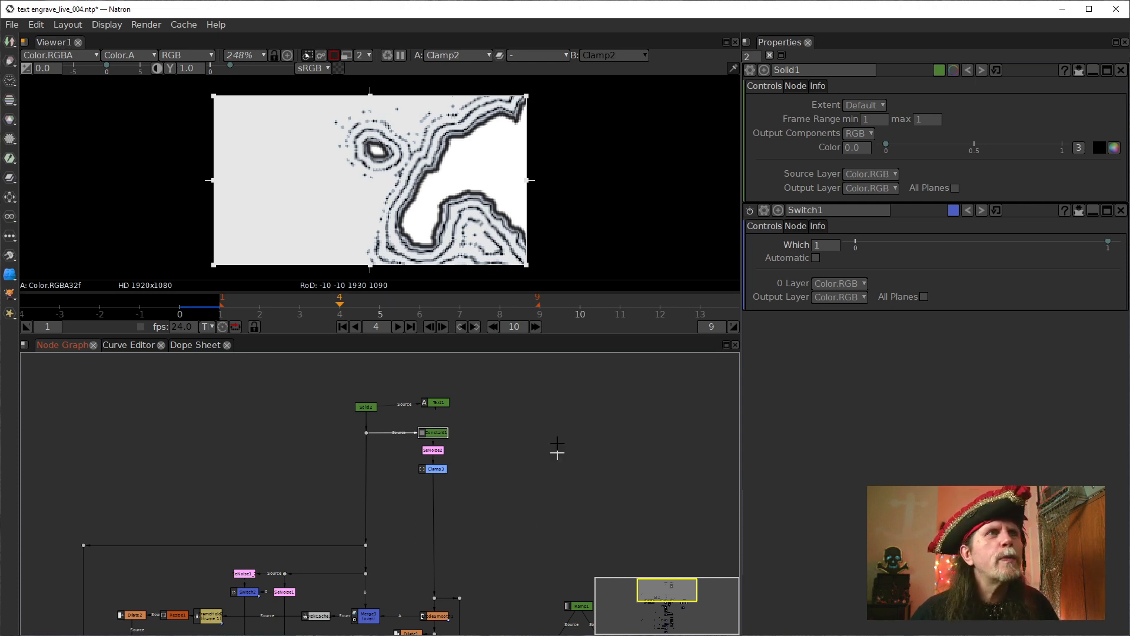
left_click_drag(441, 403, 431, 407)
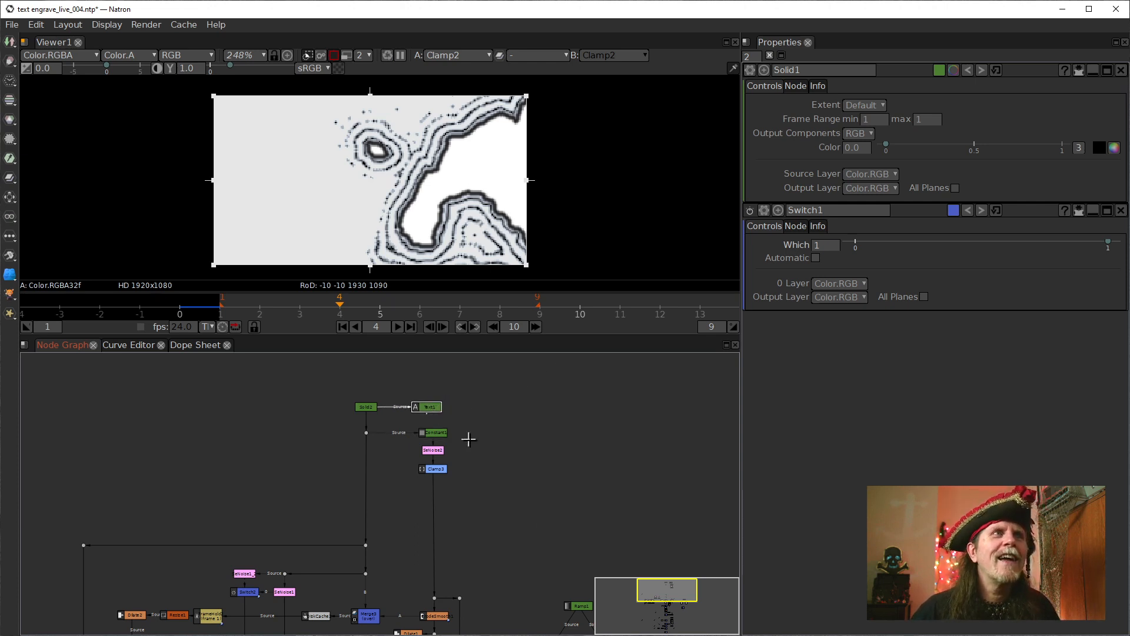
Move the Viewer1 node at the end of the graph directly beneath Clamp2.
left_click_drag(517, 511, 538, 416)
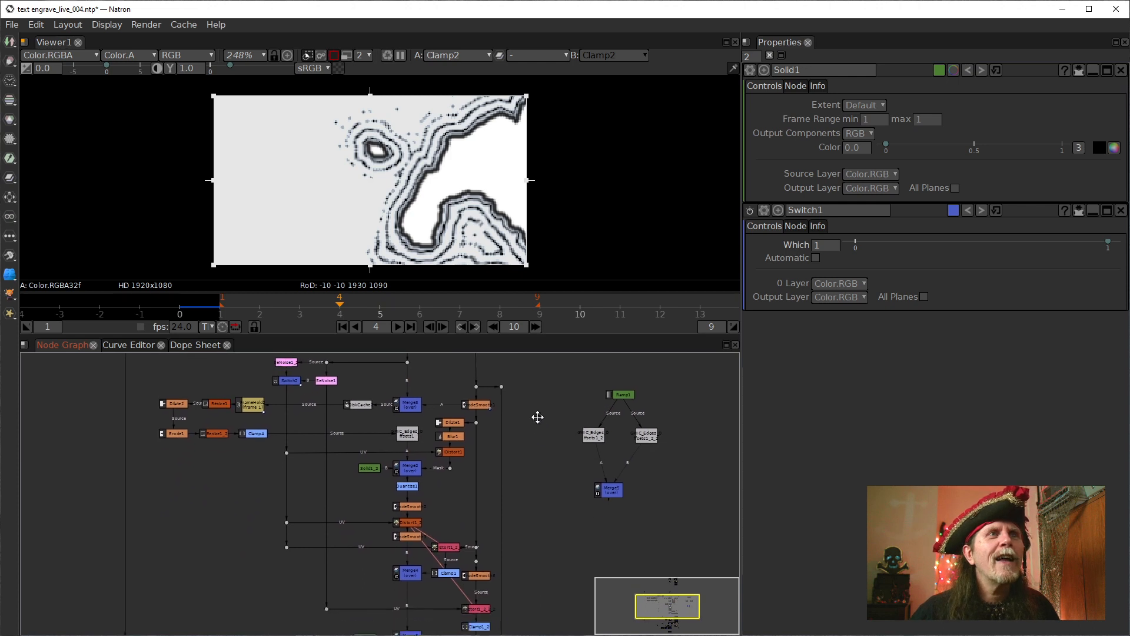
scroll(508, 523, "down", 2)
left_click_drag(526, 567, 542, 433)
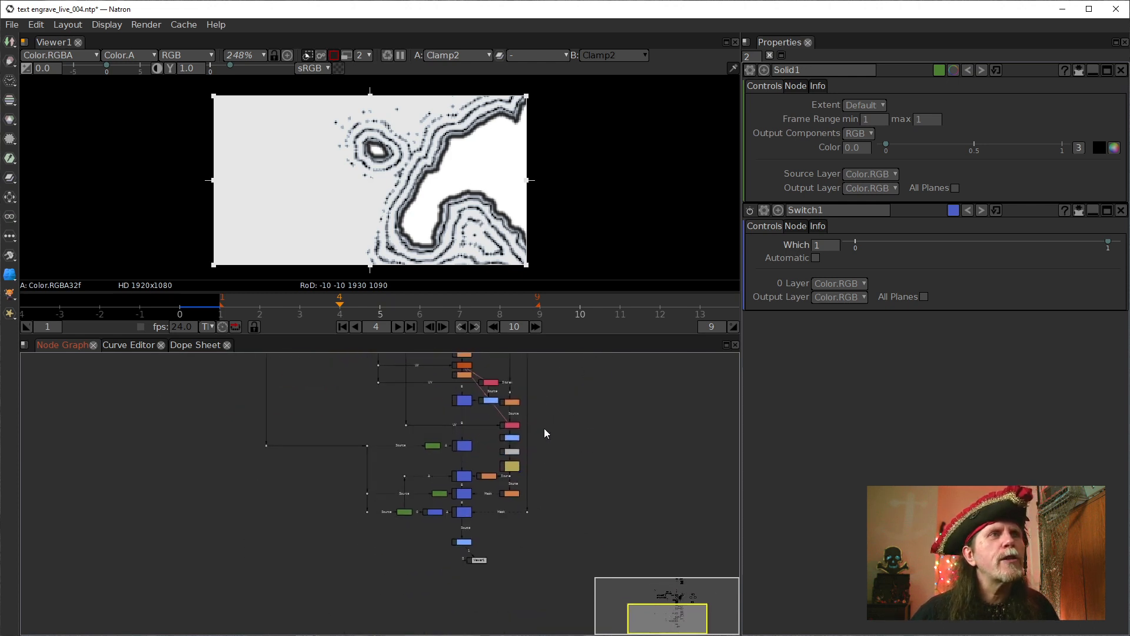
left_click_drag(480, 561, 468, 575)
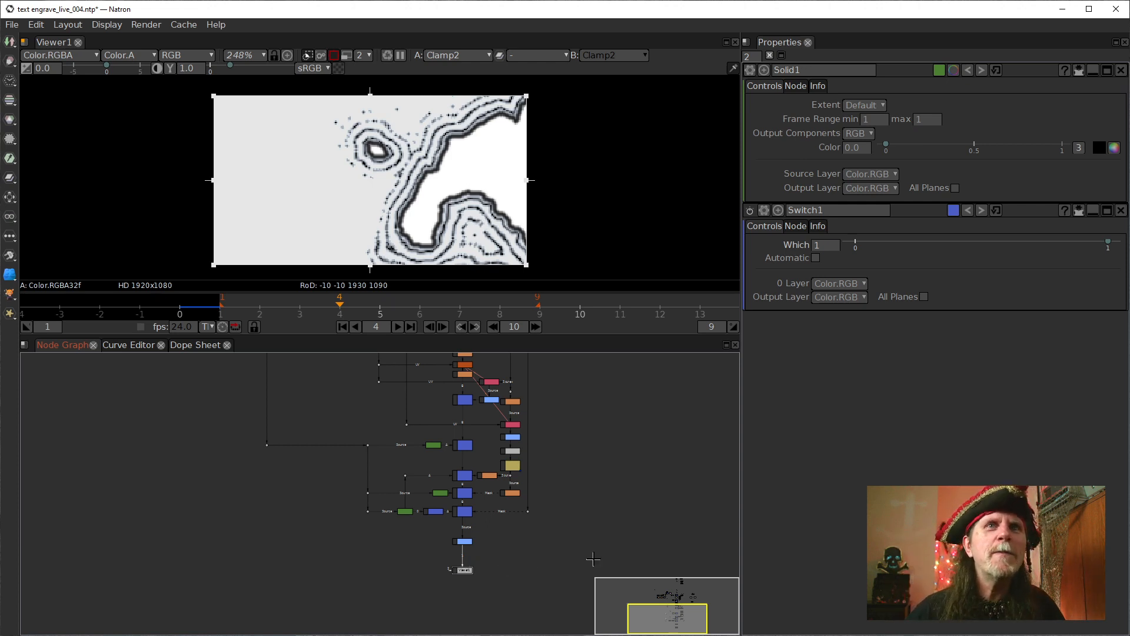
Examine the tidied graph from the Viewer1 end up to the noise nodes and the edge-offset branch.
left_click_drag(616, 544, 591, 589)
scroll(579, 497, "up", 1)
left_click_drag(566, 489, 556, 578)
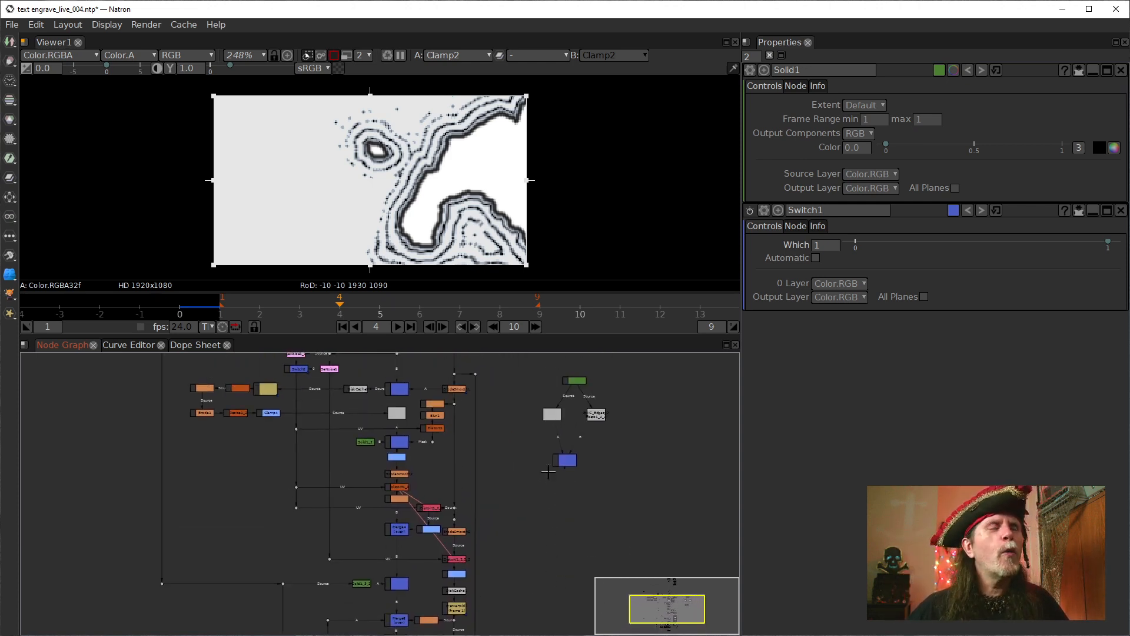
left_click_drag(548, 473, 571, 572)
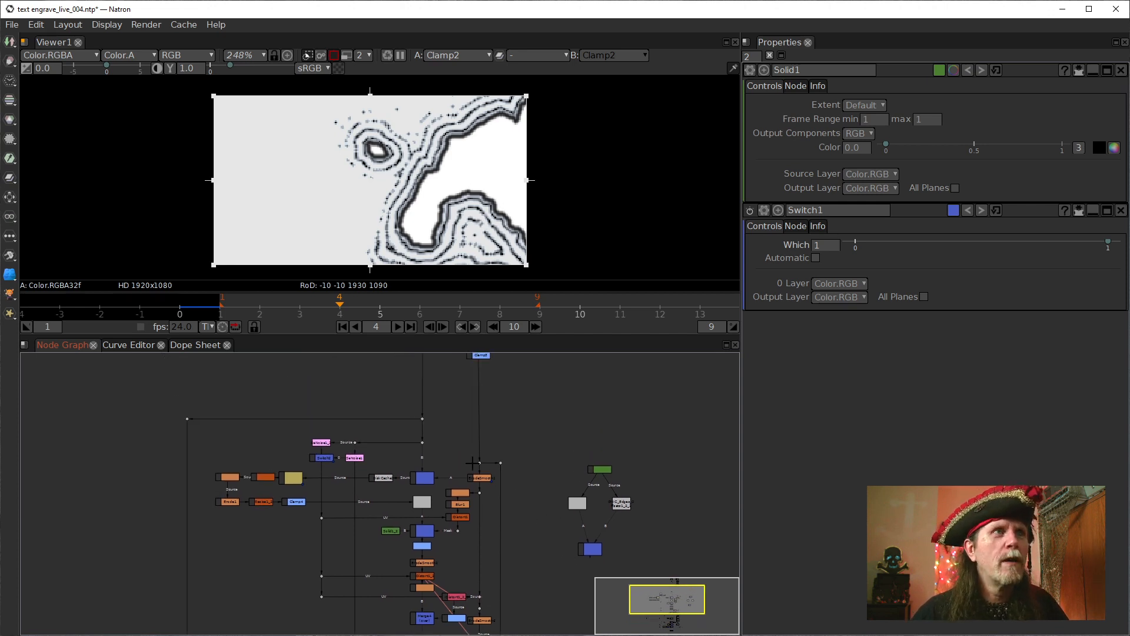
scroll(414, 483, "up", 3)
left_click_drag(399, 482, 446, 499)
scroll(438, 522, "down", 2)
left_click_drag(470, 548, 425, 389)
scroll(448, 442, "up", 1)
scroll(462, 478, "down", 1)
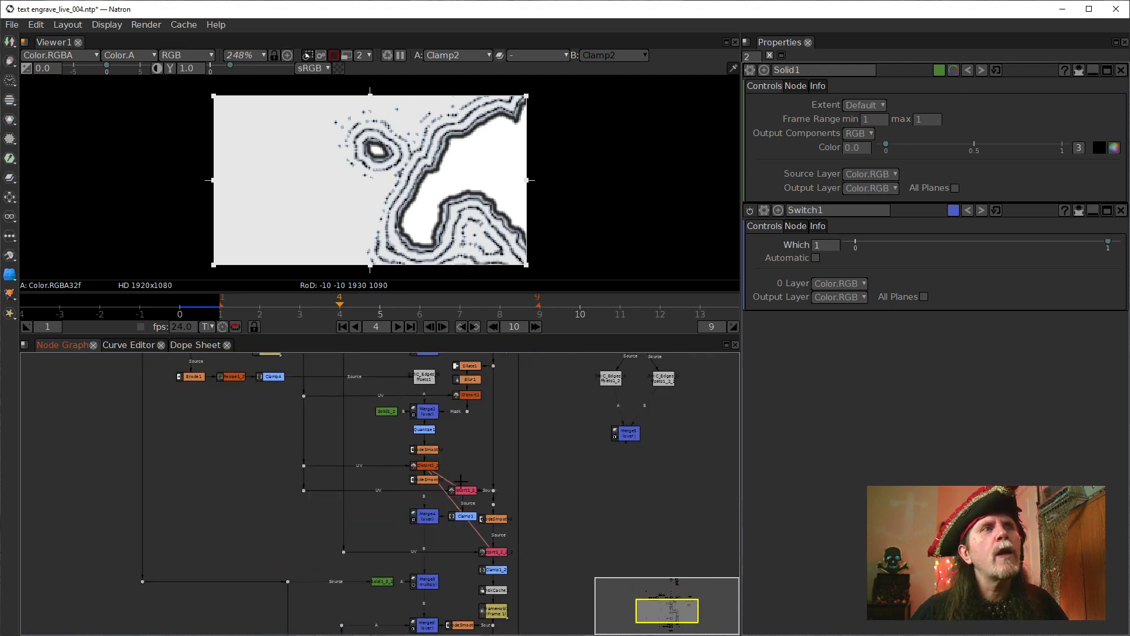
left_click_drag(345, 423, 456, 482)
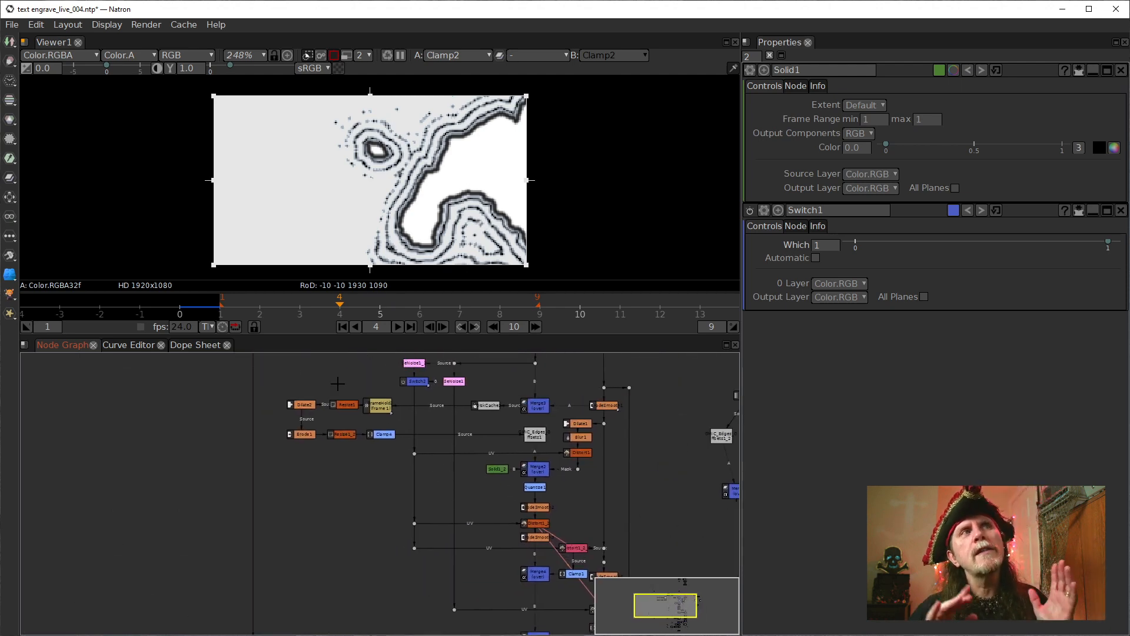
Play the nine-frame animation from the first frame, stopping and restarting playback to check the engraved lines' motion.
left_click(342, 326)
left_click(398, 326)
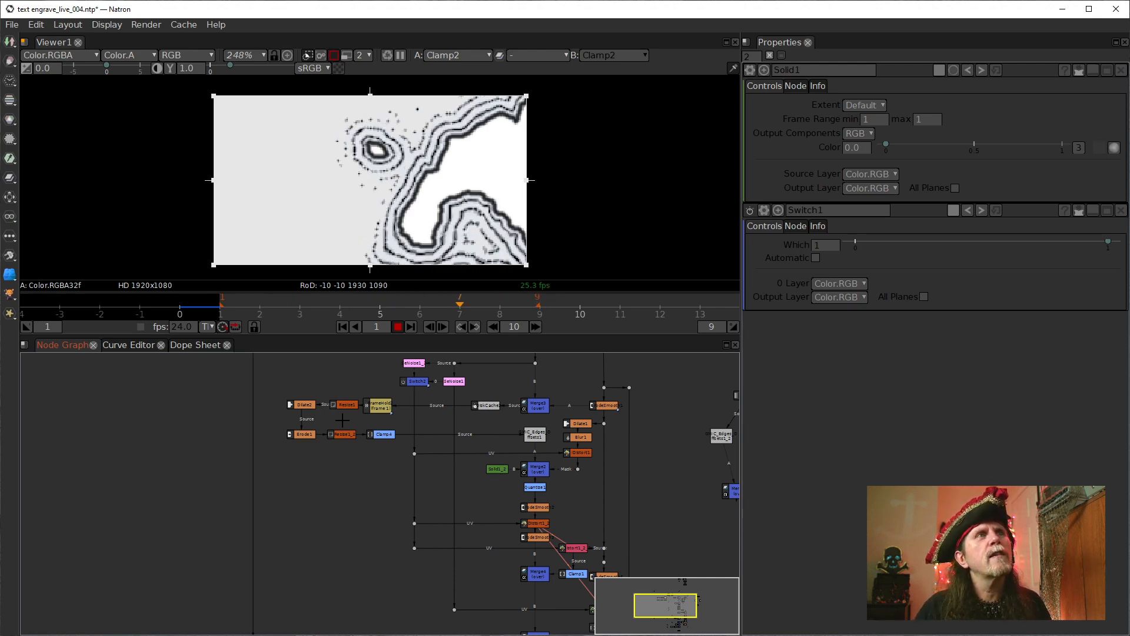
left_click(398, 326)
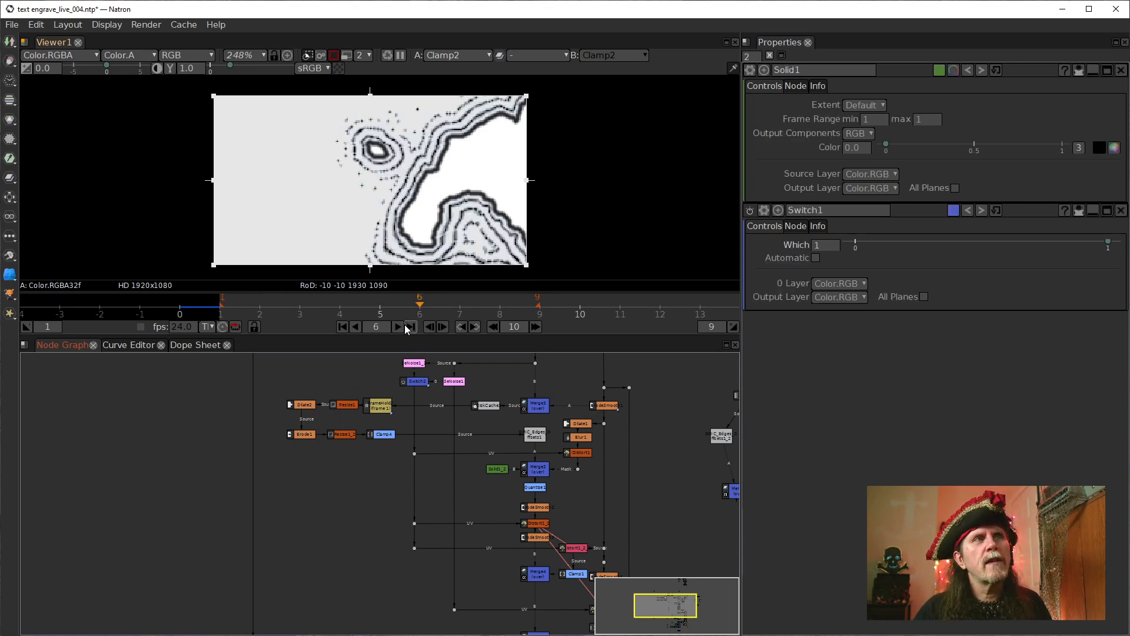
left_click(397, 327)
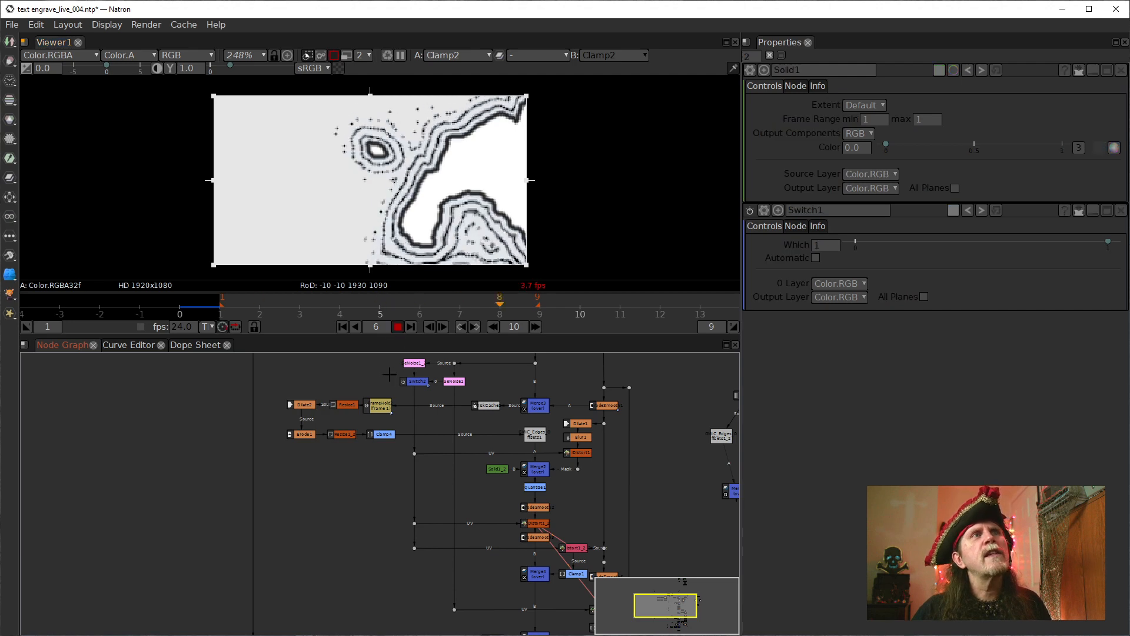
left_click(398, 327)
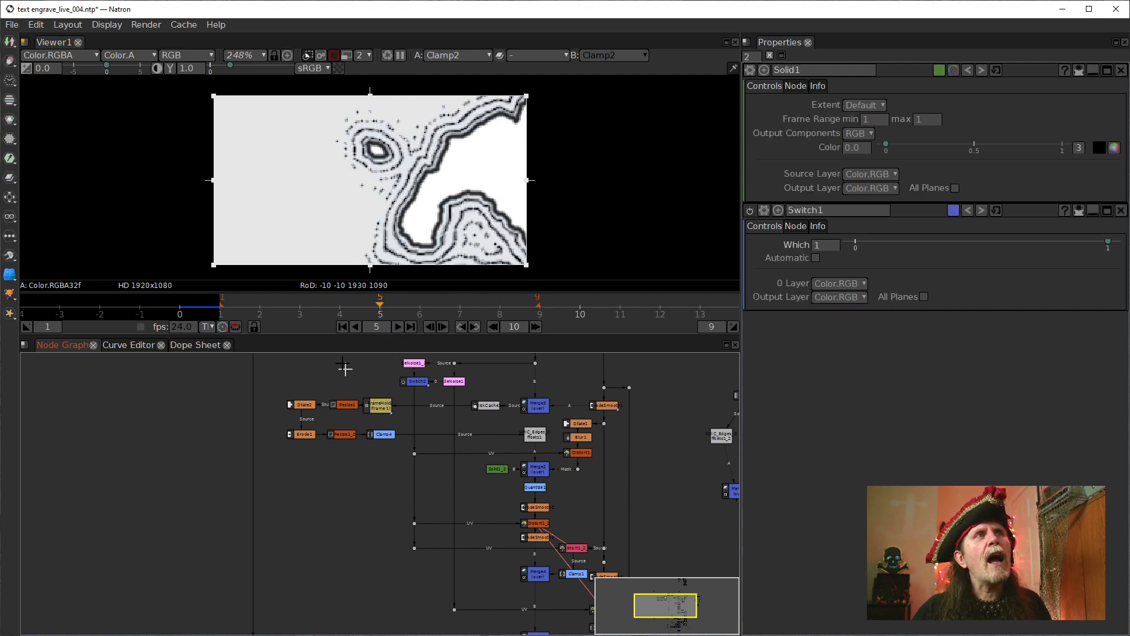
Return to frame 1 and step through the frames one at a time over several loops to inspect the contour jitter.
left_click(339, 328)
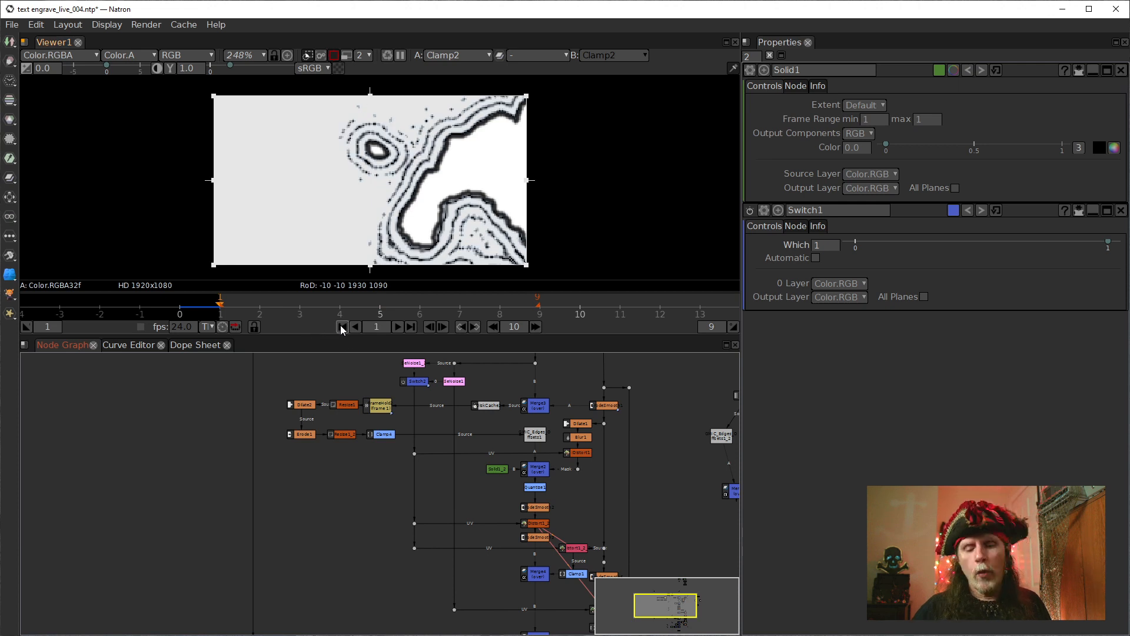
key("Right")
key("Right")
key("Right")
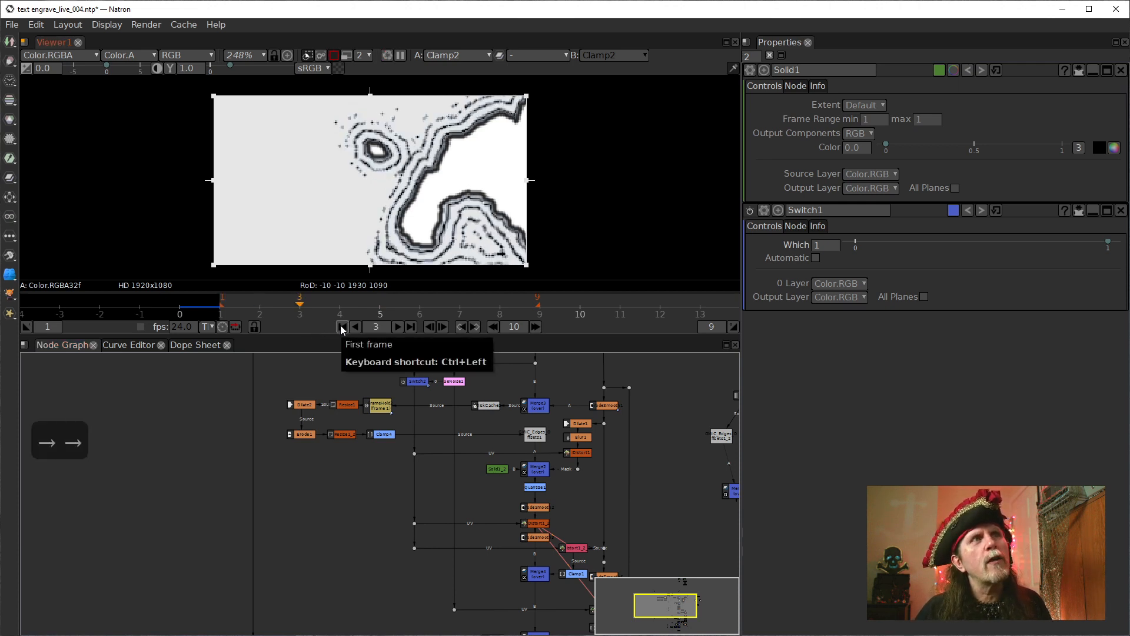
key("Right")
key("Right")
key("Right")
key("Right")
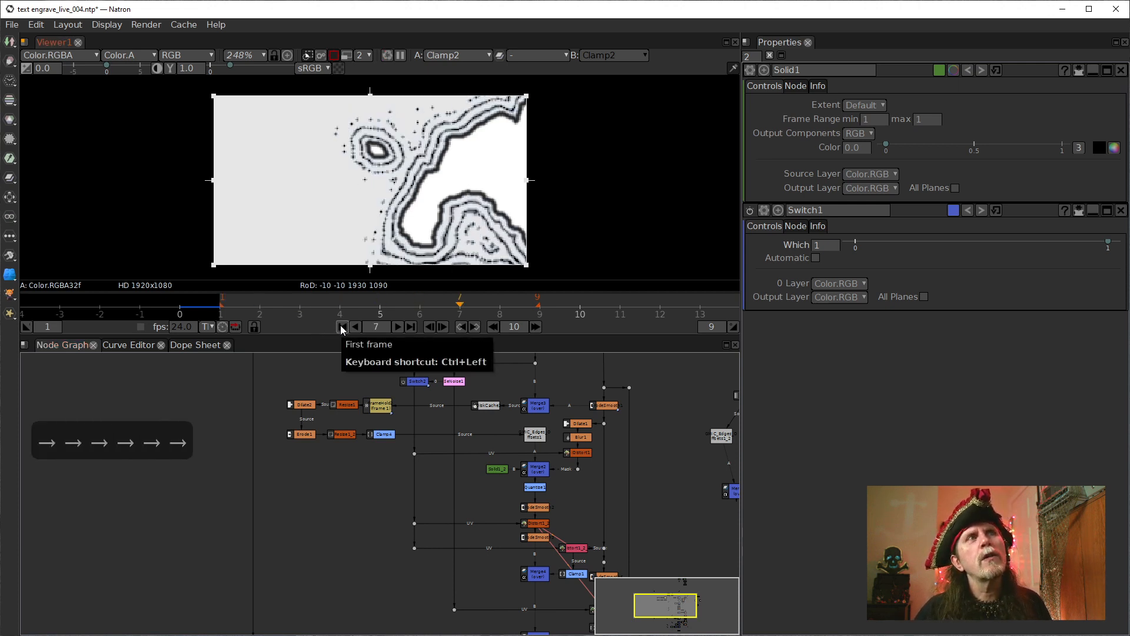
key("Right")
key("Right")
key("Right")
key("Right")
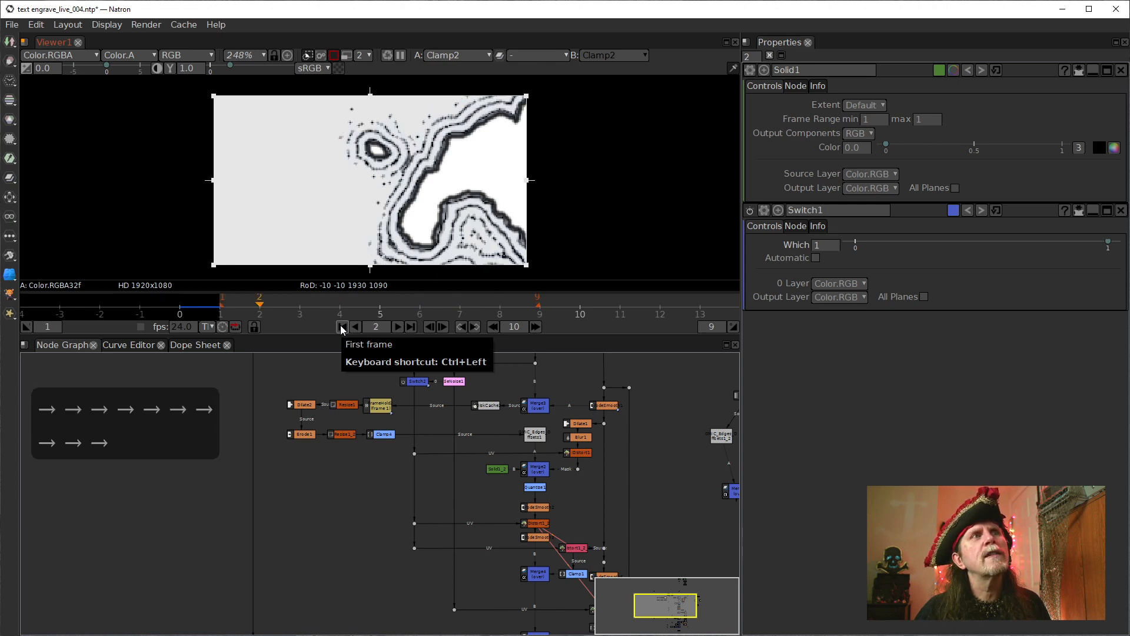
key("Right")
key("Right")
key("Right")
key("Right")
key("Right")
key("Right")
key("Right")
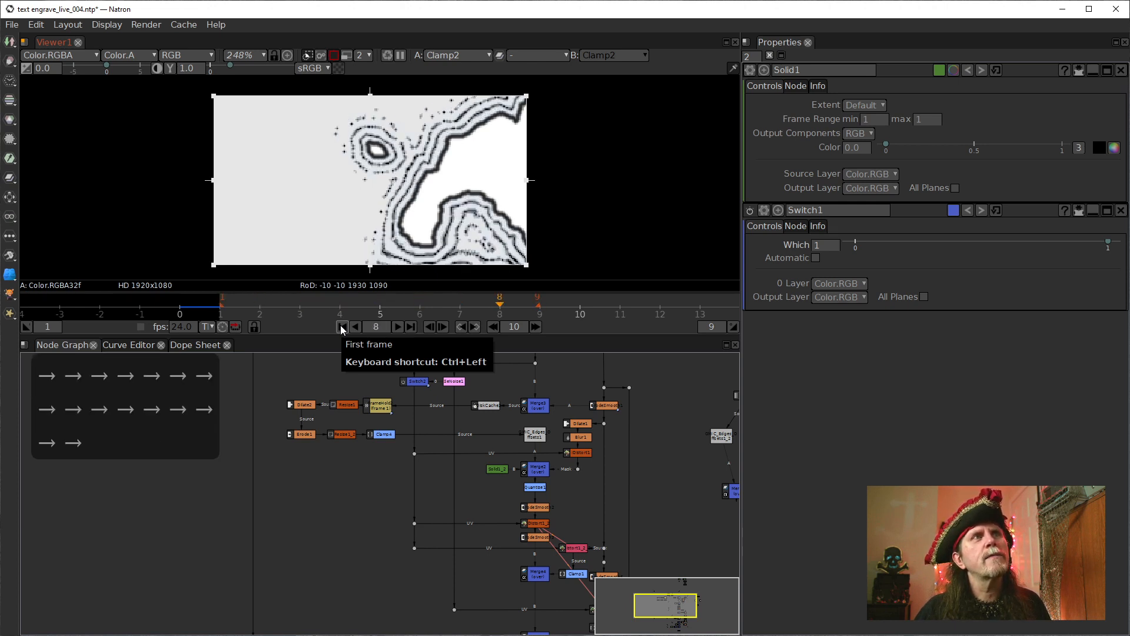
key("Right")
key("Right")
key("Right")
key("Right")
key("Right")
key("Right")
key("Right")
key("Right")
key("Right")
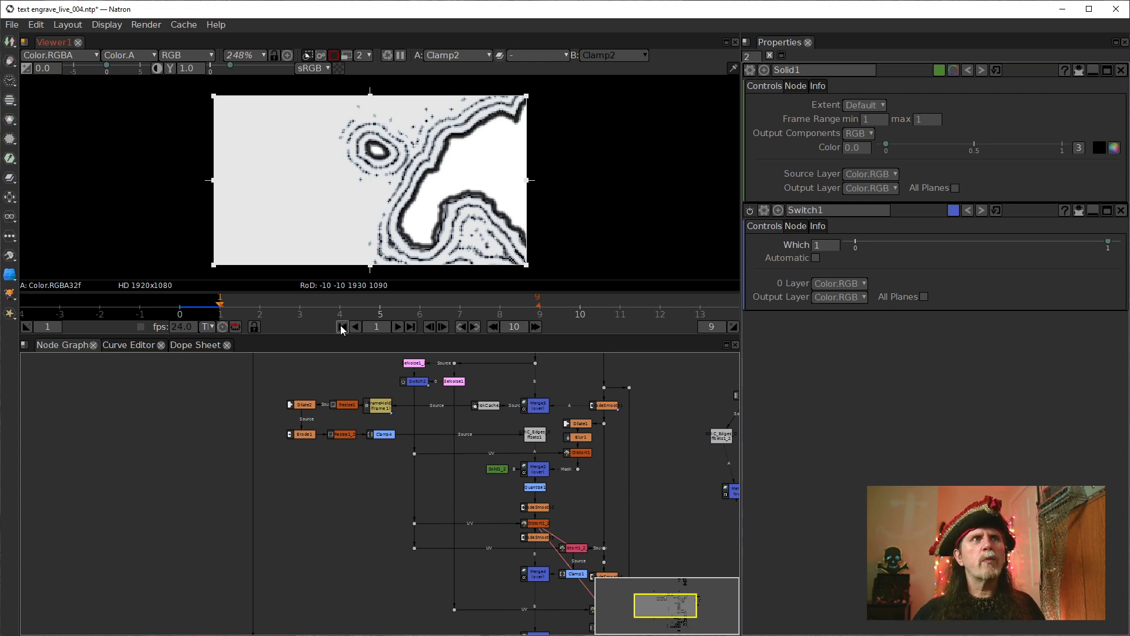
left_click_drag(468, 482, 405, 486)
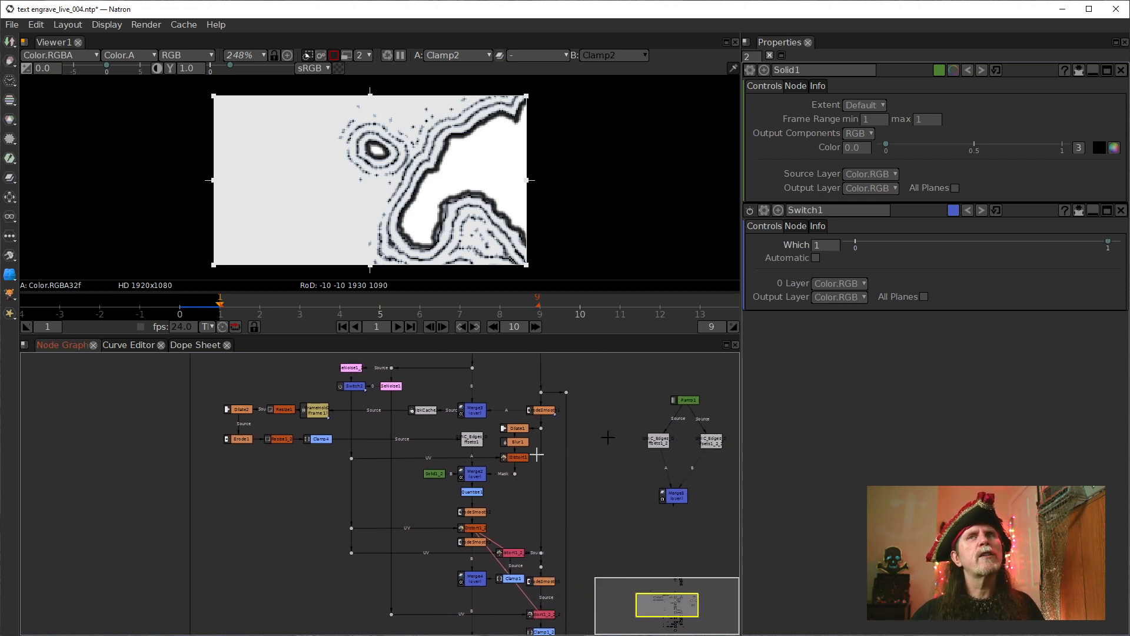